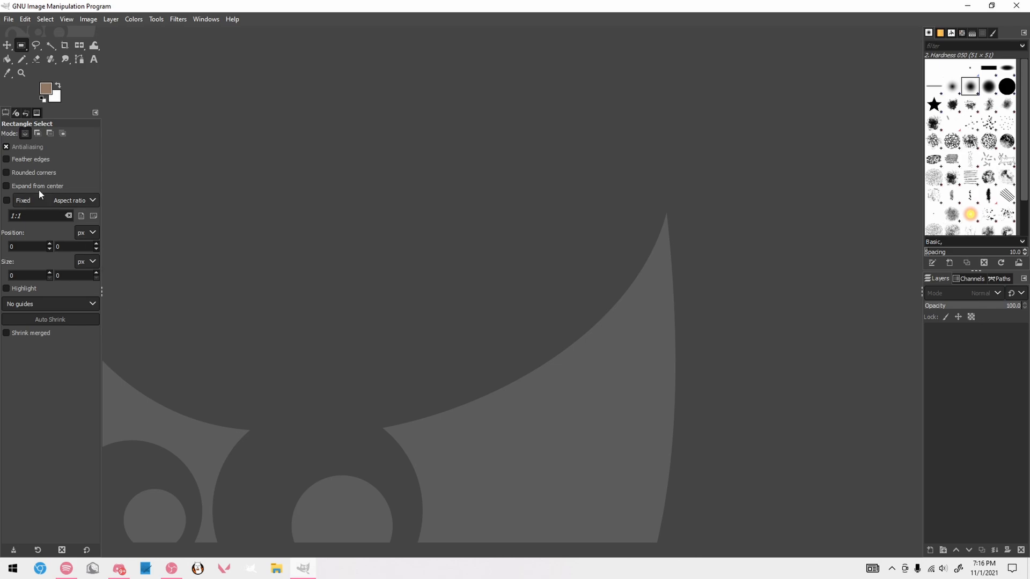
# Open palette.xcf from the testing pack folder on the Desktop and enlarge the view of its colour columns
pyautogui.click(8, 19)
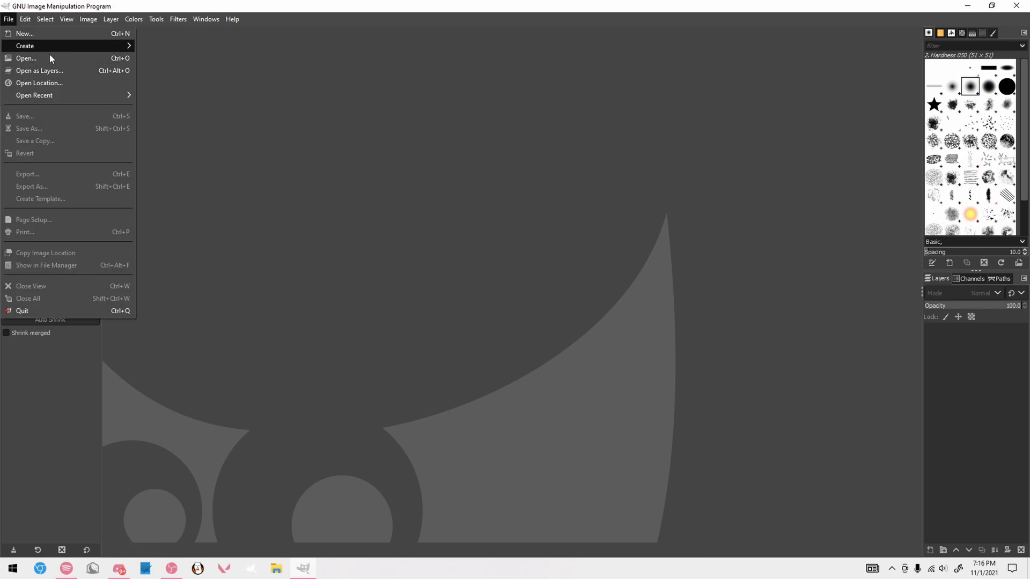
pyautogui.click(48, 58)
pyautogui.click(266, 215)
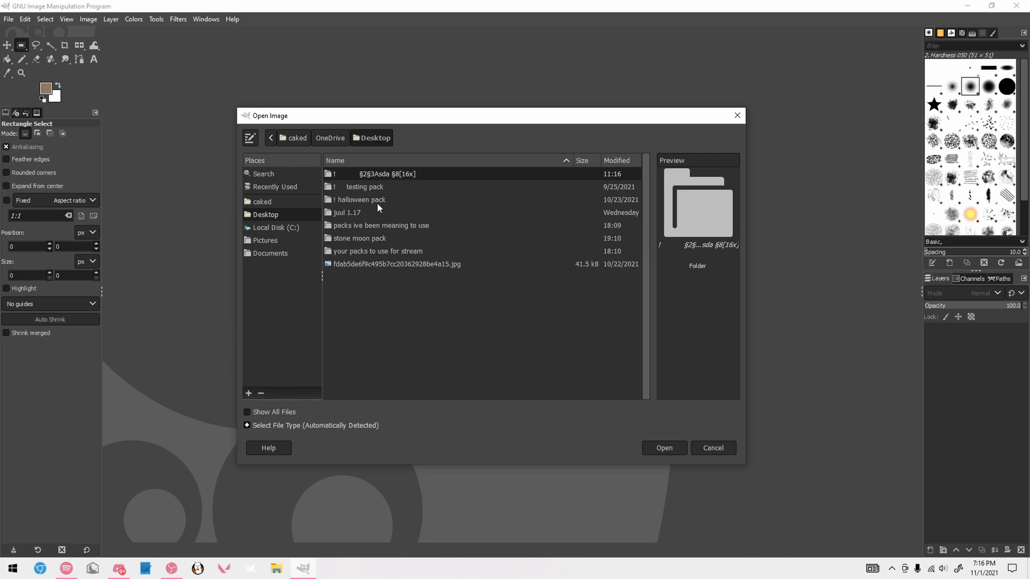
pyautogui.doubleClick(372, 187)
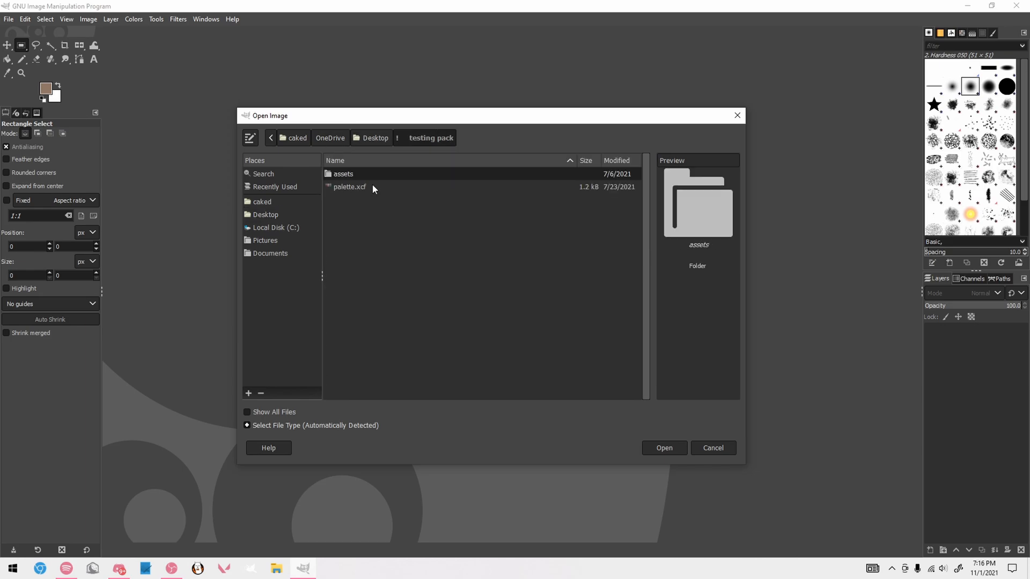
pyautogui.doubleClick(373, 187)
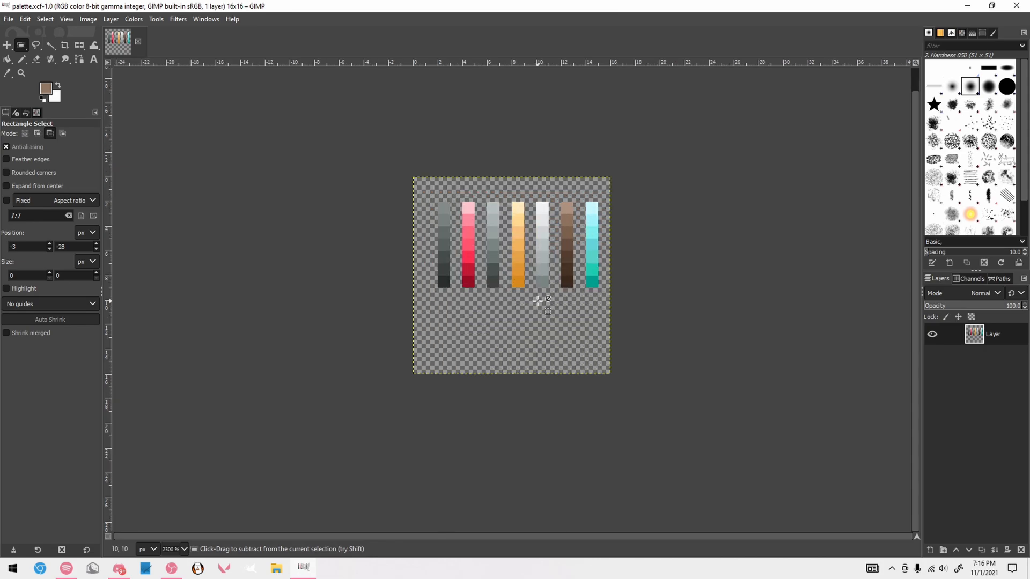
pyautogui.keyDown('ctrl'); pyautogui.scroll(4, 537, 301); pyautogui.keyUp('ctrl')
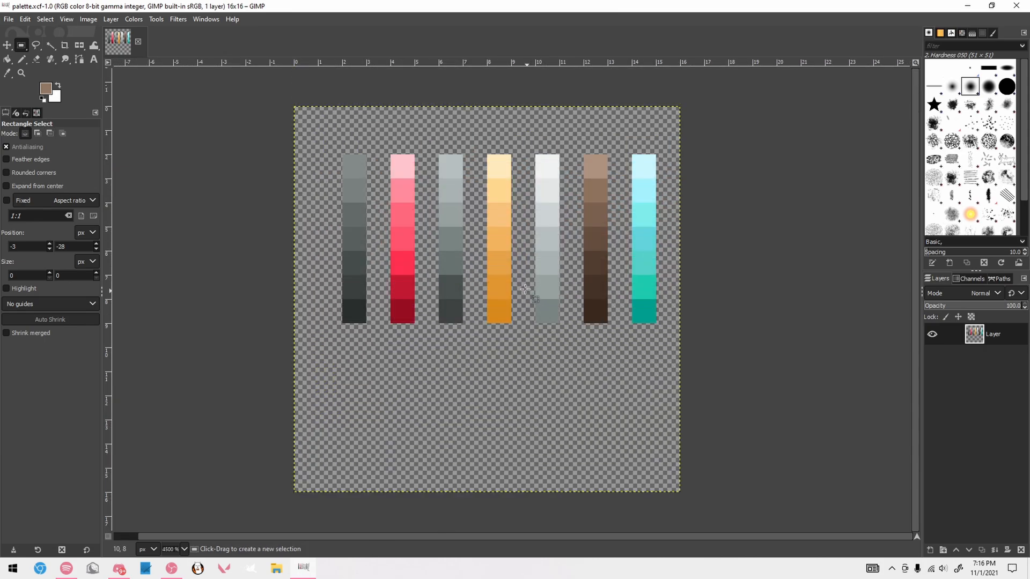
pyautogui.click(743, 255)
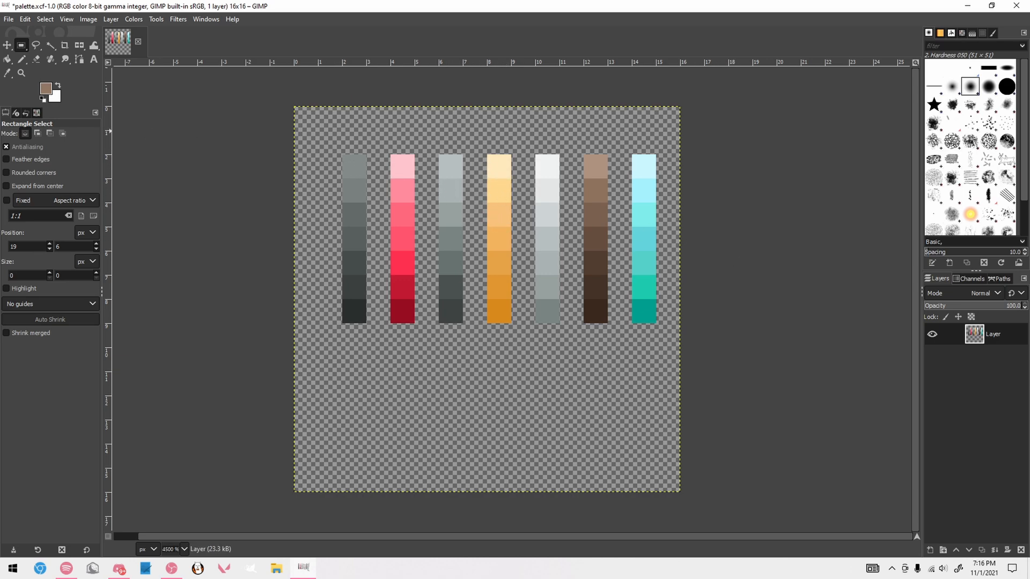
# Browse for images to open in the testing pack's assets/minecraft/textures/models/armor folder
pyautogui.click(9, 19)
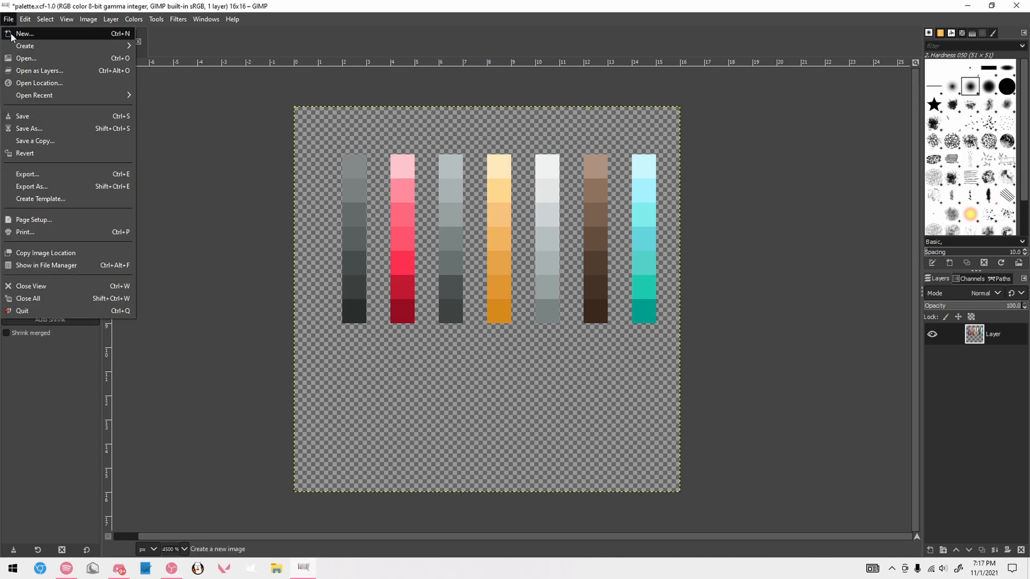
pyautogui.click(15, 48)
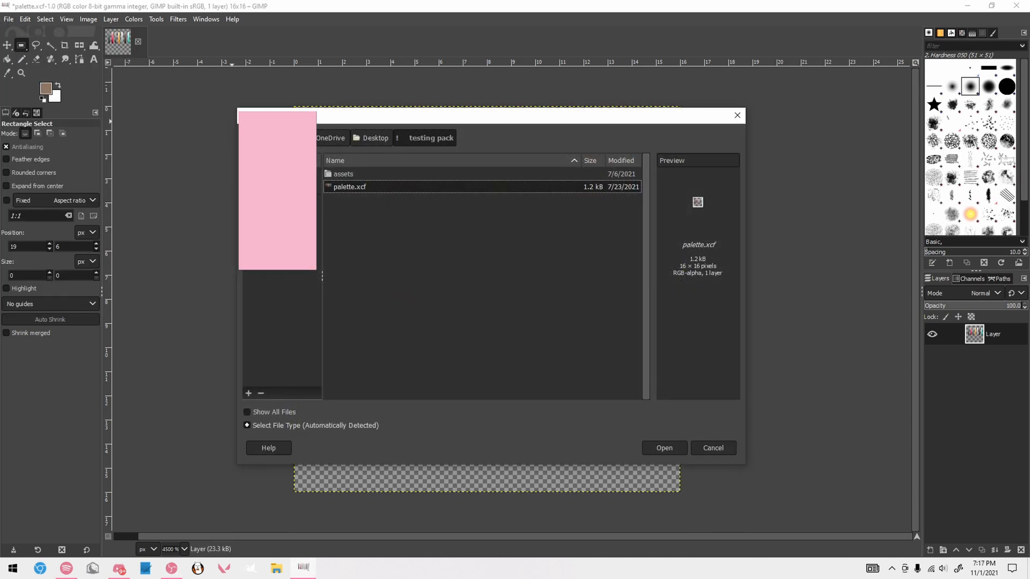
pyautogui.click(289, 213)
pyautogui.doubleClick(359, 186)
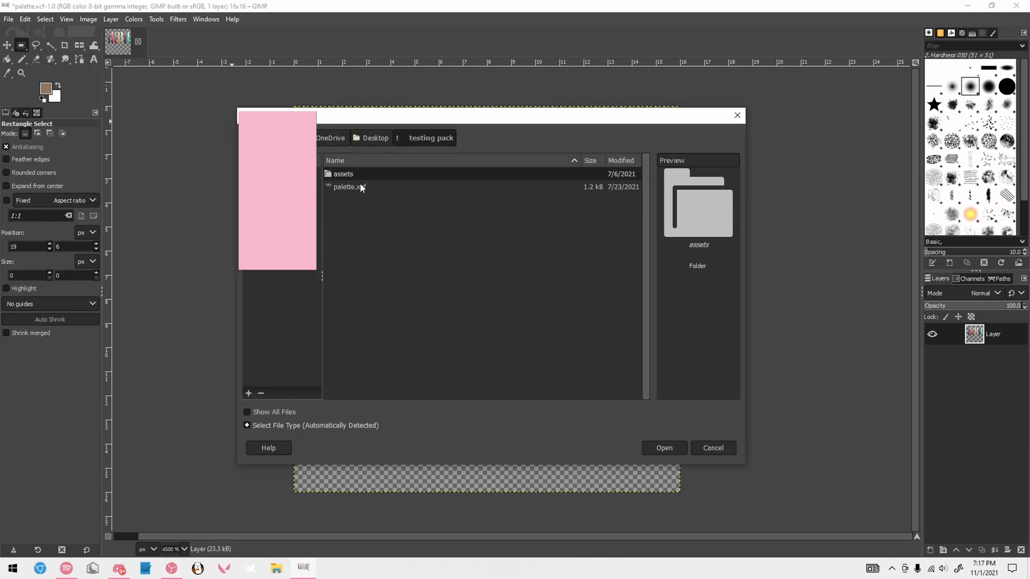
pyautogui.doubleClick(355, 175)
pyautogui.doubleClick(355, 174)
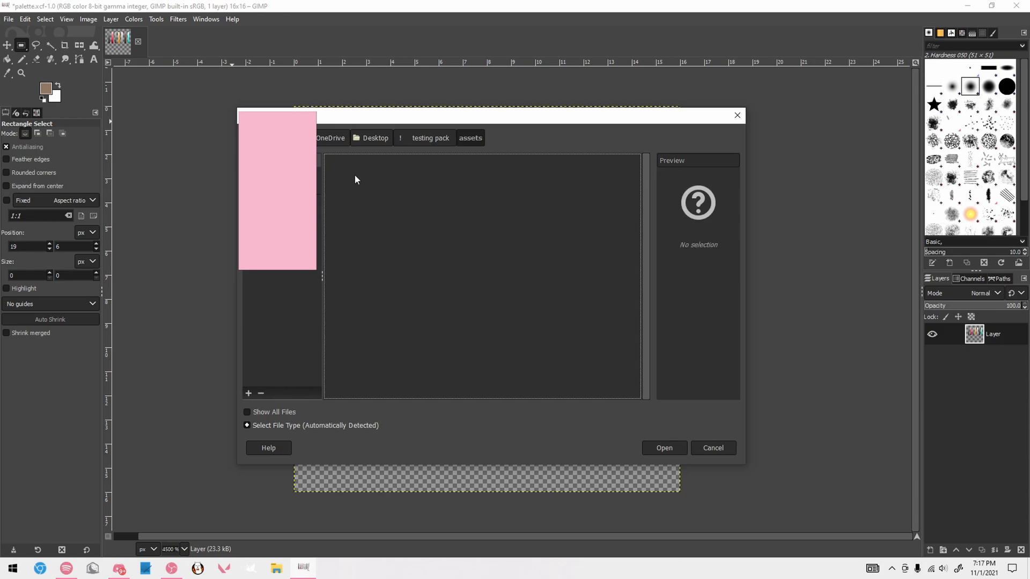
pyautogui.doubleClick(355, 262)
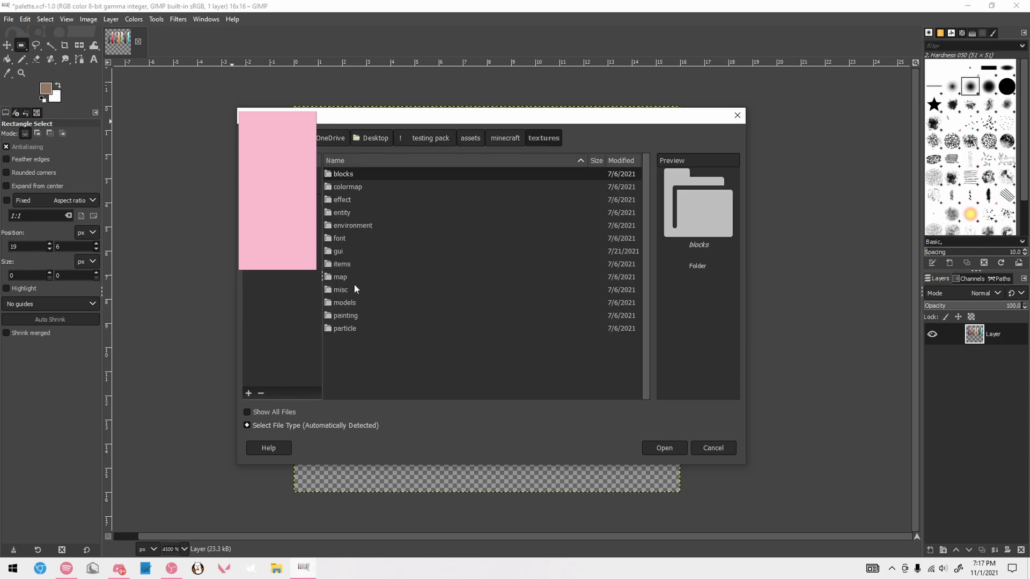
pyautogui.click(355, 304)
pyautogui.doubleClick(355, 303)
pyautogui.doubleClick(342, 174)
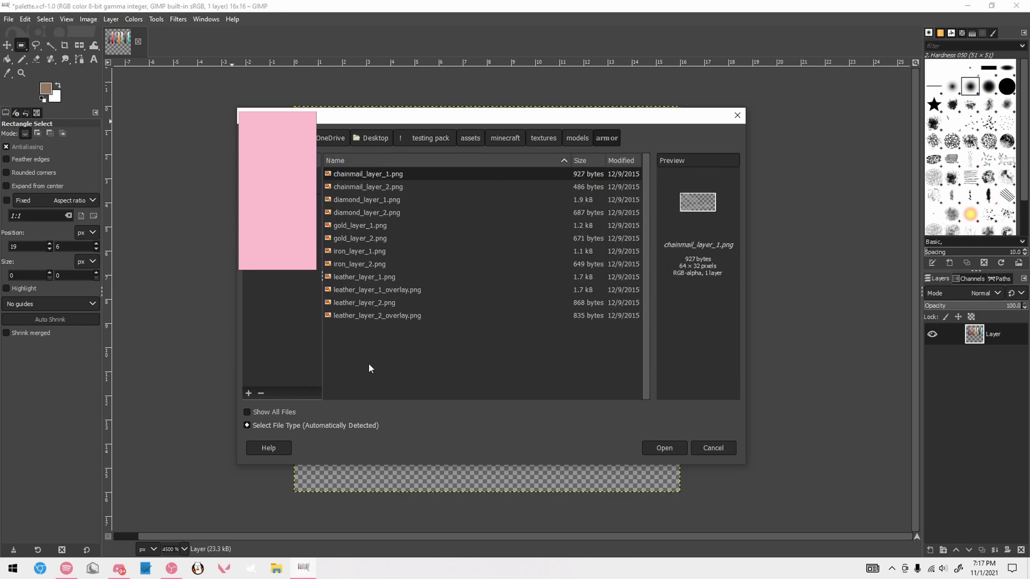
# Open diamond_layer_1.png and diamond_layer_2.png together as separate images
pyautogui.click(382, 202)
pyautogui.click(394, 213)
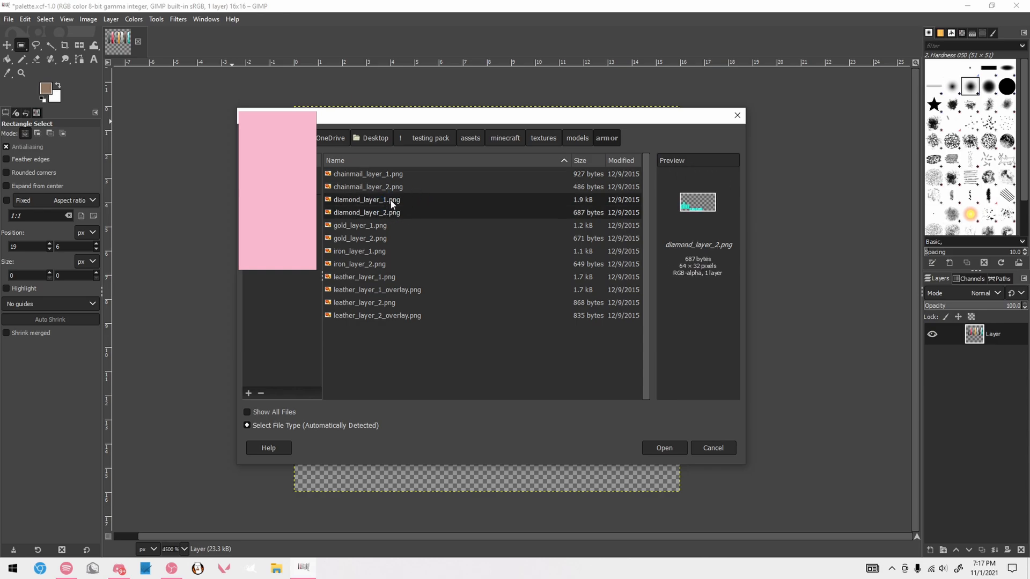
pyautogui.click(665, 448)
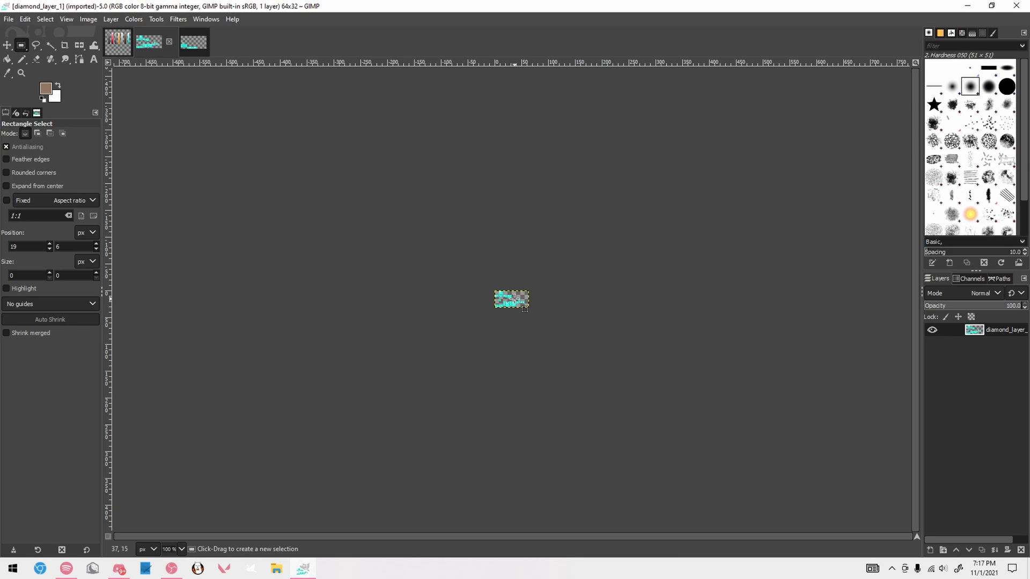
# Mark out part of the chestplate's torso and its sleeve strip on diamond_layer_1 with temporary rectangular selections
pyautogui.scroll(7, 515, 299)
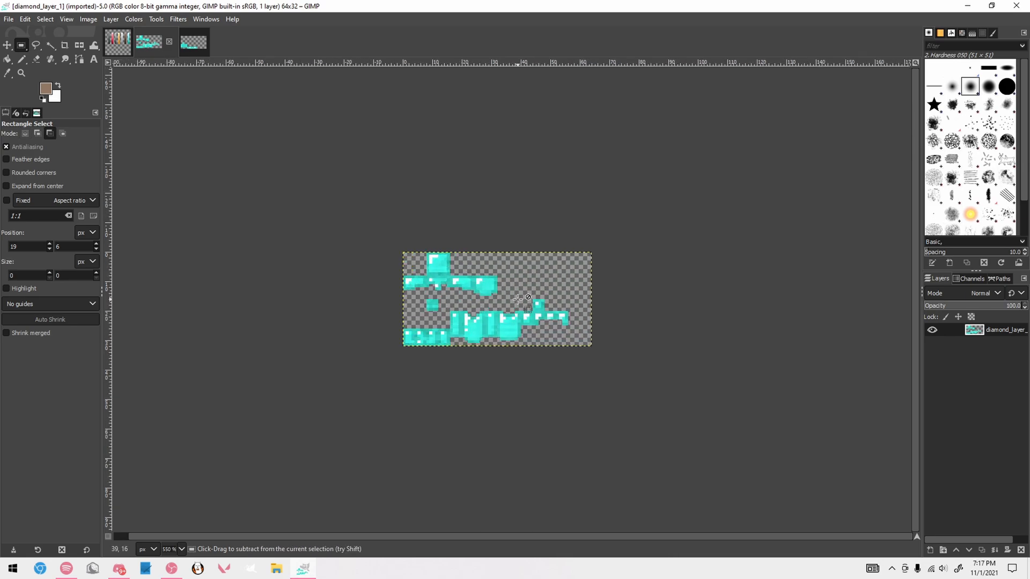
pyautogui.moveTo(326, 341); pyautogui.dragTo(462, 392)
pyautogui.click(397, 327)
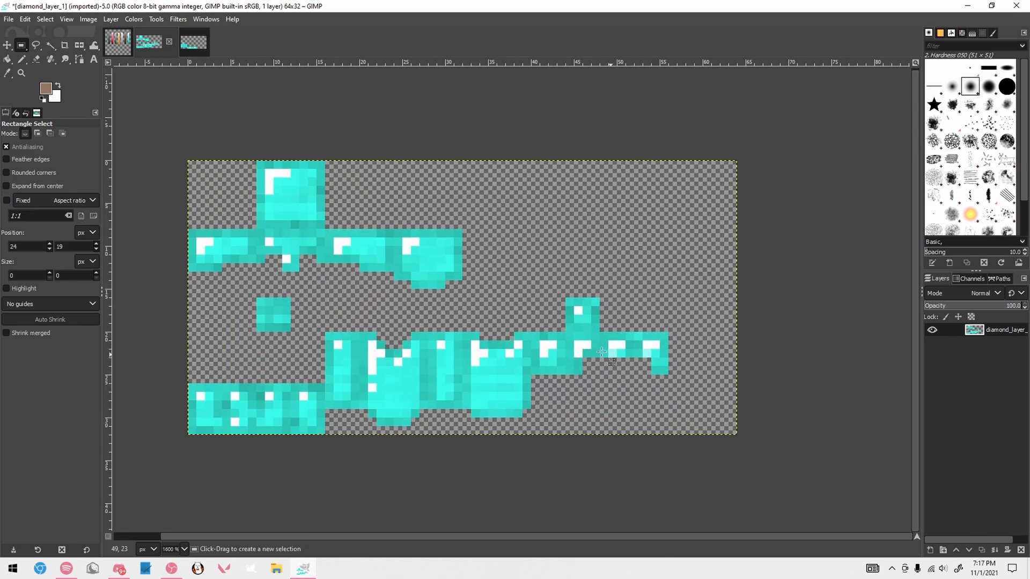
pyautogui.moveTo(542, 322); pyautogui.dragTo(680, 381)
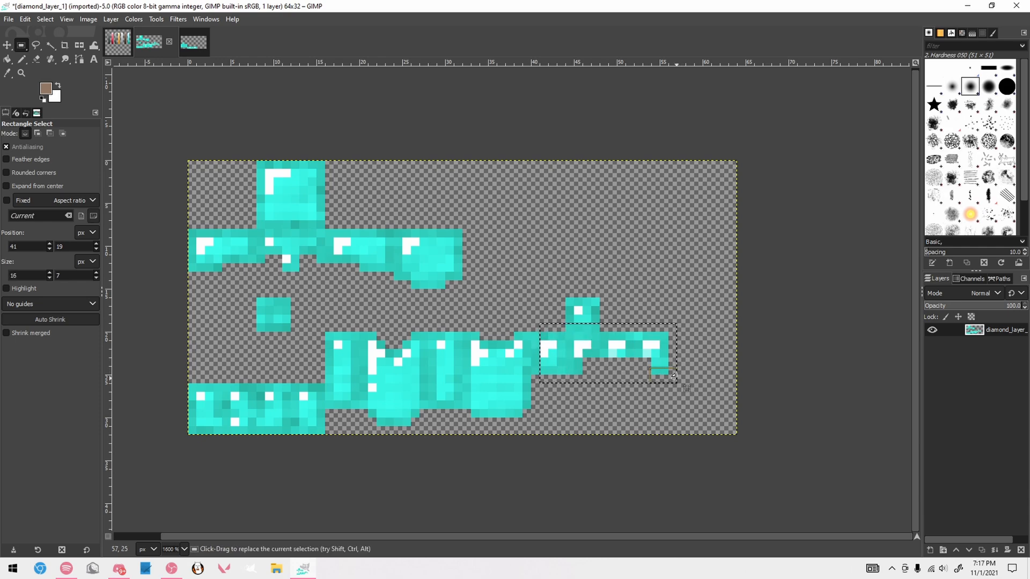
pyautogui.click(552, 311)
pyautogui.moveTo(532, 324); pyautogui.dragTo(669, 384)
pyautogui.click(755, 293)
# Outline the chestplate's back, side and front pieces one at a time with rectangular selections
pyautogui.moveTo(466, 333); pyautogui.dragTo(534, 419)
pyautogui.click(587, 404)
pyautogui.moveTo(429, 333); pyautogui.dragTo(465, 410)
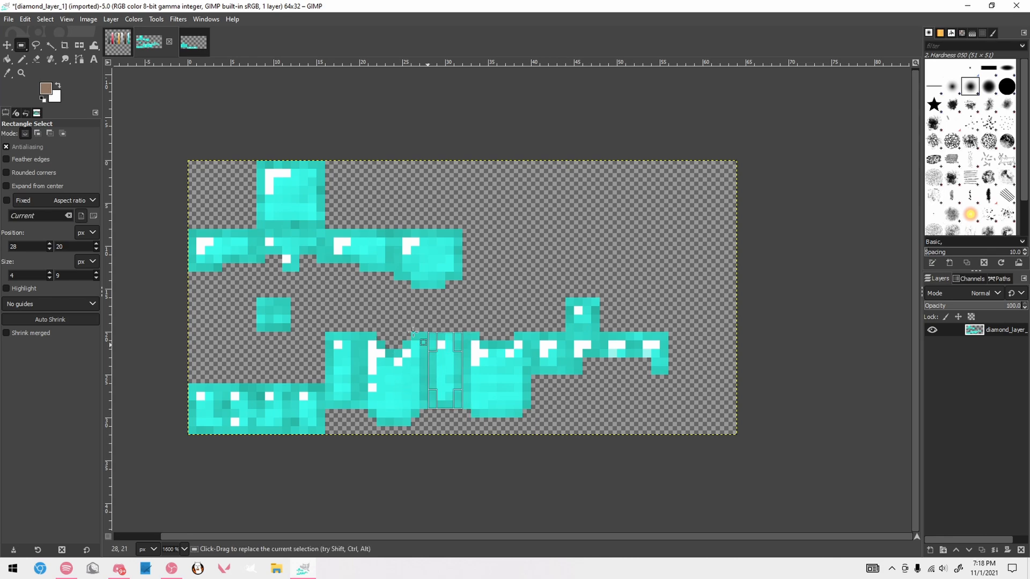
pyautogui.moveTo(367, 334); pyautogui.dragTo(428, 426)
pyautogui.moveTo(325, 332); pyautogui.dragTo(359, 418)
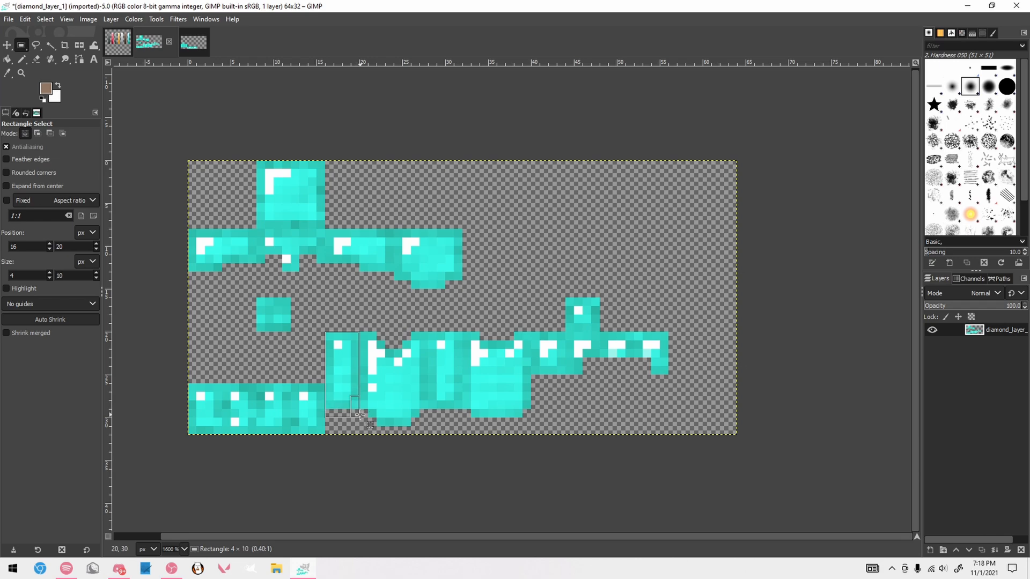
# Outline the whole boots strip in the lower corner of the texture and its 4 px wide sections with rectangular selections
pyautogui.moveTo(222, 383); pyautogui.dragTo(252, 435)
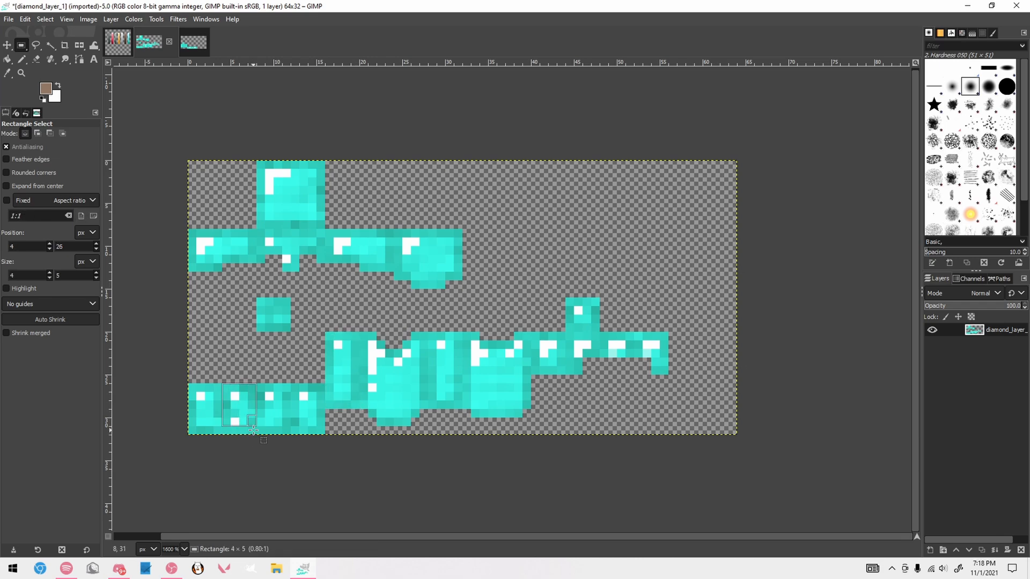
pyautogui.moveTo(170, 375); pyautogui.dragTo(325, 444)
pyautogui.click(340, 427)
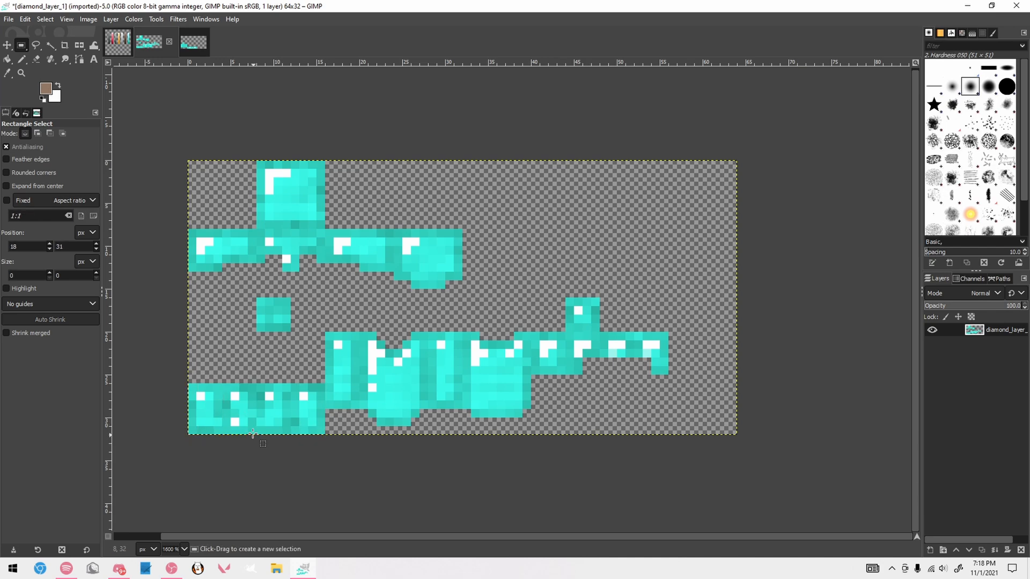
pyautogui.moveTo(222, 385); pyautogui.dragTo(252, 434)
pyautogui.click(264, 352)
pyautogui.hotkey('ctrl', 'z')
pyautogui.hotkey('ctrl', 'z')
pyautogui.moveTo(258, 385); pyautogui.dragTo(290, 433)
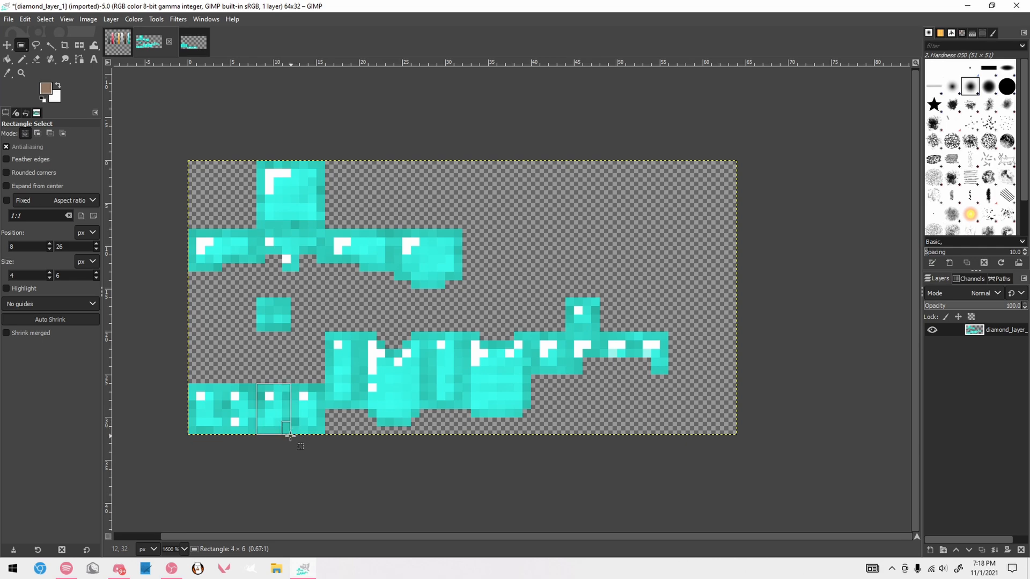
pyautogui.moveTo(295, 386); pyautogui.dragTo(299, 425)
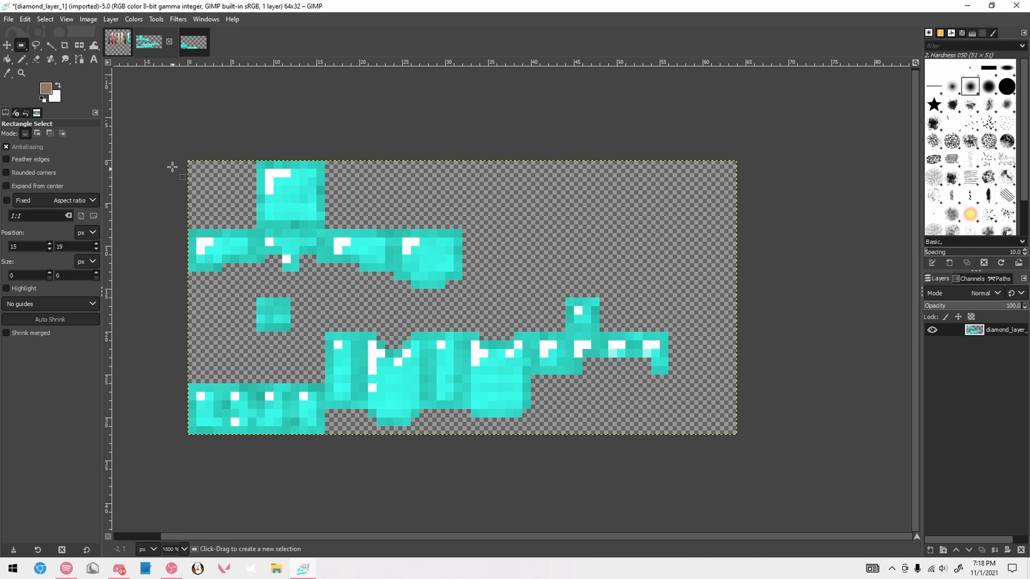
# Outline the whole helmet area, followed by its front, both sides and back, with rectangular selections
pyautogui.moveTo(171, 161)
pyautogui.mouseDown()
pyautogui.moveTo(521, 319)
pyautogui.moveTo(497, 273)
pyautogui.moveTo(513, 272)
pyautogui.mouseUp()
pyautogui.click(552, 239)
pyautogui.moveTo(258, 230); pyautogui.dragTo(324, 273)
pyautogui.moveTo(189, 231); pyautogui.dragTo(259, 271)
pyautogui.moveTo(325, 230); pyautogui.dragTo(394, 271)
pyautogui.moveTo(395, 230); pyautogui.dragTo(463, 295)
pyautogui.click(488, 246)
# Outline the helmet's top piece and the small separate square beneath the helmet with rectangular selections
pyautogui.moveTo(245, 155); pyautogui.dragTo(338, 216)
pyautogui.click(306, 307)
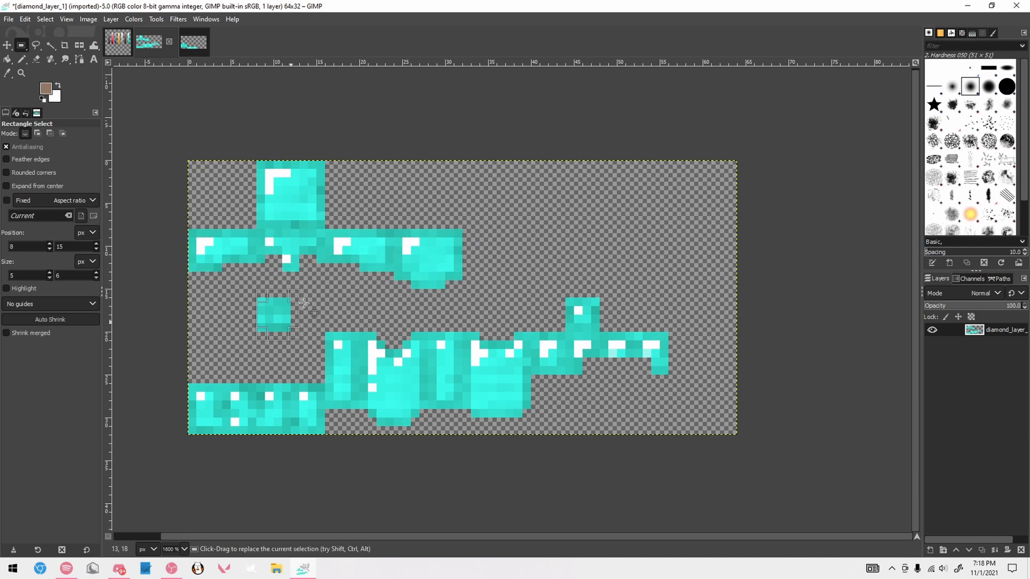
pyautogui.moveTo(258, 291); pyautogui.dragTo(299, 338)
pyautogui.click(299, 341)
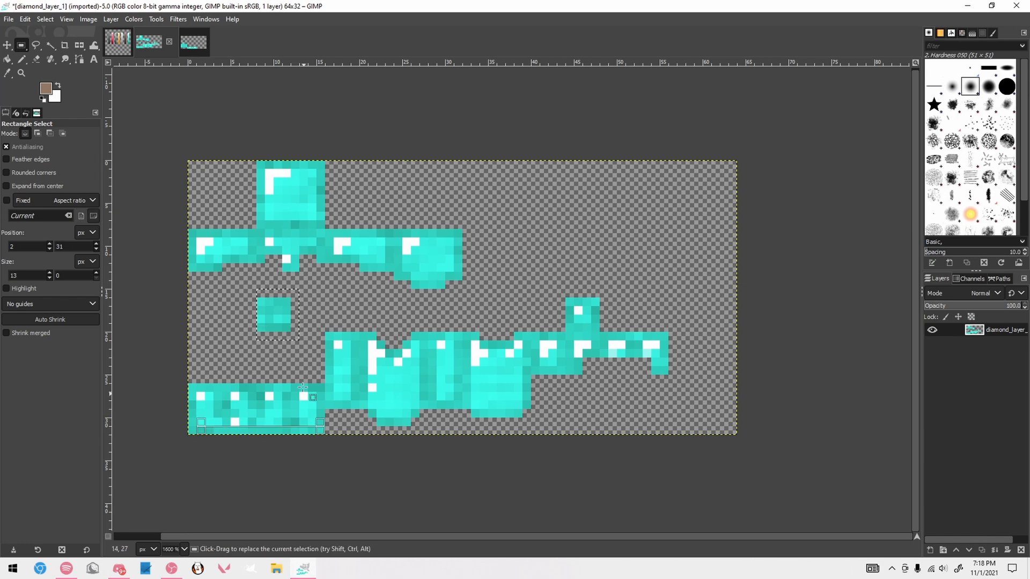
# Switch to diamond_layer_2 and outline the 24 × 5 px waist strip and the 16 × 9 px leg block
pyautogui.click(193, 42)
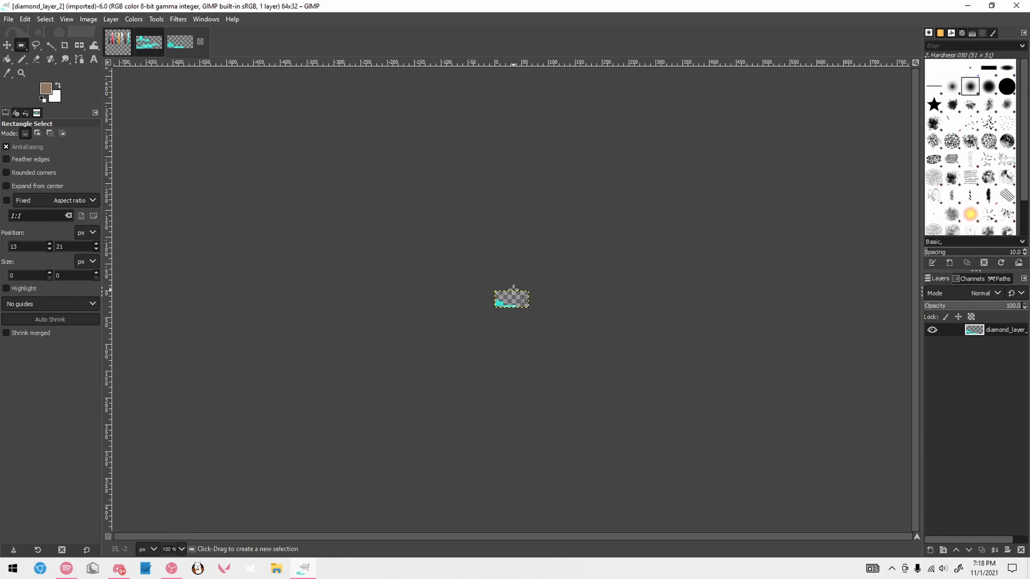
pyautogui.scroll(8, 515, 299)
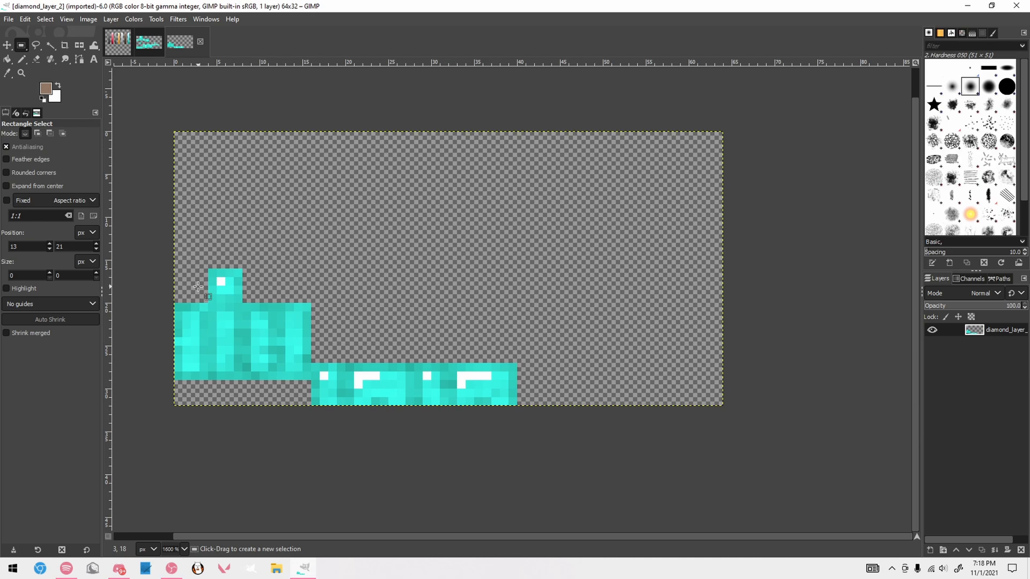
pyautogui.moveTo(311, 363); pyautogui.dragTo(518, 405)
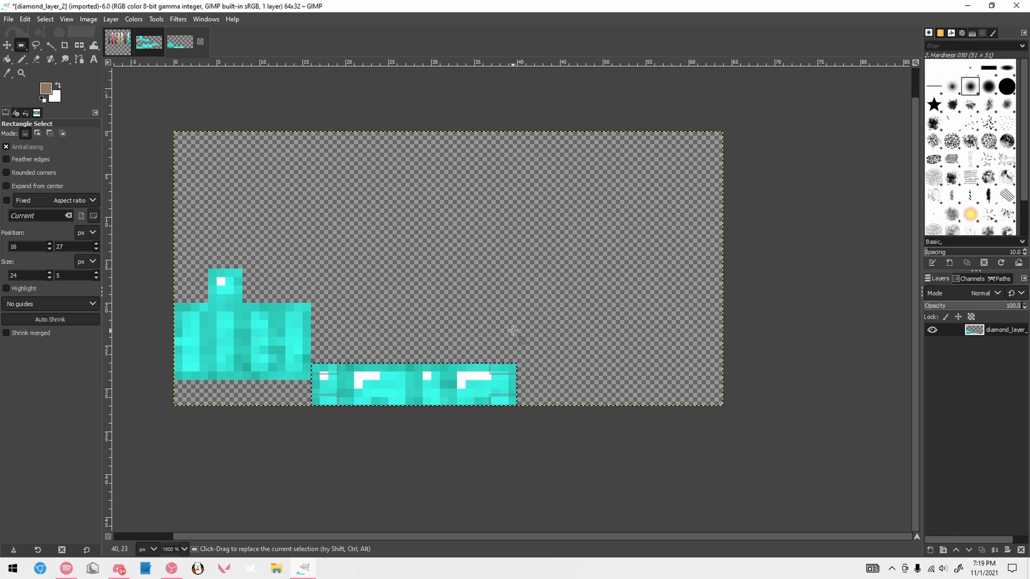
pyautogui.moveTo(174, 303); pyautogui.dragTo(310, 382)
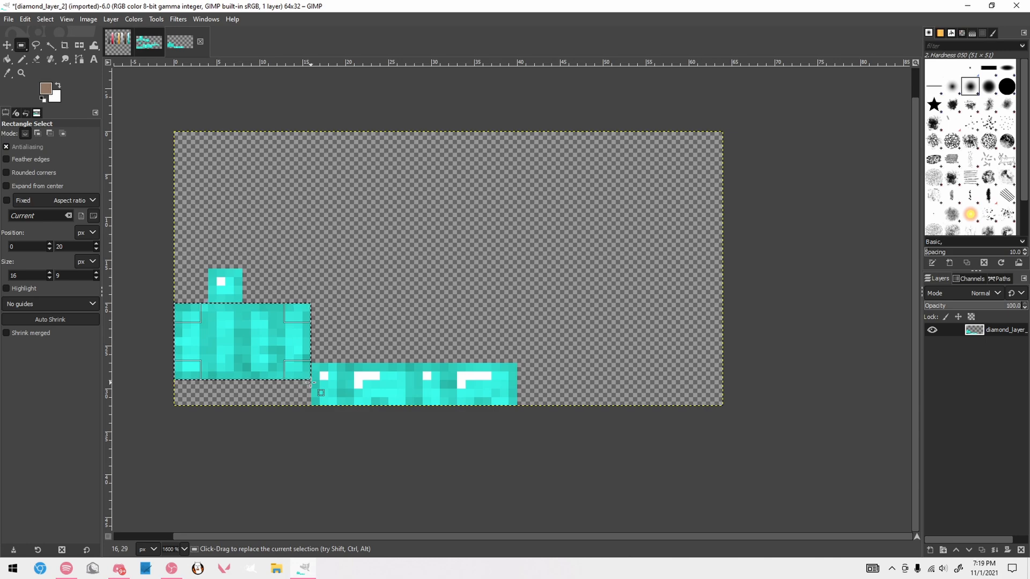
# Outline the individual sections along the leggings' waist strip with temporary rectangular selections
pyautogui.moveTo(319, 366); pyautogui.dragTo(396, 411)
pyautogui.click(356, 377)
pyautogui.moveTo(347, 366); pyautogui.dragTo(416, 414)
pyautogui.click(447, 334)
pyautogui.moveTo(441, 365); pyautogui.dragTo(503, 411)
pyautogui.click(547, 343)
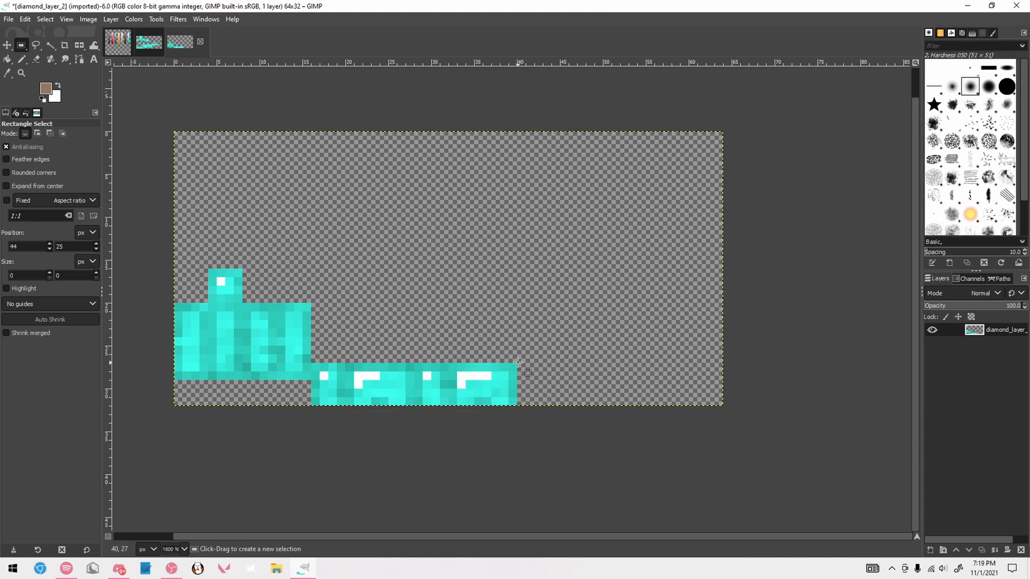
pyautogui.moveTo(516, 366); pyautogui.dragTo(451, 409)
pyautogui.moveTo(422, 368); pyautogui.dragTo(449, 403)
pyautogui.click(455, 327)
# Outline the 4 × 4 px square above the leg block, and the block itself as a whole and by vertical sections
pyautogui.moveTo(208, 269); pyautogui.dragTo(242, 303)
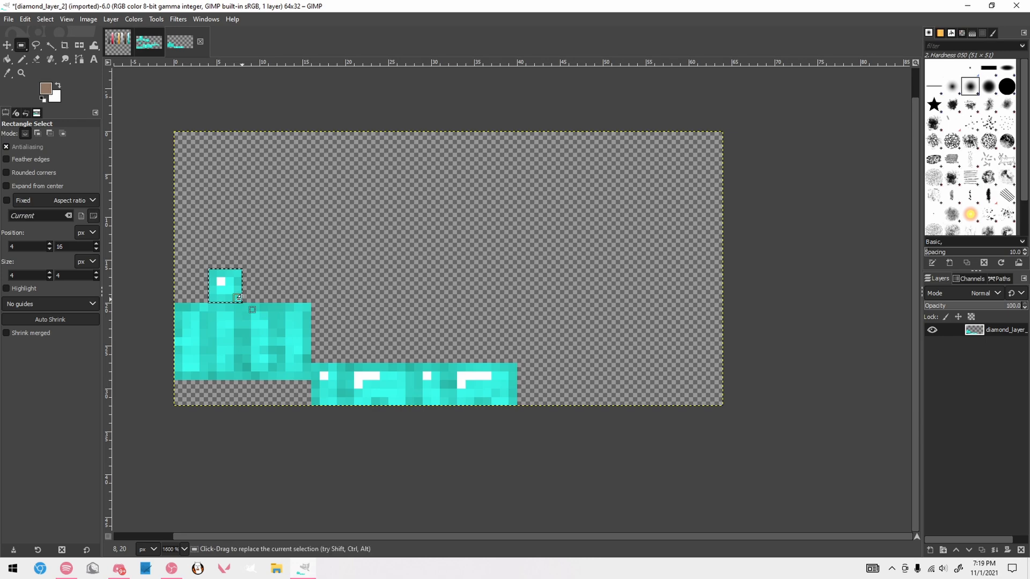
pyautogui.click(252, 294)
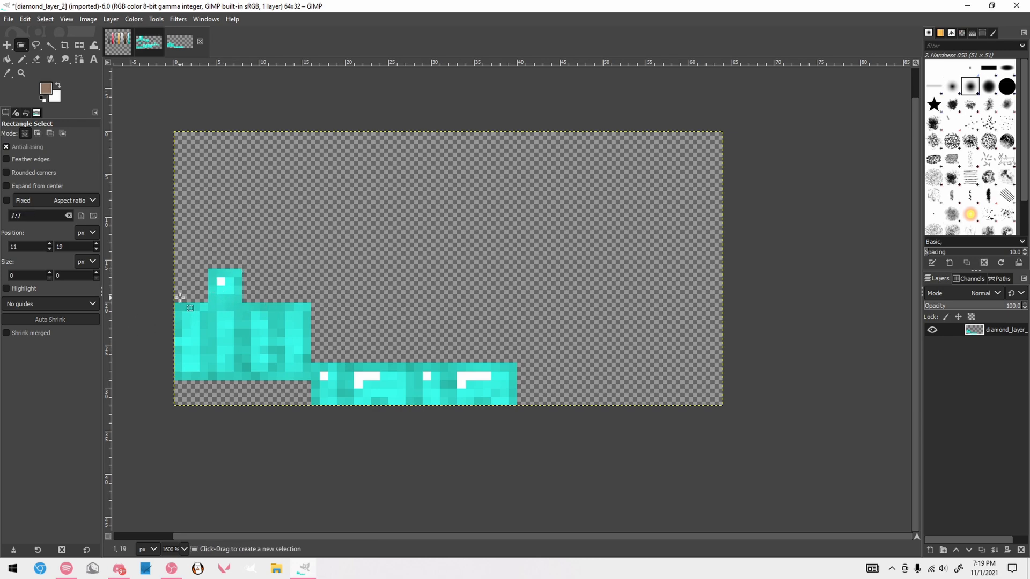
pyautogui.moveTo(174, 304); pyautogui.dragTo(310, 381)
pyautogui.click(362, 306)
pyautogui.moveTo(209, 304)
pyautogui.mouseDown()
pyautogui.moveTo(247, 380)
pyautogui.moveTo(238, 386)
pyautogui.mouseUp()
pyautogui.moveTo(158, 295)
pyautogui.mouseDown()
pyautogui.moveTo(347, 395)
pyautogui.moveTo(312, 381)
pyautogui.mouseUp()
pyautogui.click(318, 301)
pyautogui.moveTo(244, 312); pyautogui.dragTo(286, 371)
pyautogui.click(295, 301)
pyautogui.moveTo(279, 304); pyautogui.dragTo(311, 372)
pyautogui.click(337, 286)
# On diamond_layer_2, build a combined selection of the first leg column, the 4 × 4 px square and the first 12 px of the waist strip
pyautogui.click(153, 44)
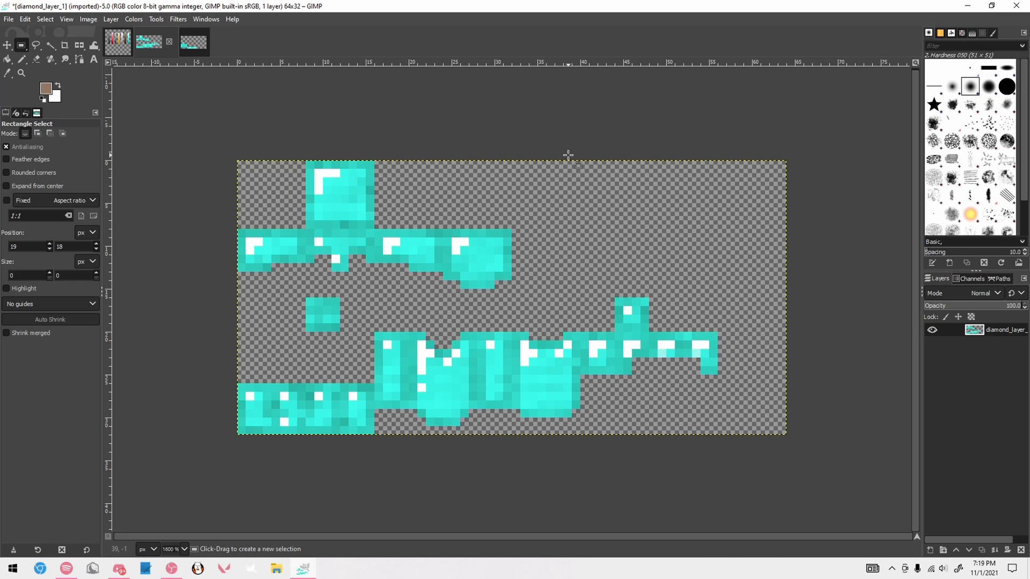
pyautogui.click(193, 42)
pyautogui.moveTo(174, 304); pyautogui.dragTo(207, 379)
pyautogui.click(200, 270)
pyautogui.moveTo(175, 295); pyautogui.dragTo(208, 380)
pyautogui.moveTo(208, 269); pyautogui.dragTo(243, 303)
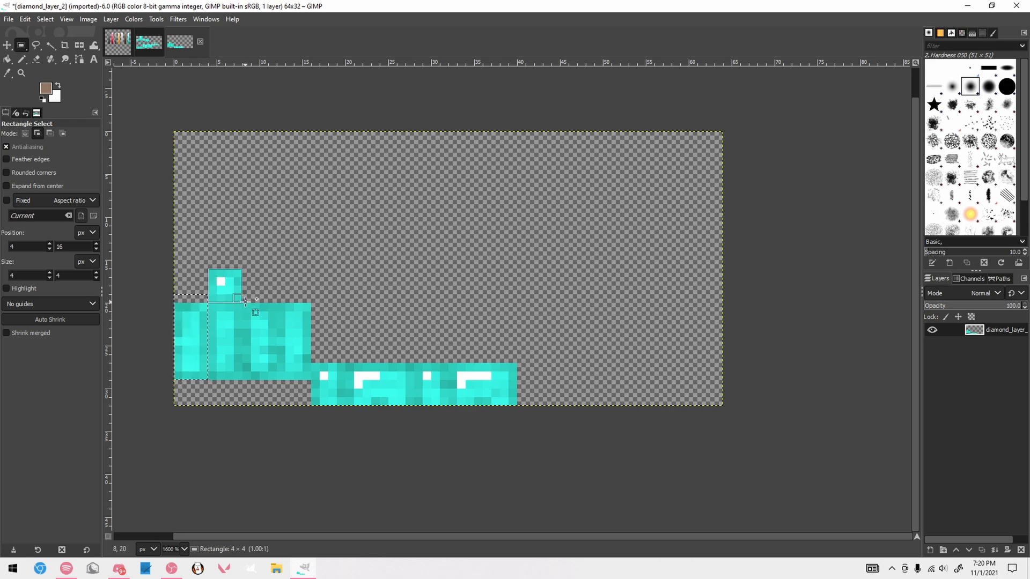
pyautogui.moveTo(311, 364); pyautogui.dragTo(414, 414)
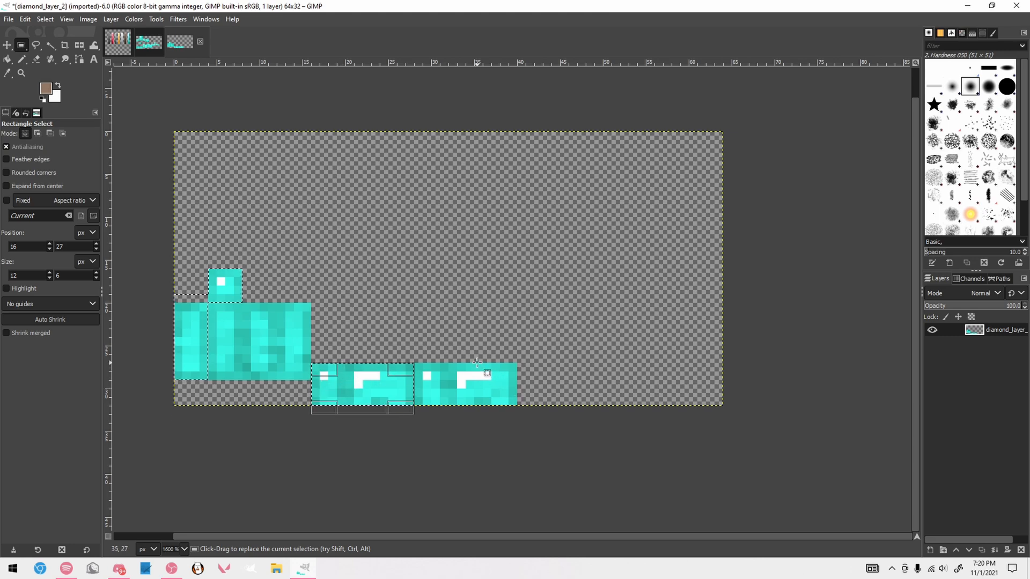
# Copy the selected leggings pieces from diamond_layer_2 into diamond_layer_1 and anchor them in the empty area right of the helmet
pyautogui.hotkey('ctrl', 'c')
pyautogui.click(149, 42)
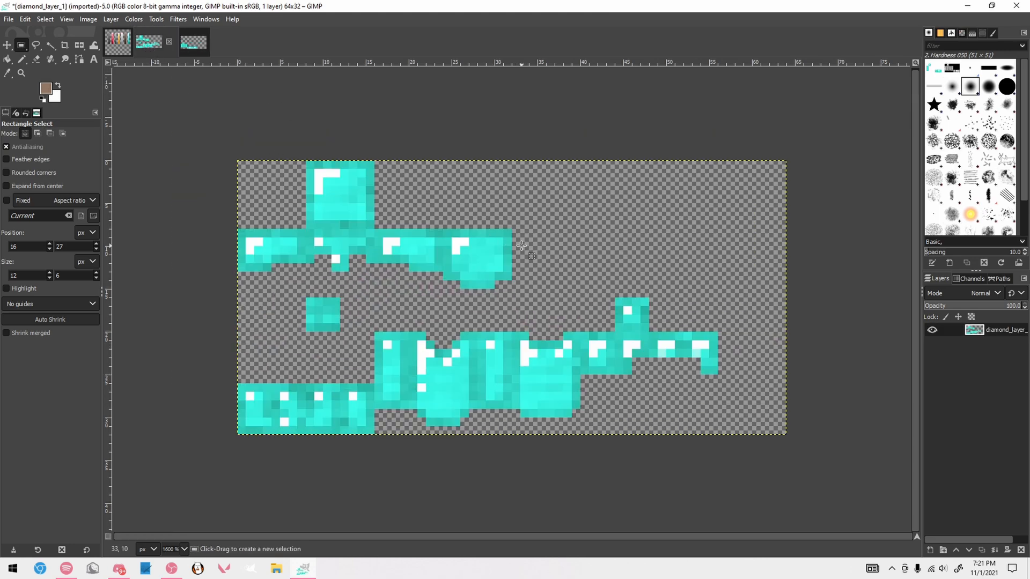
pyautogui.moveTo(340, 101)
pyautogui.mouseDown()
pyautogui.moveTo(333, 155)
pyautogui.moveTo(487, 320)
pyautogui.mouseUp()
pyautogui.click(563, 151)
pyautogui.hotkey('ctrl', 'v')
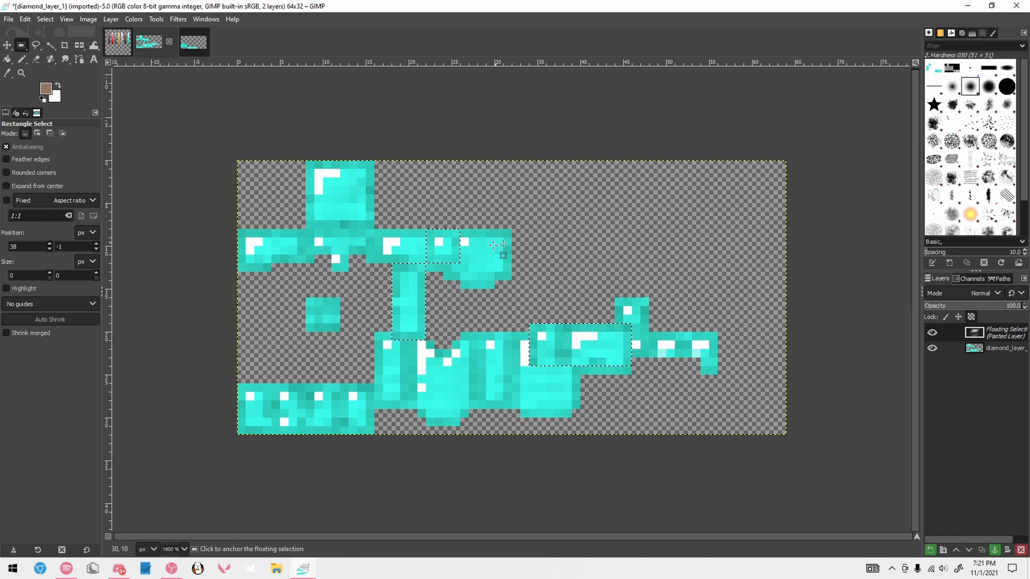
pyautogui.moveTo(409, 313); pyautogui.dragTo(555, 253)
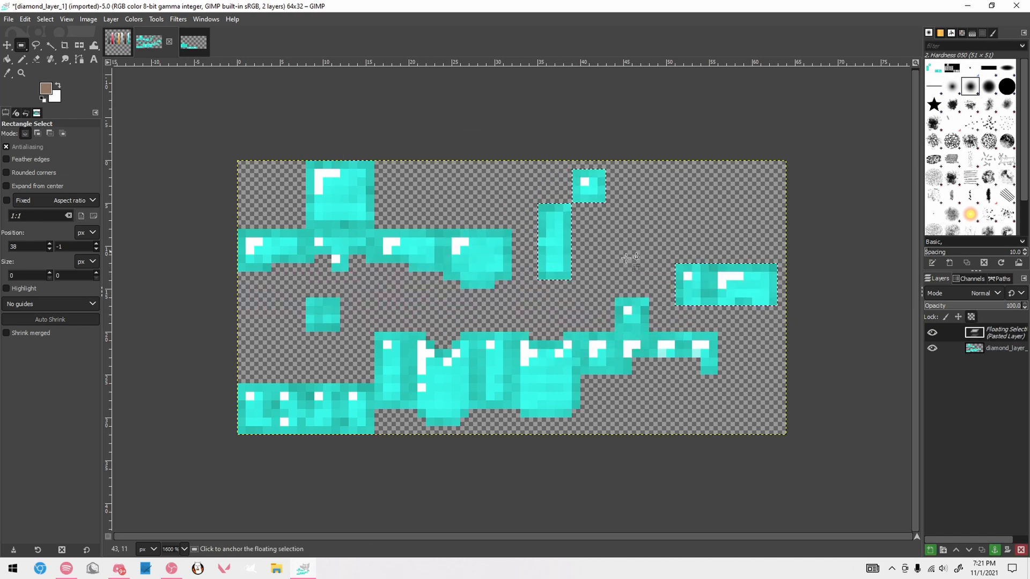
pyautogui.click(578, 159)
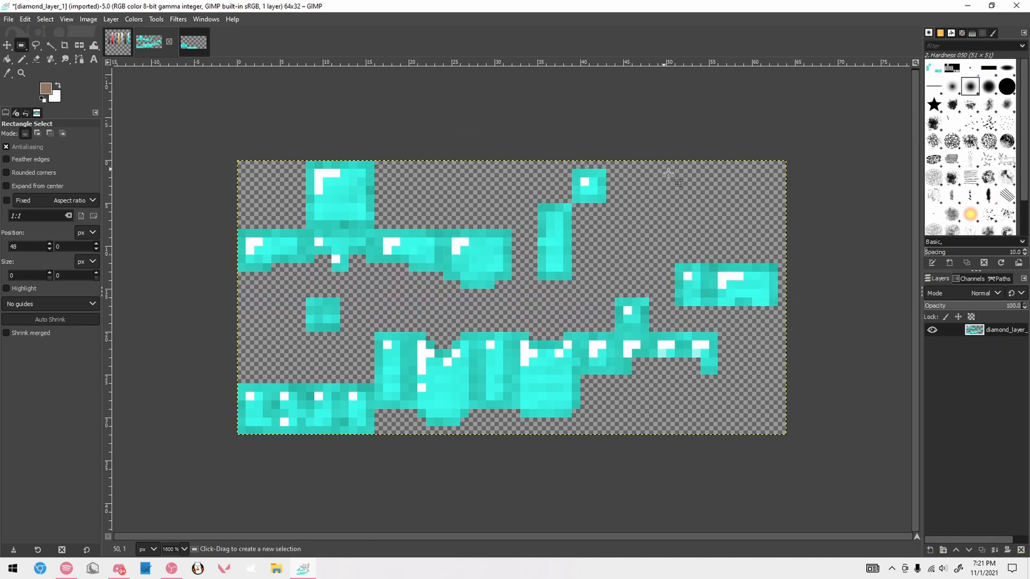
# Try pasting a second copy of the leggings pieces offset from the first, and undo the paste
pyautogui.moveTo(777, 267); pyautogui.dragTo(811, 322)
pyautogui.click(880, 264)
pyautogui.hotkey('ctrl', 'v')
pyautogui.moveTo(577, 351); pyautogui.dragTo(758, 283)
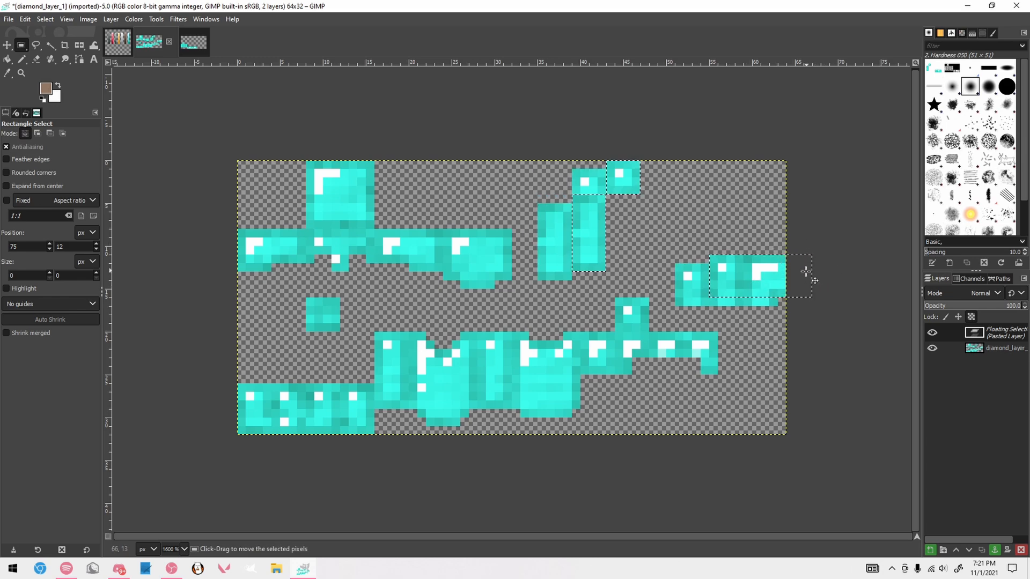
pyautogui.hotkey('ctrl', 'z')
pyautogui.hotkey('ctrl', 'z')
pyautogui.hotkey('ctrl', 'z')
pyautogui.hotkey('ctrl', 'z')
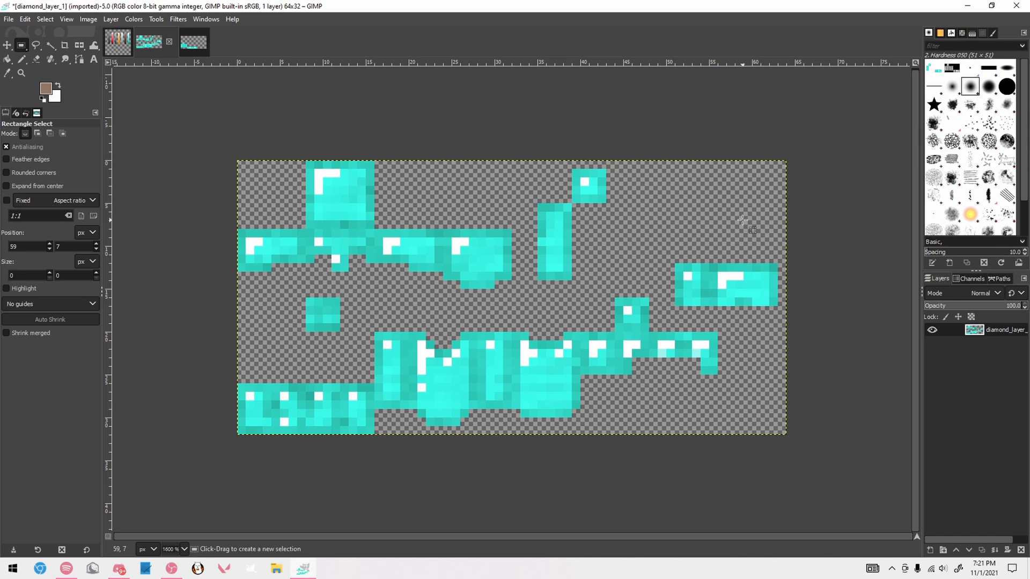
# Outline the pasted leggings pieces with temporary rectangular selections
pyautogui.moveTo(538, 161); pyautogui.dragTo(631, 297)
pyautogui.click(664, 254)
pyautogui.moveTo(667, 240); pyautogui.dragTo(777, 323)
pyautogui.click(804, 248)
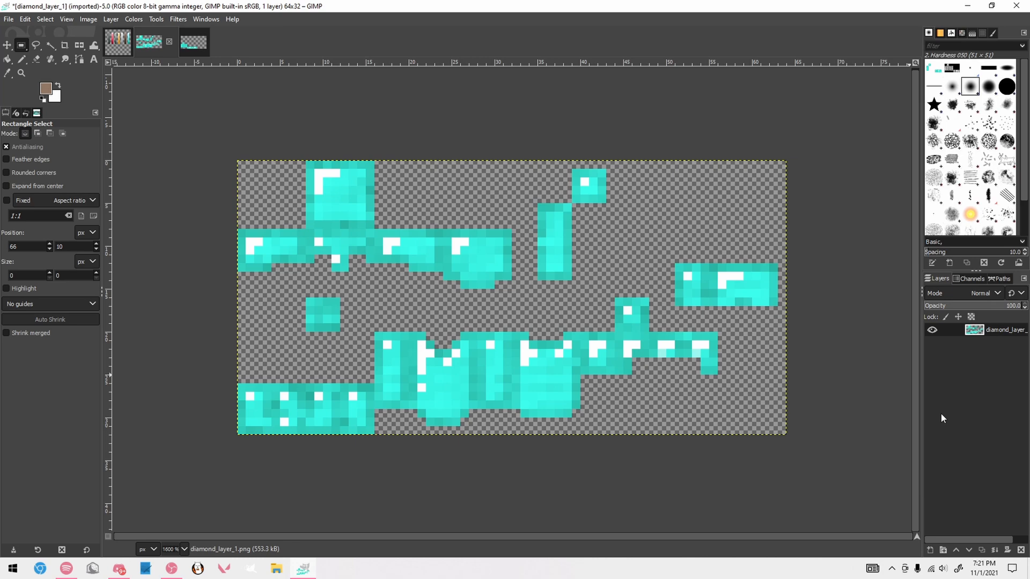
pyautogui.click(931, 550)
pyautogui.press('Return')
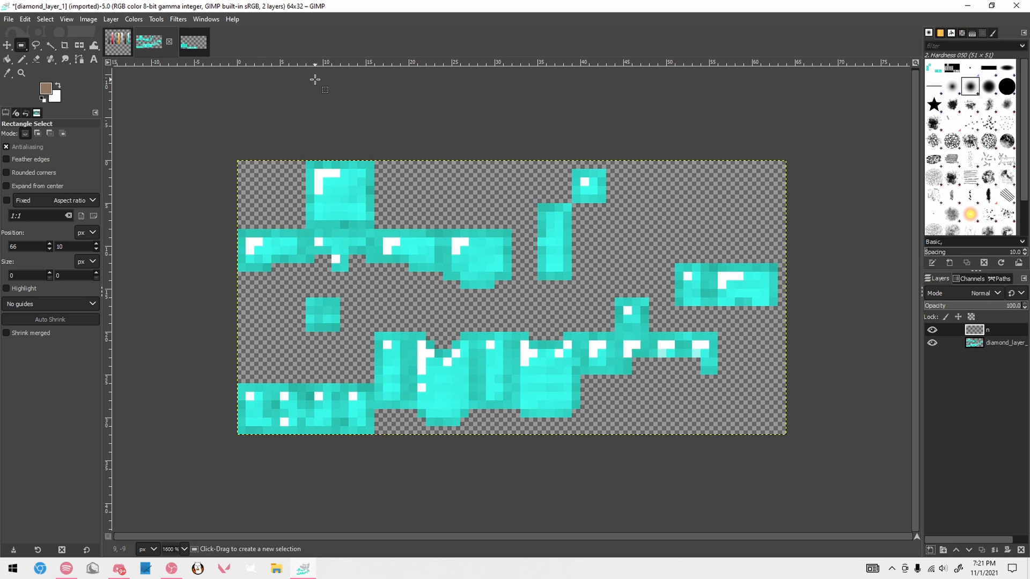
pyautogui.hotkey('ctrl', 'z')
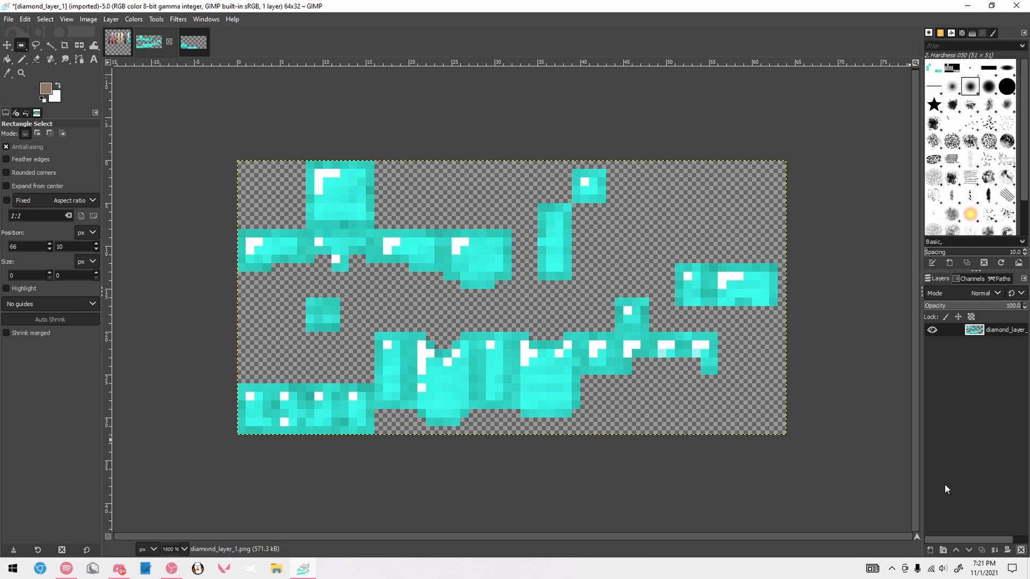
# Add a transparent 64 × 32 px layer named n above the diamond_layer_1 layer
pyautogui.click(930, 550)
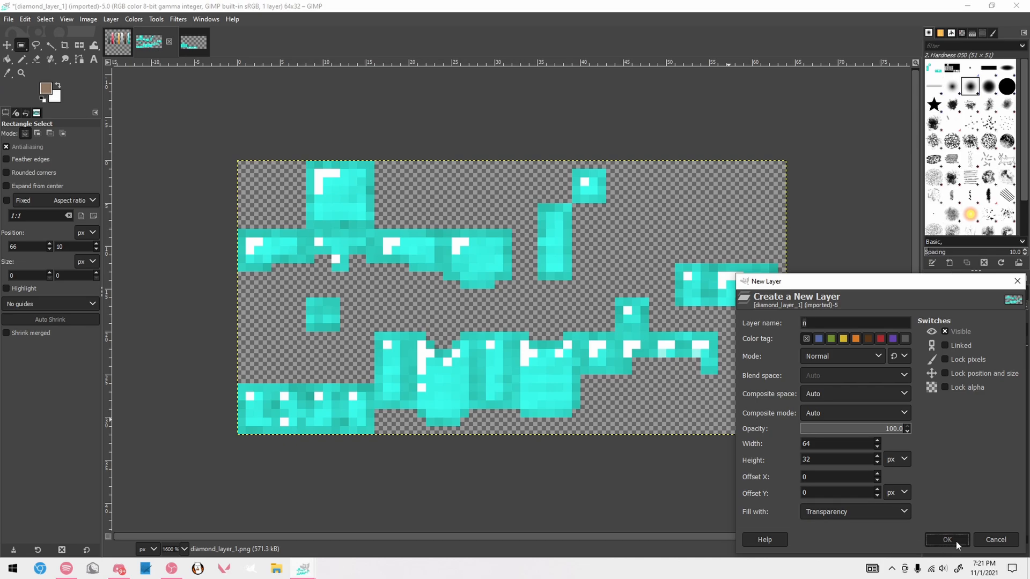
pyautogui.click(956, 542)
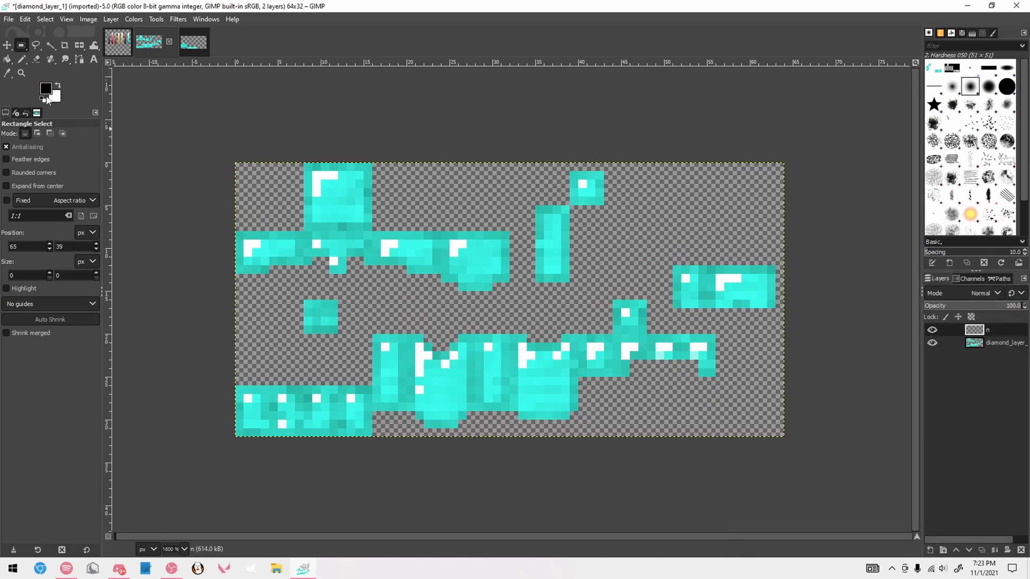
# On layer n, outline the 8 × 8 px top square of the helmet with a 1 px black Pencil
pyautogui.press('n')
pyautogui.scroll(-2, 353, 221)
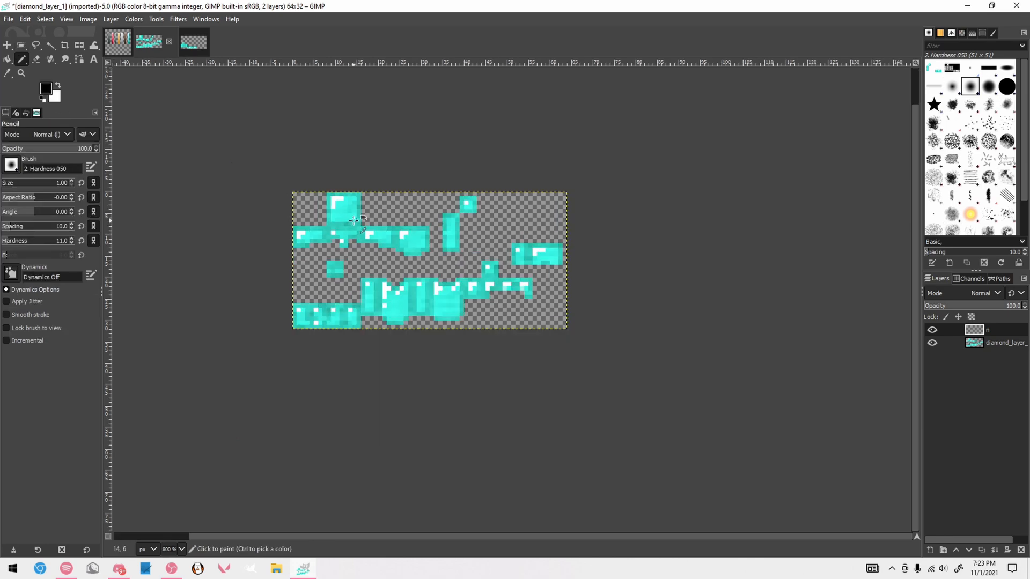
pyautogui.scroll(3, 354, 220)
pyautogui.scroll(-1, 515, 364)
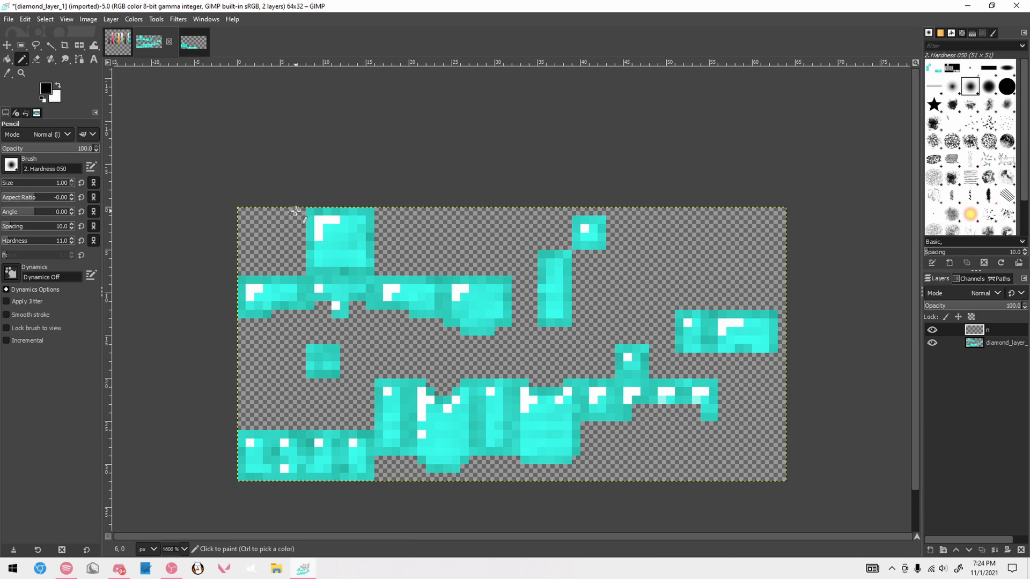
pyautogui.scroll(3, 295, 211)
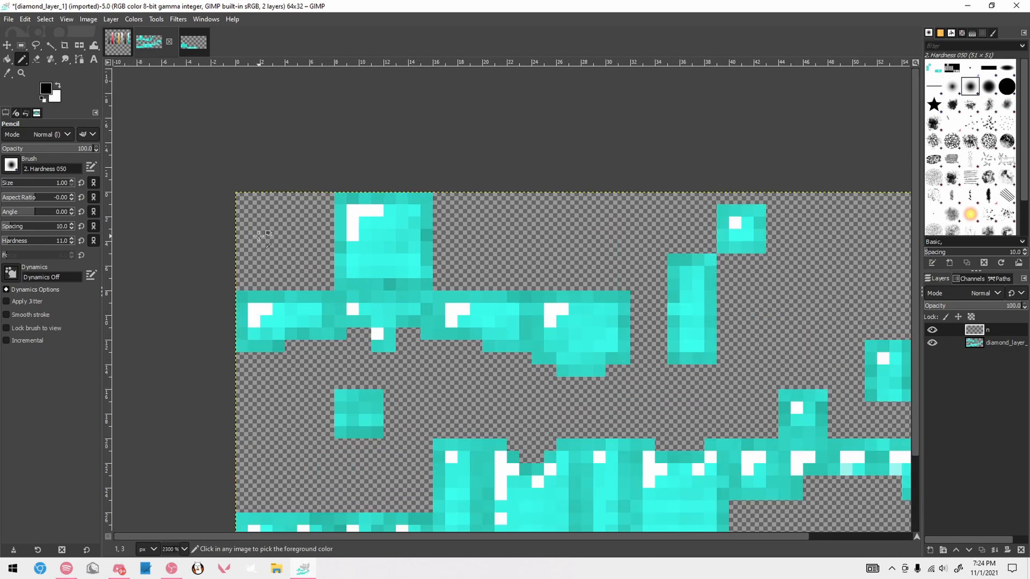
pyautogui.click(364, 178)
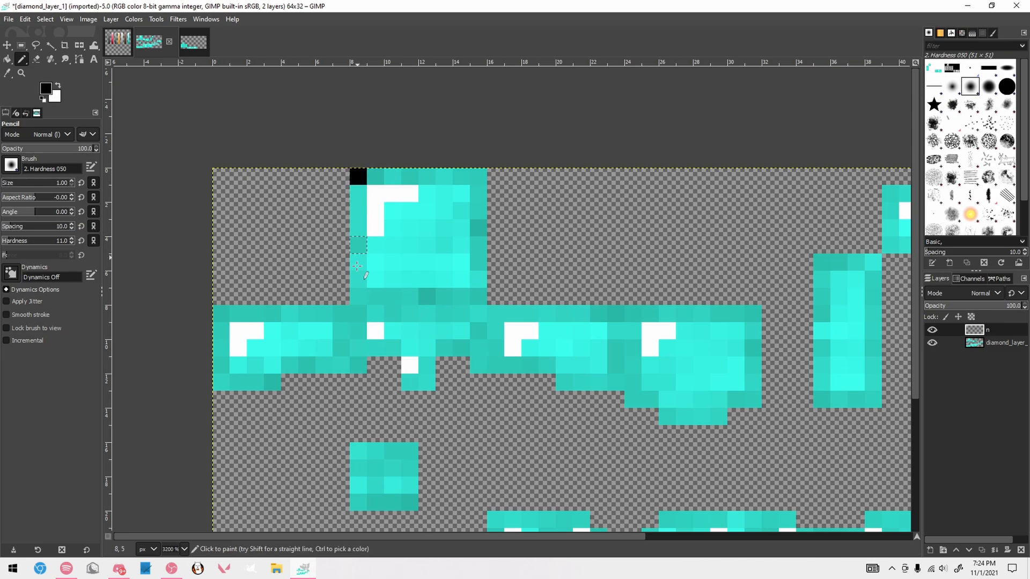
pyautogui.keyDown('shift'); pyautogui.click(358, 296); pyautogui.keyUp('shift')
pyautogui.keyDown('shift'); pyautogui.click(479, 296); pyautogui.keyUp('shift')
pyautogui.keyDown('shift'); pyautogui.click(479, 178); pyautogui.keyUp('shift')
pyautogui.keyDown('shift'); pyautogui.click(358, 177); pyautogui.keyUp('shift')
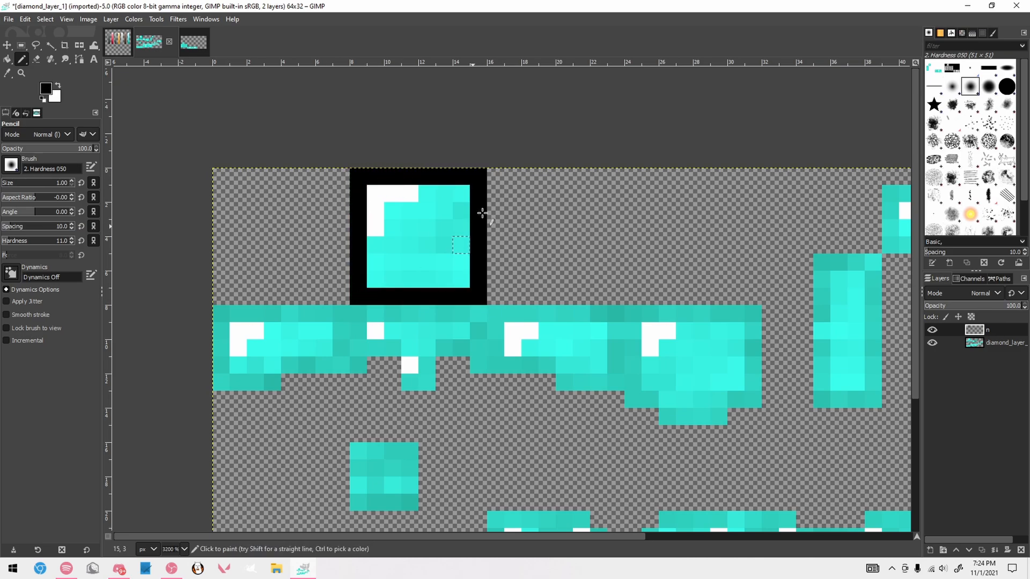
# Try black strokes inside the helmet's top square, undo them, and redraw the square's black top edge
pyautogui.moveTo(400, 208)
pyautogui.mouseDown()
pyautogui.moveTo(390, 227)
pyautogui.moveTo(436, 263)
pyautogui.moveTo(433, 217)
pyautogui.moveTo(396, 217)
pyautogui.mouseUp()
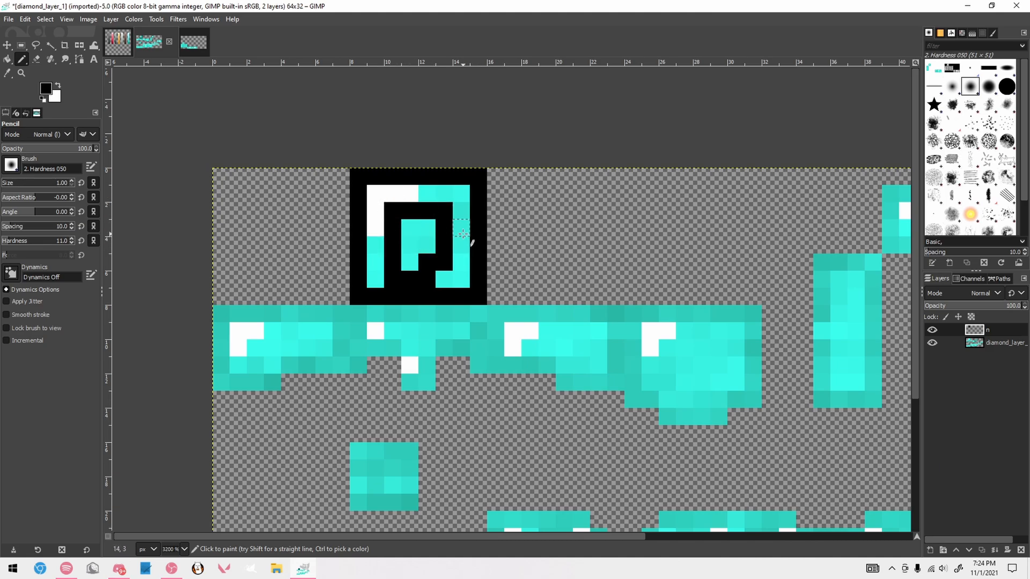
pyautogui.hotkey('ctrl', 'z')
pyautogui.hotkey('ctrl', 'z')
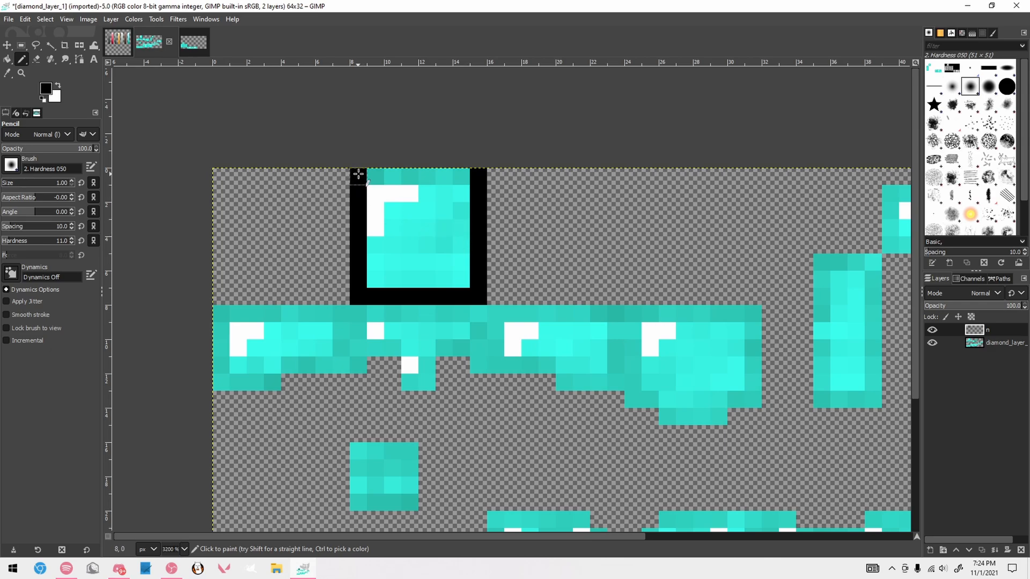
pyautogui.moveTo(358, 175); pyautogui.dragTo(476, 180)
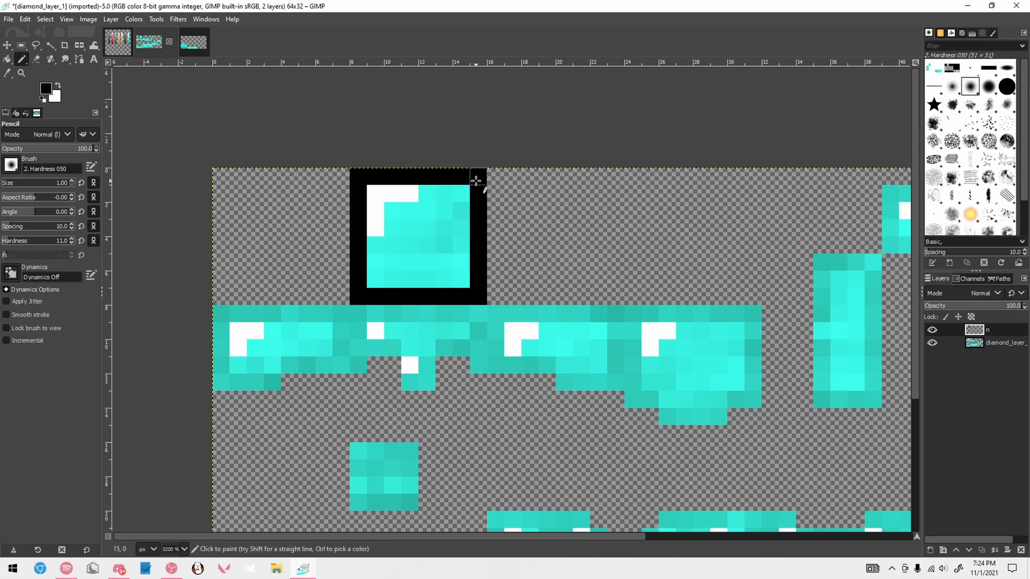
# Draw the black top and side edges of the helmet's front face, plus one pixel diagonally inward below each side edge
pyautogui.click(356, 317)
pyautogui.keyDown('shift'); pyautogui.click(358, 382); pyautogui.keyUp('shift')
pyautogui.click(369, 394)
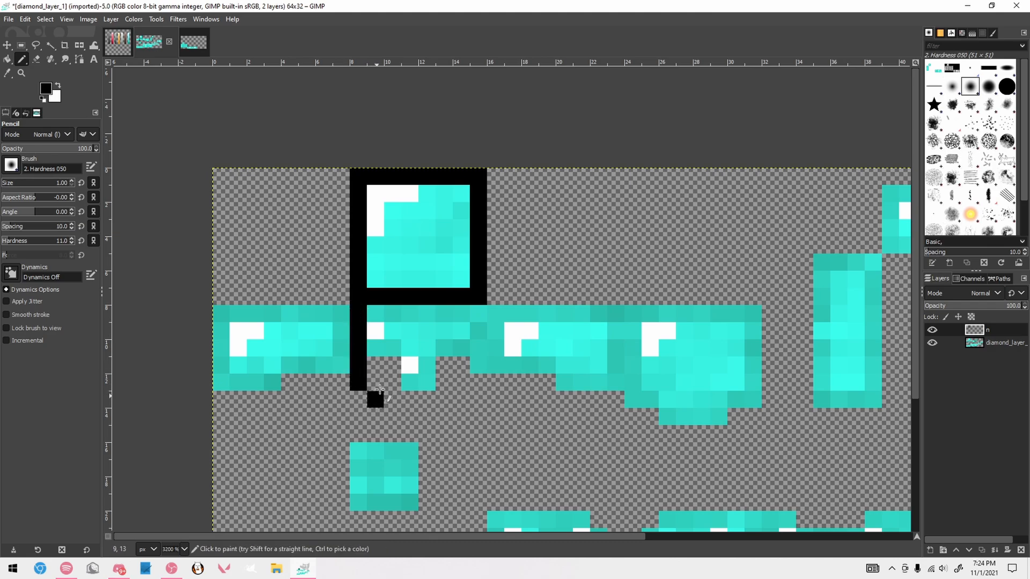
pyautogui.click(375, 313)
pyautogui.keyDown('shift'); pyautogui.click(478, 314); pyautogui.keyUp('shift')
pyautogui.keyDown('shift'); pyautogui.click(479, 382); pyautogui.keyUp('shift')
pyautogui.click(461, 399)
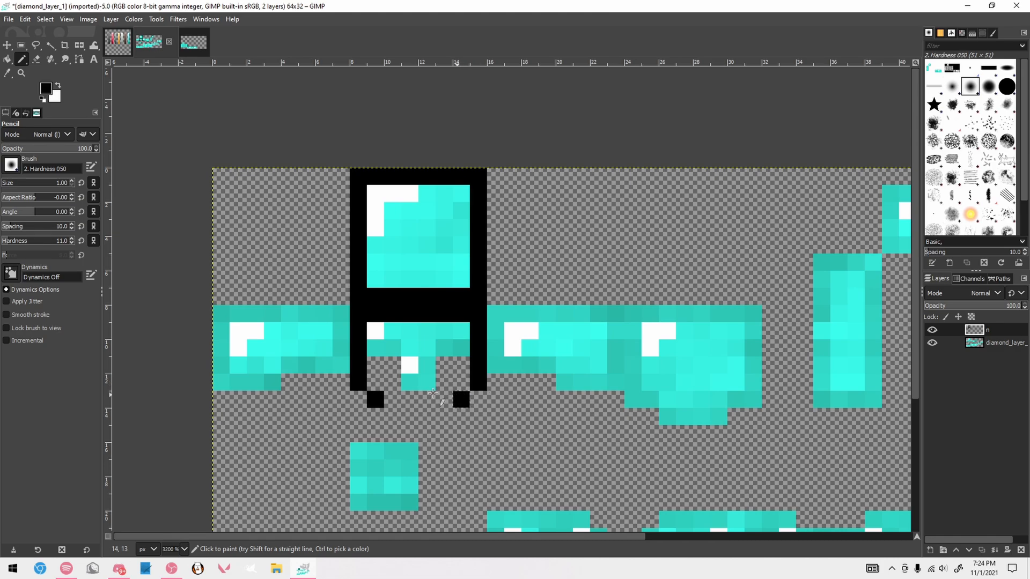
# Draw a zigzag row of black pixels across the lower front face, cut its stray pixel, and check it with the base layer hidden
pyautogui.click(374, 352)
pyautogui.hotkey('ctrl', 'z')
pyautogui.click(375, 364)
pyautogui.click(393, 349)
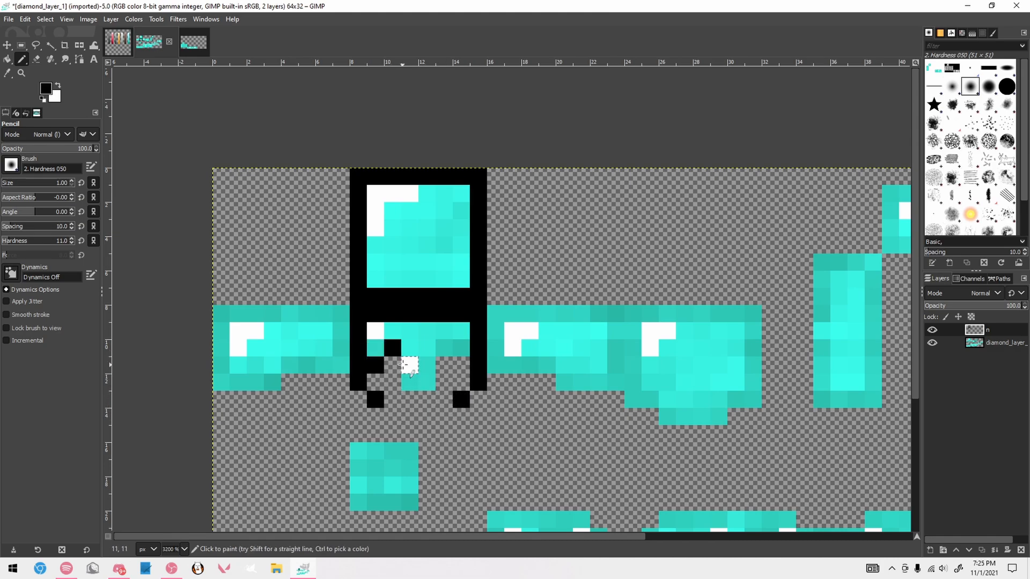
pyautogui.moveTo(409, 365); pyautogui.dragTo(427, 365)
pyautogui.moveTo(445, 350); pyautogui.dragTo(462, 364)
pyautogui.press('r')
pyautogui.moveTo(459, 345); pyautogui.dragTo(466, 352)
pyautogui.hotkey('ctrl', 'x')
pyautogui.click(541, 329)
pyautogui.click(933, 344)
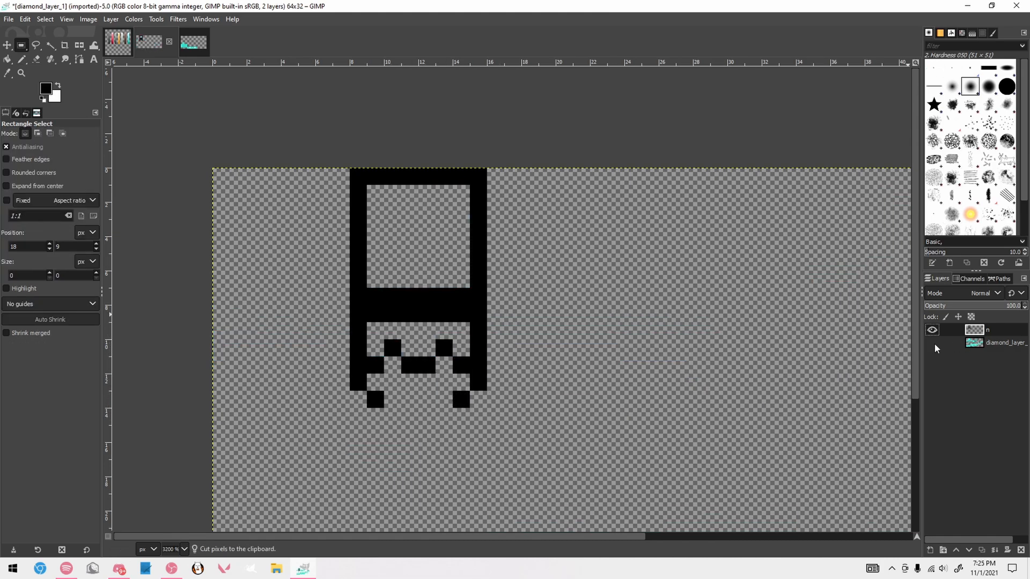
pyautogui.click(934, 344)
# Raise the two end pixels of the front face's zigzag by one row, cutting the old ones, and recheck layer n alone
pyautogui.press('n')
pyautogui.click(461, 348)
pyautogui.click(376, 349)
pyautogui.press('r')
pyautogui.moveTo(372, 361); pyautogui.dragTo(387, 371)
pyautogui.keyDown('shift'); pyautogui.moveTo(456, 361); pyautogui.dragTo(468, 371); pyautogui.keyUp('shift')
pyautogui.hotkey('ctrl', 'x')
pyautogui.click(540, 356)
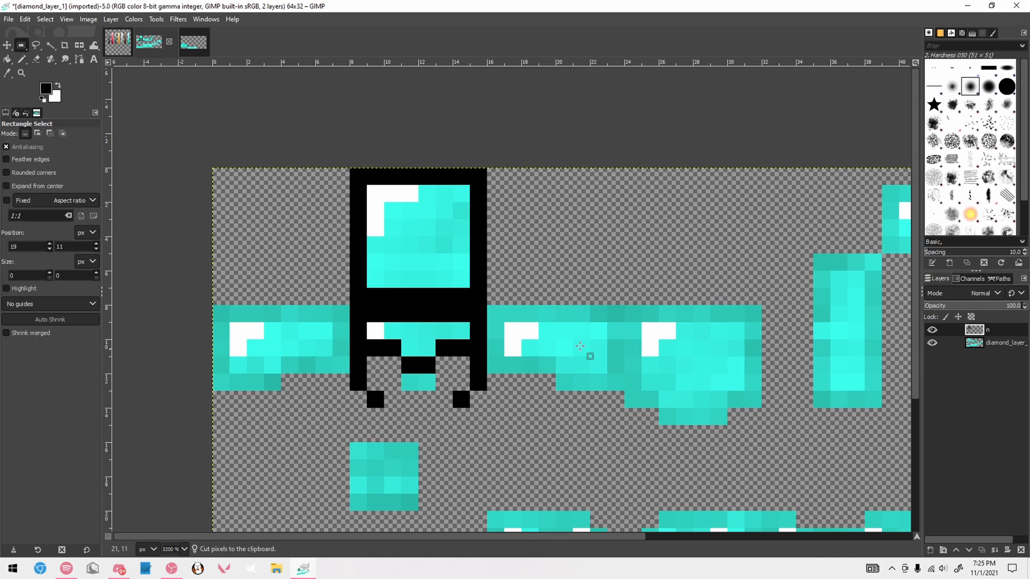
pyautogui.click(933, 343)
pyautogui.click(933, 343)
# Outline the helmet's side face left of the front face in black along its bottom, left and top edges
pyautogui.press('n')
pyautogui.click(340, 376)
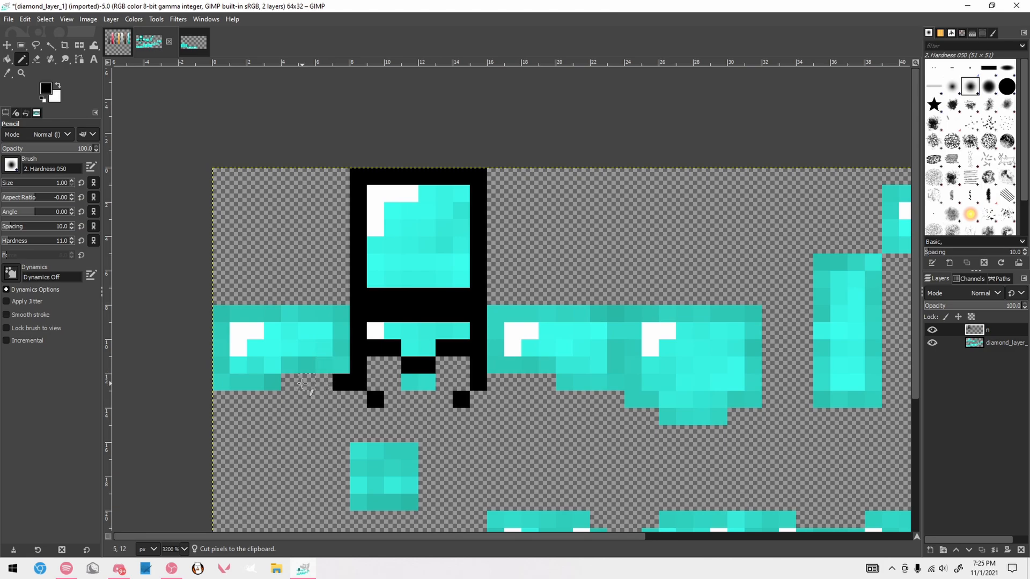
pyautogui.keyDown('shift'); pyautogui.click(275, 382); pyautogui.keyUp('shift')
pyautogui.click(253, 386)
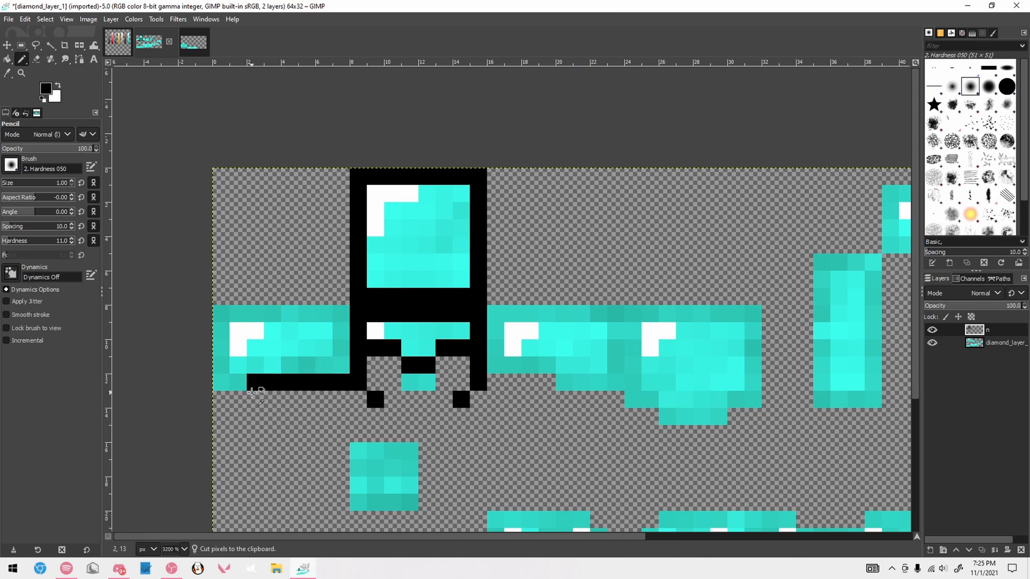
pyautogui.hotkey('ctrl', 'z')
pyautogui.moveTo(255, 399)
pyautogui.mouseDown()
pyautogui.moveTo(240, 400)
pyautogui.moveTo(348, 314)
pyautogui.mouseUp()
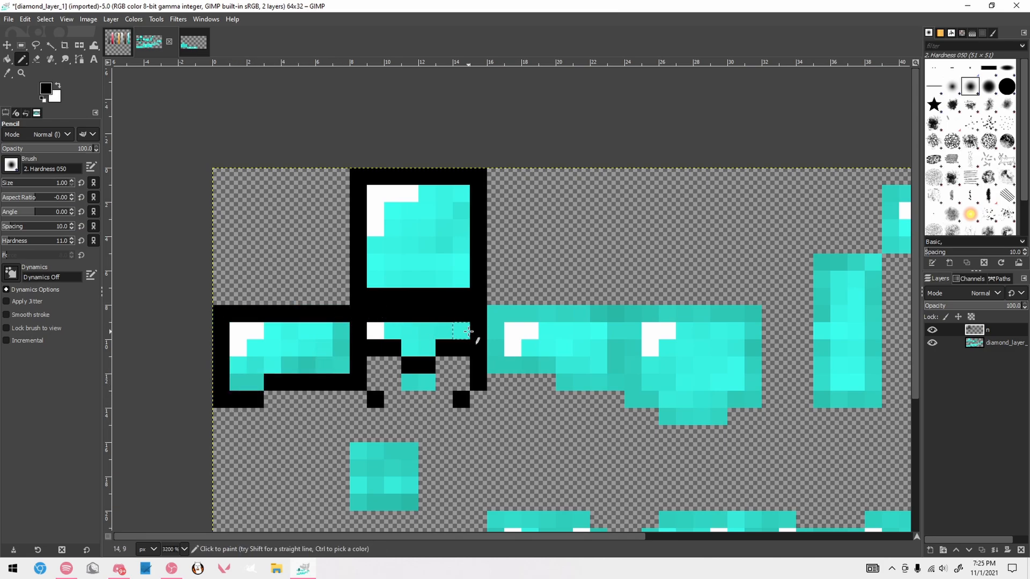
# Raise the two bottom-edge pixels nearest the front face by one row and shorten the side face's lowest row to two pixels
pyautogui.click(343, 368)
pyautogui.click(323, 368)
pyautogui.press('r')
pyautogui.moveTo(316, 375); pyautogui.dragTo(348, 394)
pyautogui.hotkey('ctrl', 'x')
pyautogui.click(351, 411)
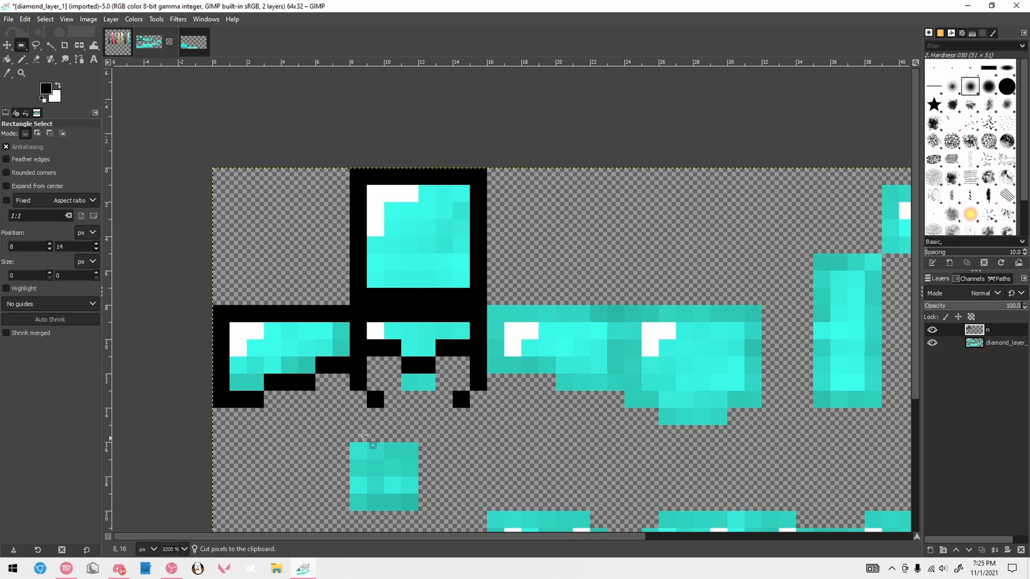
pyautogui.press('n')
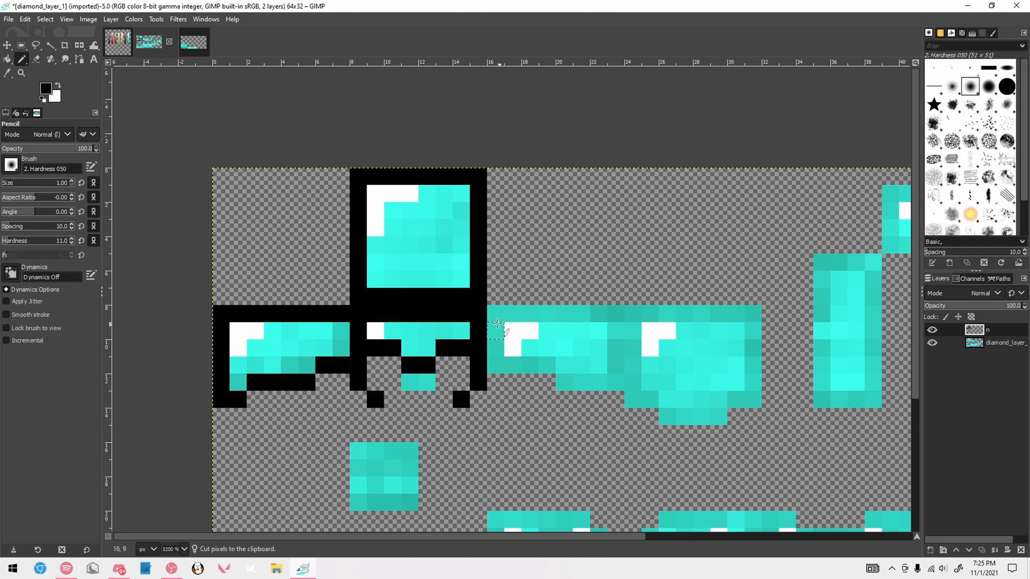
# Check the 8 px wide side face with a temporary selection and close its right edge with two black pixels
pyautogui.press('r')
pyautogui.moveTo(213, 306); pyautogui.dragTo(350, 409)
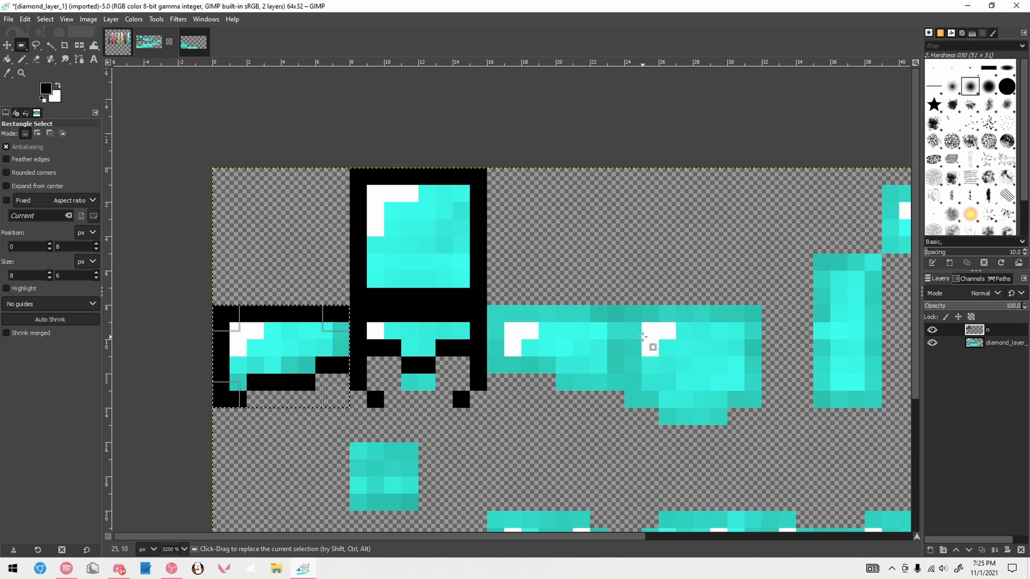
pyautogui.hotkey('ctrl', 'shift', 'a')
pyautogui.press('n')
pyautogui.moveTo(341, 330); pyautogui.dragTo(341, 347)
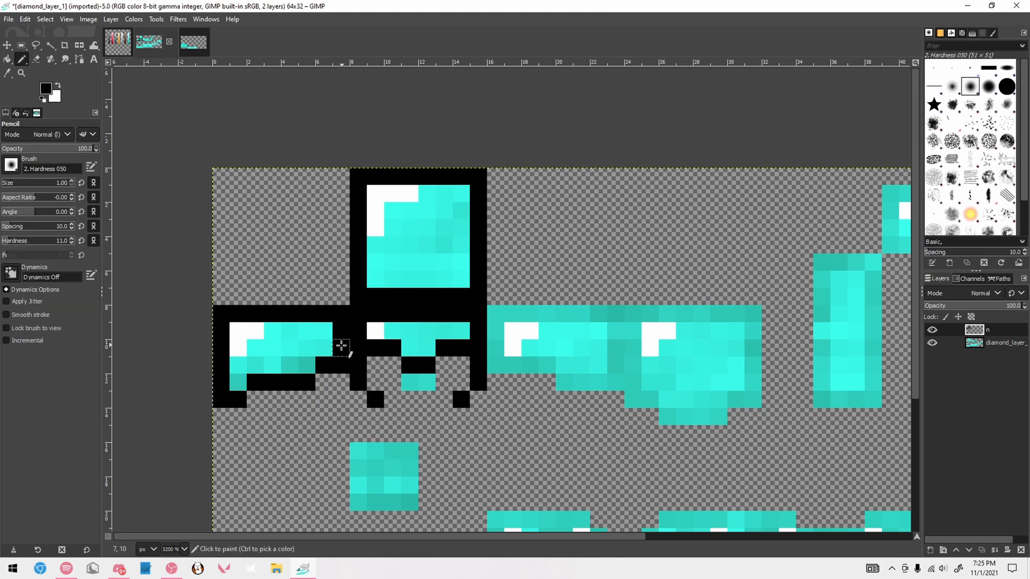
# Copy the 8 × 8 px side outline, flip the copy horizontally, and anchor it over the side face right of the front face
pyautogui.press('r')
pyautogui.moveTo(213, 291); pyautogui.dragTo(350, 425)
pyautogui.hotkey('ctrl', 'c')
pyautogui.hotkey('ctrl', 'v')
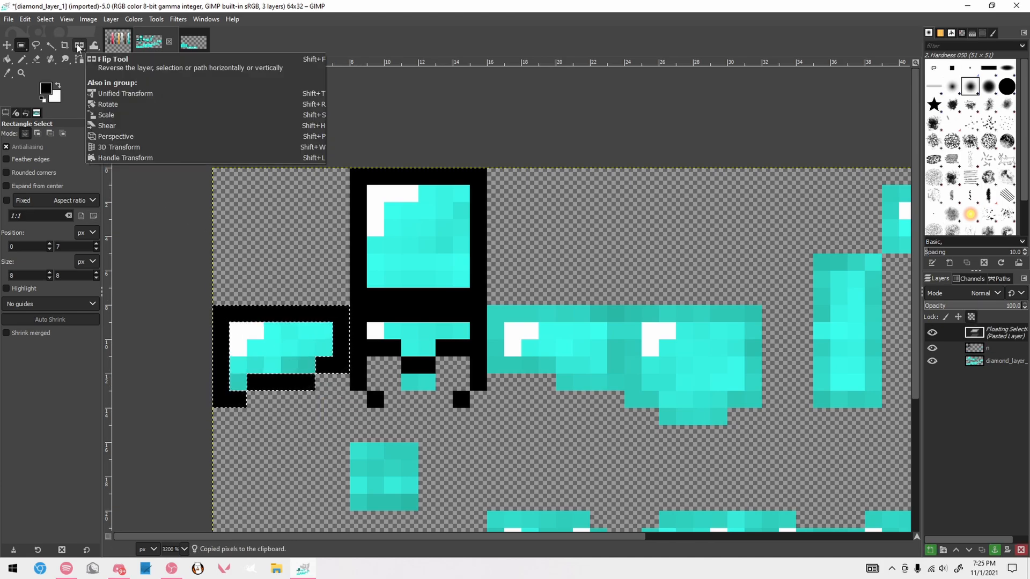
pyautogui.click(79, 47)
pyautogui.click(264, 354)
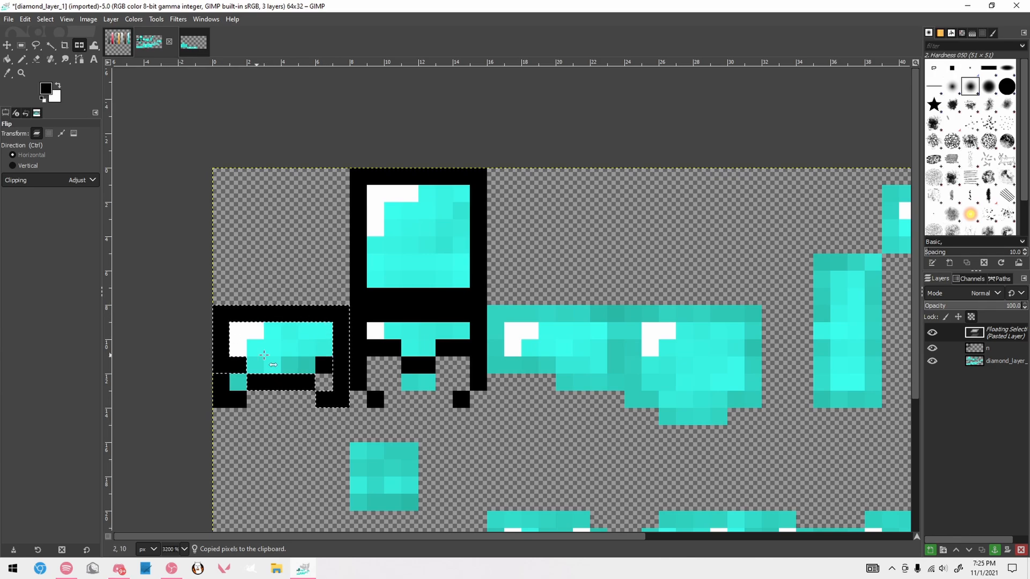
pyautogui.press('r')
pyautogui.moveTo(235, 321); pyautogui.dragTo(501, 322)
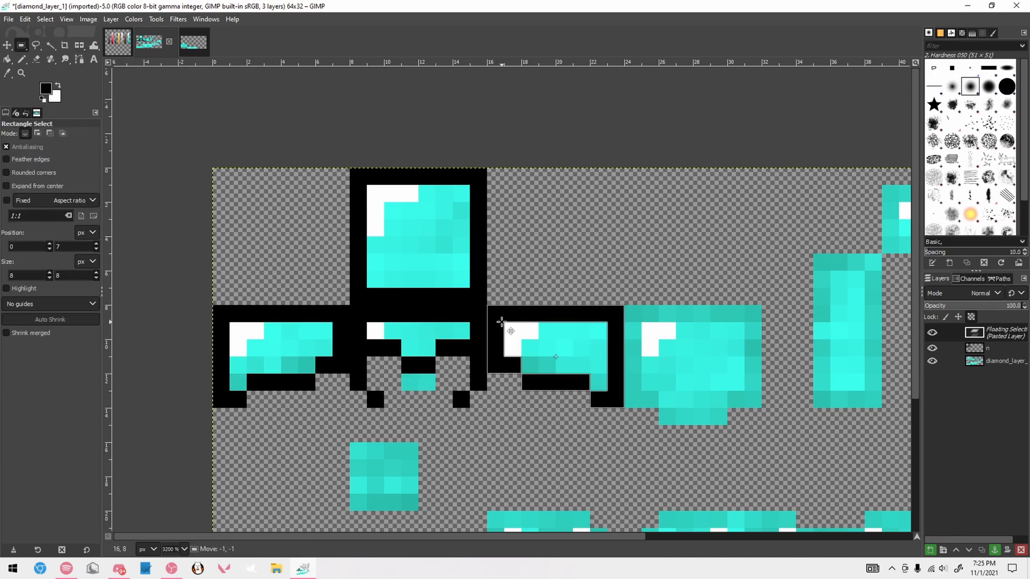
pyautogui.hotkey('ctrl', 'h')
# Outline the helmet's back face in black, with its bottom edge one row below the side edges
pyautogui.press('n')
pyautogui.moveTo(651, 417); pyautogui.dragTo(735, 417)
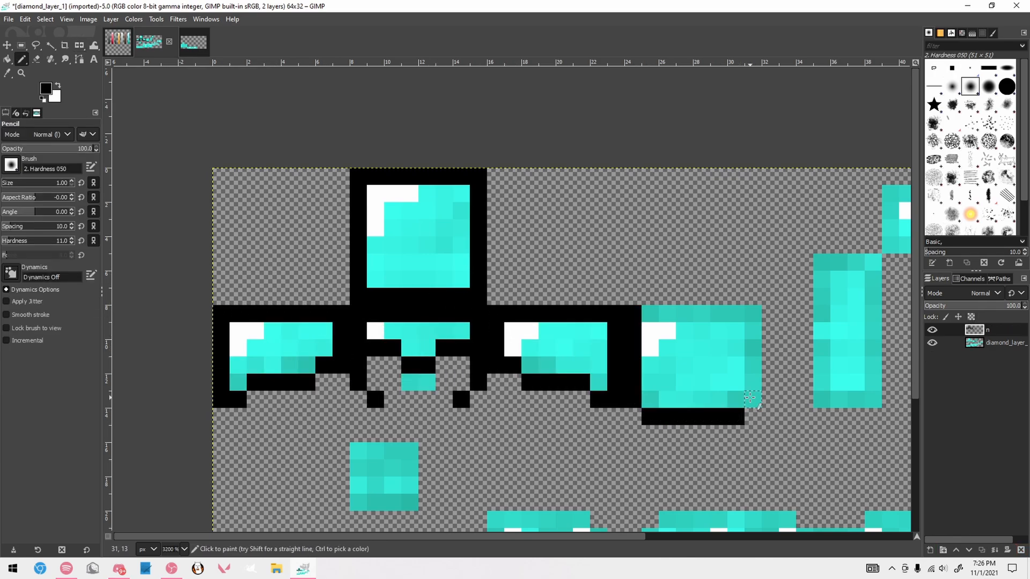
pyautogui.click(749, 397)
pyautogui.keyDown('shift'); pyautogui.click(753, 314); pyautogui.keyUp('shift')
pyautogui.keyDown('shift'); pyautogui.click(650, 314); pyautogui.keyUp('shift')
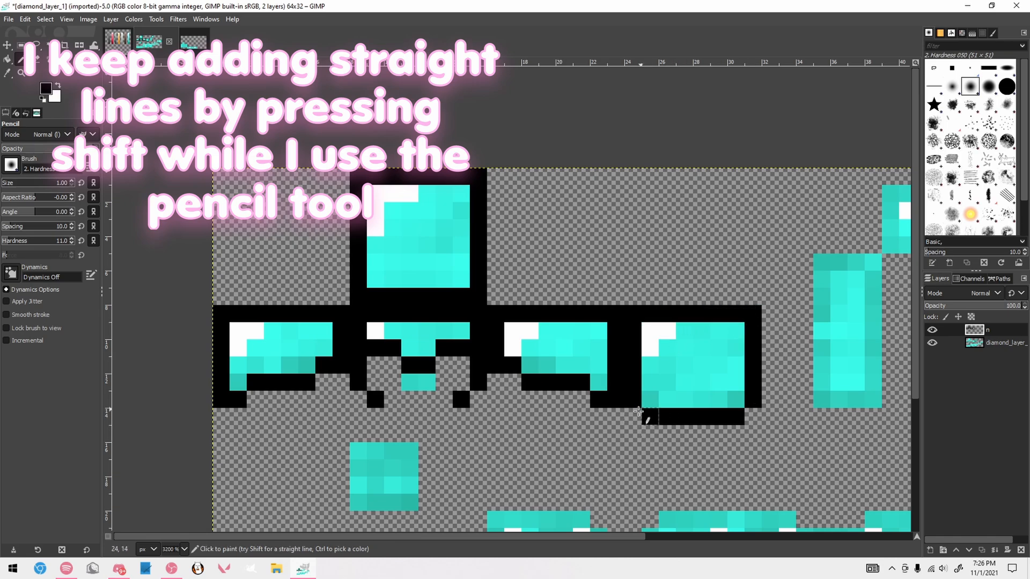
# Outline the small 4 × 4 px square at the upper right of the helmet in black
pyautogui.scroll(-6, 626, 343)
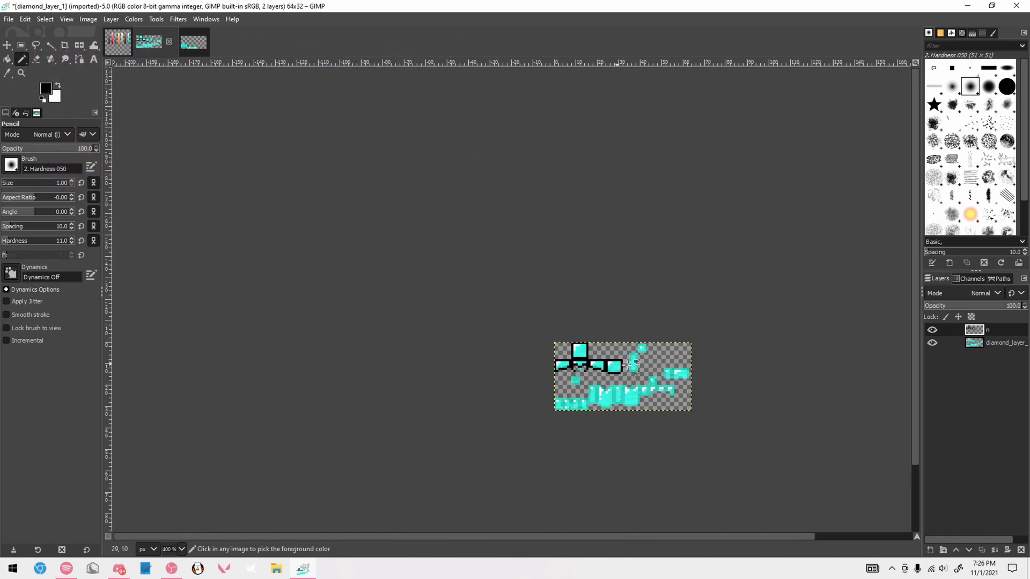
pyautogui.scroll(6, 627, 364)
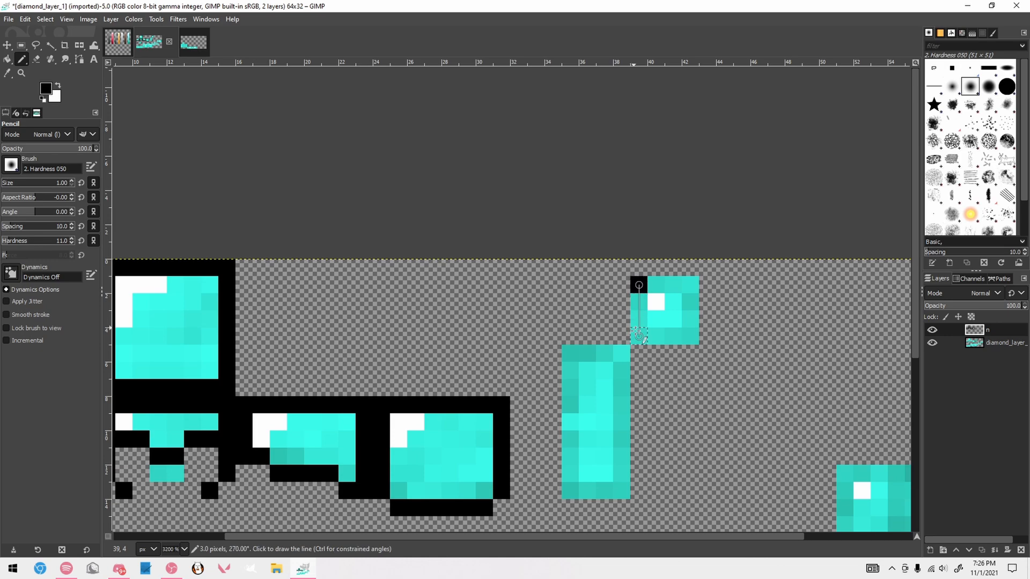
pyautogui.keyDown('shift'); pyautogui.click(639, 336); pyautogui.keyUp('shift')
pyautogui.keyDown('shift'); pyautogui.click(690, 336); pyautogui.keyUp('shift')
pyautogui.keyDown('shift'); pyautogui.click(690, 285); pyautogui.keyUp('shift')
pyautogui.keyDown('shift'); pyautogui.click(656, 284); pyautogui.keyUp('shift')
# Copy the small square's outline and anchor copies over the matching squares above the boots and above the sleeves
pyautogui.press('r')
pyautogui.moveTo(632, 277)
pyautogui.mouseDown()
pyautogui.moveTo(664, 328)
pyautogui.moveTo(694, 339)
pyautogui.moveTo(580, 409)
pyautogui.moveTo(558, 404)
pyautogui.mouseUp()
pyautogui.hotkey('ctrl', 'c')
pyautogui.scroll(-4, 695, 339)
pyautogui.hotkey('ctrl', 'v')
pyautogui.moveTo(650, 401); pyautogui.dragTo(710, 411)
pyautogui.hotkey('ctrl', 'h')
pyautogui.scroll(3, 710, 349)
# Outline the tall narrow 4 × 9 px piece below the small upper square in black
pyautogui.press('n')
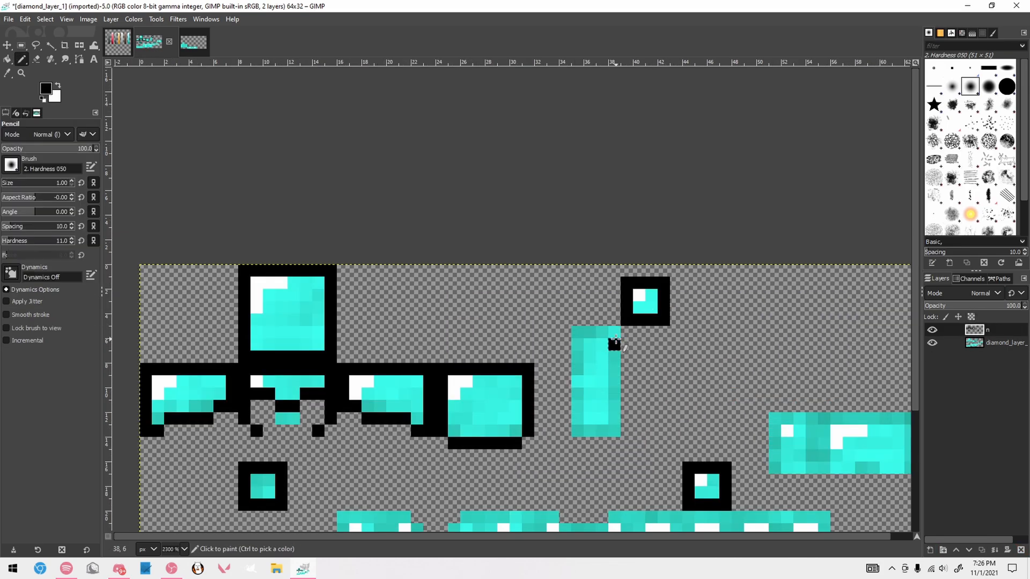
pyautogui.moveTo(615, 341)
pyautogui.mouseDown()
pyautogui.moveTo(614, 332)
pyautogui.moveTo(577, 334)
pyautogui.moveTo(578, 431)
pyautogui.mouseUp()
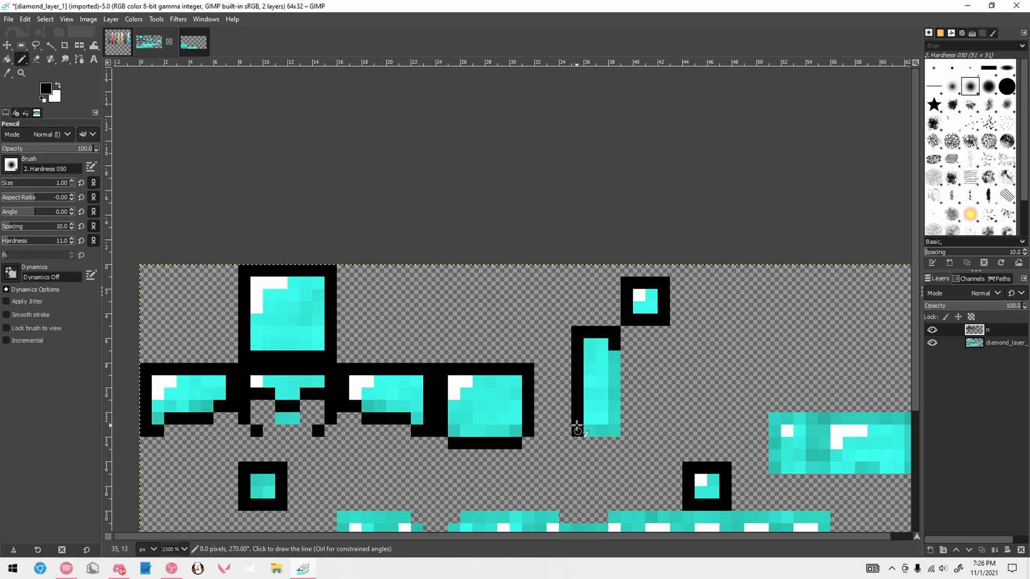
pyautogui.keyDown('shift'); pyautogui.click(614, 431); pyautogui.keyUp('shift')
pyautogui.keyDown('shift'); pyautogui.click(614, 356); pyautogui.keyUp('shift')
pyautogui.hscroll(1, 697, 429)
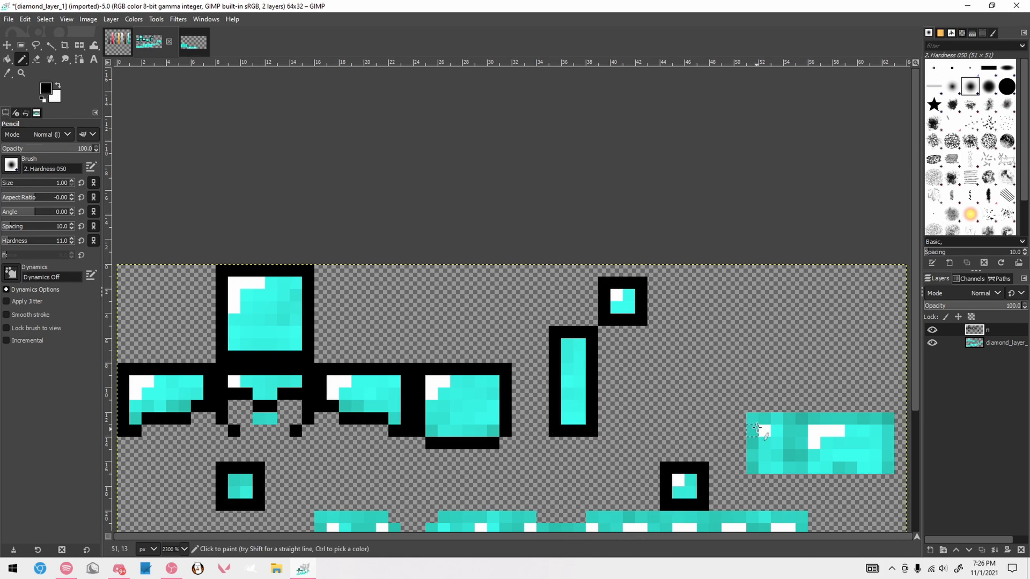
# Outline the 4 px wide left section of the wide strip near the texture's right edge in black
pyautogui.click(752, 419)
pyautogui.keyDown('shift'); pyautogui.click(752, 468); pyautogui.keyUp('shift')
pyautogui.keyDown('shift'); pyautogui.click(789, 468); pyautogui.keyUp('shift')
pyautogui.keyDown('shift'); pyautogui.click(789, 418); pyautogui.keyUp('shift')
pyautogui.keyDown('shift'); pyautogui.click(765, 418); pyautogui.keyUp('shift')
# Outline the remaining wider section of the right-hand strip in black, removing the stray pixels drawn off its bottom-left corner
pyautogui.click(801, 418)
pyautogui.keyDown('shift'); pyautogui.click(802, 480); pyautogui.keyUp('shift')
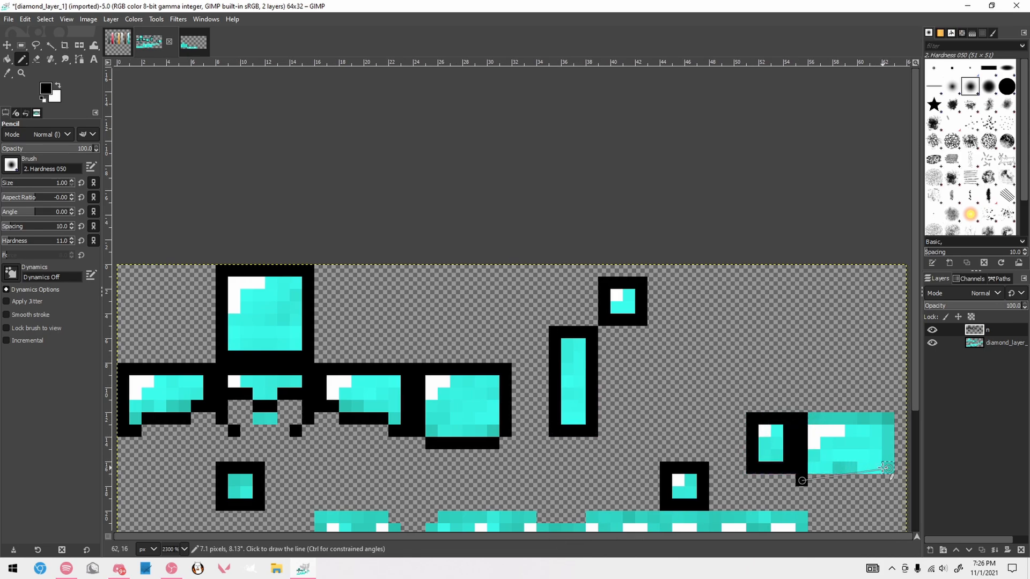
pyautogui.hotkey('ctrl', 'z')
pyautogui.keyDown('shift'); pyautogui.click(811, 468); pyautogui.keyUp('shift')
pyautogui.hotkey('ctrl', 'z')
pyautogui.keyDown('shift'); pyautogui.click(802, 469); pyautogui.keyUp('shift')
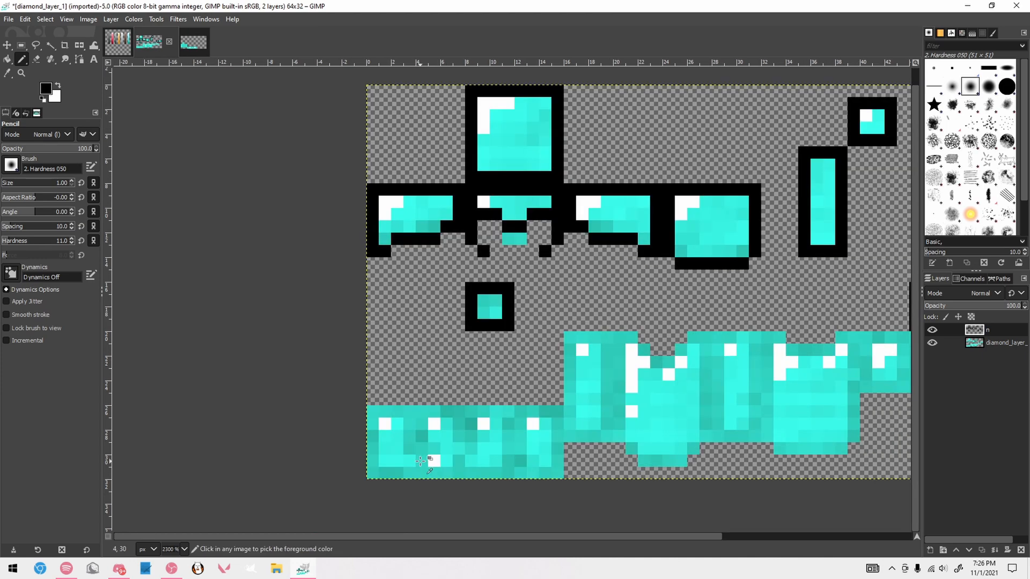
# Outline the second boot face in black, raising the two middle pixels of its top edge by one row
pyautogui.scroll(2, 422, 462)
pyautogui.click(421, 393)
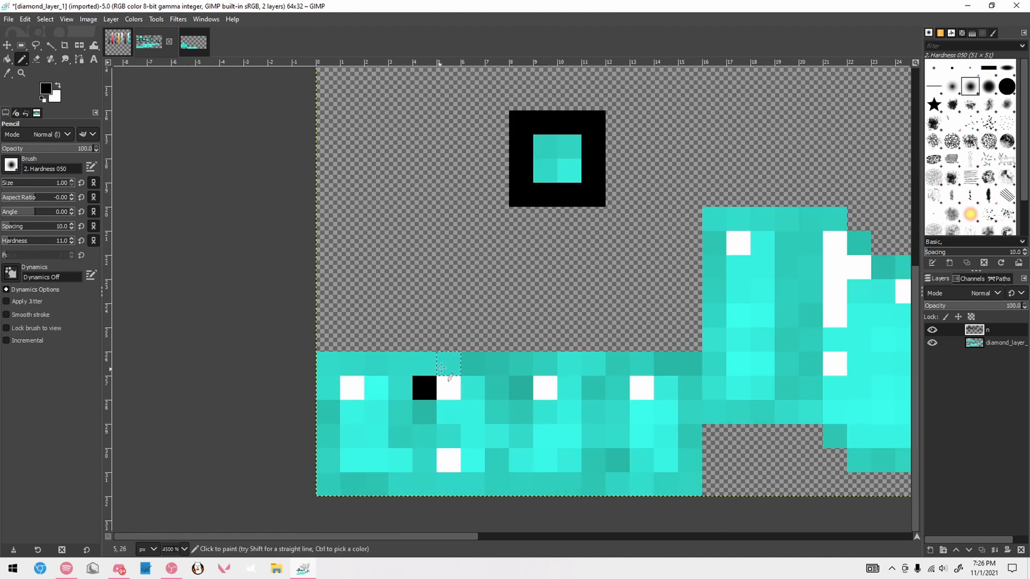
pyautogui.moveTo(441, 368); pyautogui.dragTo(467, 363)
pyautogui.click(494, 391)
pyautogui.keyDown('shift'); pyautogui.click(497, 485); pyautogui.keyUp('shift')
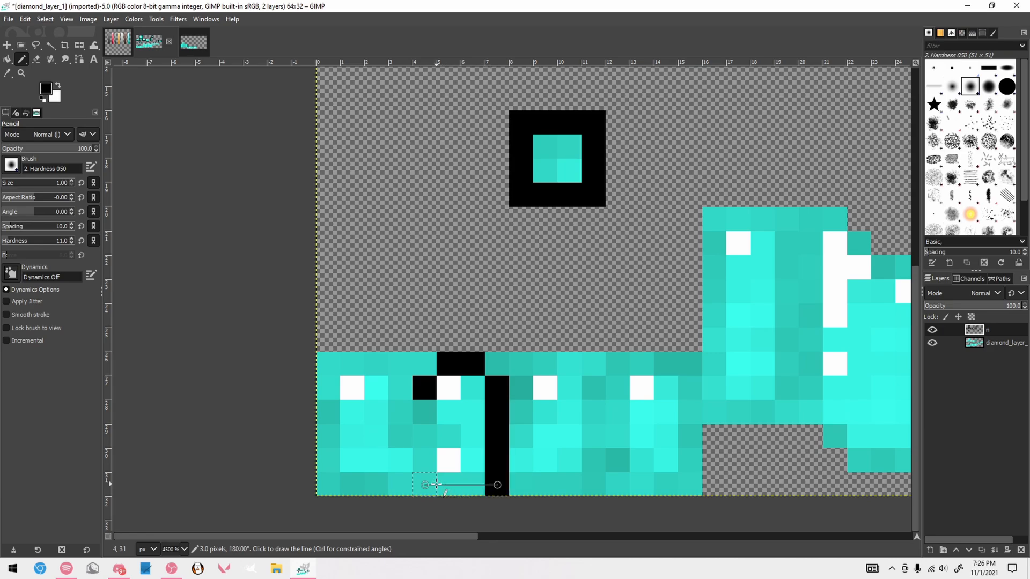
pyautogui.keyDown('shift'); pyautogui.click(435, 485); pyautogui.keyUp('shift')
pyautogui.keyDown('shift'); pyautogui.click(425, 388); pyautogui.keyUp('shift')
# Outline the first boot face at the texture's left edge in black
pyautogui.keyDown('shift'); pyautogui.click(329, 387); pyautogui.keyUp('shift')
pyautogui.keyDown('shift'); pyautogui.click(333, 483); pyautogui.keyUp('shift')
pyautogui.keyDown('shift'); pyautogui.click(400, 485); pyautogui.keyUp('shift')
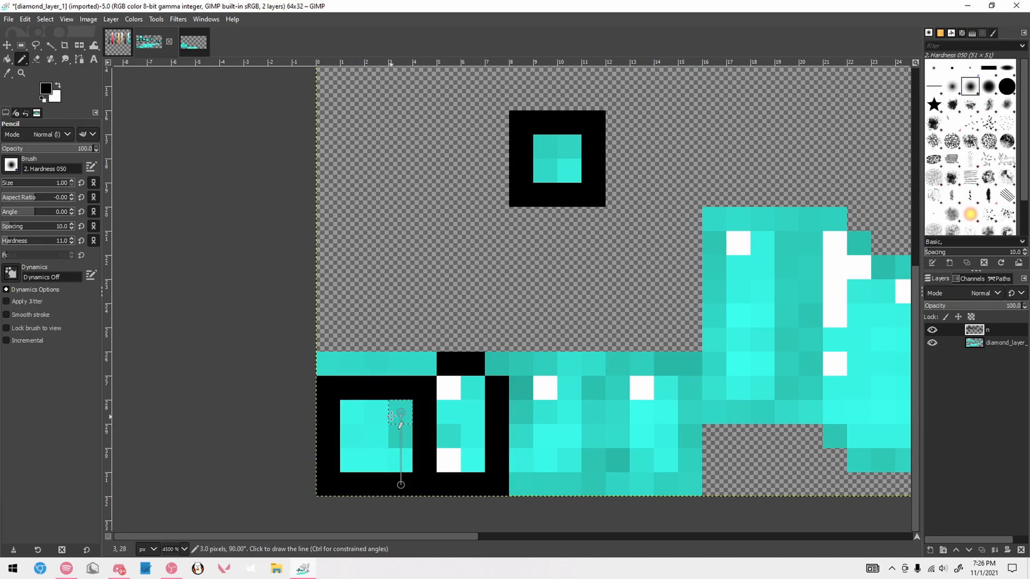
pyautogui.keyDown('shift'); pyautogui.click(391, 416); pyautogui.keyUp('shift')
# Outline the third and fourth boot faces in black, level with the first boot face
pyautogui.click(519, 387)
pyautogui.keyDown('shift'); pyautogui.click(521, 485); pyautogui.keyUp('shift')
pyautogui.keyDown('shift'); pyautogui.click(594, 484); pyautogui.keyUp('shift')
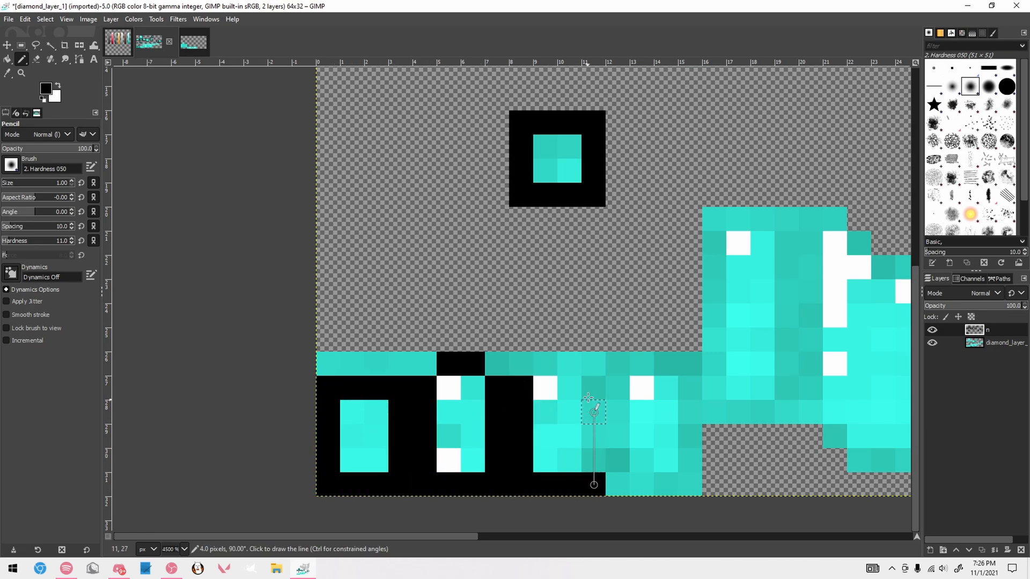
pyautogui.keyDown('shift'); pyautogui.click(589, 398); pyautogui.keyUp('shift')
pyautogui.keyDown('shift'); pyautogui.click(524, 386); pyautogui.keyUp('shift')
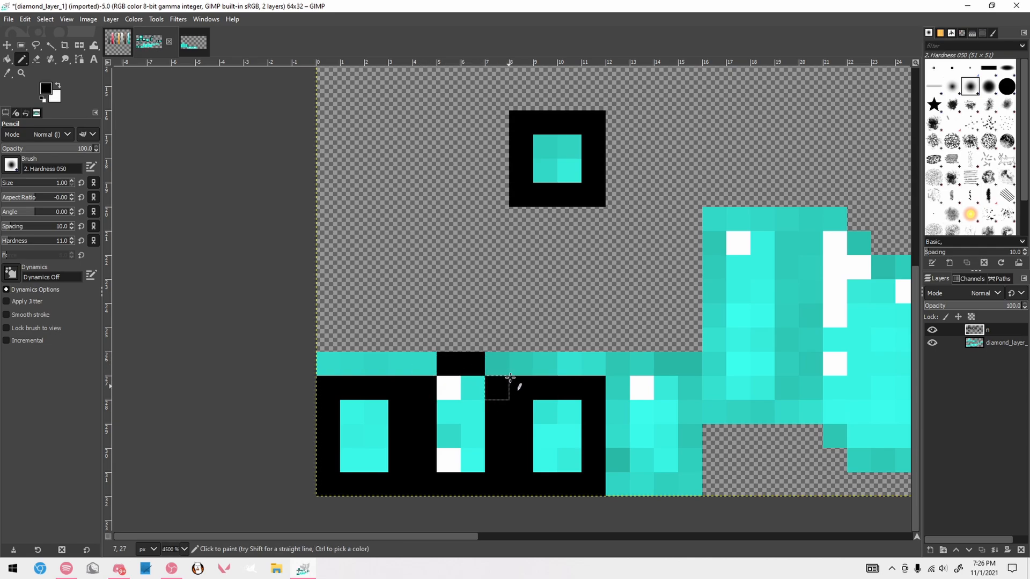
# Outline the chestplate's front panel in black along its left, bottom and right edges and start its right shoulder
pyautogui.keyDown('ctrl'); pyautogui.scroll(-1, 510, 377); pyautogui.keyUp('ctrl')
pyautogui.click(498, 304)
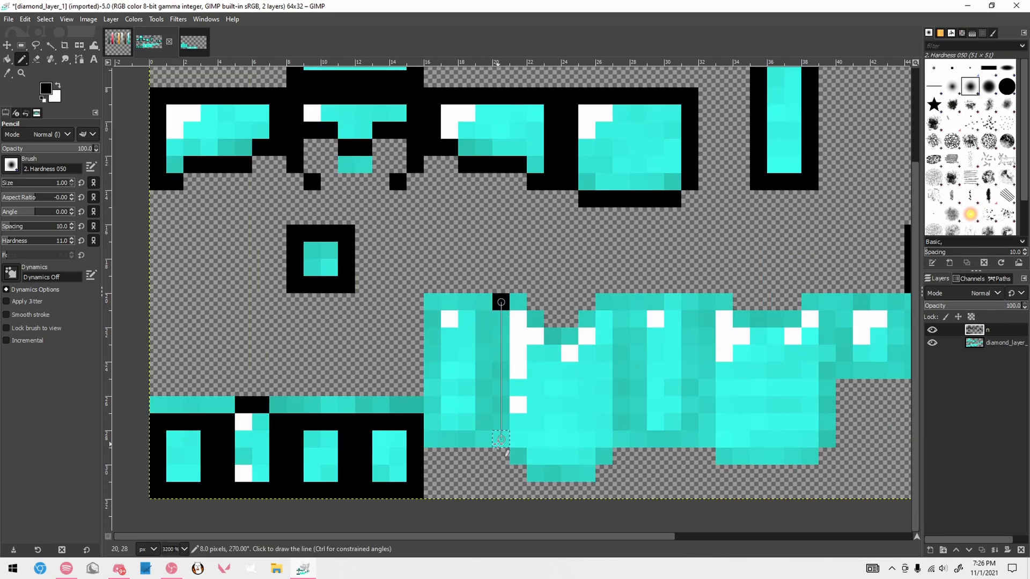
pyautogui.keyDown('shift'); pyautogui.click(500, 440); pyautogui.keyUp('shift')
pyautogui.click(501, 456)
pyautogui.click(518, 473)
pyautogui.keyDown('shift'); pyautogui.click(598, 473); pyautogui.keyUp('shift')
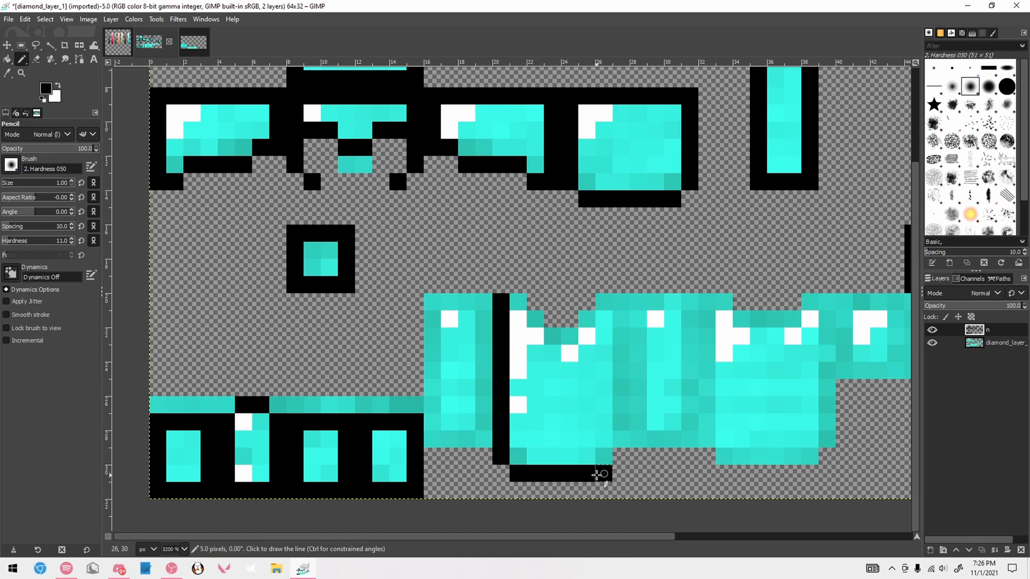
pyautogui.click(621, 458)
pyautogui.keyDown('shift'); pyautogui.click(620, 302); pyautogui.keyUp('shift')
pyautogui.keyDown('shift'); pyautogui.click(601, 302); pyautogui.keyUp('shift')
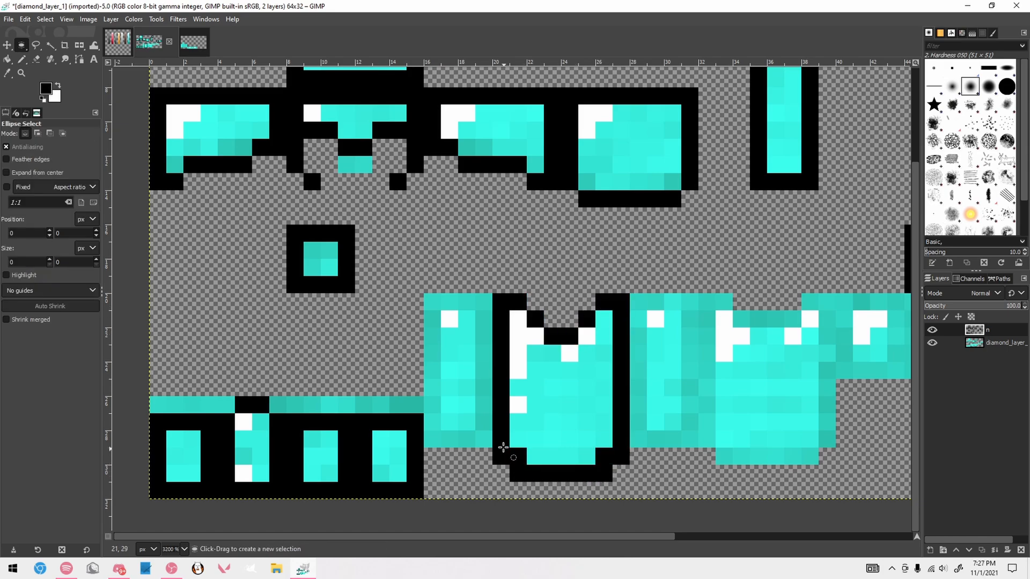
# Reshape the front panel's bottom corners into one-pixel steps and outline its shoulders and neckline in black
pyautogui.moveTo(496, 449); pyautogui.dragTo(525, 480)
pyautogui.press('r')
pyautogui.moveTo(597, 467); pyautogui.dragTo(631, 465)
pyautogui.hotkey('ctrl', 'x')
pyautogui.press('n')
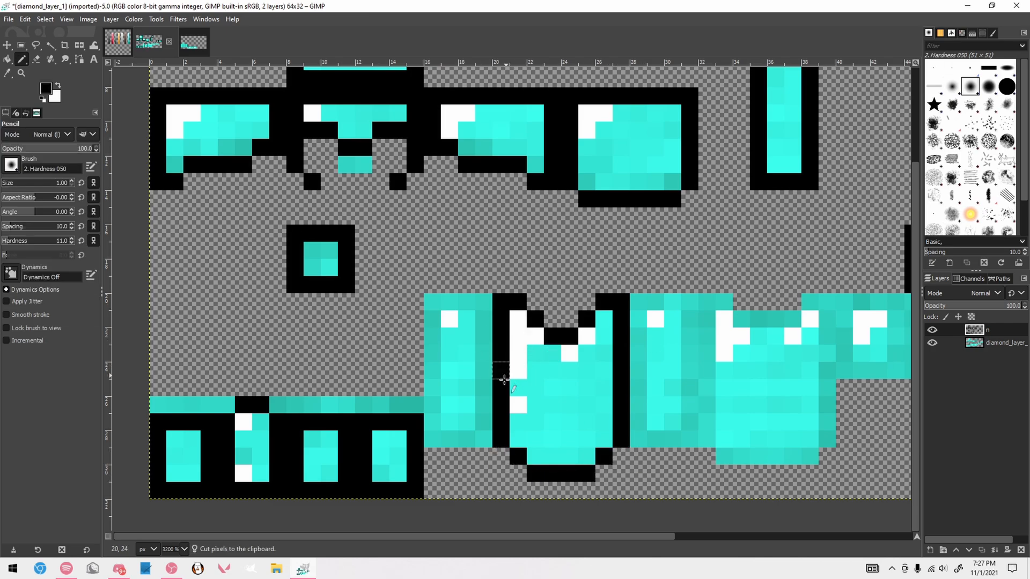
# Outline the two chestplate side panels flanking the front panel in black, each with a crossbar near its lower end
pyautogui.moveTo(486, 426)
pyautogui.mouseDown()
pyautogui.moveTo(453, 405)
pyautogui.moveTo(432, 421)
pyautogui.moveTo(432, 304)
pyautogui.moveTo(489, 303)
pyautogui.mouseUp()
pyautogui.hotkey('ctrl', 'x')
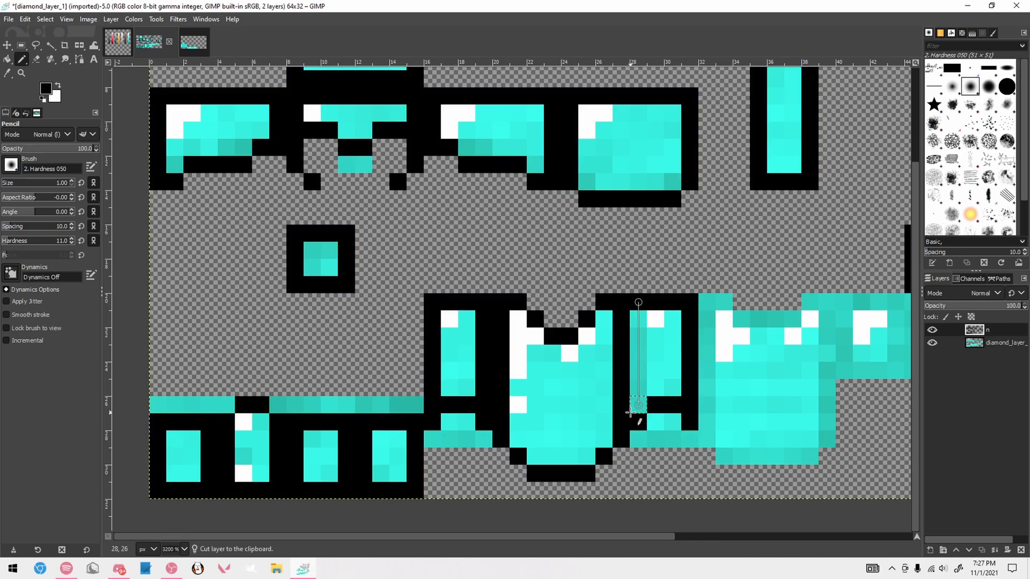
pyautogui.keyDown('shift'); pyautogui.click(635, 410); pyautogui.keyUp('shift')
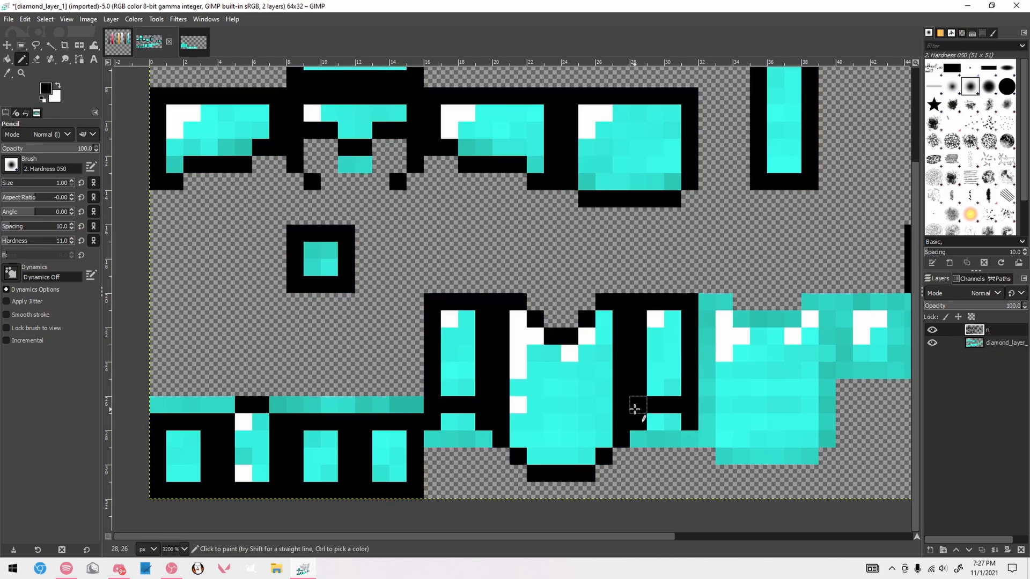
# Draw a black bottom edge with stepped corners under the chestplate's back panel
pyautogui.click(707, 439)
pyautogui.click(725, 456)
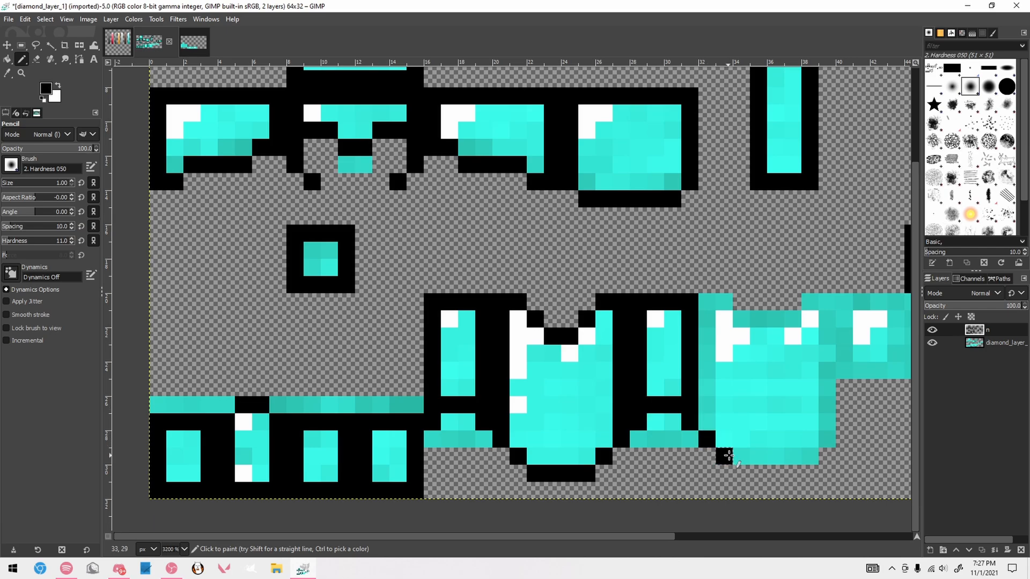
pyautogui.click(742, 473)
pyautogui.keyDown('shift'); pyautogui.click(793, 473); pyautogui.keyUp('shift')
pyautogui.click(810, 456)
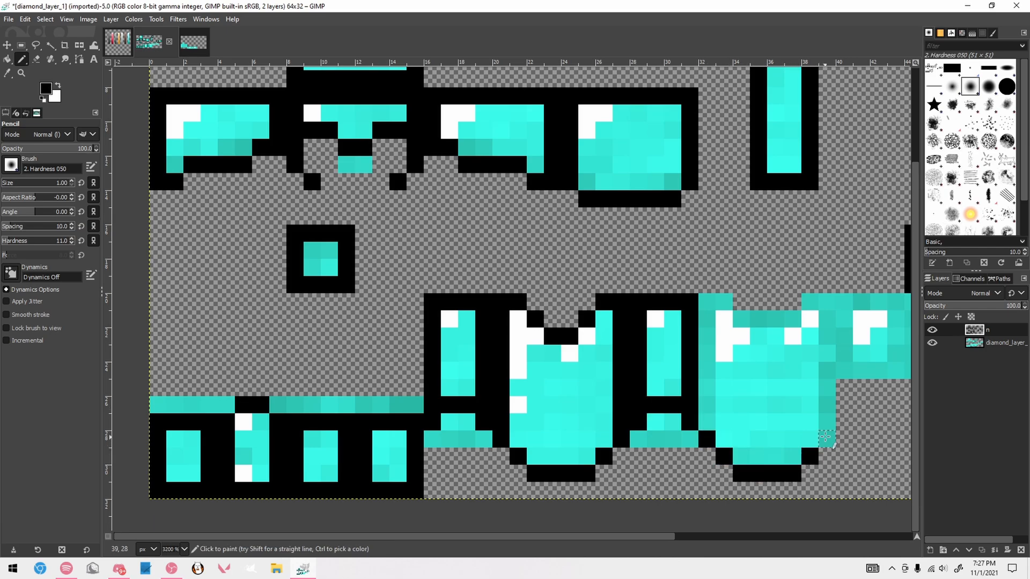
# Outline the back panel's right edge, shoulders and straight neckline in black
pyautogui.click(827, 439)
pyautogui.keyDown('shift'); pyautogui.click(827, 302); pyautogui.keyUp('shift')
pyautogui.click(810, 302)
pyautogui.click(793, 319)
pyautogui.keyDown('shift'); pyautogui.click(741, 319); pyautogui.keyUp('shift')
pyautogui.click(724, 302)
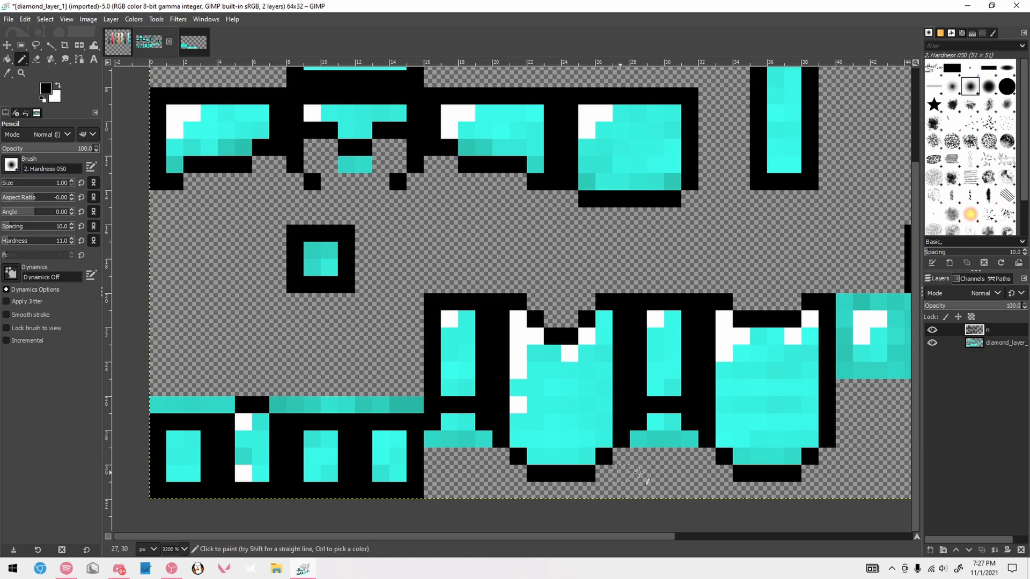
# Outline the first sleeve face in black, stepping its lower-right corner diagonally
pyautogui.scroll(-4, 545, 389)
pyautogui.scroll(4, 622, 349)
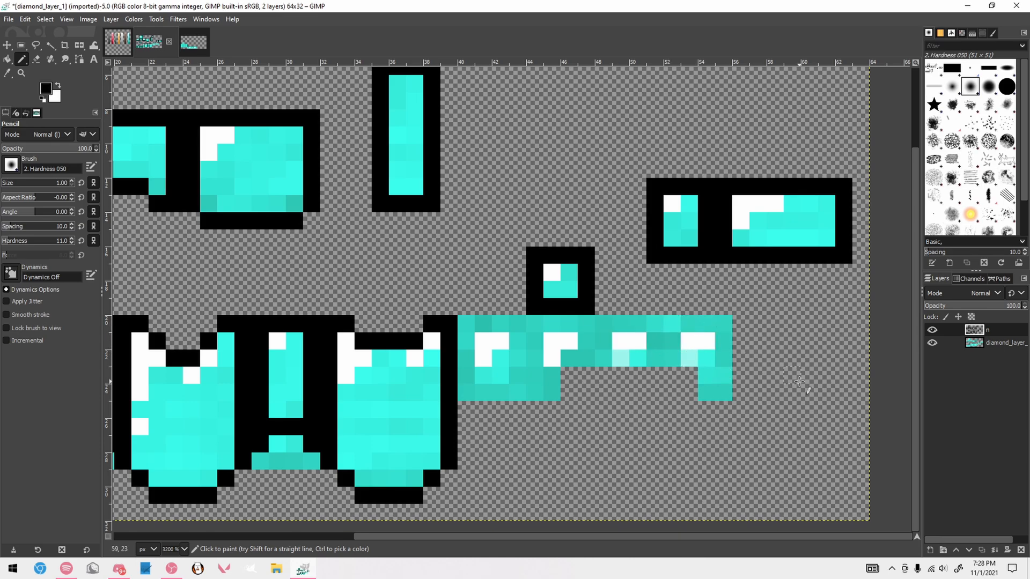
pyautogui.scroll(-1, 785, 374)
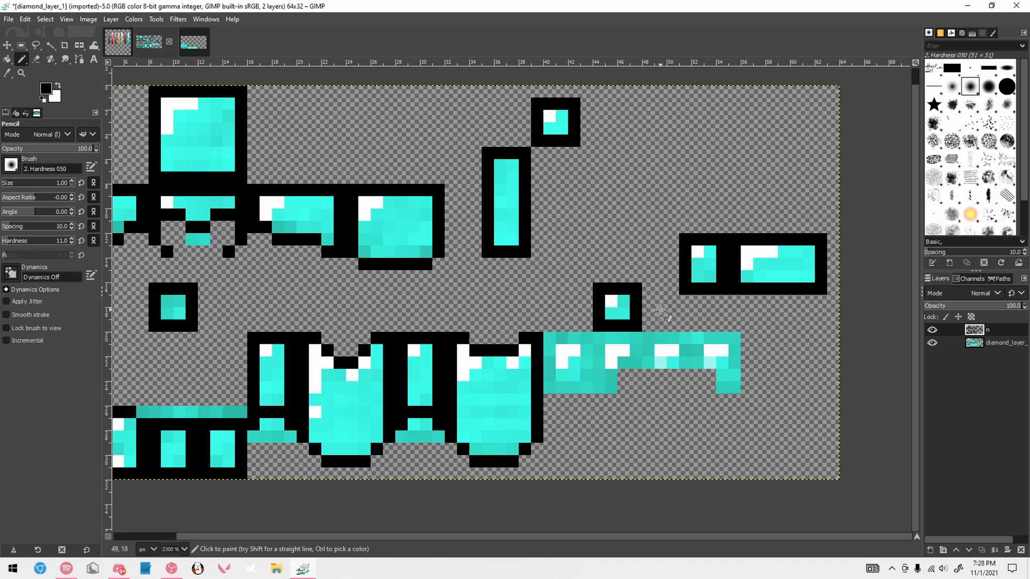
pyautogui.keyDown('ctrl'); pyautogui.scroll(2, 660, 310); pyautogui.keyUp('ctrl')
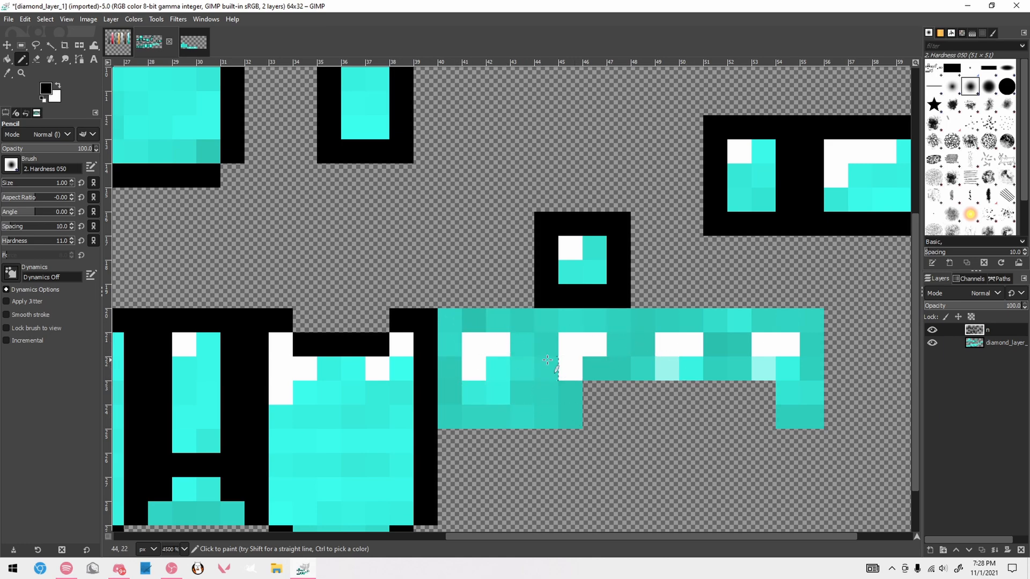
pyautogui.moveTo(452, 323)
pyautogui.mouseDown()
pyautogui.moveTo(454, 417)
pyautogui.moveTo(475, 419)
pyautogui.moveTo(467, 325)
pyautogui.mouseUp()
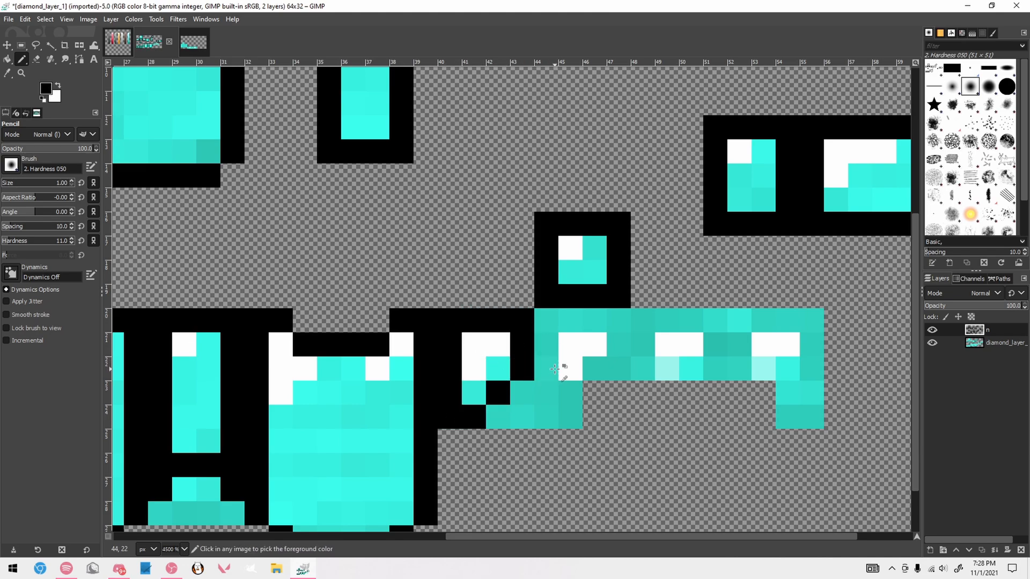
# Undo the stepped corner and redraw the first sleeve face's bottom, right and top edges as a full 4 × 5 px rectangle
pyautogui.hotkey('ctrl', 'z')
pyautogui.hotkey('ctrl', 'z')
pyautogui.hotkey('ctrl', 'z')
pyautogui.hotkey('ctrl', 'z')
pyautogui.keyDown('shift'); pyautogui.click(523, 416); pyautogui.keyUp('shift')
pyautogui.keyDown('shift'); pyautogui.click(523, 323); pyautogui.keyUp('shift')
pyautogui.keyDown('shift'); pyautogui.click(456, 322); pyautogui.keyUp('shift')
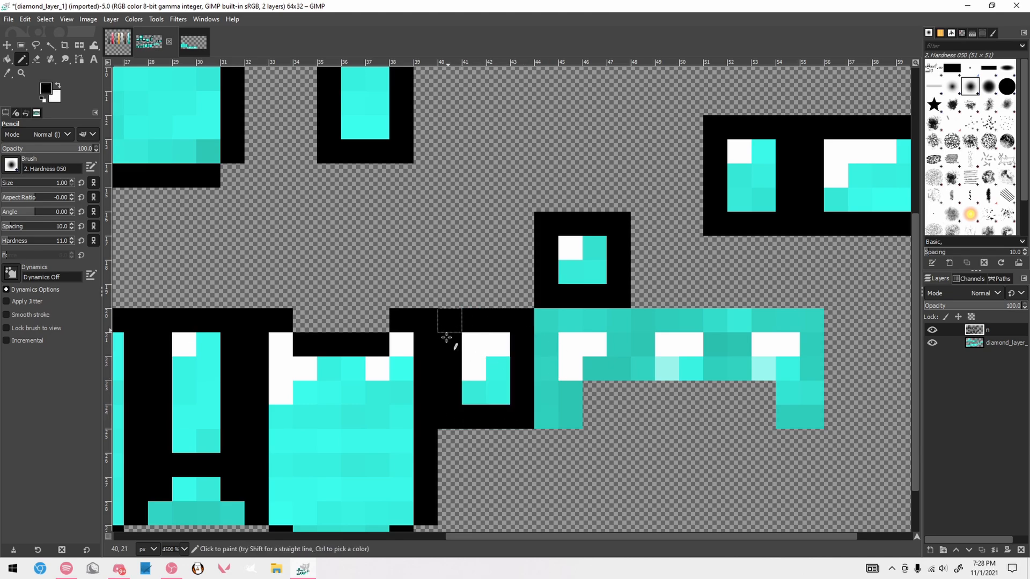
# Outline the remaining three sleeve faces in black, following their stepped bottom edges
pyautogui.click(546, 417)
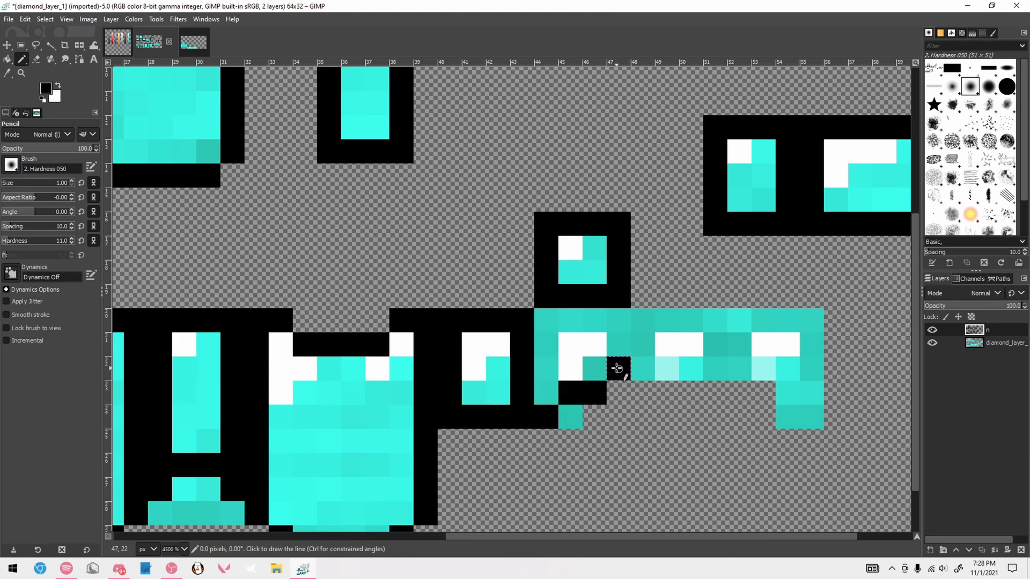
pyautogui.moveTo(572, 408)
pyautogui.mouseDown()
pyautogui.moveTo(595, 395)
pyautogui.moveTo(615, 365)
pyautogui.moveTo(625, 315)
pyautogui.moveTo(547, 321)
pyautogui.moveTo(546, 395)
pyautogui.mouseUp()
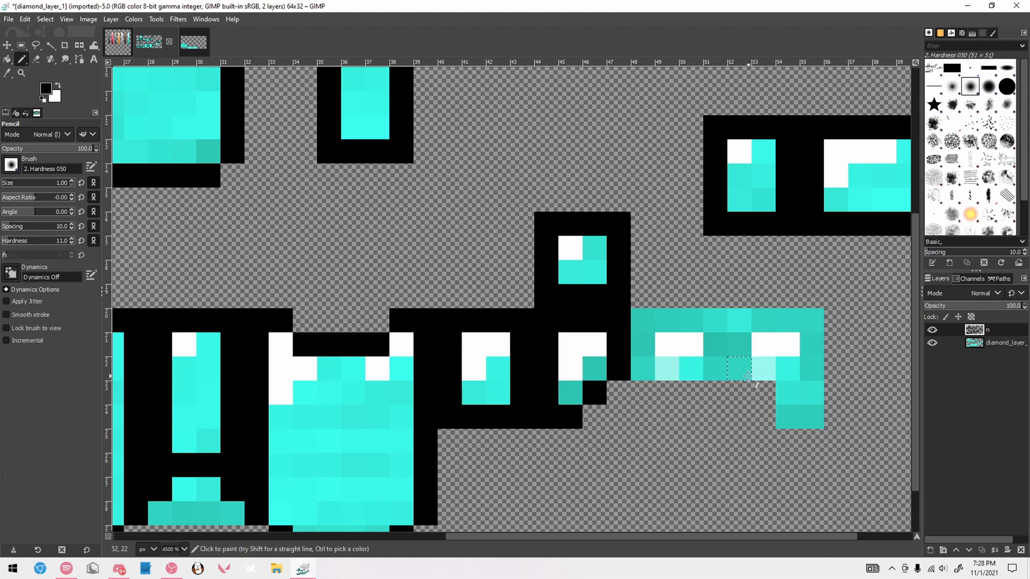
pyautogui.moveTo(739, 369)
pyautogui.mouseDown()
pyautogui.moveTo(808, 420)
pyautogui.moveTo(809, 317)
pyautogui.moveTo(739, 343)
pyautogui.mouseUp()
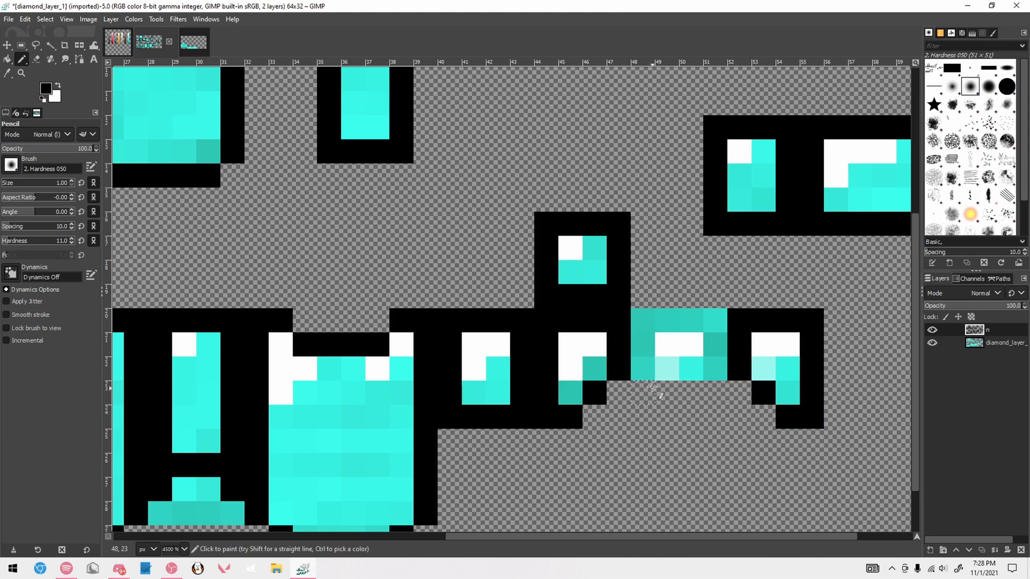
pyautogui.click(643, 369)
pyautogui.moveTo(668, 388)
pyautogui.mouseDown()
pyautogui.moveTo(714, 373)
pyautogui.moveTo(715, 322)
pyautogui.moveTo(647, 320)
pyautogui.moveTo(643, 343)
pyautogui.mouseUp()
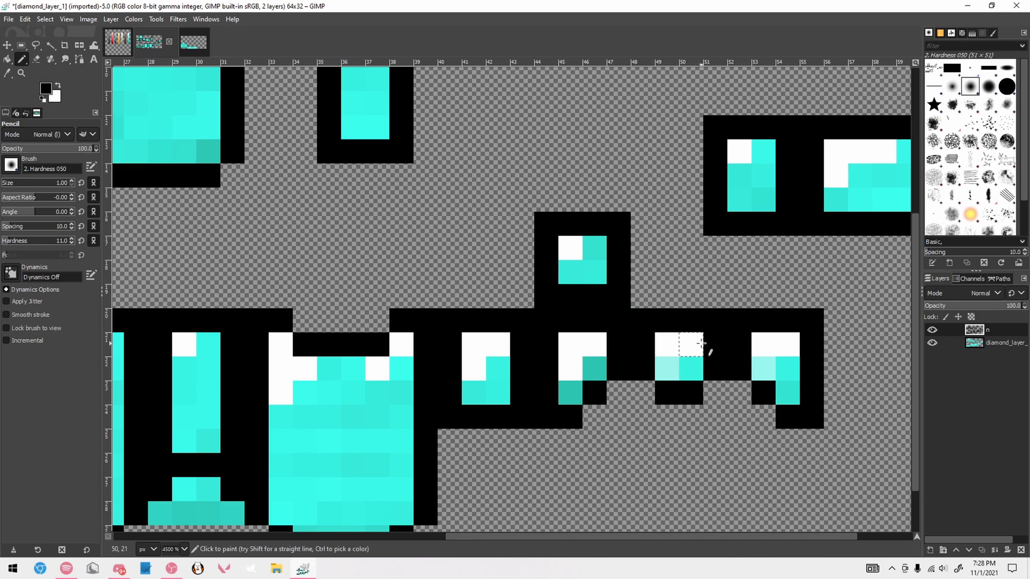
pyautogui.scroll(-4, 692, 338)
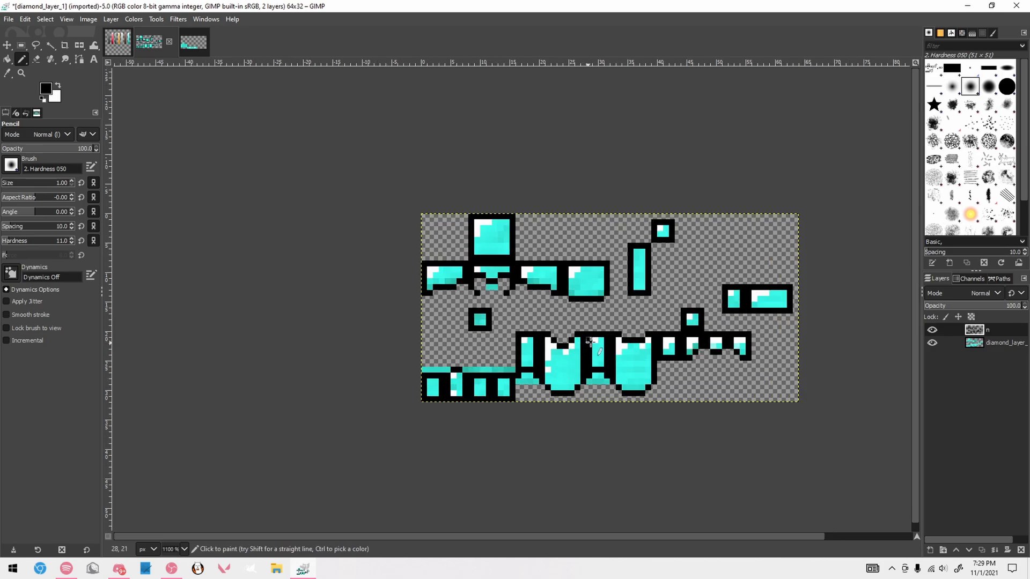
pyautogui.scroll(1, 590, 342)
pyautogui.scroll(-2, 595, 338)
pyautogui.scroll(2, 657, 297)
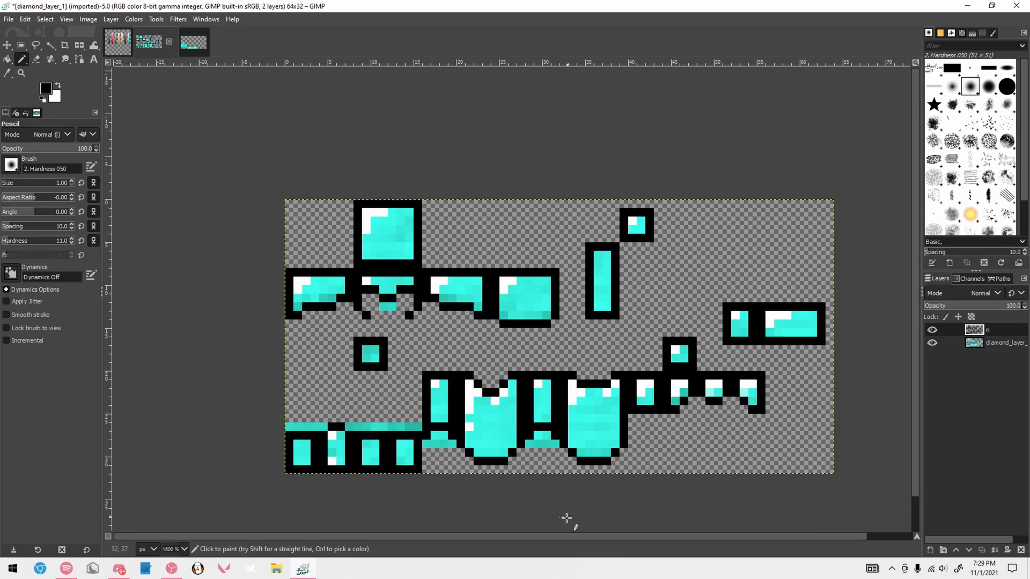
pyautogui.moveTo(521, 536); pyautogui.dragTo(536, 536)
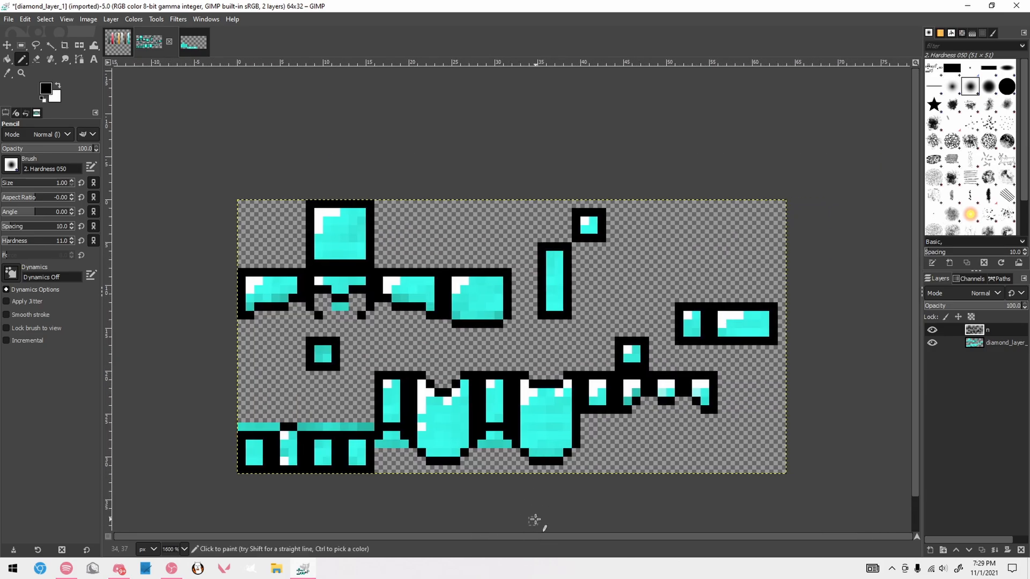
# Hide diamond_layer_1 and add a new empty layer above the outline layer n
pyautogui.click(932, 343)
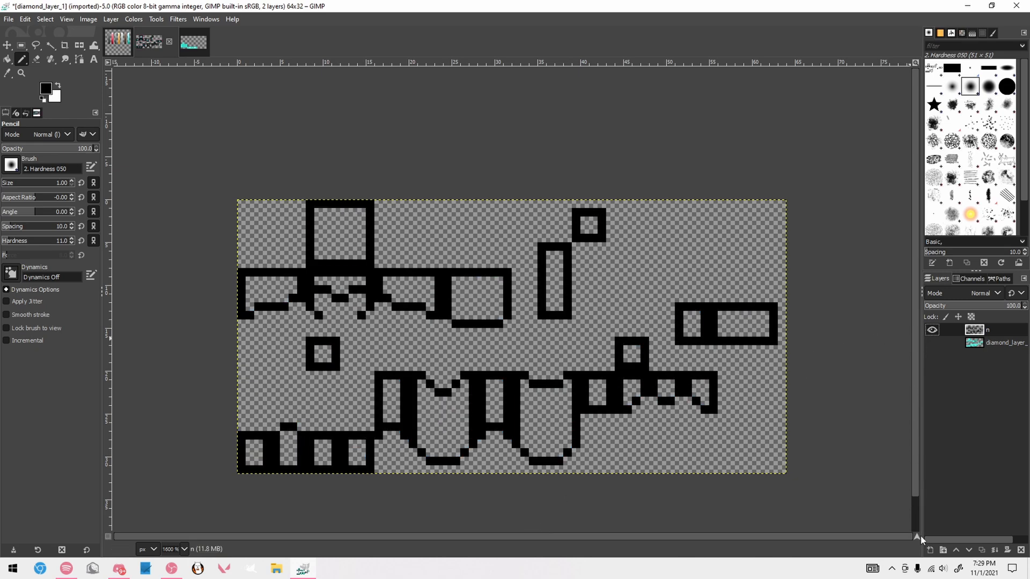
pyautogui.click(930, 550)
pyautogui.click(936, 538)
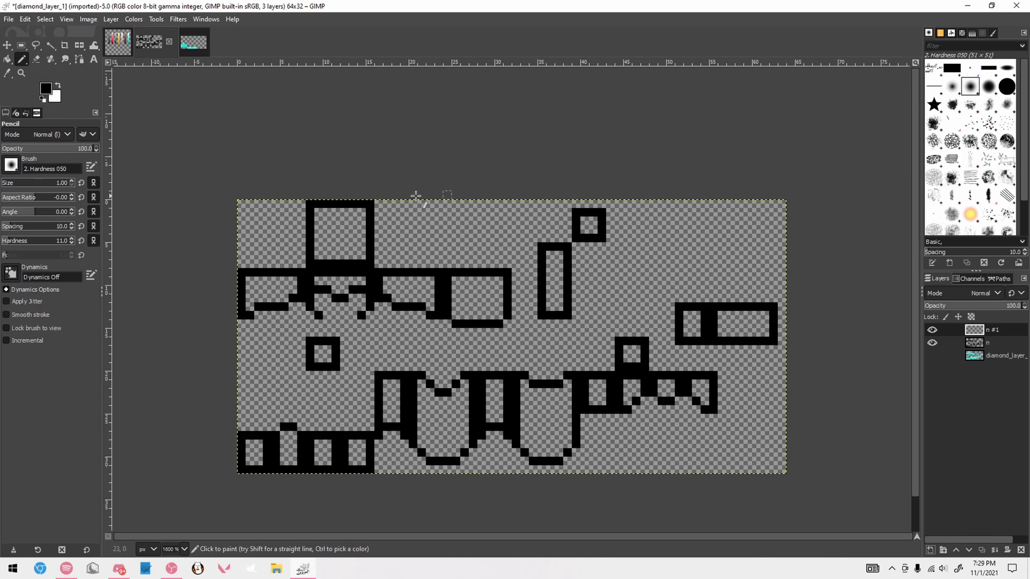
# Pick the darkest teal from the palette image as the foreground colour and return to the armor texture
pyautogui.scroll(1, 409, 357)
pyautogui.scroll(-1, 409, 357)
pyautogui.scroll(-1, 397, 354)
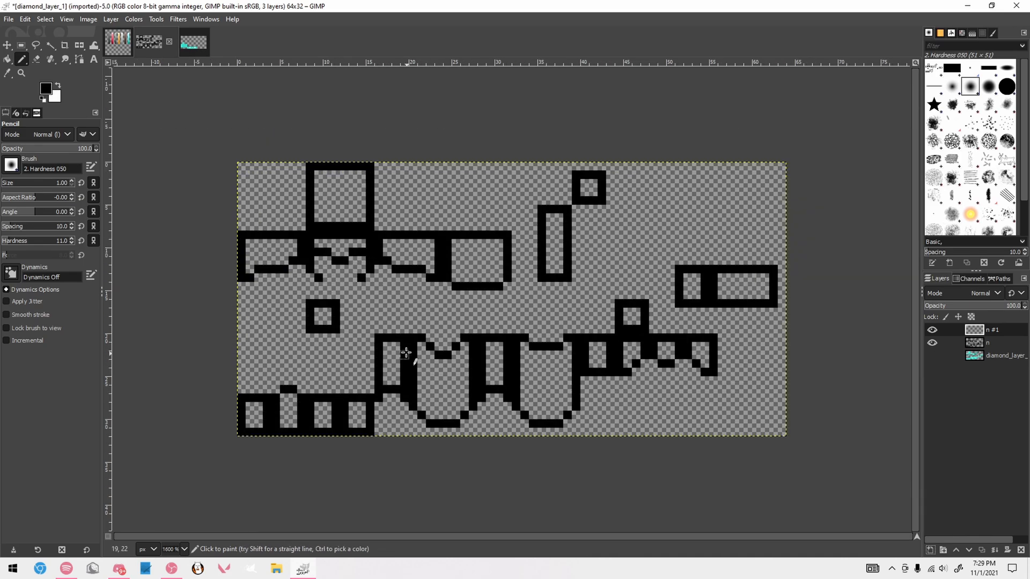
pyautogui.scroll(1, 402, 340)
pyautogui.scroll(-1, 515, 472)
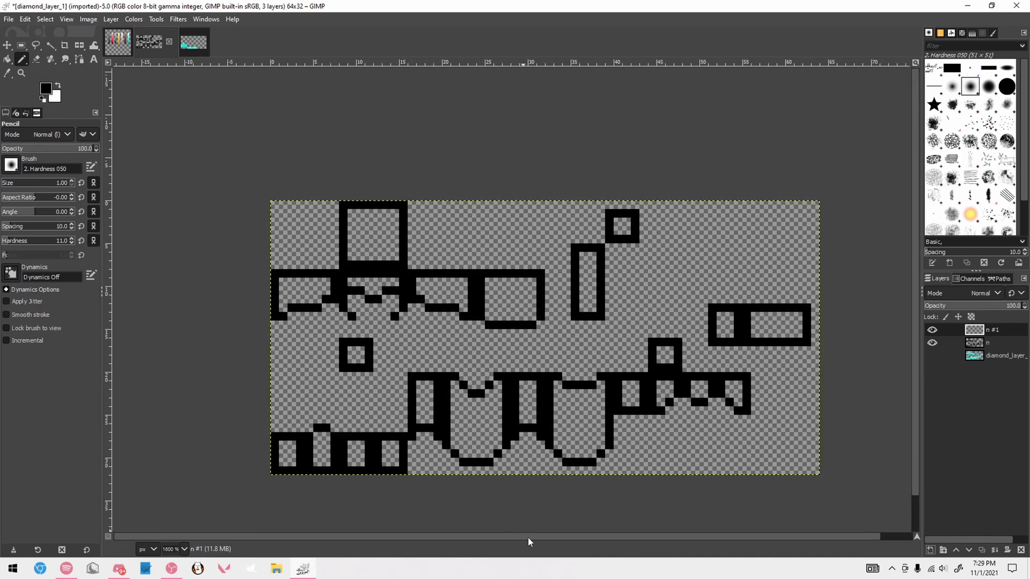
pyautogui.hotkey('alt', '1')
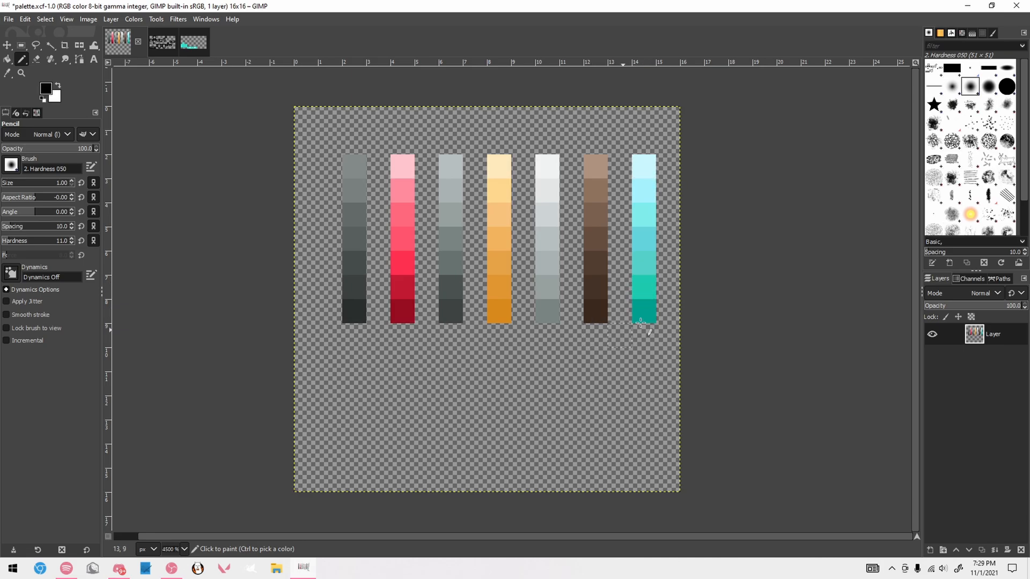
pyautogui.press('ctrl')
pyautogui.keyDown('ctrl'); pyautogui.click(646, 310); pyautogui.keyUp('ctrl')
pyautogui.click(166, 48)
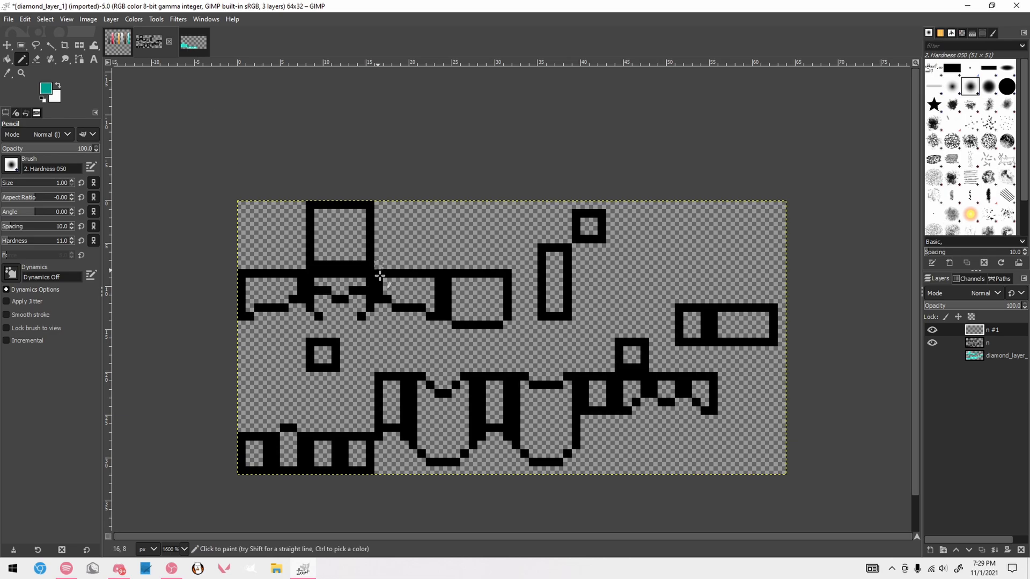
pyautogui.scroll(1, 216, 292)
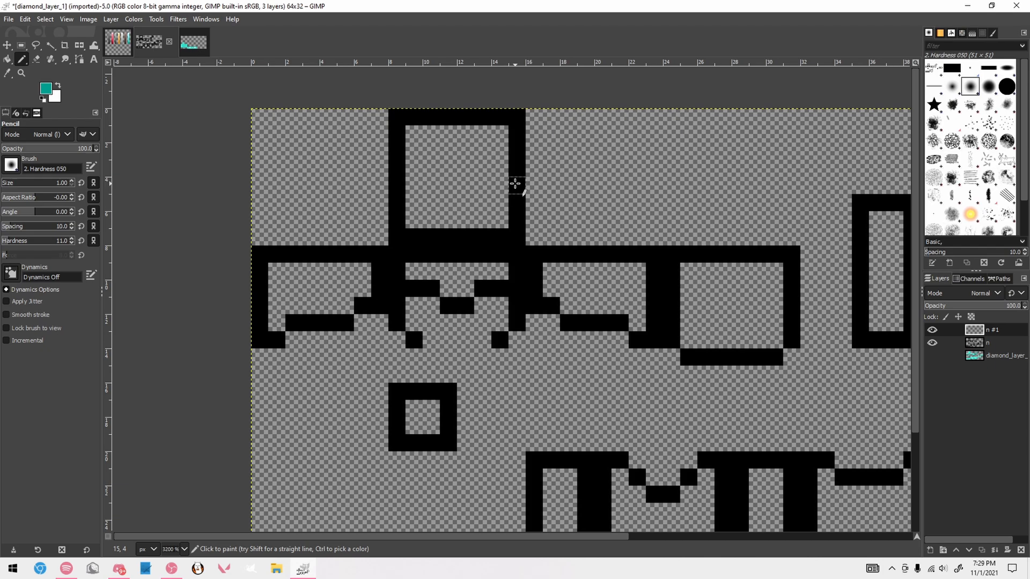
# Try out a small dark teal pixel pattern in the empty area beside the helmet's top face
pyautogui.moveTo(261, 135); pyautogui.dragTo(275, 146)
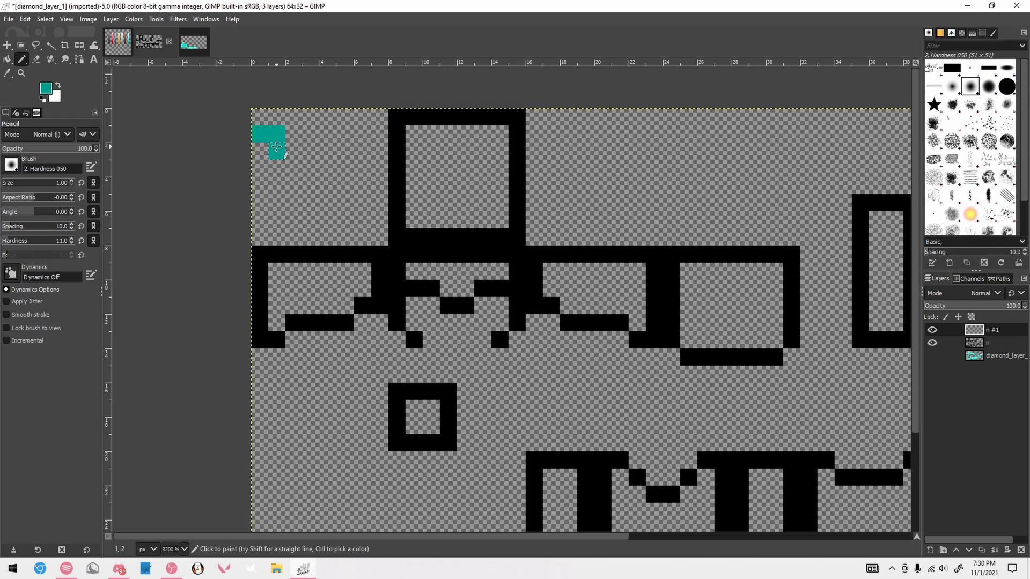
pyautogui.hotkey('ctrl', 'z')
pyautogui.click(277, 137)
pyautogui.keyDown('shift'); pyautogui.click(329, 186); pyautogui.keyUp('shift')
pyautogui.click(329, 168)
pyautogui.click(331, 148)
pyautogui.click(311, 191)
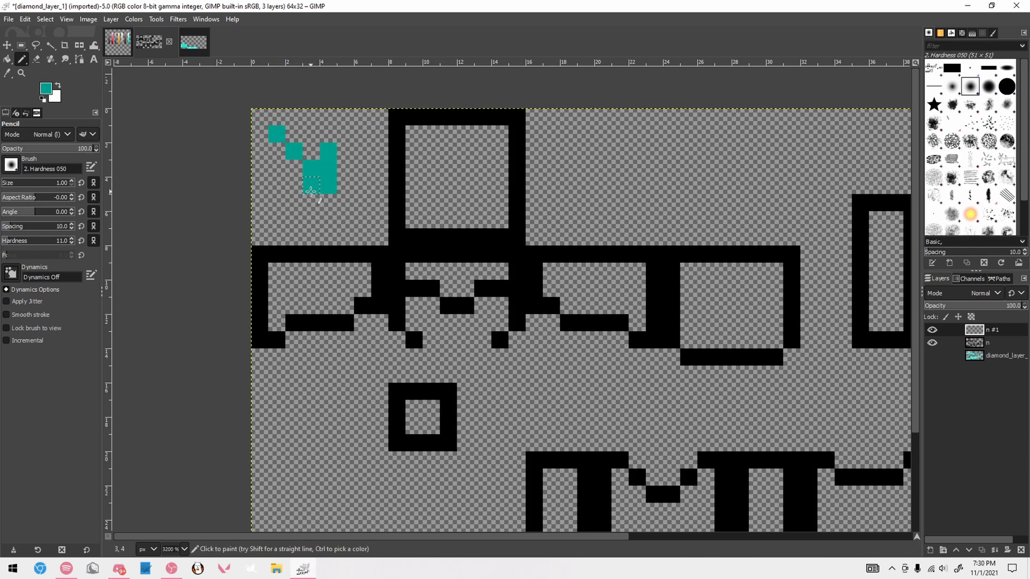
pyautogui.click(293, 186)
# Try dark teal edging and scattered pixels inside the helmet's first side face, undoing the strokes
pyautogui.moveTo(276, 339)
pyautogui.mouseDown()
pyautogui.moveTo(294, 323)
pyautogui.moveTo(362, 305)
pyautogui.moveTo(367, 275)
pyautogui.mouseUp()
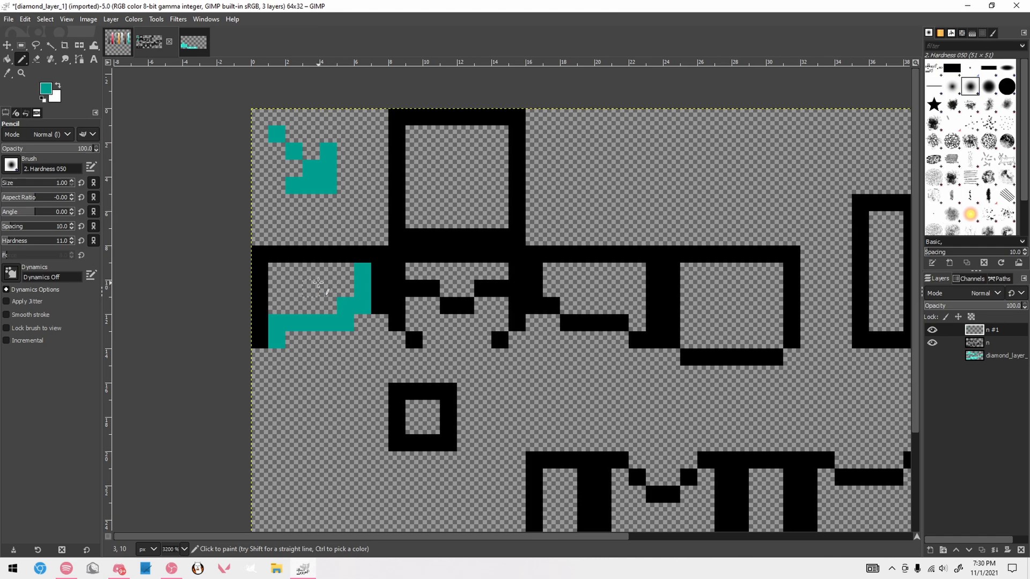
pyautogui.hotkey('ctrl', 'z')
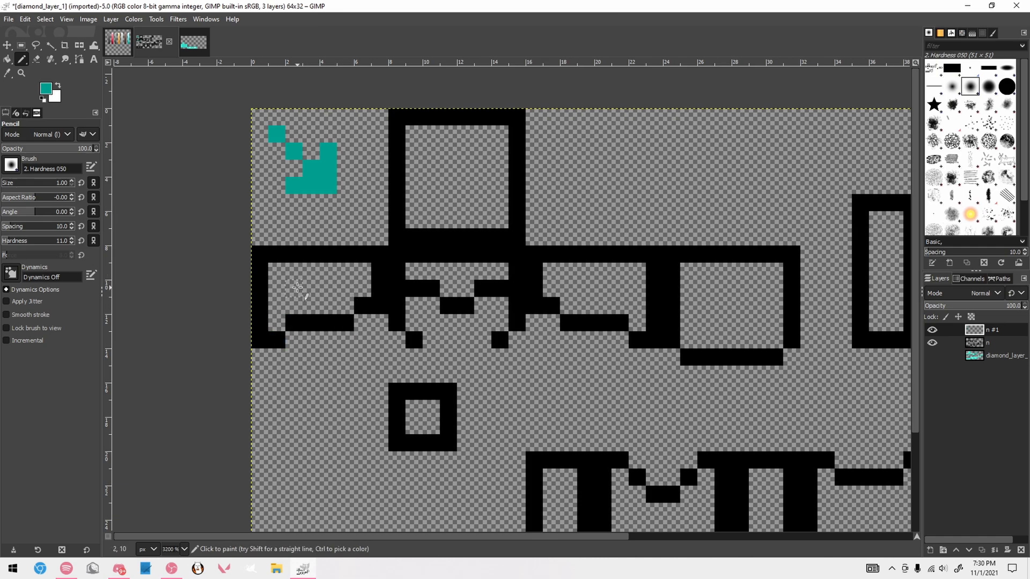
pyautogui.moveTo(297, 287); pyautogui.dragTo(298, 271)
pyautogui.click(342, 275)
pyautogui.click(326, 303)
pyautogui.moveTo(295, 307); pyautogui.dragTo(278, 307)
pyautogui.click(362, 291)
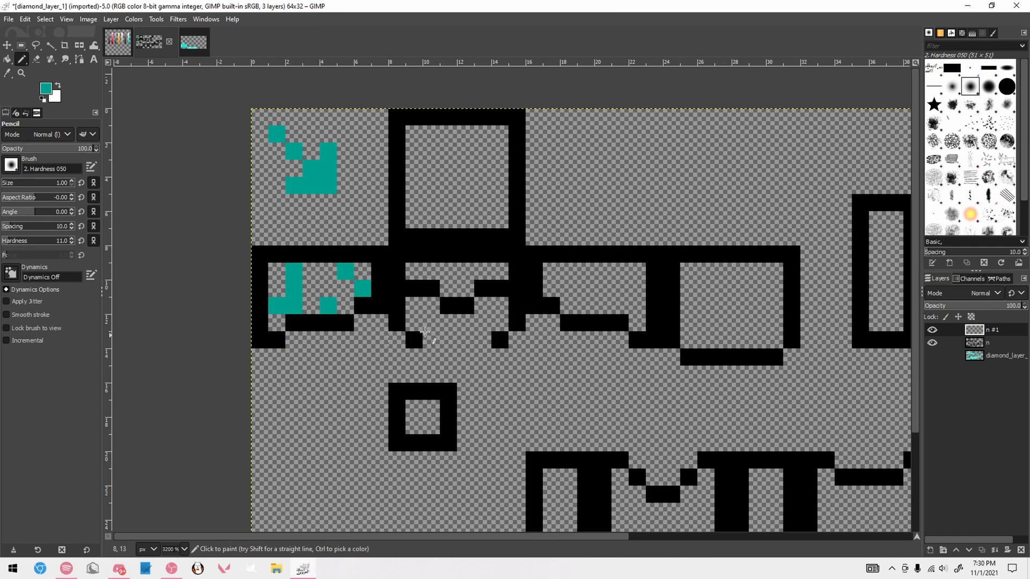
pyautogui.hotkey('ctrl', 'z')
pyautogui.hotkey('ctrl', 'z')
pyautogui.hotkey('ctrl', 'z')
pyautogui.hotkey('ctrl', 'z')
pyautogui.hotkey('ctrl', 'z')
pyautogui.hotkey('ctrl', 'z')
pyautogui.hotkey('ctrl', 'z')
pyautogui.hotkey('ctrl', 'z')
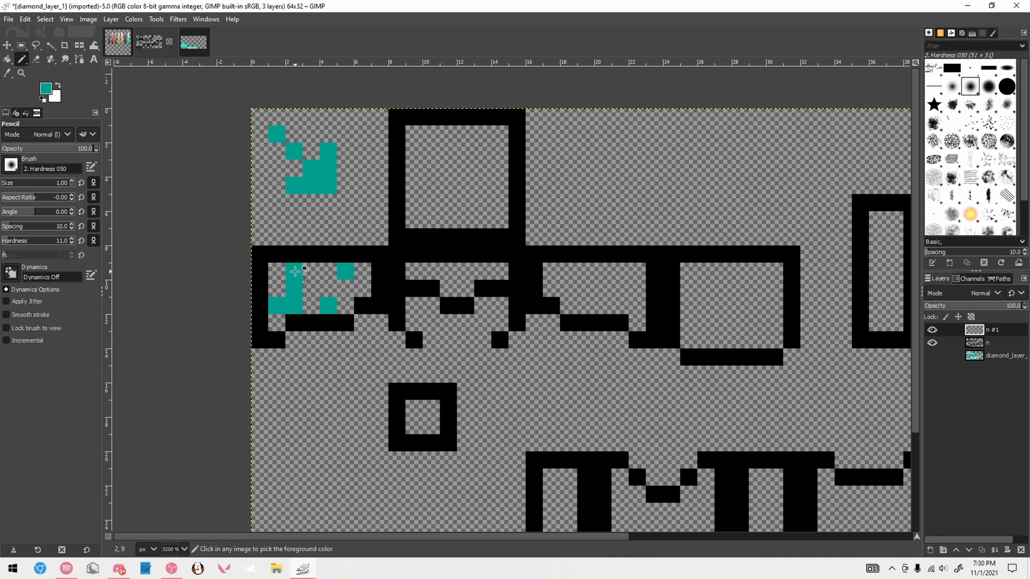
# Try a dark teal trident shape in the empty area beside the helmet's top face
pyautogui.click(295, 194)
pyautogui.click(309, 218)
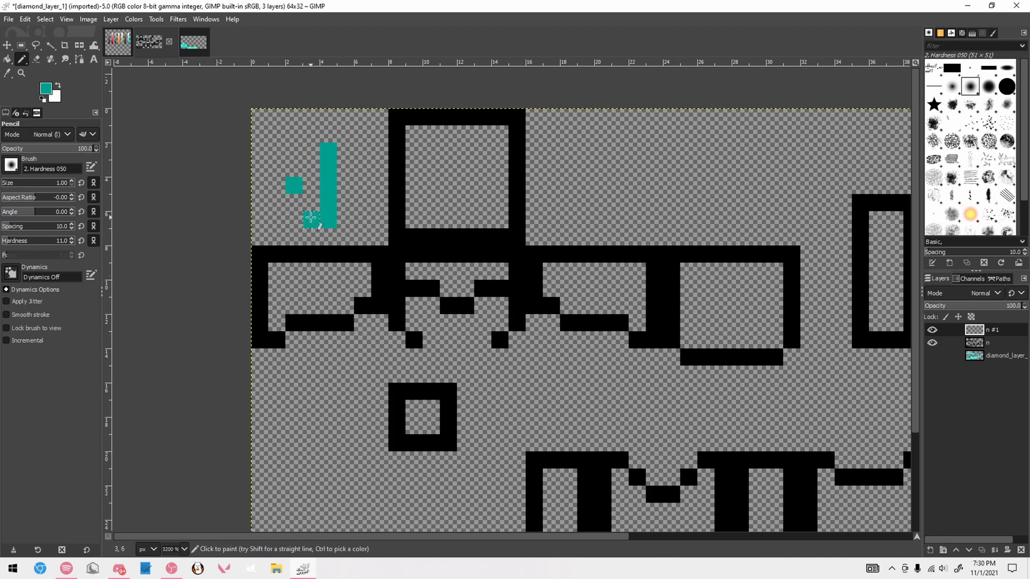
pyautogui.click(288, 204)
pyautogui.click(344, 220)
pyautogui.click(362, 202)
pyautogui.click(363, 185)
pyautogui.click(328, 236)
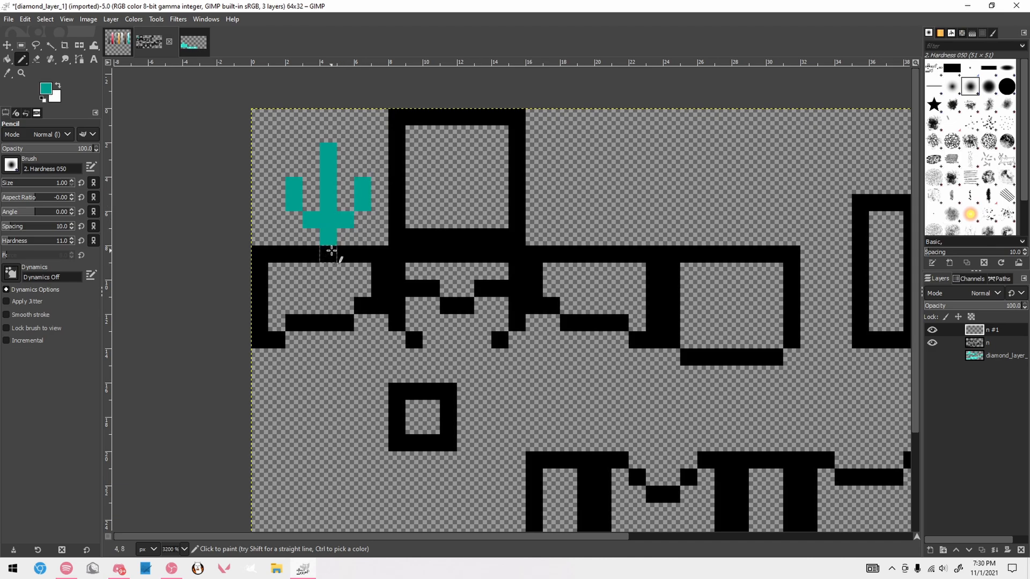
# Try a dark teal band across the lower part of the helmet's first side face, and undo all teal test strokes
pyautogui.click(277, 323)
pyautogui.keyDown('shift'); pyautogui.click(380, 322); pyautogui.keyUp('shift')
pyautogui.click(289, 303)
pyautogui.keyDown('shift'); pyautogui.click(380, 305); pyautogui.keyUp('shift')
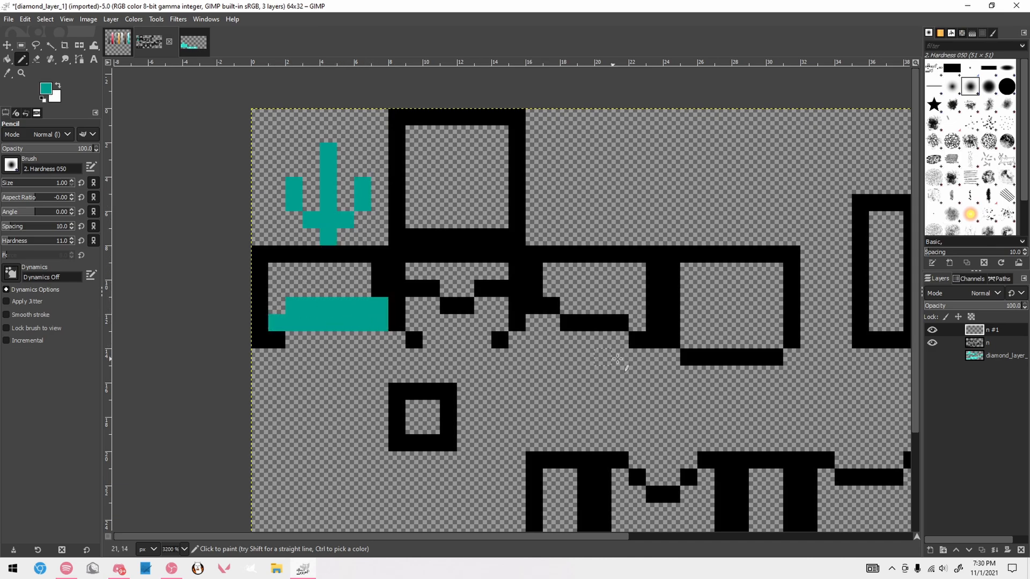
pyautogui.hotkey('ctrl', 'z')
pyautogui.hotkey('ctrl', 'z')
pyautogui.hotkey('ctrl', 'z')
pyautogui.hotkey('ctrl', 'z')
pyautogui.hotkey('ctrl', 'z')
pyautogui.hotkey('ctrl', 'z')
pyautogui.hotkey('ctrl', 'z')
pyautogui.hotkey('ctrl', 'z')
pyautogui.hotkey('ctrl', 'z')
pyautogui.hotkey('ctrl', 'z')
pyautogui.hotkey('ctrl', 'z')
pyautogui.hotkey('ctrl', 'z')
pyautogui.hotkey('ctrl', 'z')
pyautogui.hotkey('ctrl', 'z')
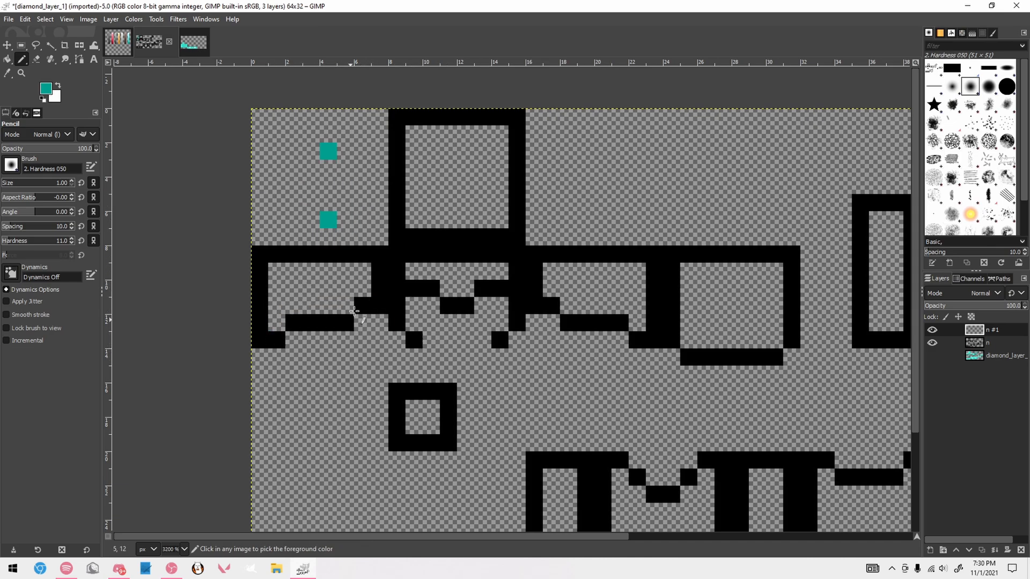
pyautogui.hotkey('ctrl', 'z')
pyautogui.moveTo(448, 167)
pyautogui.mouseDown()
pyautogui.moveTo(384, 229)
pyautogui.moveTo(379, 254)
pyautogui.mouseUp()
pyautogui.click(431, 255)
pyautogui.moveTo(259, 293)
pyautogui.mouseDown()
pyautogui.moveTo(279, 332)
pyautogui.moveTo(351, 325)
pyautogui.mouseUp()
pyautogui.hotkey('ctrl', 'z')
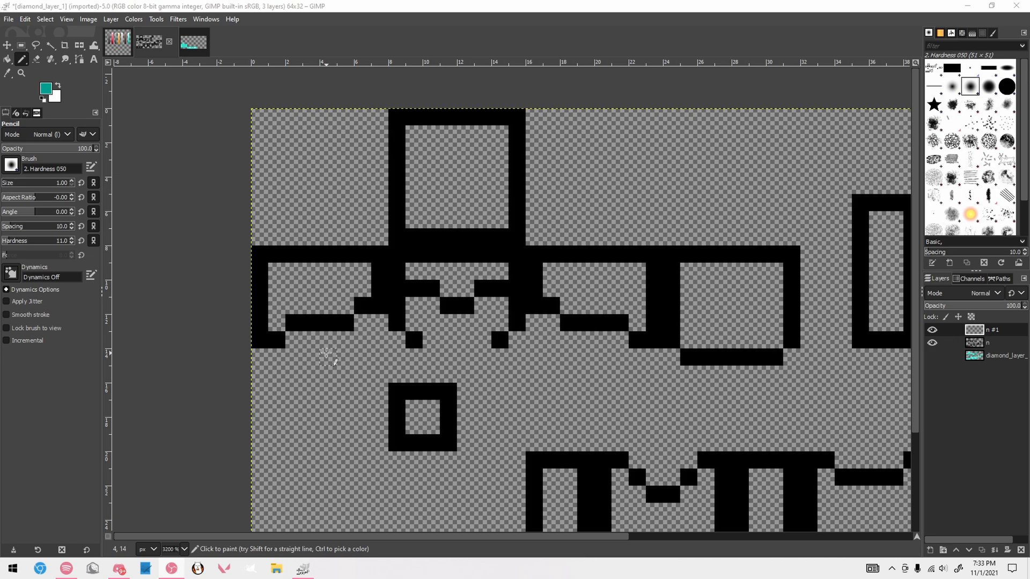
# Try a dark teal U-shaped mark in the middle of the chestplate's front panel and undo it
pyautogui.moveTo(377, 537); pyautogui.dragTo(420, 537)
pyautogui.moveTo(915, 243); pyautogui.dragTo(899, 316)
pyautogui.moveTo(439, 421)
pyautogui.mouseDown()
pyautogui.moveTo(454, 437)
pyautogui.moveTo(474, 438)
pyautogui.moveTo(491, 416)
pyautogui.mouseUp()
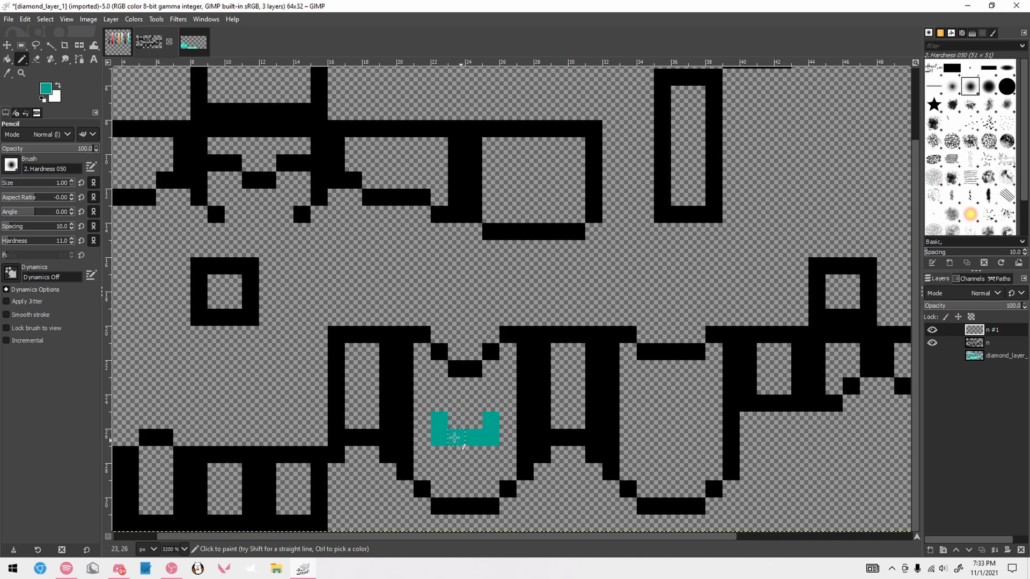
pyautogui.moveTo(456, 471); pyautogui.dragTo(476, 472)
pyautogui.hotkey('ctrl', 'z')
pyautogui.hotkey('ctrl', 'z')
pyautogui.hotkey('ctrl', 'z')
pyautogui.hotkey('ctrl', 'z')
pyautogui.hotkey('ctrl', 'z')
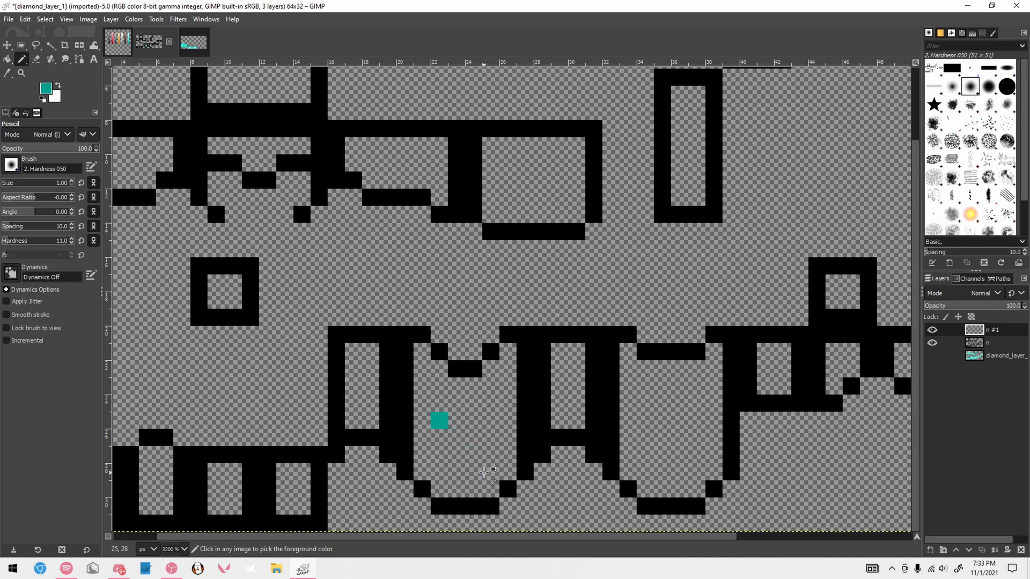
# Try recolouring parts of the chestplate front panel's outline and neckline in dark teal
pyautogui.scroll(-4, 487, 465)
pyautogui.scroll(5, 475, 454)
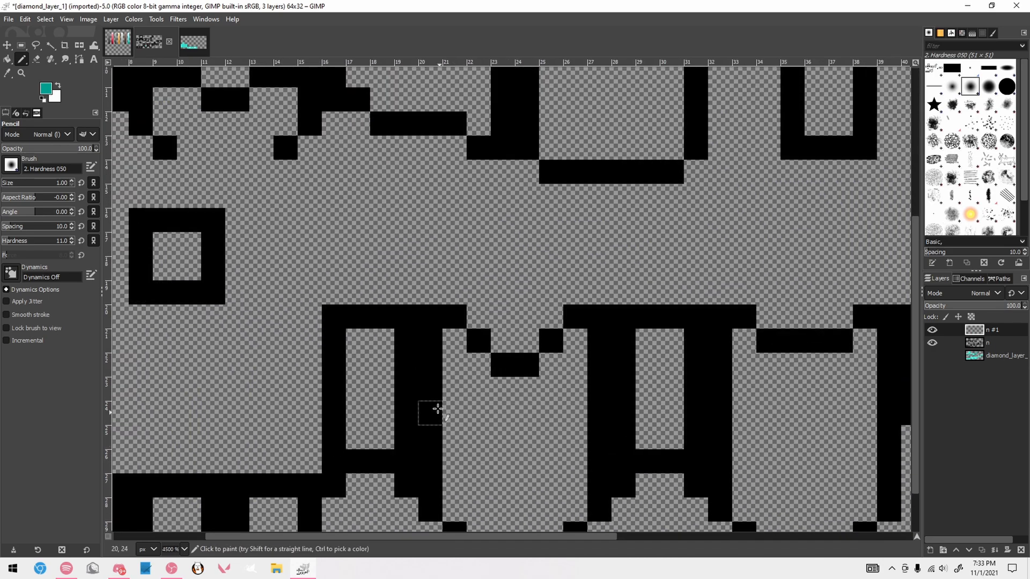
pyautogui.moveTo(436, 395); pyautogui.dragTo(440, 467)
pyautogui.scroll(-2, 440, 466)
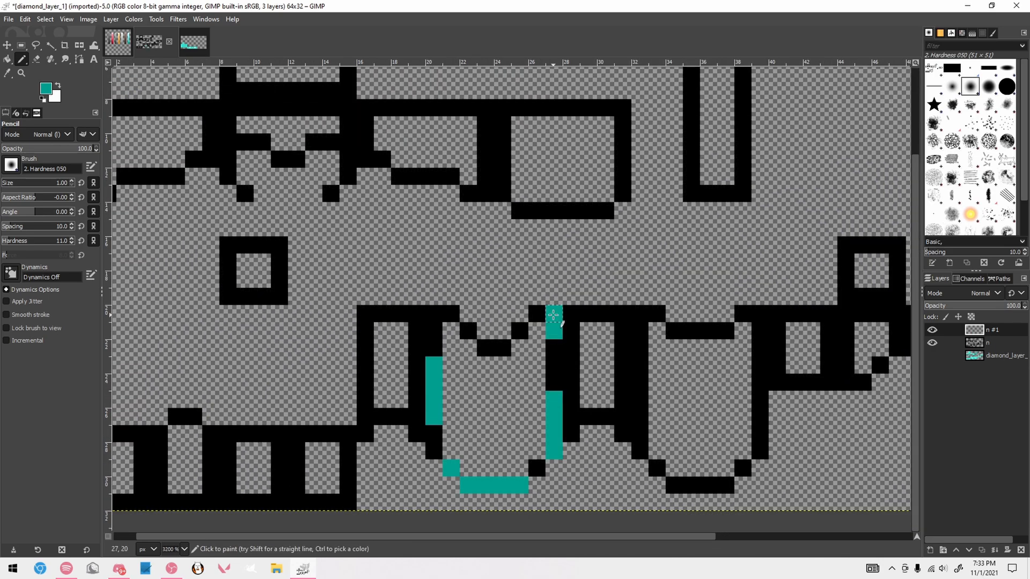
pyautogui.click(537, 315)
pyautogui.click(518, 330)
pyautogui.click(501, 348)
pyautogui.click(468, 331)
# Pick the second-darkest teal from the palette and fill the remaining black gaps in the chestplate front outline
pyautogui.hotkey('ctrl', 'pageup')
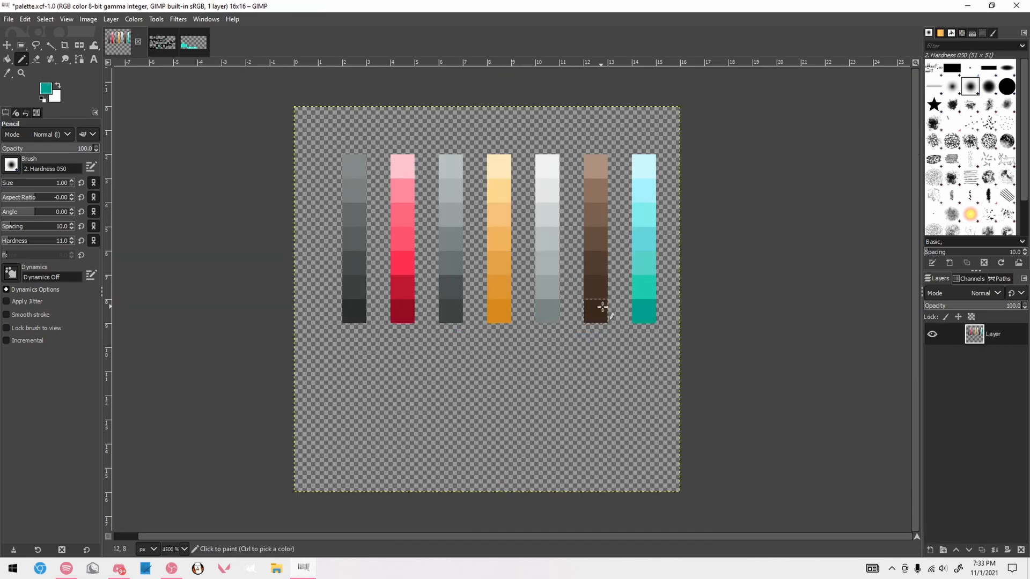
pyautogui.hotkey('ctrl', 'pagedown')
pyautogui.moveTo(433, 314); pyautogui.dragTo(433, 333)
pyautogui.click(433, 346)
pyautogui.moveTo(434, 434); pyautogui.dragTo(434, 452)
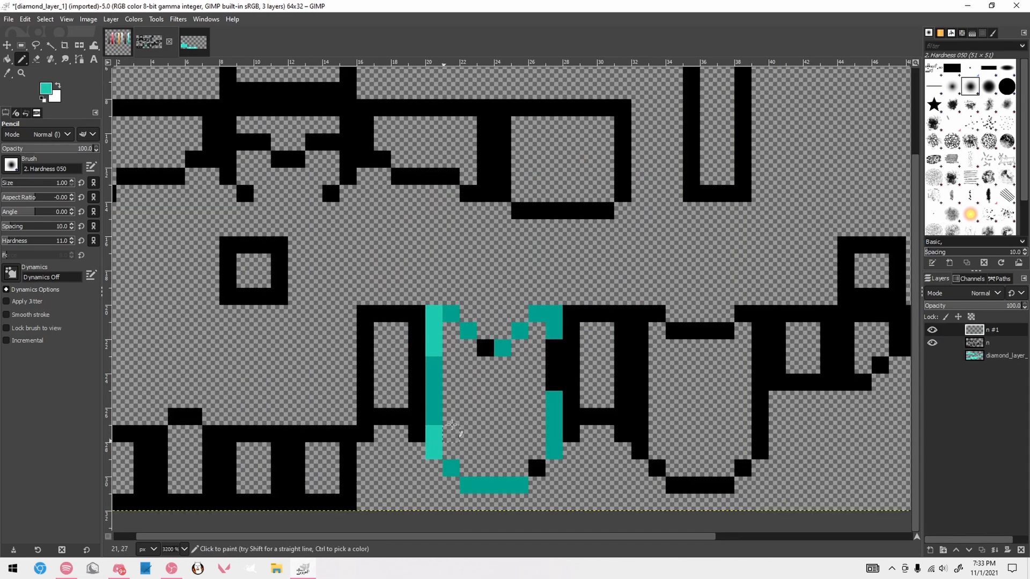
pyautogui.click(483, 350)
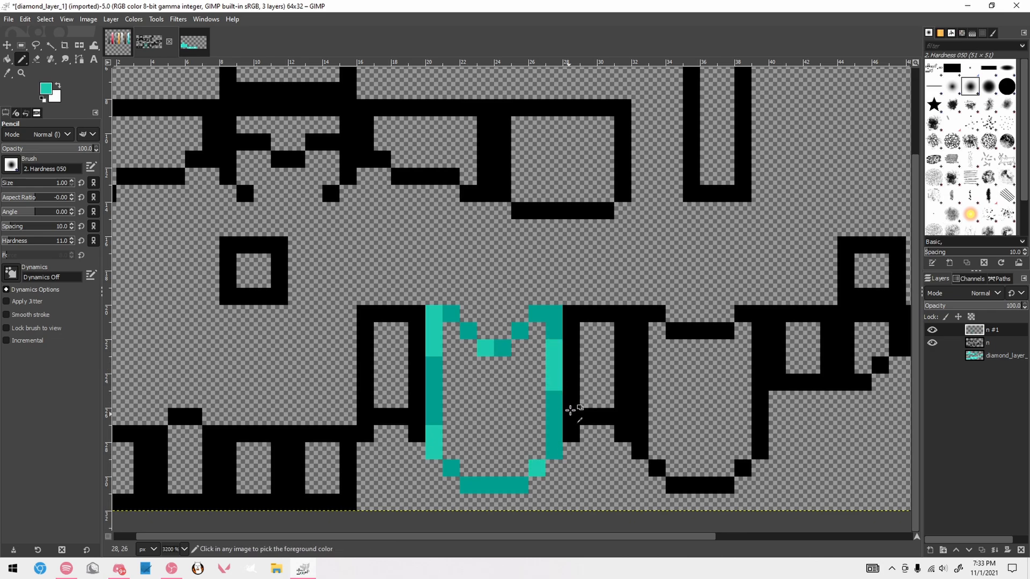
# Undo all teal recolouring of the chestplate front outline
pyautogui.scroll(1, 568, 412)
pyautogui.hotkey('ctrl', 'z')
pyautogui.hotkey('ctrl', 'z')
pyautogui.hotkey('ctrl', 'z')
pyautogui.hotkey('ctrl', 'z')
pyautogui.hotkey('ctrl', 'z')
pyautogui.hotkey('ctrl', 'z')
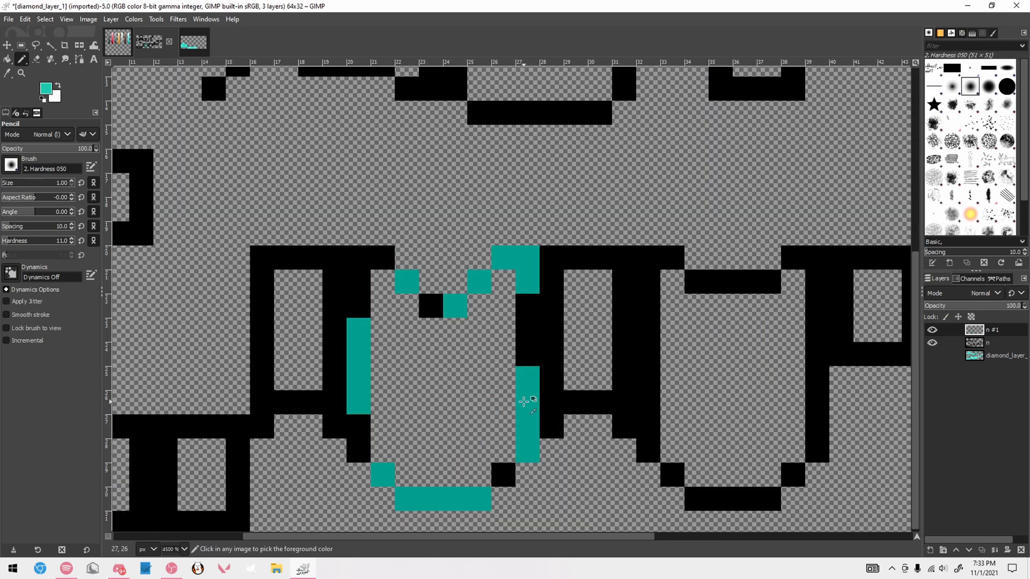
pyautogui.hotkey('ctrl', 'z')
pyautogui.hotkey('ctrl', 'z')
pyautogui.hotkey('ctrl', 'z')
pyautogui.hotkey('ctrl', 'z')
pyautogui.hotkey('ctrl', 'z')
pyautogui.press('z')
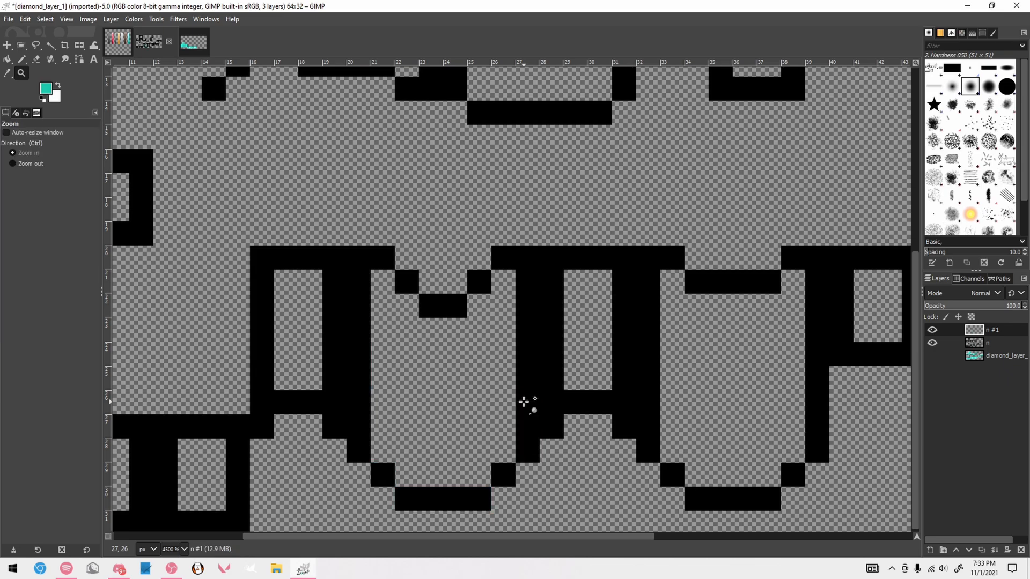
pyautogui.scroll(-3, 519, 346)
pyautogui.scroll(2, 382, 156)
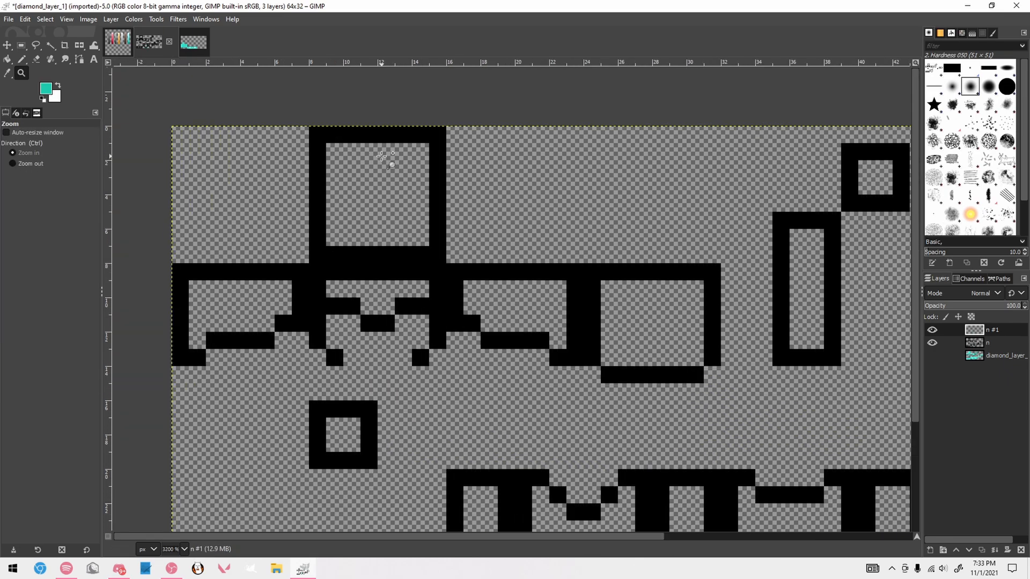
pyautogui.press('r')
pyautogui.scroll(-3, 381, 157)
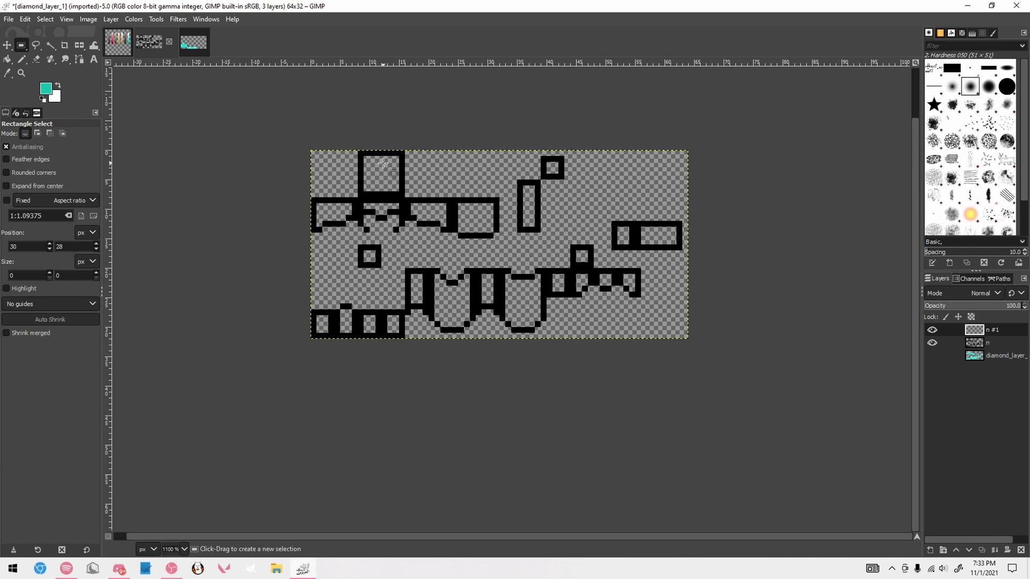
pyautogui.scroll(2, 383, 163)
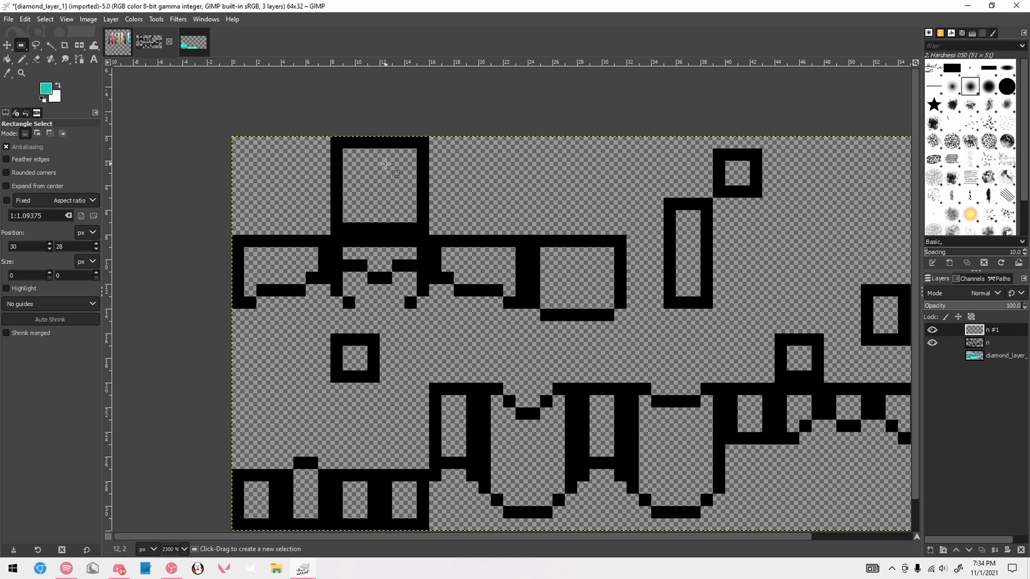
# Switch to the Pencil and try a diagonal teal stroke across the inside of the helmet's top face, undoing it
pyautogui.press('n')
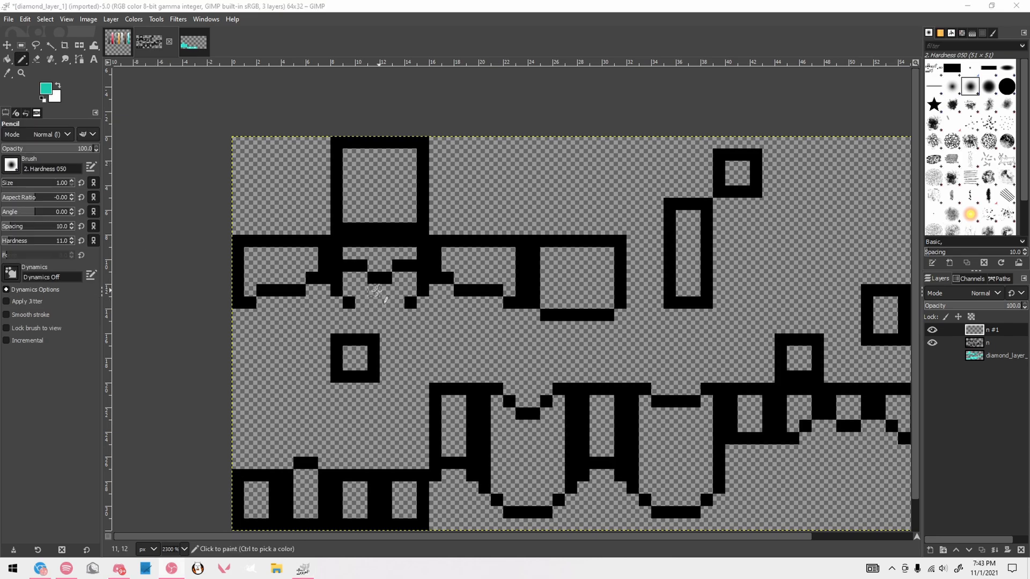
pyautogui.scroll(-2, 419, 291)
pyautogui.scroll(-2, 419, 291)
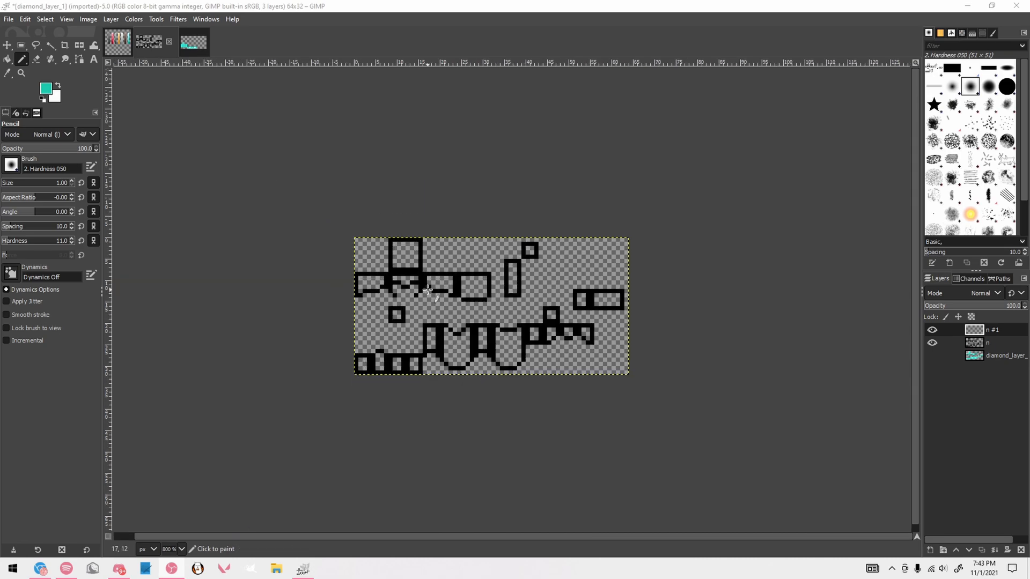
pyautogui.scroll(4, 272, 264)
pyautogui.scroll(-1, 168, 213)
pyautogui.scroll(2, 194, 222)
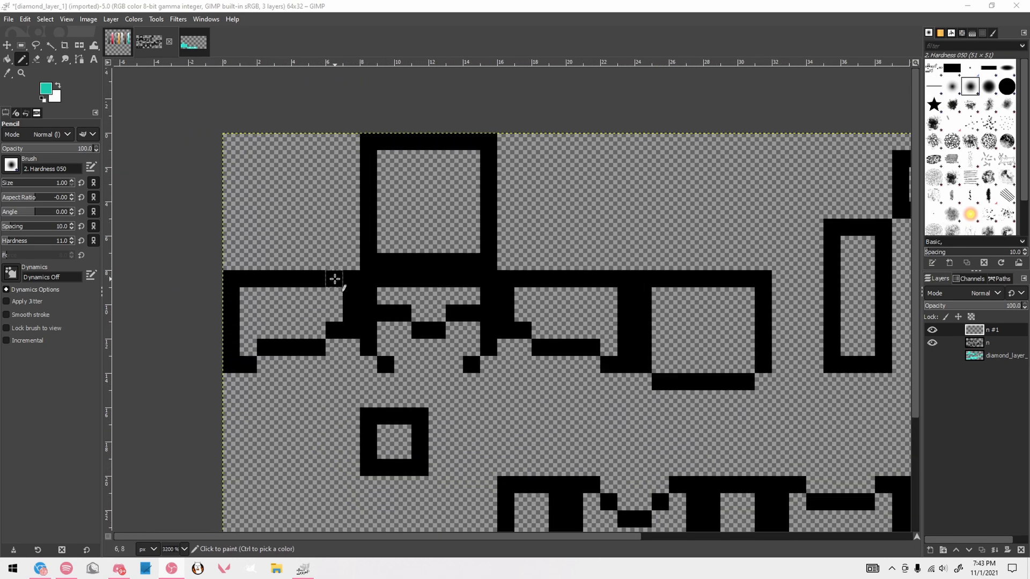
pyautogui.moveTo(385, 158)
pyautogui.mouseDown()
pyautogui.moveTo(453, 238)
pyautogui.moveTo(454, 190)
pyautogui.mouseUp()
pyautogui.hotkey('ctrl', 'z')
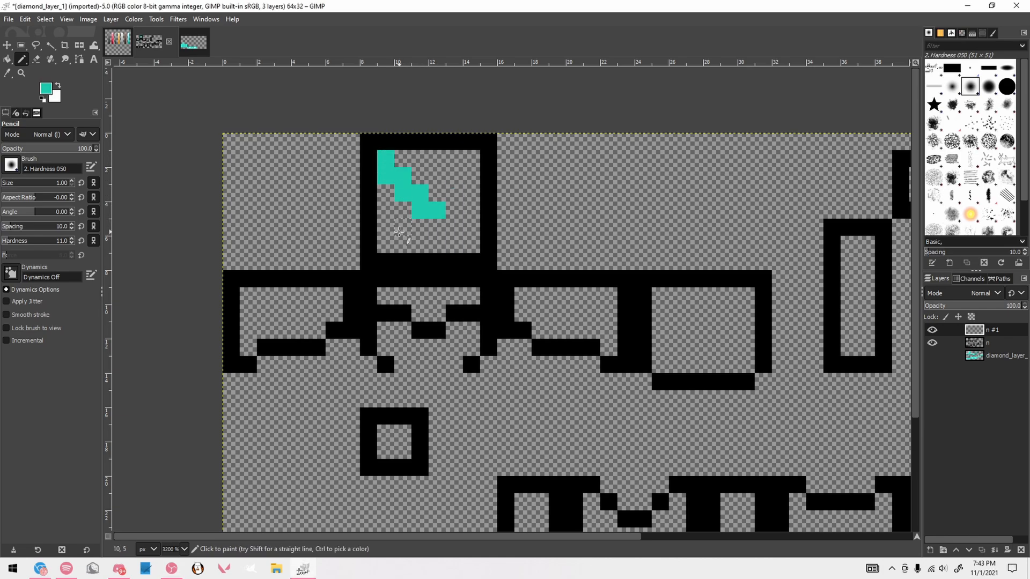
pyautogui.moveTo(401, 232)
pyautogui.mouseDown()
pyautogui.moveTo(462, 231)
pyautogui.moveTo(455, 195)
pyautogui.mouseUp()
pyautogui.hotkey('ctrl', 'z')
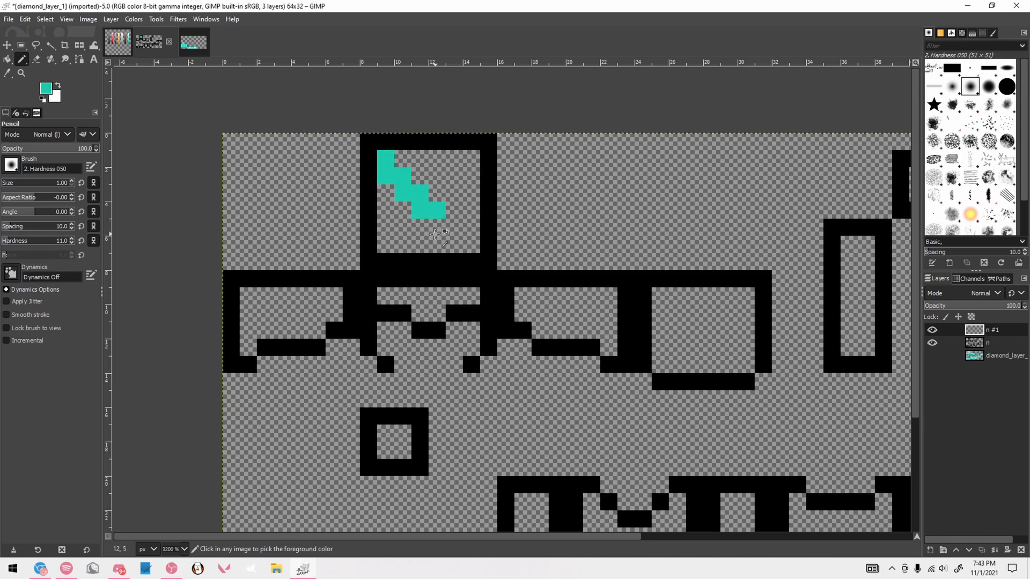
pyautogui.hotkey('ctrl', 'z')
pyautogui.scroll(-2, 456, 231)
pyautogui.scroll(2, 456, 230)
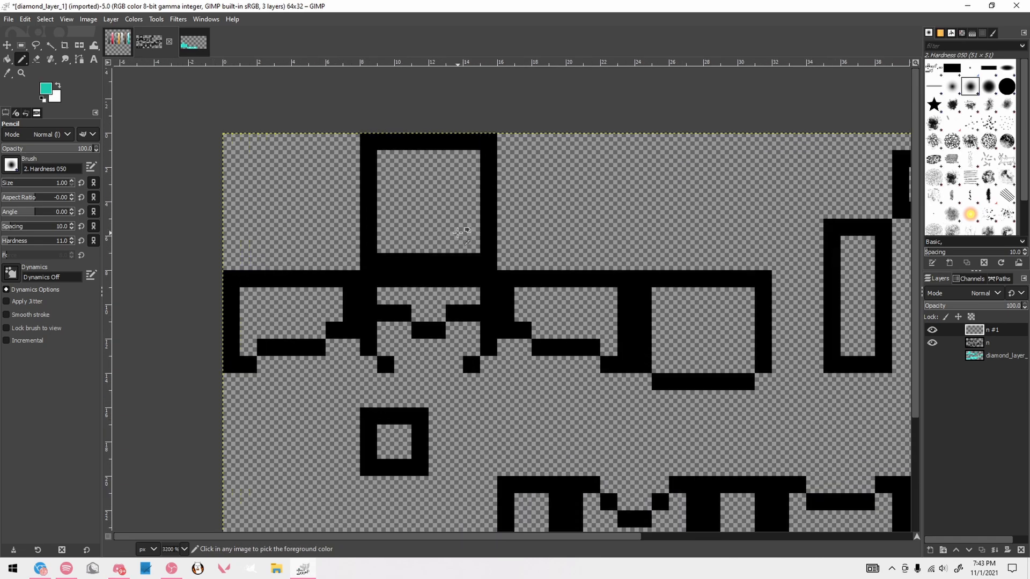
# Try recolouring the helmet top outline's lower edge, upper-right corner and parts of its sides in the second-darkest teal
pyautogui.moveTo(368, 241); pyautogui.dragTo(368, 263)
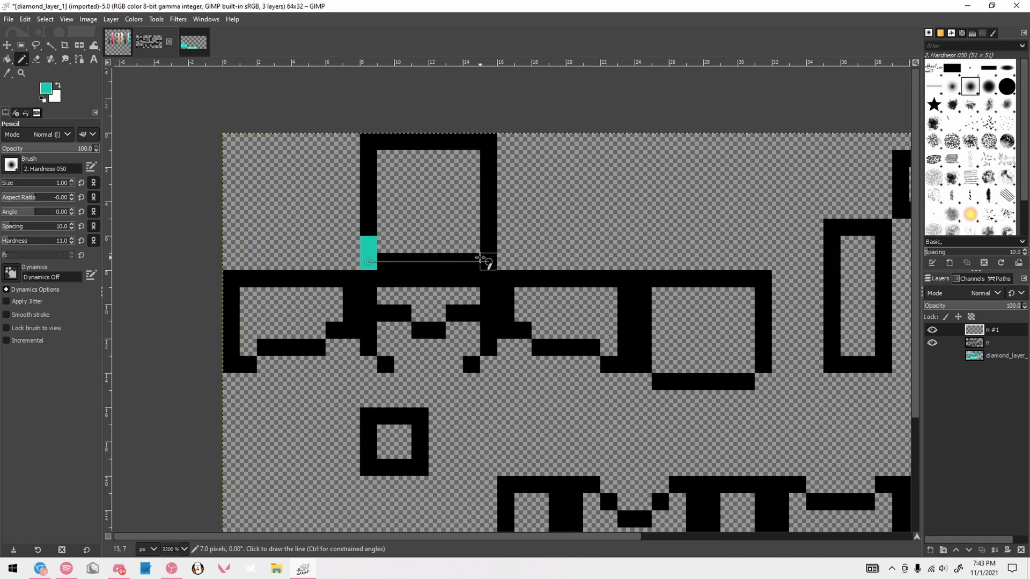
pyautogui.keyDown('shift'); pyautogui.click(484, 259); pyautogui.keyUp('shift')
pyautogui.moveTo(485, 260); pyautogui.dragTo(489, 193)
pyautogui.moveTo(488, 159); pyautogui.dragTo(472, 142)
pyautogui.moveTo(370, 209); pyautogui.dragTo(371, 192)
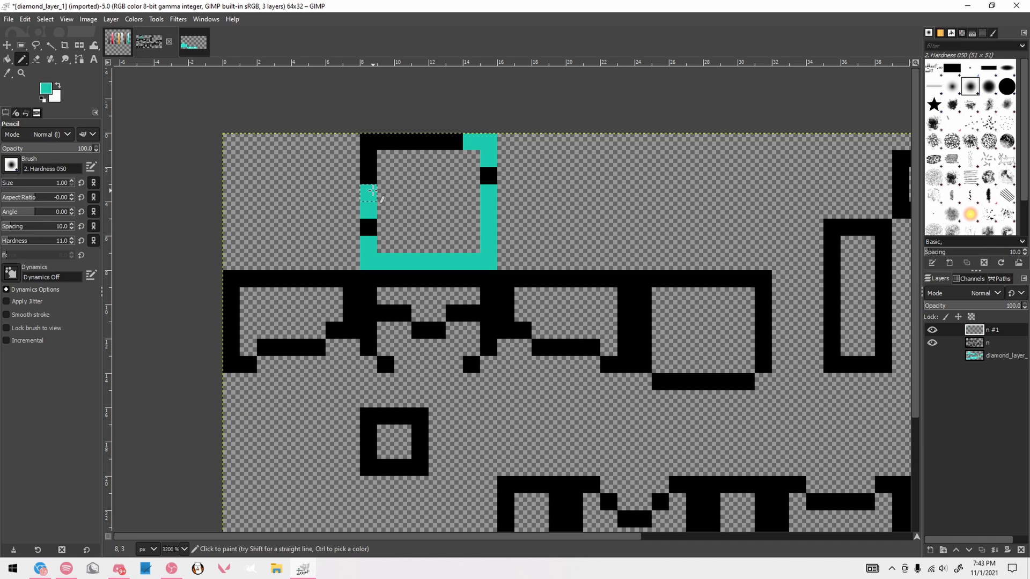
pyautogui.hotkey('alt', '1')
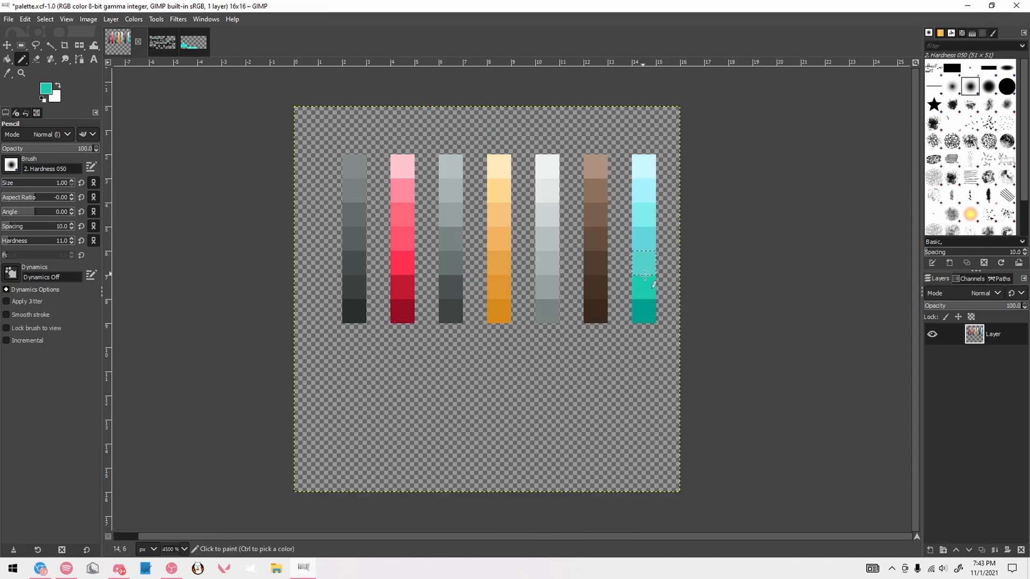
pyautogui.keyDown('ctrl'); pyautogui.click(645, 275); pyautogui.keyUp('ctrl')
pyautogui.hotkey('alt', '2')
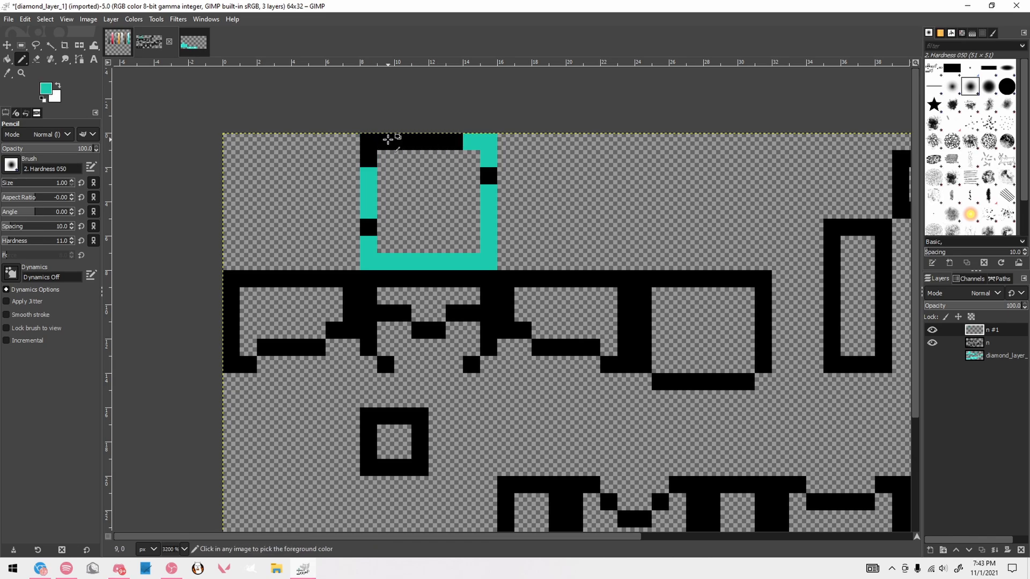
pyautogui.hotkey('ctrl', 'z')
# Pick the darkest teal from the palette and repaint the teal parts of the helmet top's outline with it
pyautogui.hotkey('alt', '1')
pyautogui.hotkey('alt', '3')
pyautogui.hotkey('alt', '2')
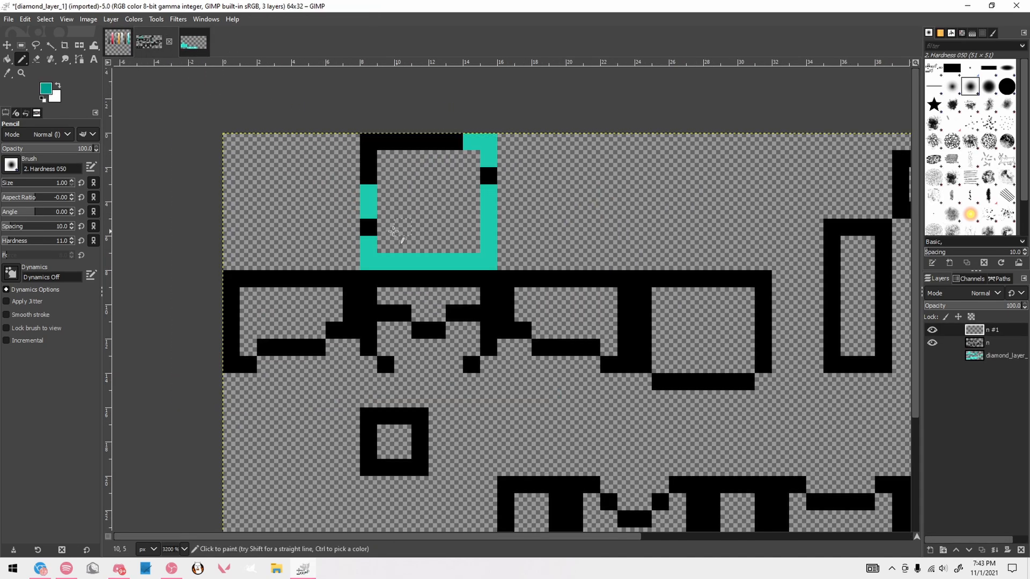
pyautogui.moveTo(368, 187)
pyautogui.mouseDown()
pyautogui.moveTo(368, 262)
pyautogui.moveTo(489, 262)
pyautogui.moveTo(489, 192)
pyautogui.mouseUp()
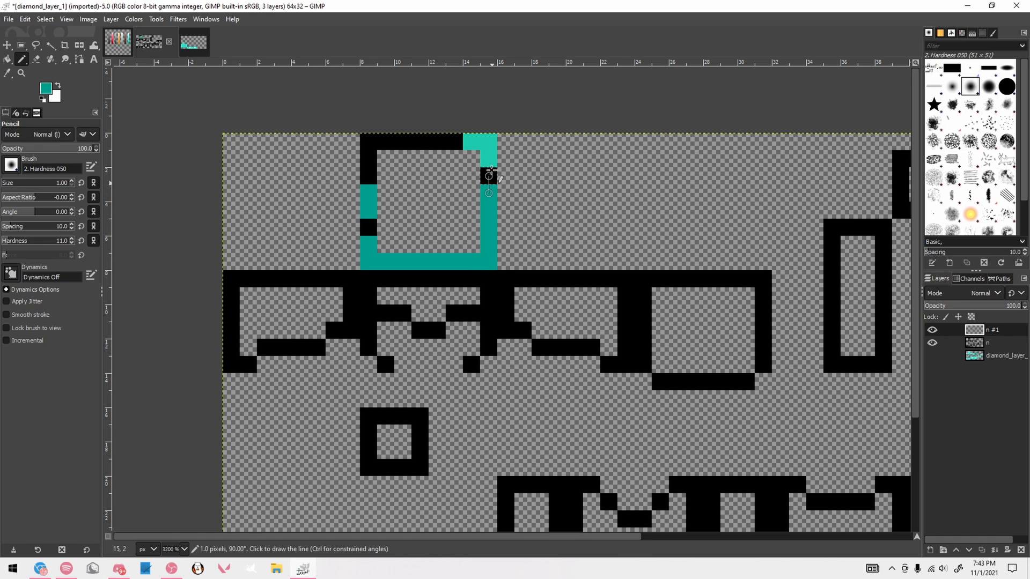
pyautogui.moveTo(488, 142)
pyautogui.mouseDown()
pyautogui.moveTo(465, 139)
pyautogui.moveTo(485, 154)
pyautogui.mouseUp()
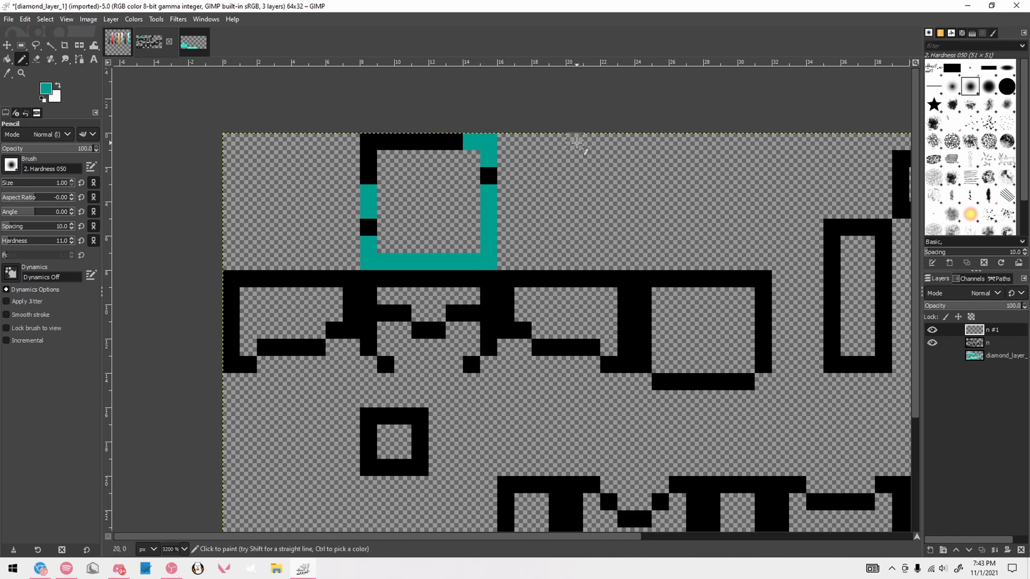
# Using the palette's second-darkest teal, fill the helmet top's remaining black outline pixels and shade three pixels in its inner lower-right corner
pyautogui.scroll(1, 577, 143)
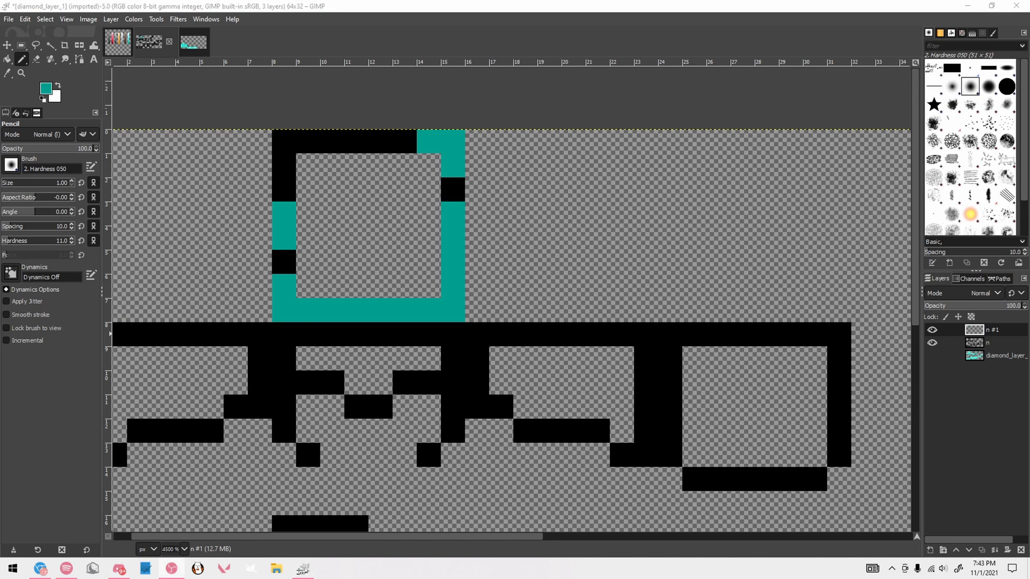
pyautogui.click(118, 43)
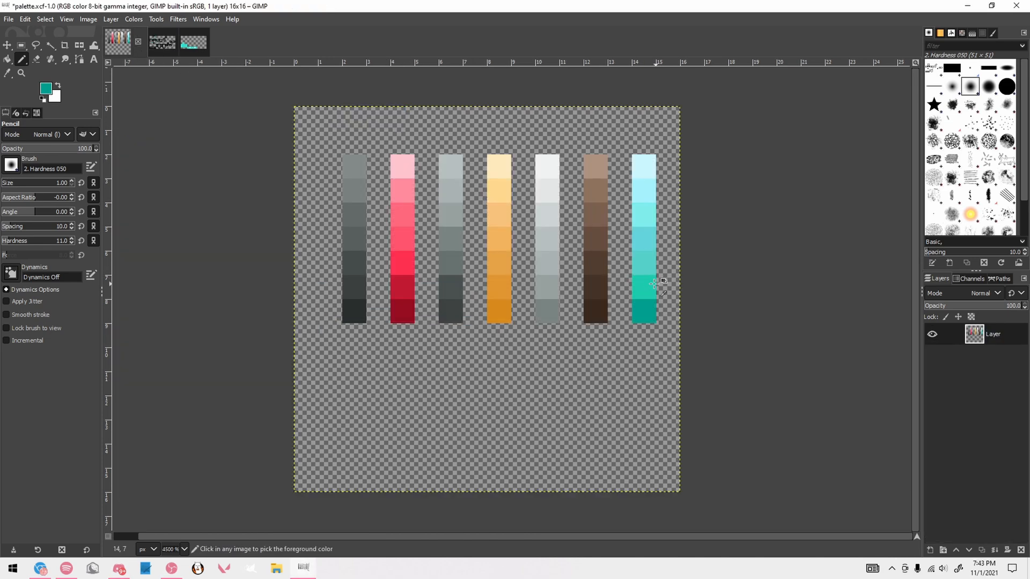
pyautogui.keyDown('ctrl'); pyautogui.click(651, 280); pyautogui.keyUp('ctrl')
pyautogui.click(154, 43)
pyautogui.click(284, 262)
pyautogui.moveTo(284, 189); pyautogui.dragTo(285, 152)
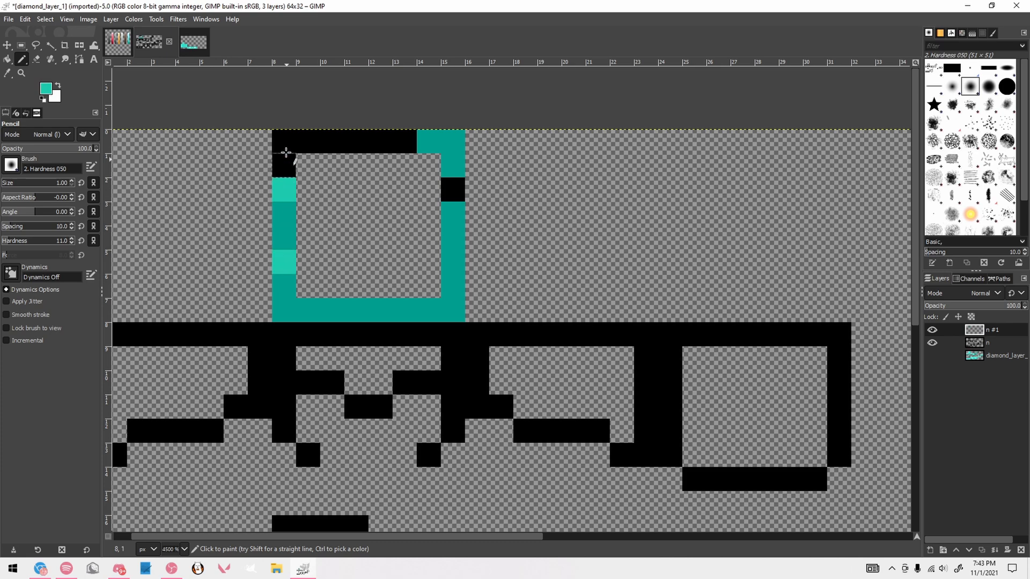
pyautogui.click(285, 141)
pyautogui.keyDown('shift'); pyautogui.click(405, 141); pyautogui.keyUp('shift')
pyautogui.click(454, 189)
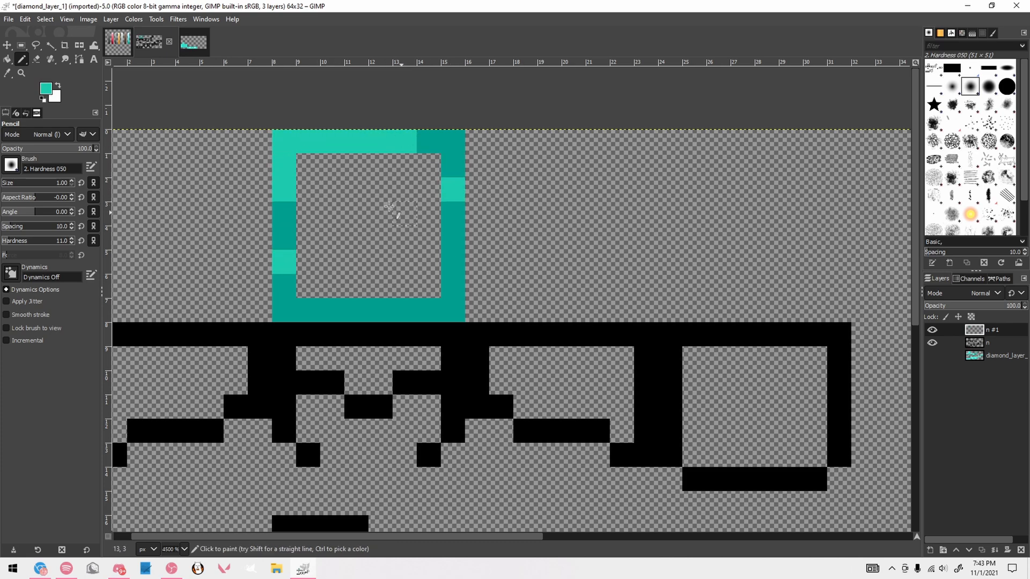
pyautogui.moveTo(434, 259); pyautogui.dragTo(402, 283)
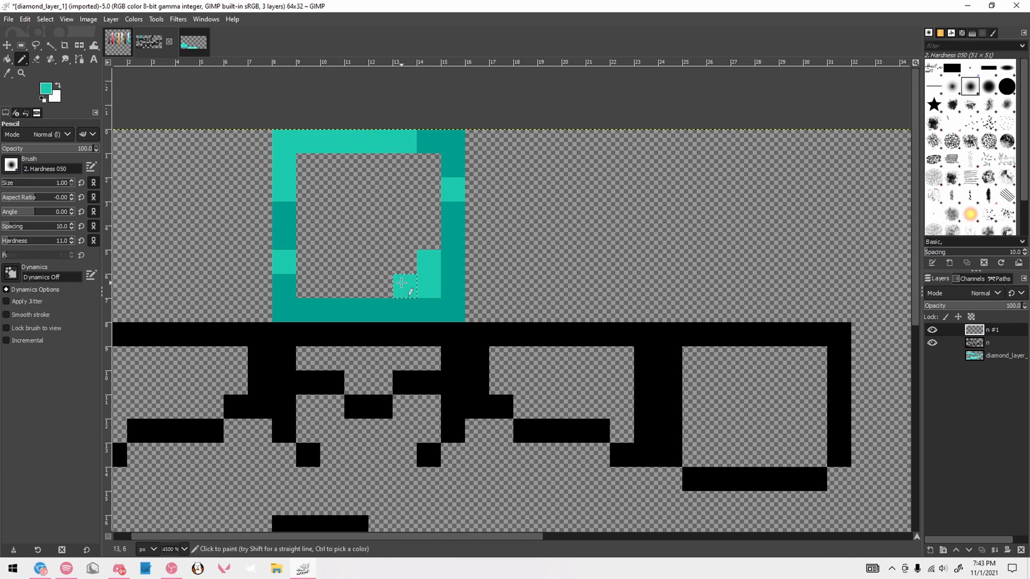
# Try crossing teal strokes over the middle of the helmet's top face and undo them
pyautogui.moveTo(307, 163); pyautogui.dragTo(379, 237)
pyautogui.moveTo(352, 236)
pyautogui.mouseDown()
pyautogui.moveTo(402, 256)
pyautogui.moveTo(403, 190)
pyautogui.mouseUp()
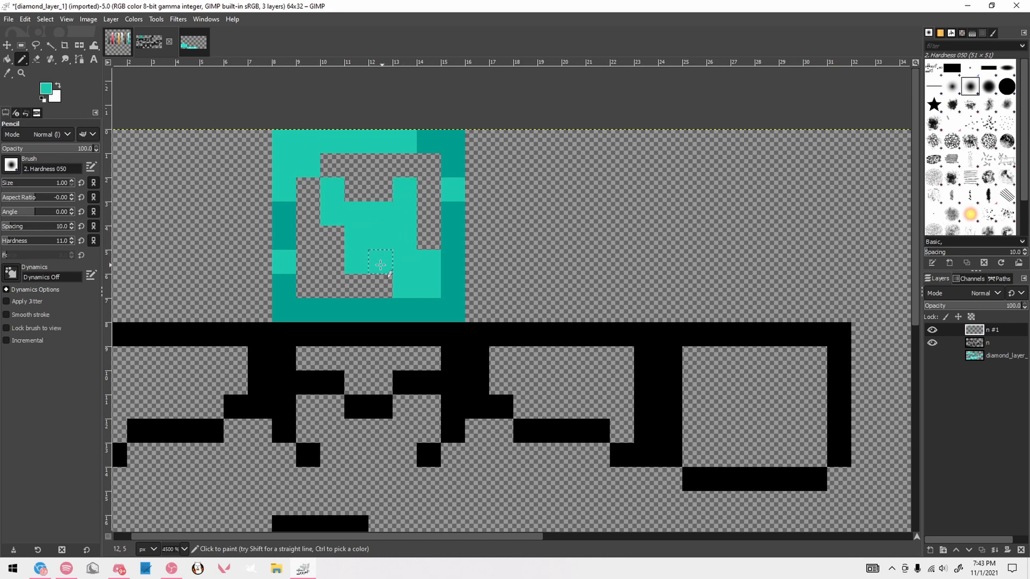
pyautogui.hotkey('ctrl', 'z')
pyautogui.hotkey('ctrl', 'z')
# Paint a lightest-cyan highlight in the helmet top's inner upper-left corner and extend it with the second-lightest cyan from the palette
pyautogui.click(117, 42)
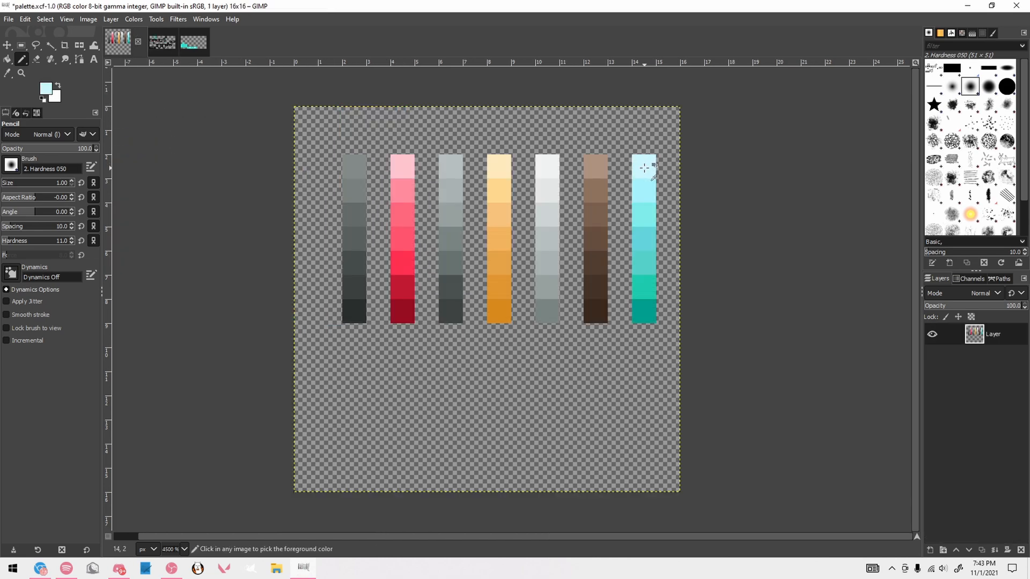
pyautogui.click(178, 50)
pyautogui.moveTo(308, 190)
pyautogui.mouseDown()
pyautogui.moveTo(308, 165)
pyautogui.moveTo(342, 167)
pyautogui.mouseUp()
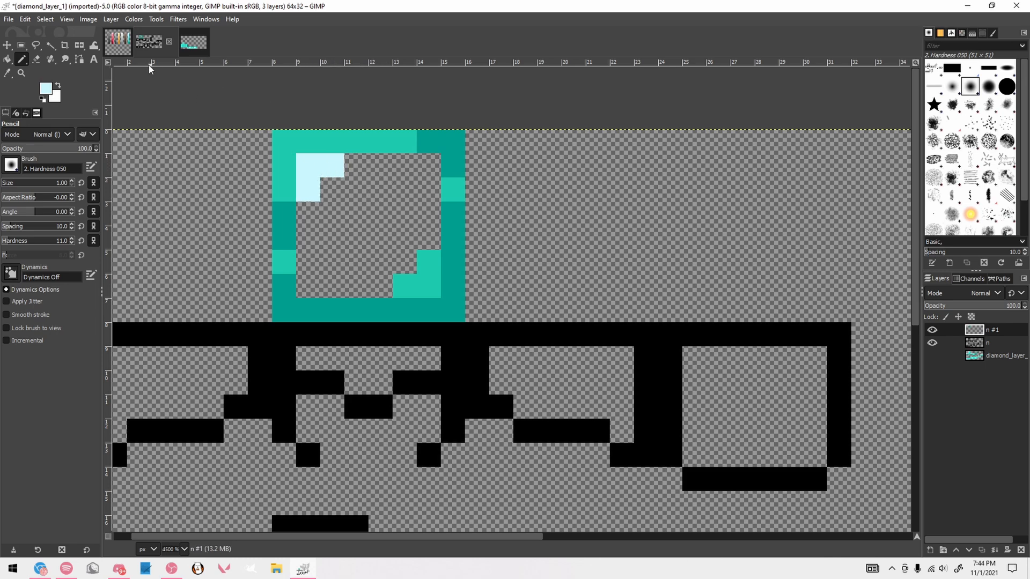
pyautogui.click(119, 43)
pyautogui.keyDown('ctrl'); pyautogui.click(644, 189); pyautogui.keyUp('ctrl')
pyautogui.click(173, 45)
pyautogui.click(333, 189)
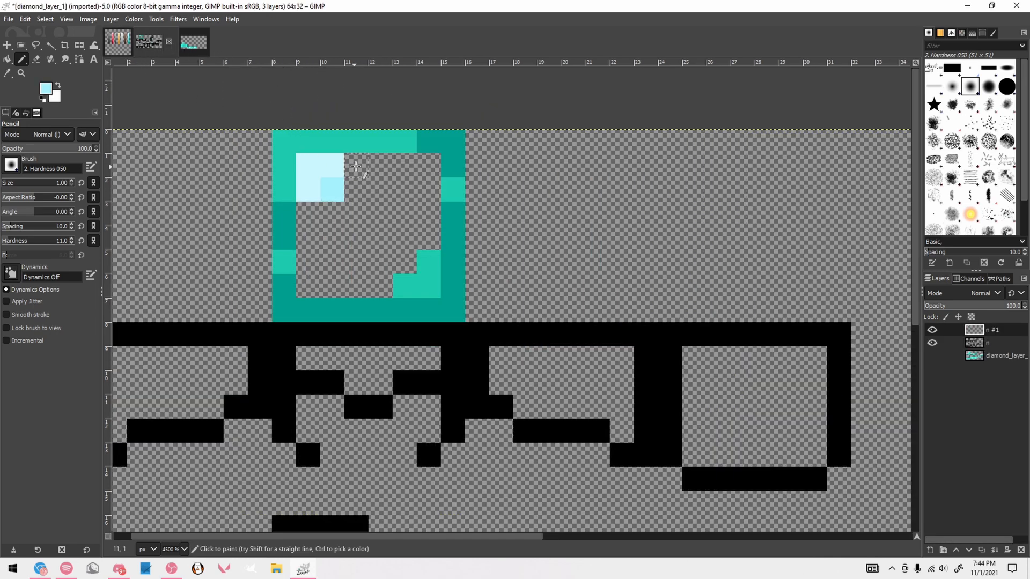
pyautogui.moveTo(356, 166); pyautogui.dragTo(381, 165)
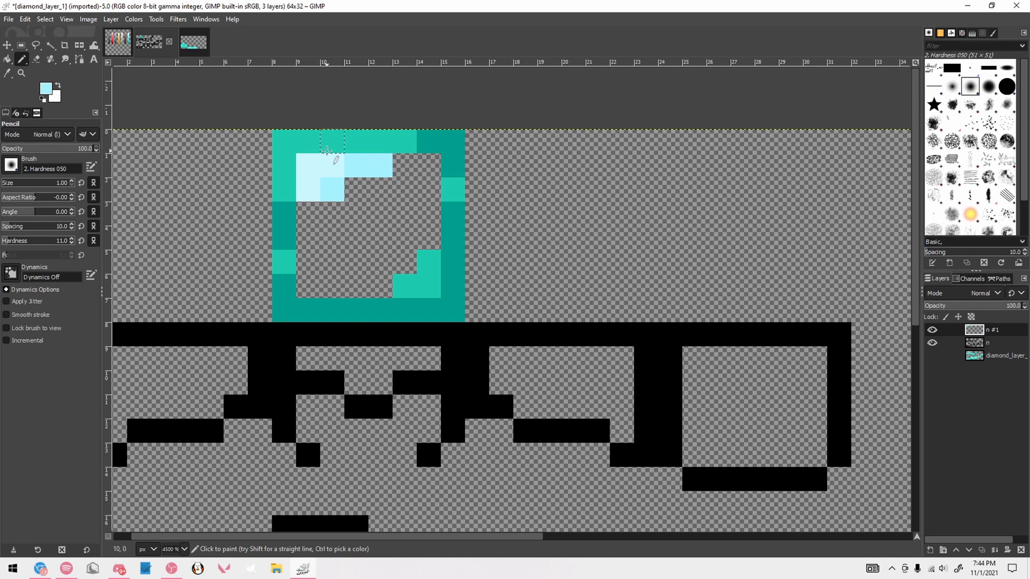
# Continue the helmet top's shading outward from the highlight with the third- and fourth-lightest palette cyans
pyautogui.click(118, 43)
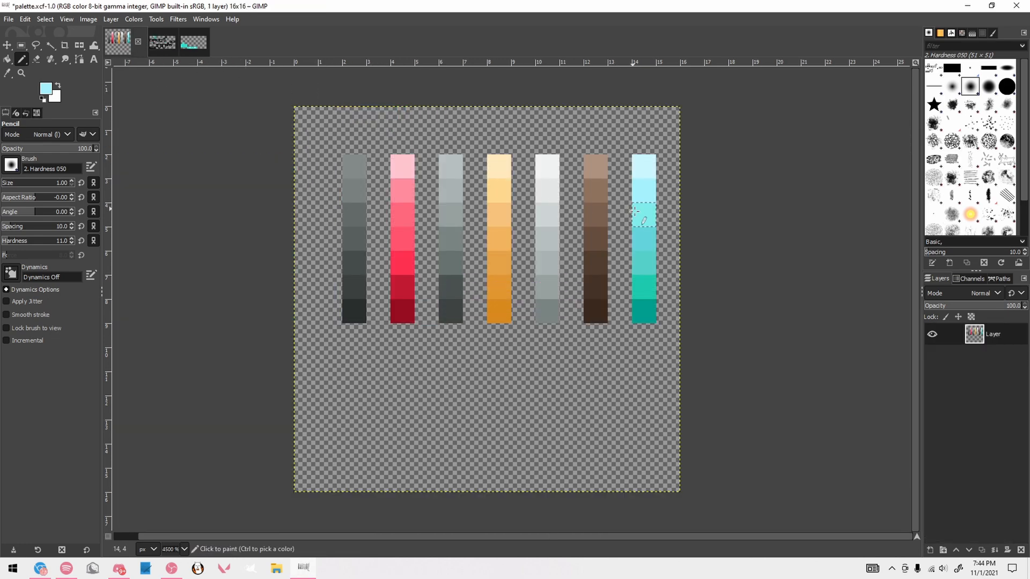
pyautogui.click(173, 45)
pyautogui.moveTo(309, 212)
pyautogui.mouseDown()
pyautogui.moveTo(309, 236)
pyautogui.moveTo(357, 190)
pyautogui.mouseUp()
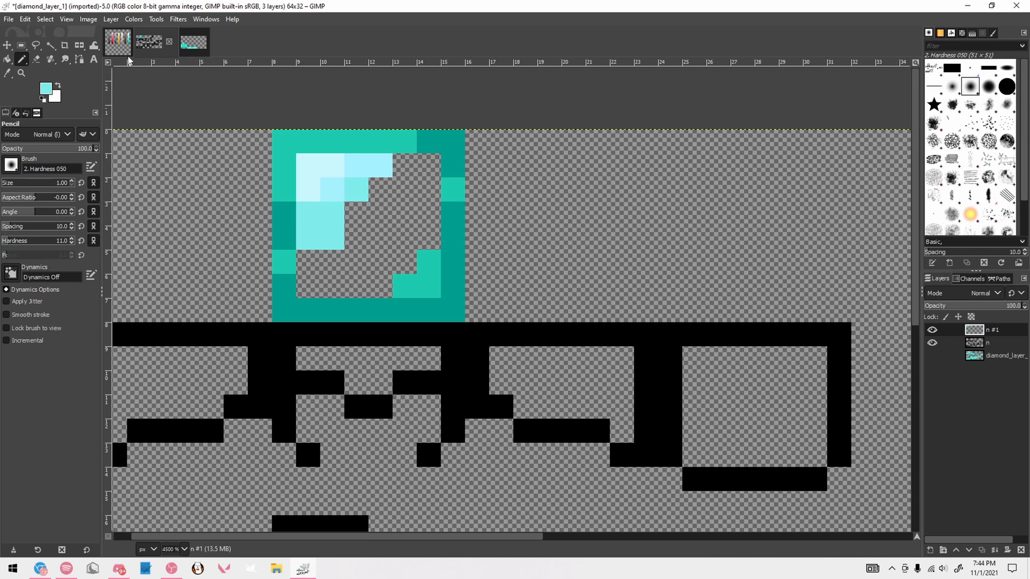
pyautogui.click(119, 44)
pyautogui.click(162, 43)
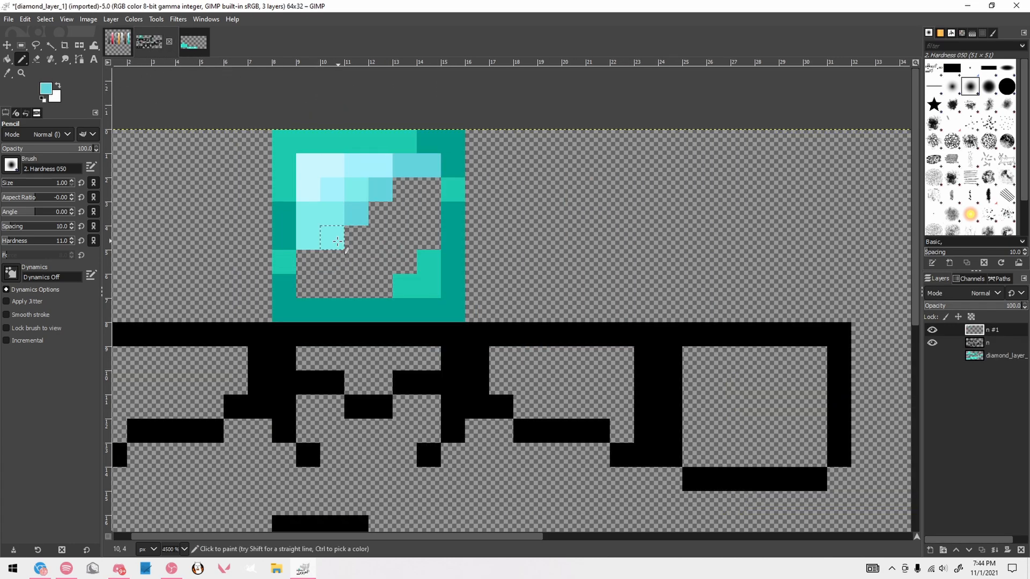
pyautogui.moveTo(326, 260); pyautogui.dragTo(367, 256)
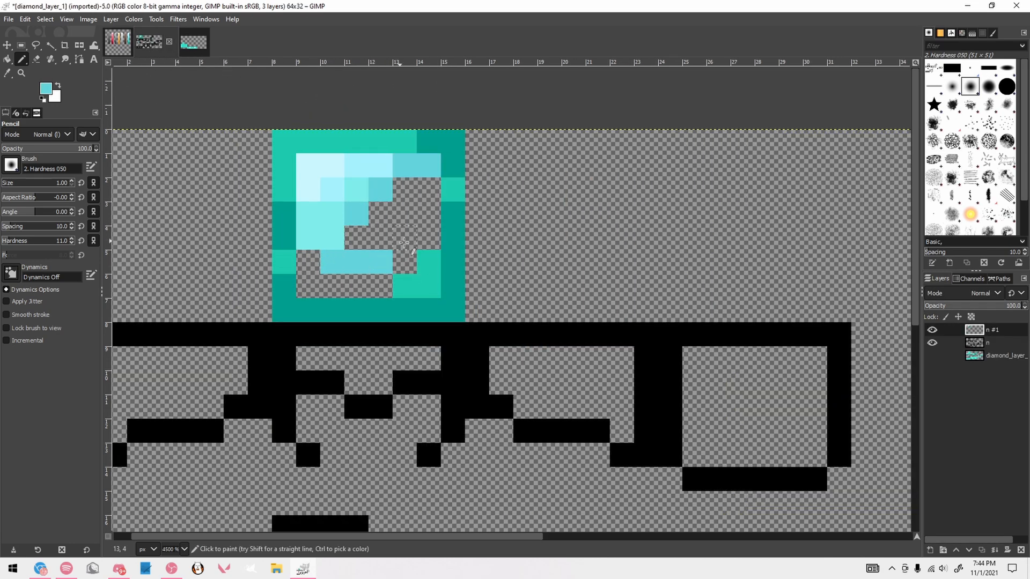
pyautogui.click(405, 213)
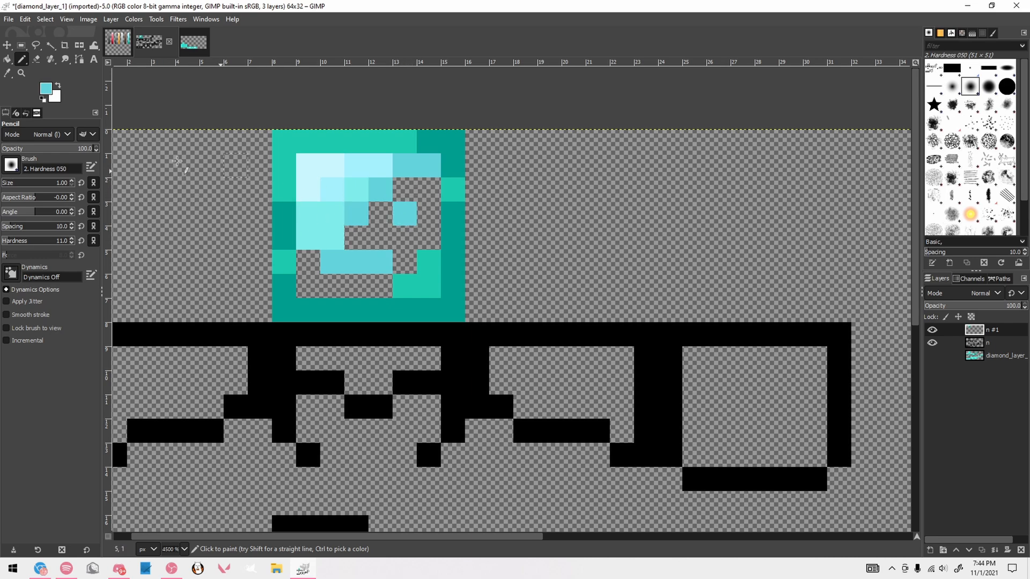
# Pick the fifth-lightest teal from the palette and fill most of the empty pixels inside the helmet's top face
pyautogui.click(119, 43)
pyautogui.click(624, 244)
pyautogui.hotkey('ctrl', 'z')
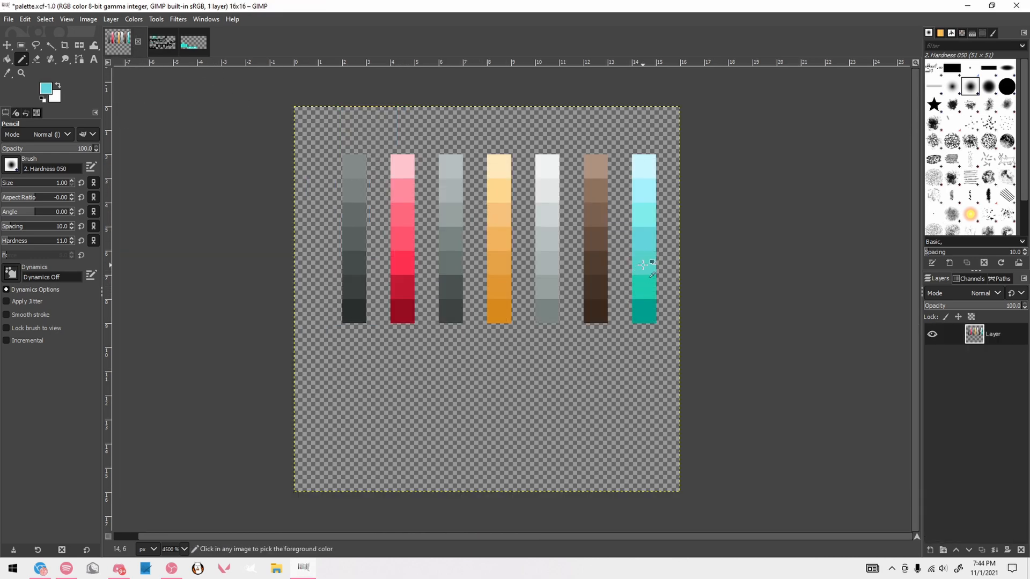
pyautogui.click(162, 43)
pyautogui.moveTo(360, 231); pyautogui.dragTo(425, 194)
pyautogui.click(429, 211)
pyautogui.click(406, 232)
pyautogui.click(311, 258)
pyautogui.moveTo(331, 284); pyautogui.dragTo(356, 285)
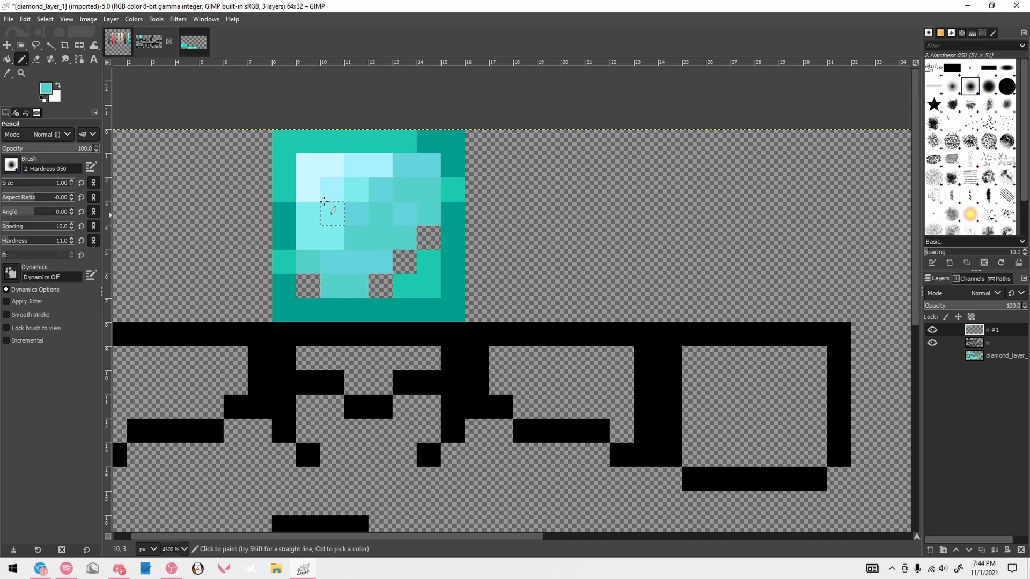
# Fill the last empty pixels inside the helmet's top face with palette teal
pyautogui.click(119, 45)
pyautogui.click(668, 242)
pyautogui.hotkey('ctrl', 'z')
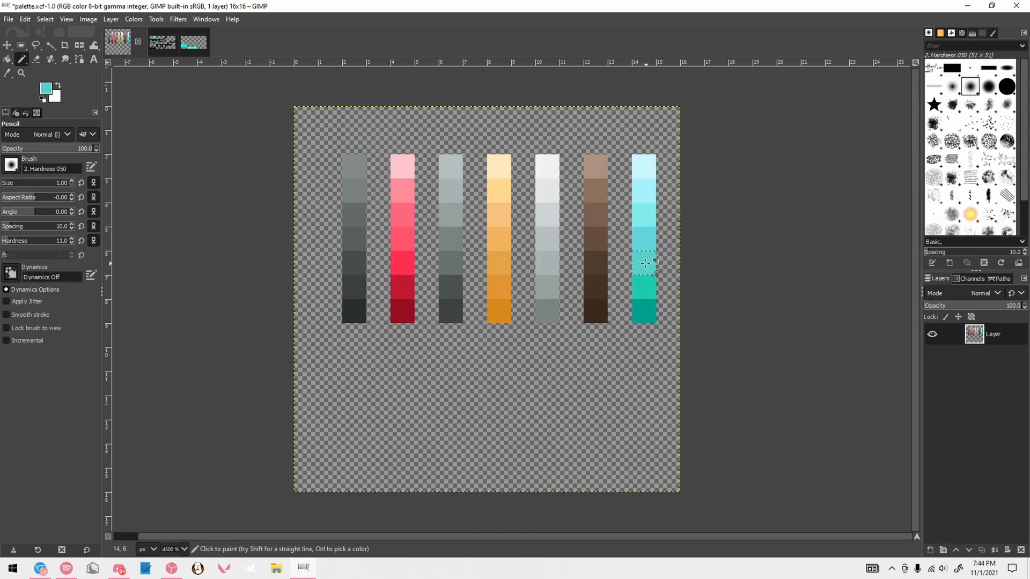
pyautogui.click(162, 43)
pyautogui.click(400, 264)
pyautogui.click(420, 247)
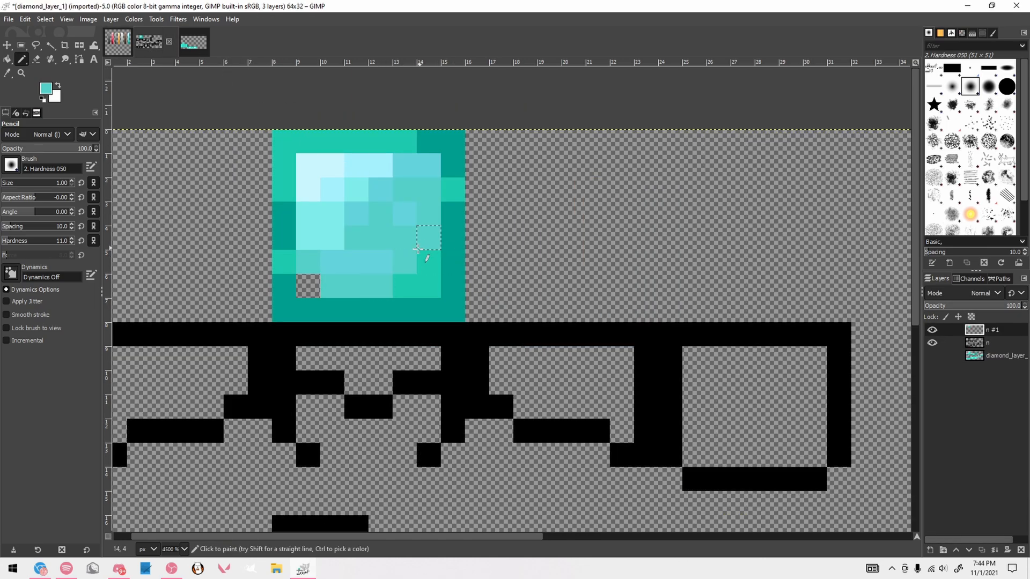
pyautogui.hotkey('ctrl', 'z')
pyautogui.hotkey('ctrl', 'z')
pyautogui.hotkey('ctrl', 'z')
pyautogui.hotkey('ctrl', 'y')
pyautogui.hotkey('ctrl', 'y')
pyautogui.hotkey('ctrl', 'y')
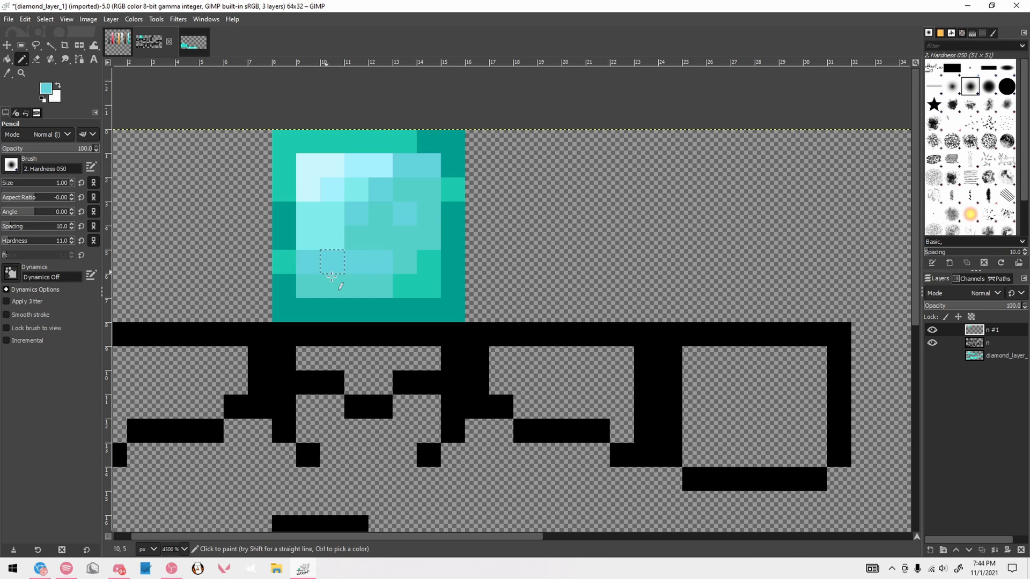
pyautogui.scroll(-2, 468, 234)
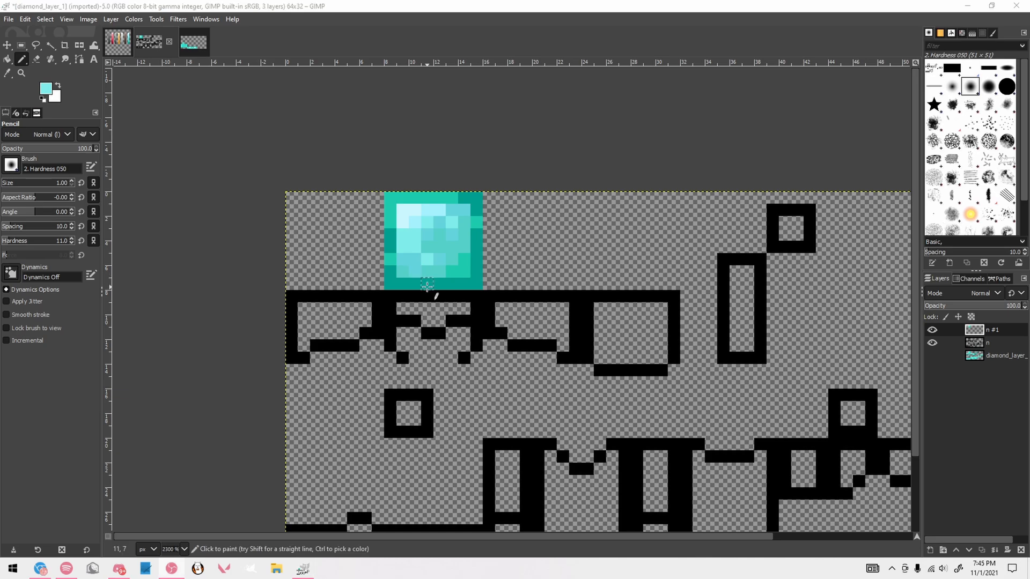
pyautogui.scroll(-1, 427, 287)
pyautogui.scroll(1, 418, 287)
pyautogui.scroll(1, 407, 287)
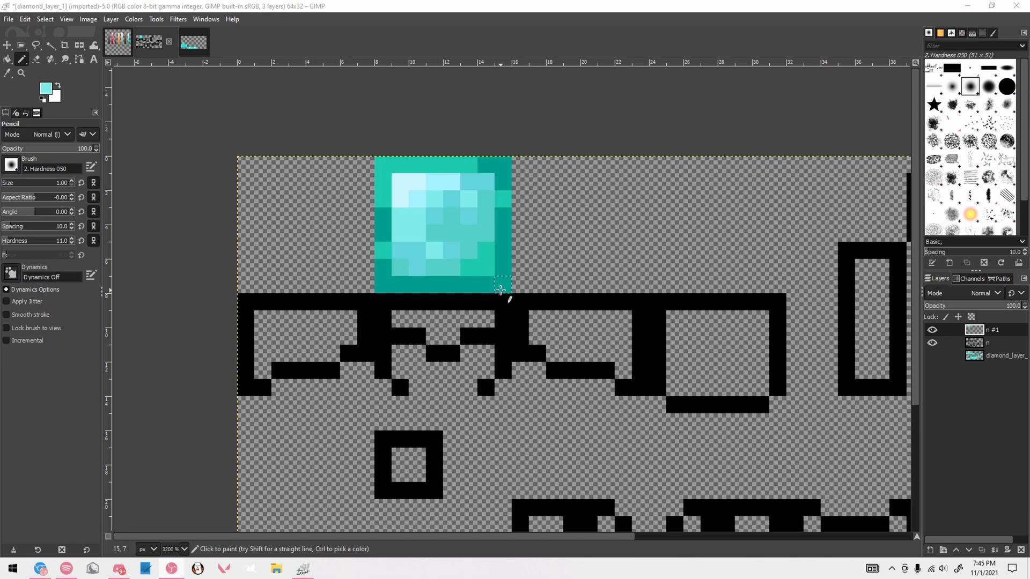
# Pick the darkest teal and recolor parts of the helmet's left side outline along its outer, lower, inner and top edges
pyautogui.keyDown('ctrl'); pyautogui.click(501, 291); pyautogui.keyUp('ctrl')
pyautogui.scroll(-3, 327, 305)
pyautogui.scroll(4, 282, 319)
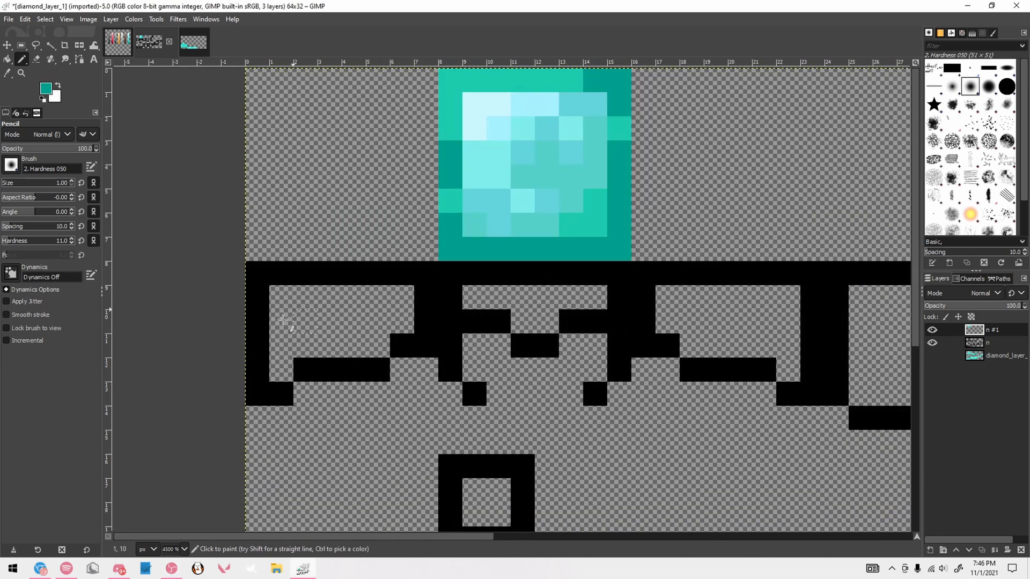
pyautogui.moveTo(265, 393)
pyautogui.mouseDown()
pyautogui.moveTo(314, 371)
pyautogui.moveTo(369, 371)
pyautogui.moveTo(316, 366)
pyautogui.moveTo(419, 339)
pyautogui.moveTo(426, 299)
pyautogui.mouseUp()
pyautogui.moveTo(254, 345)
pyautogui.mouseDown()
pyautogui.moveTo(259, 301)
pyautogui.moveTo(257, 344)
pyautogui.mouseUp()
pyautogui.hotkey('ctrl', 'z')
pyautogui.moveTo(366, 265); pyautogui.dragTo(409, 273)
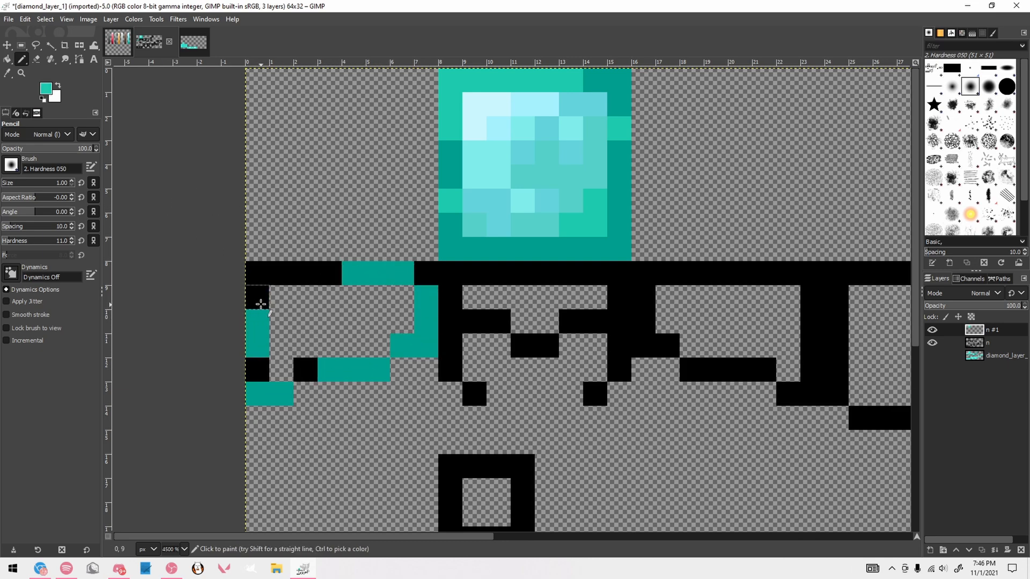
# Finish the left side outline mostly in second-darkest teal and paint the same teal along the lower-right corner of its interior
pyautogui.moveTo(260, 304)
pyautogui.mouseDown()
pyautogui.moveTo(258, 281)
pyautogui.moveTo(333, 273)
pyautogui.mouseUp()
pyautogui.click(306, 370)
pyautogui.click(257, 369)
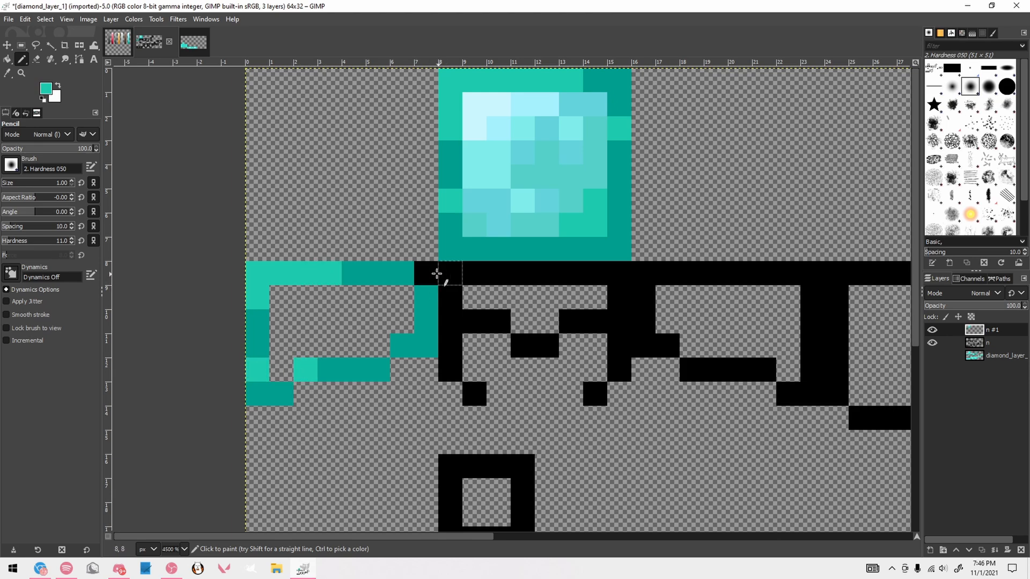
pyautogui.click(429, 273)
pyautogui.keyDown('ctrl'); pyautogui.click(333, 371); pyautogui.keyUp('ctrl')
pyautogui.click(307, 372)
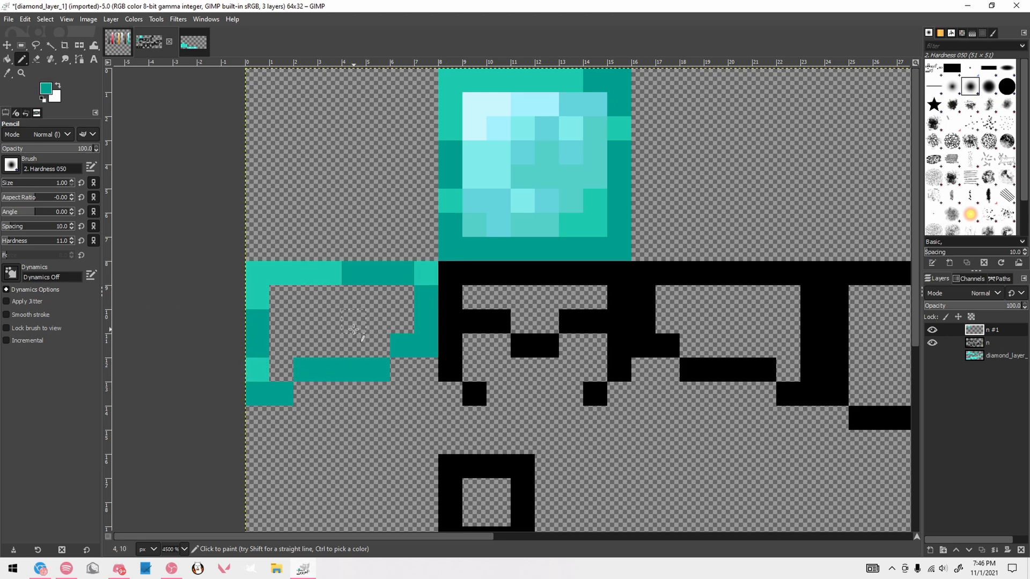
pyautogui.keyDown('ctrl'); pyautogui.click(304, 278); pyautogui.keyUp('ctrl')
pyautogui.moveTo(354, 346); pyautogui.dragTo(403, 322)
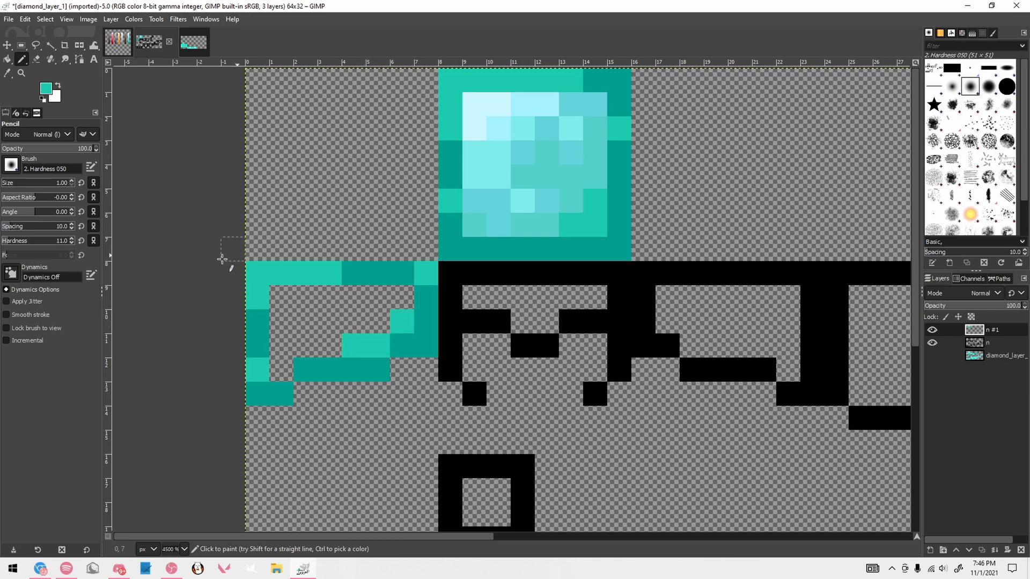
# Paint a lightest-cyan highlight in the left side face's inner upper-left corner and extend it with the second-lightest palette cyan
pyautogui.click(126, 50)
pyautogui.keyDown('ctrl'); pyautogui.click(644, 166); pyautogui.keyUp('ctrl')
pyautogui.click(149, 43)
pyautogui.moveTo(282, 320)
pyautogui.mouseDown()
pyautogui.moveTo(286, 295)
pyautogui.moveTo(324, 294)
pyautogui.mouseUp()
pyautogui.click(122, 47)
pyautogui.keyDown('ctrl'); pyautogui.click(638, 192); pyautogui.keyUp('ctrl')
pyautogui.click(149, 44)
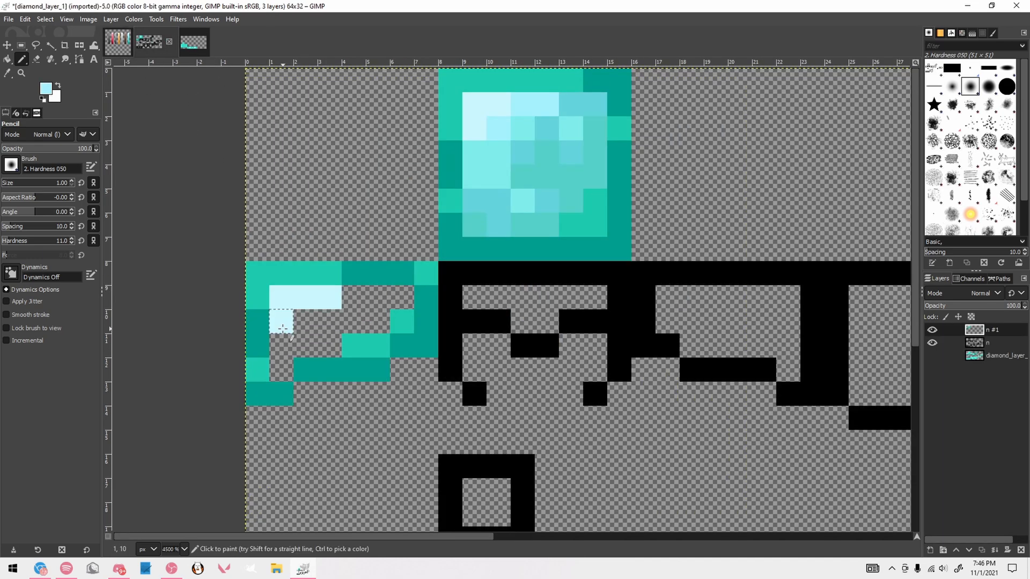
pyautogui.click(306, 320)
pyautogui.click(353, 297)
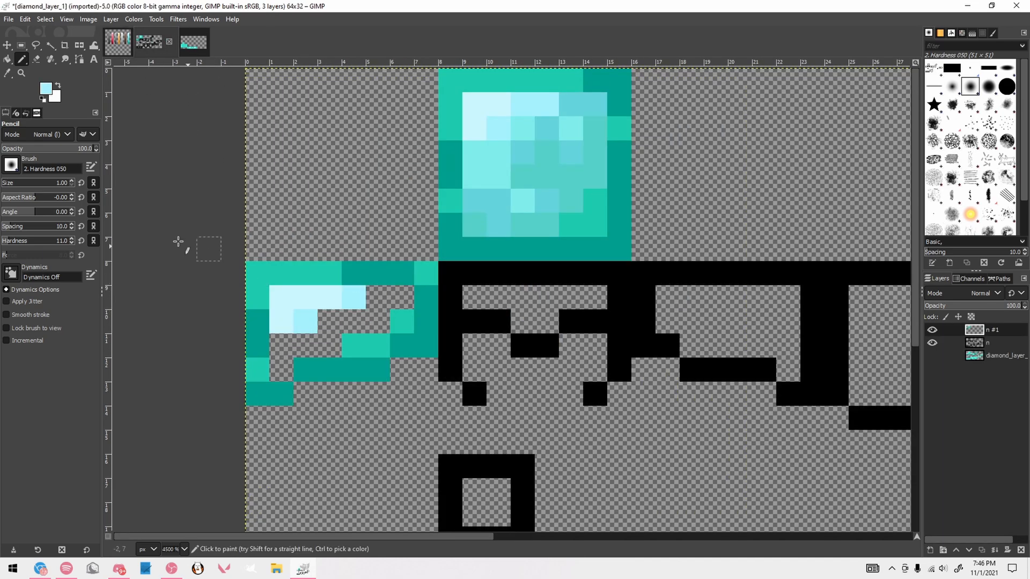
pyautogui.click(329, 297)
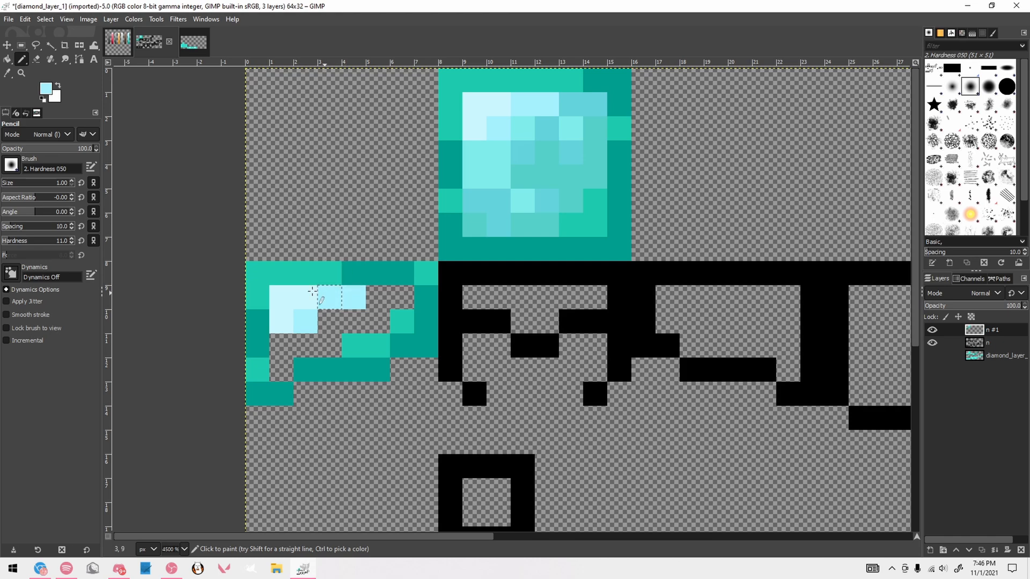
# Add third-lightest palette cyan pixels around the left side face's highlight
pyautogui.click(118, 43)
pyautogui.keyDown('ctrl'); pyautogui.click(636, 207); pyautogui.keyUp('ctrl')
pyautogui.click(148, 44)
pyautogui.click(378, 297)
pyautogui.click(284, 342)
pyautogui.click(328, 323)
# Shade the next band of the left side face with the fourth-lightest palette cyan, down to its lower inner pixel
pyautogui.click(118, 43)
pyautogui.keyDown('ctrl'); pyautogui.click(639, 236); pyautogui.keyUp('ctrl')
pyautogui.click(149, 44)
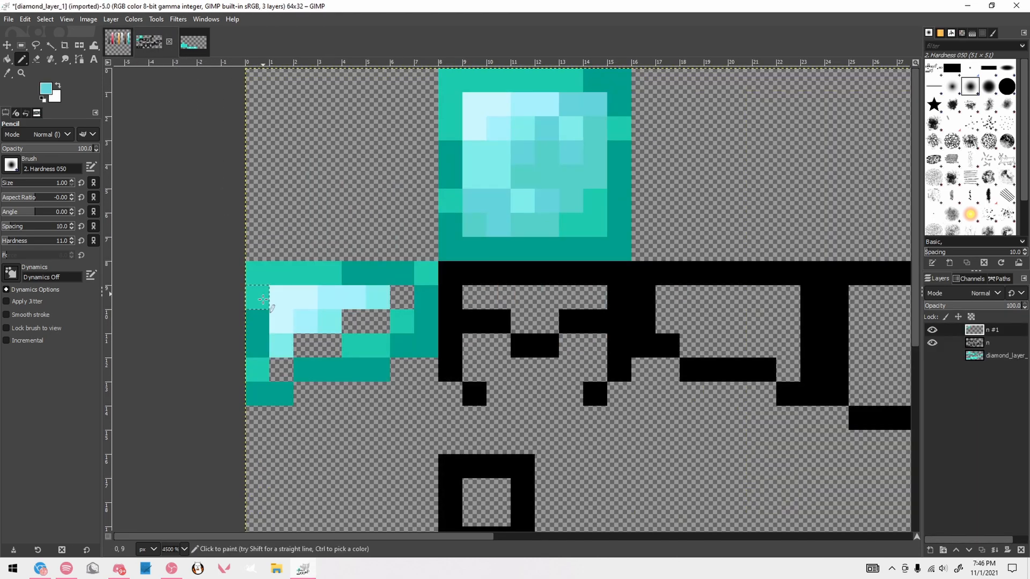
pyautogui.click(279, 366)
pyautogui.click(305, 346)
pyautogui.click(353, 321)
pyautogui.click(402, 297)
pyautogui.click(378, 321)
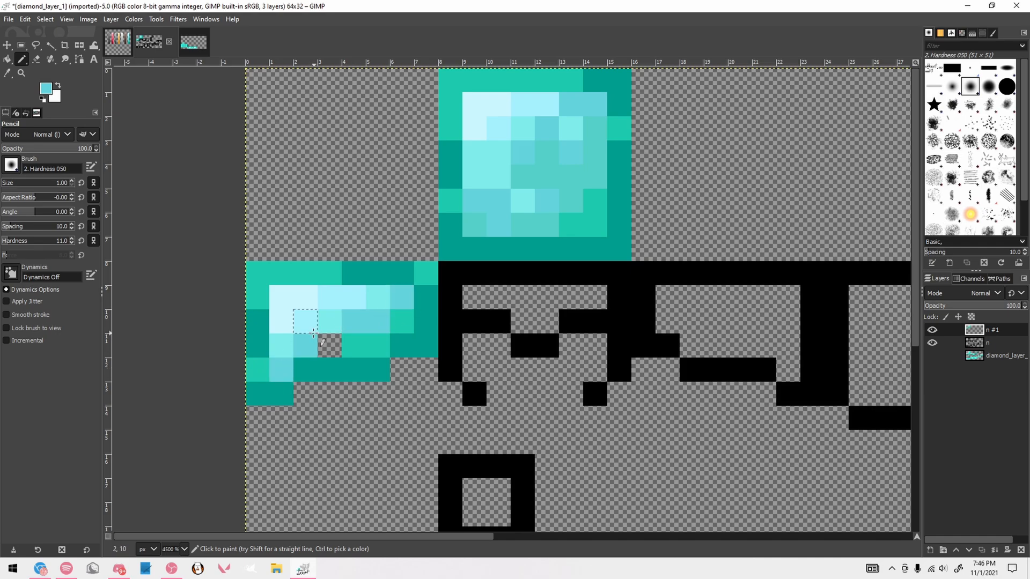
# Fill the last empty pixel of the left side face and recolor its neighbor with the third-lightest cyan
pyautogui.click(116, 49)
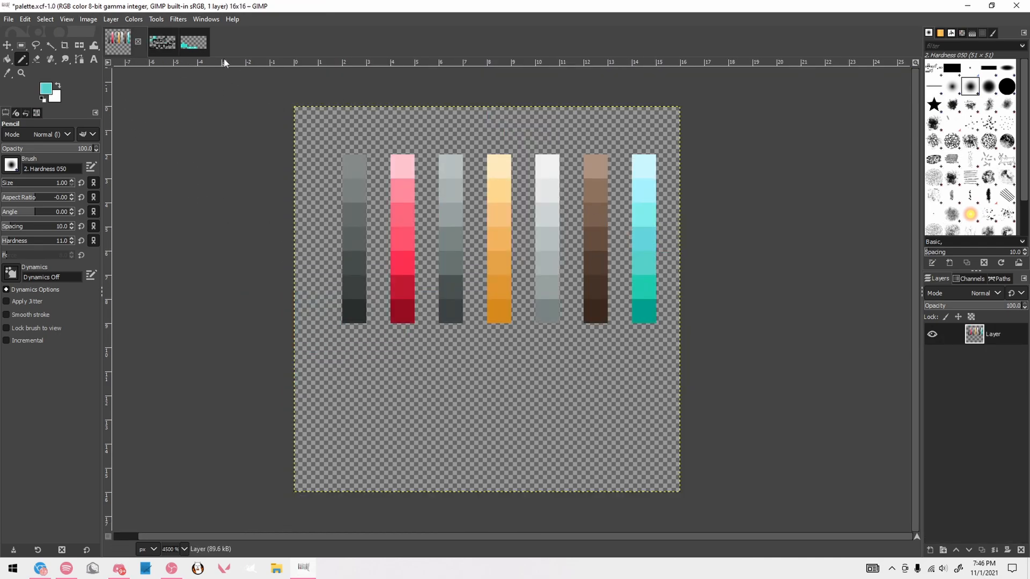
pyautogui.click(162, 42)
pyautogui.scroll(-2, 414, 307)
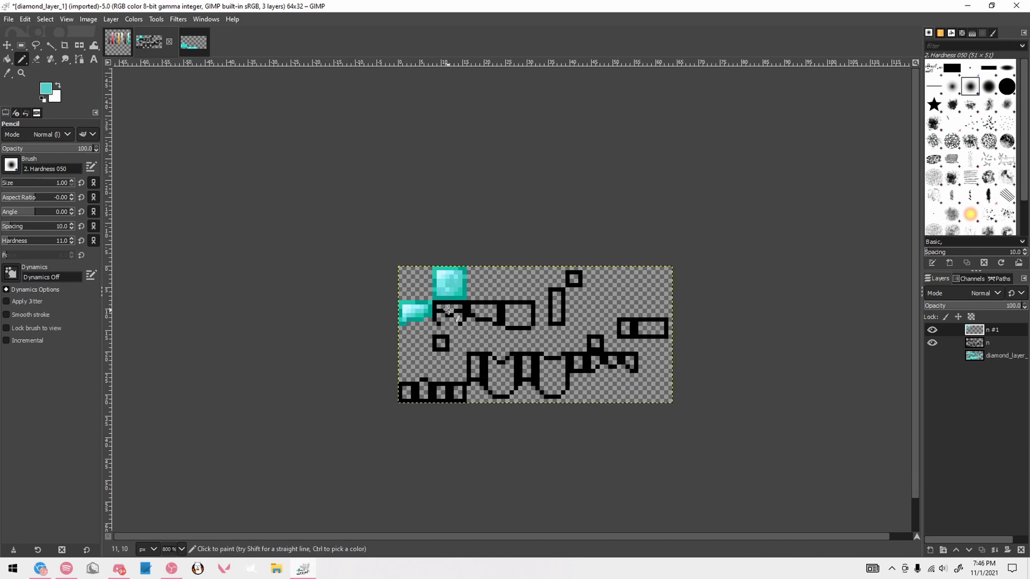
pyautogui.scroll(4, 373, 315)
pyautogui.scroll(1, 196, 329)
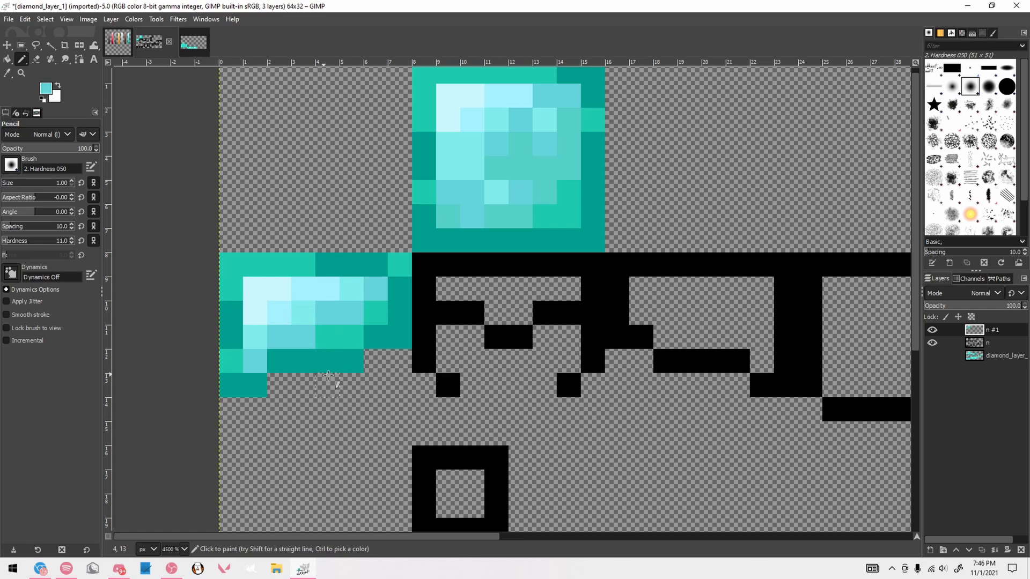
pyautogui.scroll(-1, 313, 332)
pyautogui.scroll(2, 313, 342)
pyautogui.keyDown('ctrl'); pyautogui.click(258, 349); pyautogui.keyUp('ctrl')
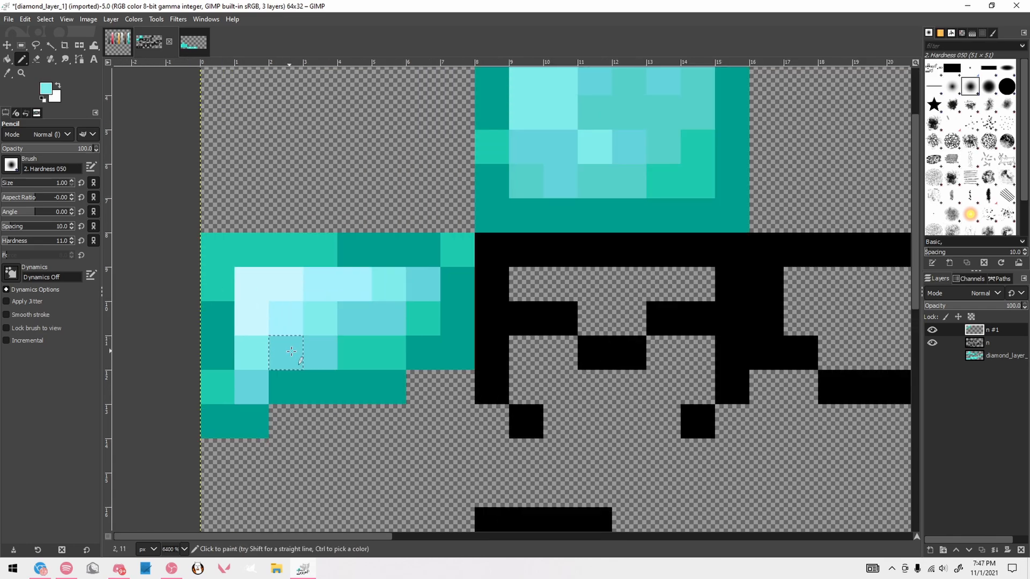
pyautogui.click(286, 350)
# Pick the fifth-lightest teal from the palette and repaint the lower-right inner pixels of the left side face
pyautogui.scroll(-3, 369, 388)
pyautogui.scroll(2, 349, 387)
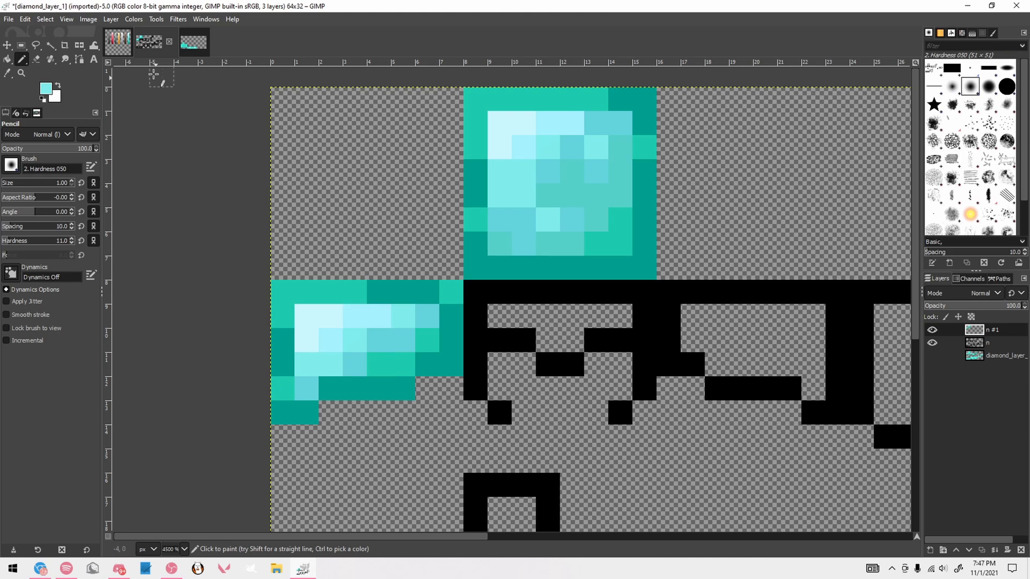
pyautogui.click(117, 42)
pyautogui.click(149, 42)
pyautogui.moveTo(379, 364); pyautogui.dragTo(404, 365)
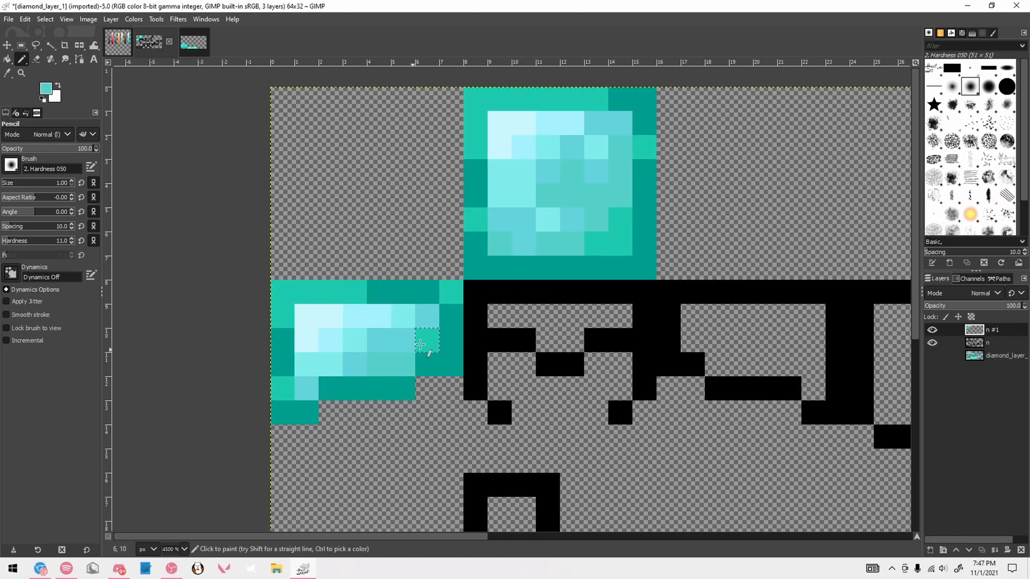
pyautogui.scroll(-3, 448, 378)
# Select the finished left side face of the helmet with Rectangle Select, then copy and paste it
pyautogui.press('r')
pyautogui.scroll(2, 500, 301)
pyautogui.moveTo(271, 284); pyautogui.dragTo(407, 405)
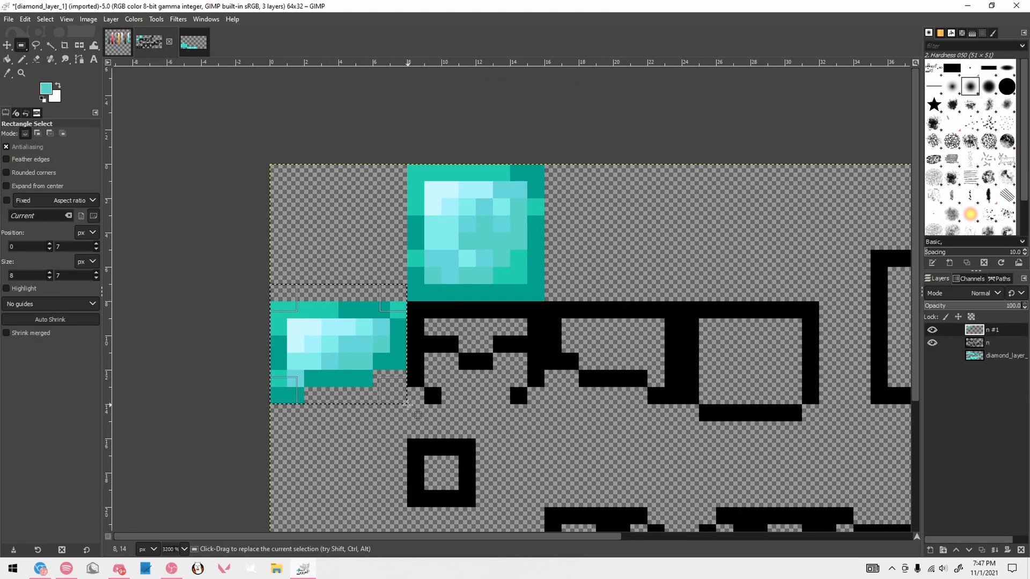
pyautogui.hotkey('ctrl', 'c')
pyautogui.hotkey('ctrl', 'v')
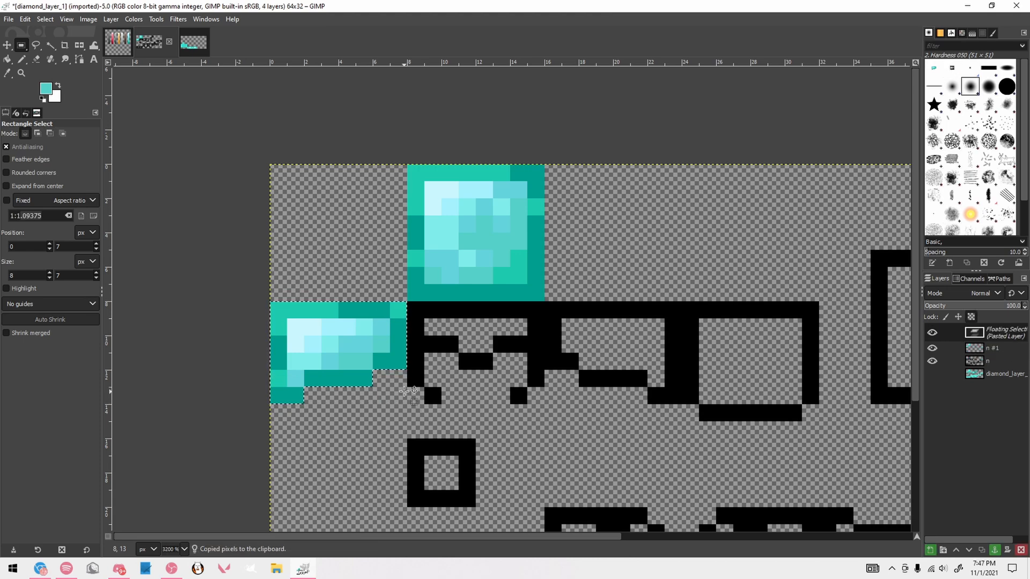
# Flip the pasted side face horizontally, place it over the helmet's black right side outline and anchor it
pyautogui.hotkey('shift', 'f')
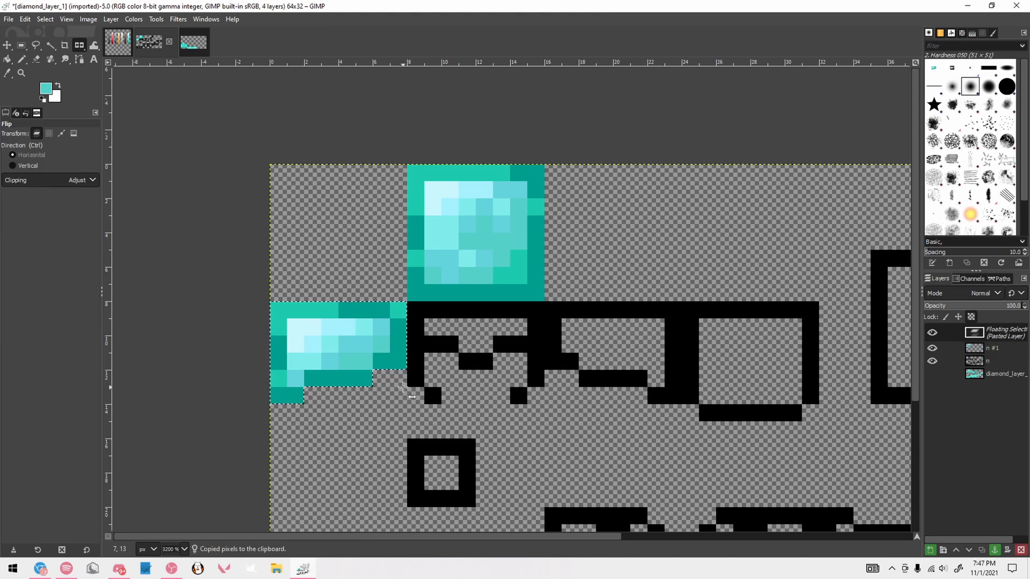
pyautogui.click(357, 341)
pyautogui.press('r')
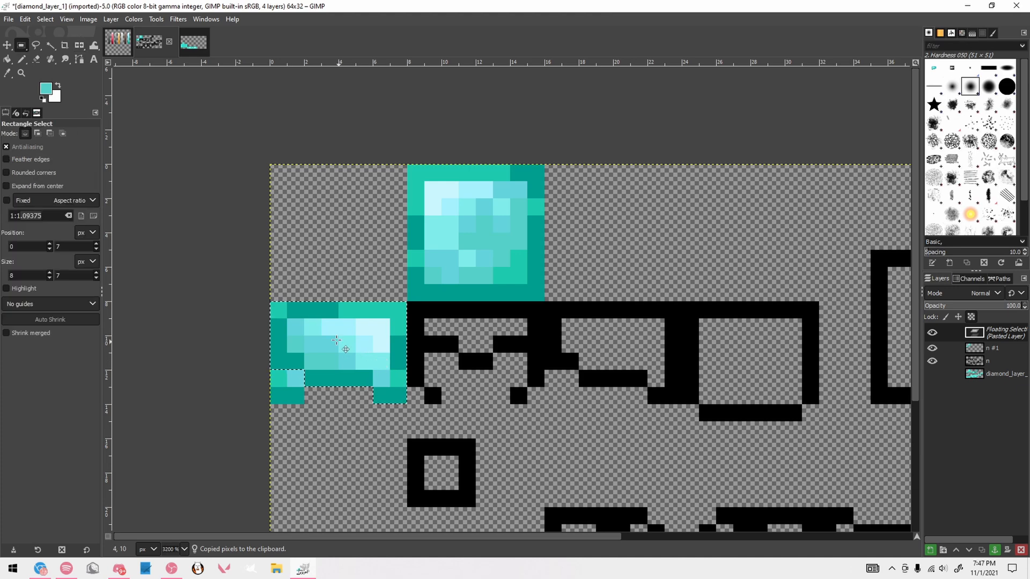
pyautogui.moveTo(347, 350); pyautogui.dragTo(622, 351)
pyautogui.click(683, 305)
pyautogui.scroll(-3, 590, 268)
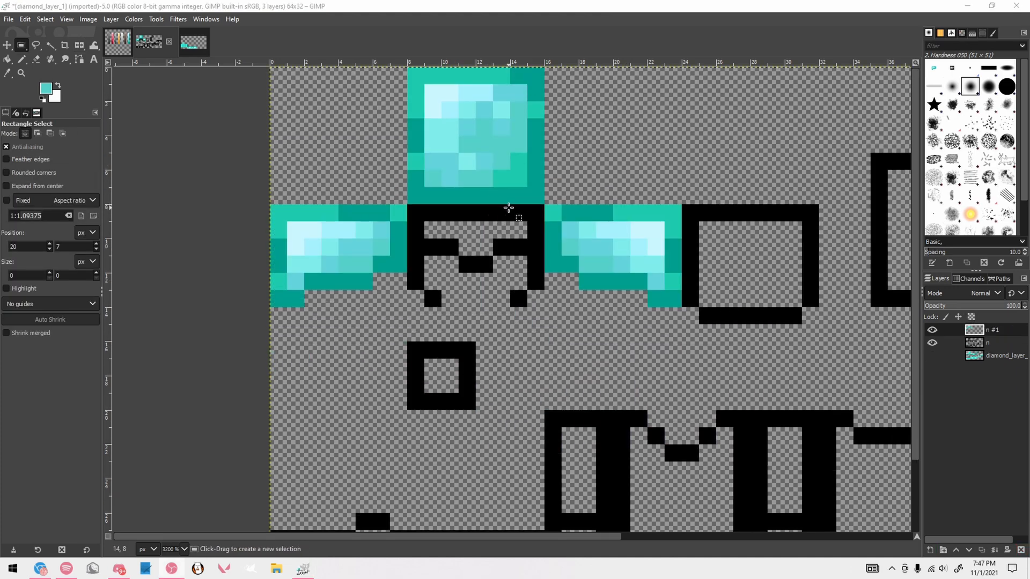
# Use the Pencil in darkest teal on the helmet front's lower side edges, inner brow pixels, nose piece and top center
pyautogui.press('n')
pyautogui.scroll(1, 491, 230)
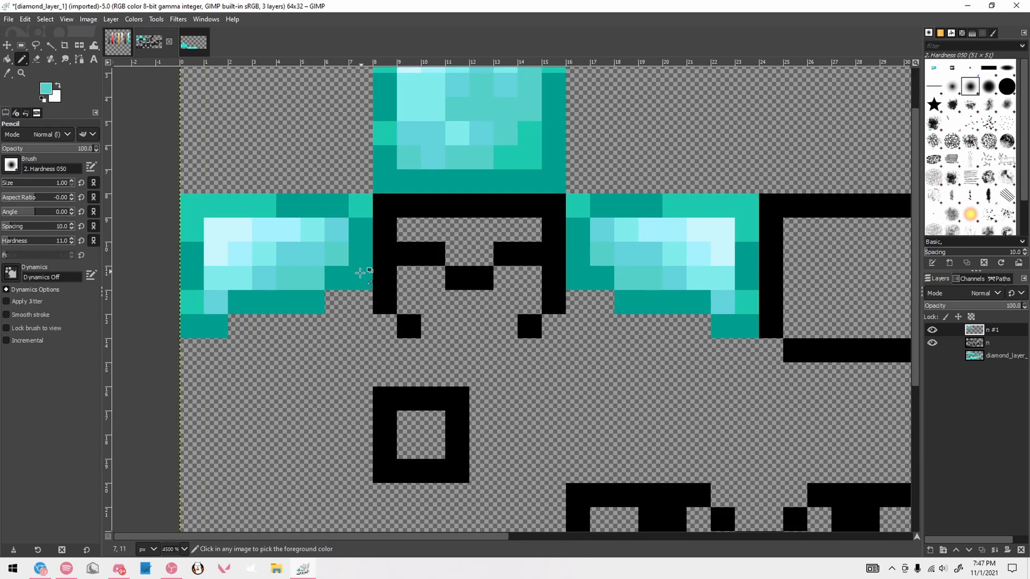
pyautogui.keyDown('ctrl'); pyautogui.click(363, 272); pyautogui.keyUp('ctrl')
pyautogui.moveTo(387, 256)
pyautogui.mouseDown()
pyautogui.moveTo(384, 296)
pyautogui.moveTo(408, 325)
pyautogui.mouseUp()
pyautogui.moveTo(530, 325); pyautogui.dragTo(553, 254)
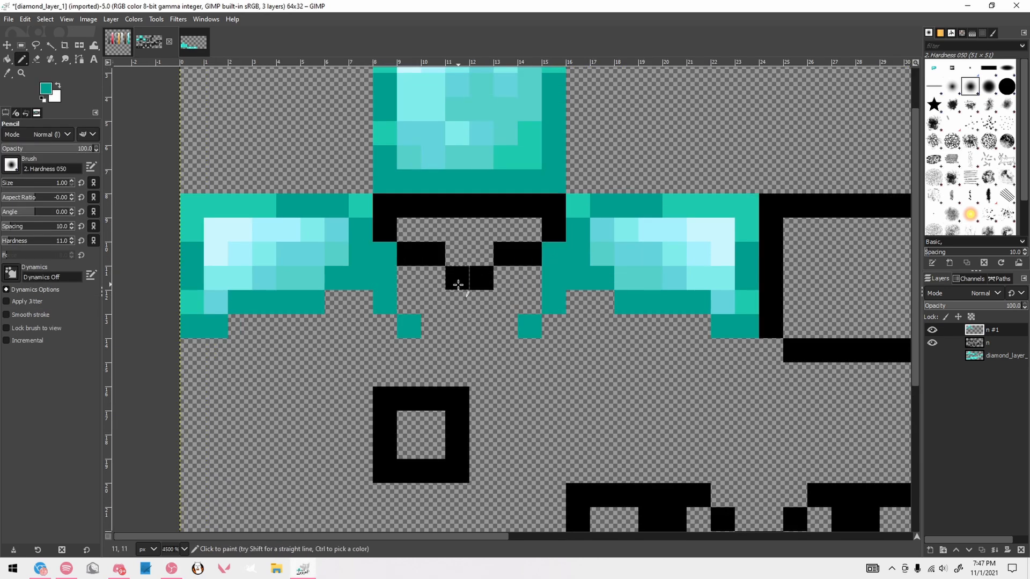
pyautogui.moveTo(457, 282); pyautogui.dragTo(481, 279)
pyautogui.click(503, 255)
pyautogui.click(430, 254)
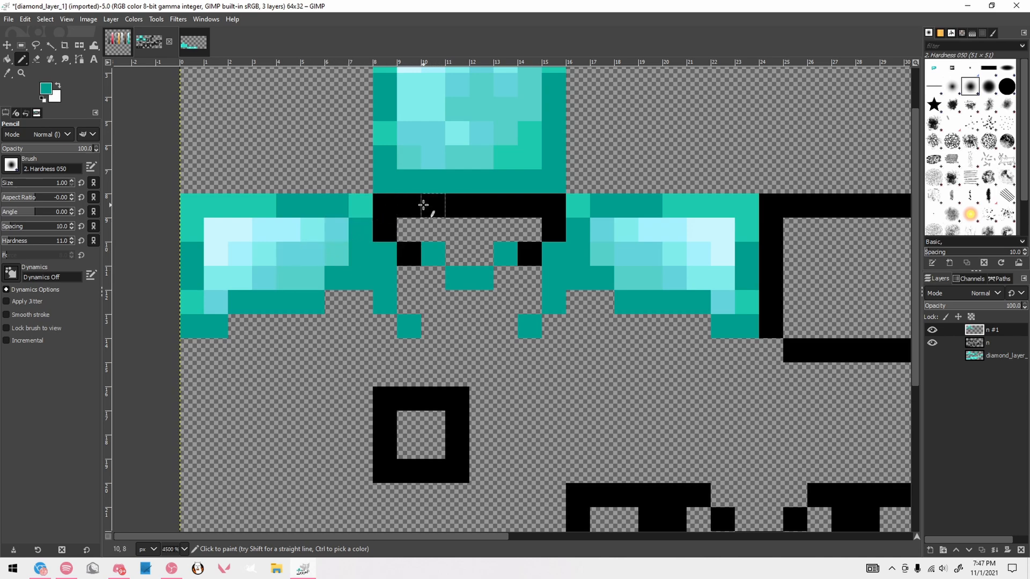
pyautogui.moveTo(427, 207); pyautogui.dragTo(483, 206)
# Recolor the remaining black outline pixels of the helmet's front face with the second-darkest teal
pyautogui.keyDown('ctrl'); pyautogui.click(242, 208); pyautogui.keyUp('ctrl')
pyautogui.moveTo(409, 206); pyautogui.dragTo(408, 254)
pyautogui.moveTo(506, 206)
pyautogui.mouseDown()
pyautogui.moveTo(546, 209)
pyautogui.moveTo(551, 231)
pyautogui.moveTo(528, 254)
pyautogui.mouseUp()
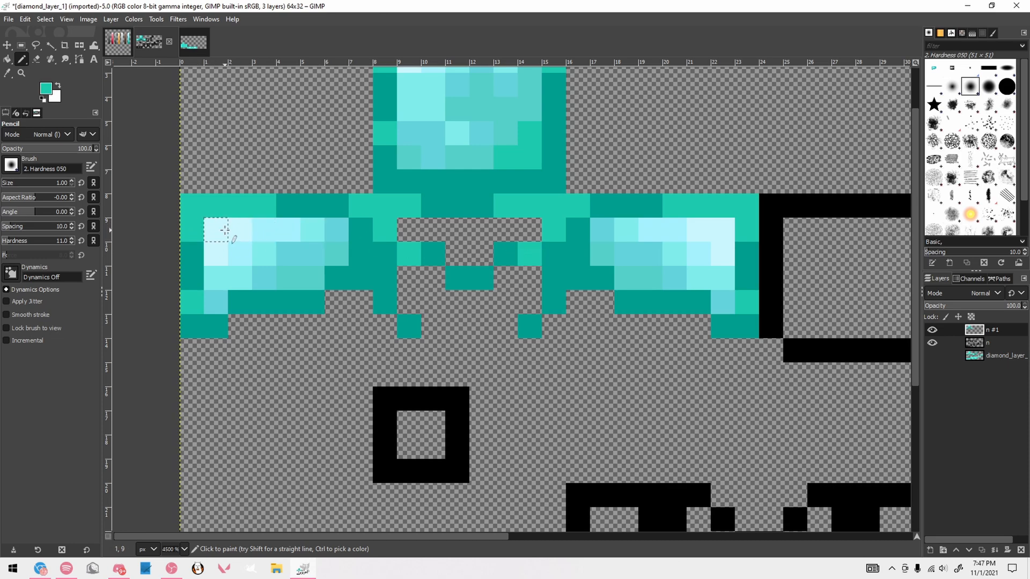
# Shade the inside of the helmet's front face from lightest to fourth-lightest cyan, sampling the tones from the left side face
pyautogui.keyDown('ctrl'); pyautogui.click(225, 230); pyautogui.keyUp('ctrl')
pyautogui.click(409, 230)
pyautogui.keyDown('ctrl'); pyautogui.click(264, 228); pyautogui.keyUp('ctrl')
pyautogui.moveTo(433, 228); pyautogui.dragTo(506, 230)
pyautogui.keyDown('ctrl'); pyautogui.click(287, 240); pyautogui.keyUp('ctrl')
pyautogui.click(457, 253)
pyautogui.keyDown('ctrl'); pyautogui.click(294, 268); pyautogui.keyUp('ctrl')
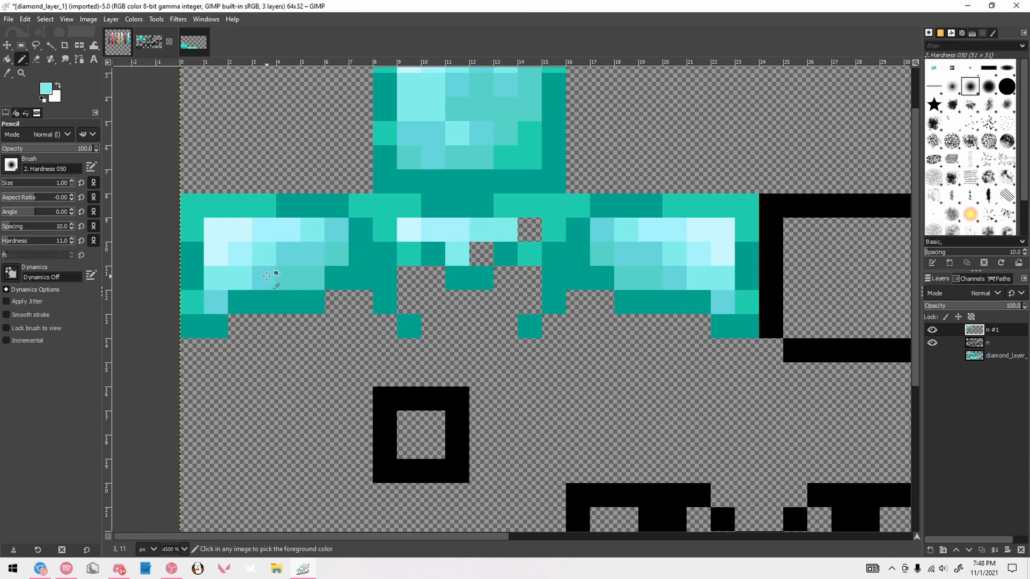
pyautogui.click(481, 253)
pyautogui.click(530, 229)
# Rework the top edge of the helmet's front face, shifting its darkest-teal segment right of center and filling with second-darkest teal
pyautogui.scroll(-5, 539, 234)
pyautogui.scroll(-1, 539, 235)
pyautogui.scroll(4, 538, 231)
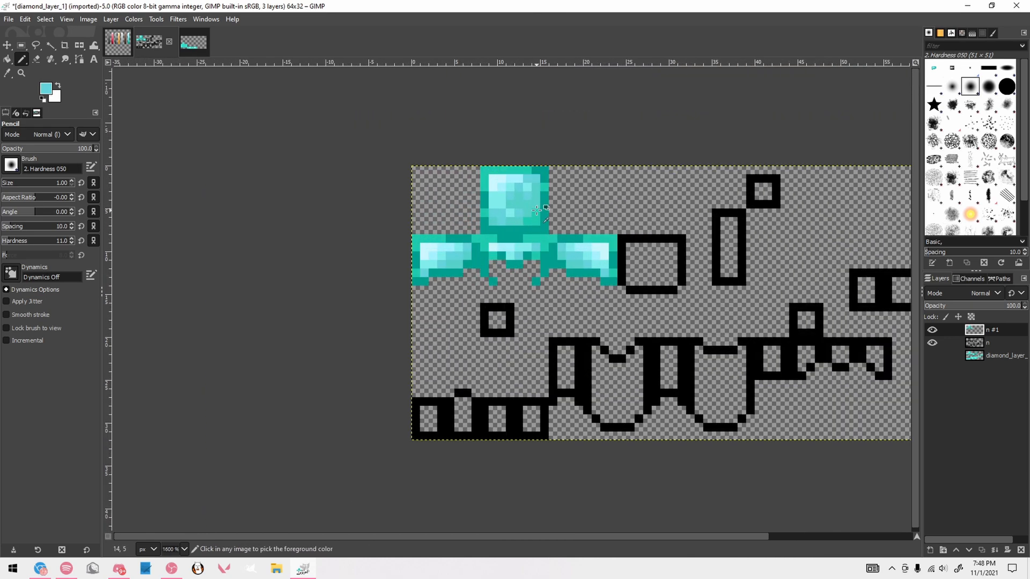
pyautogui.scroll(1, 530, 226)
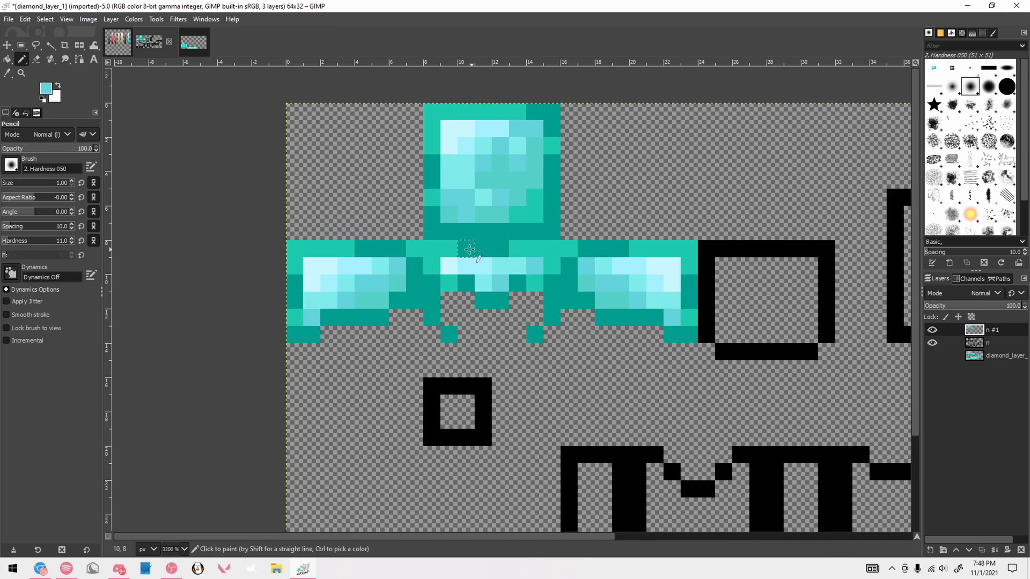
pyautogui.keyDown('ctrl'); pyautogui.click(452, 250); pyautogui.keyUp('ctrl')
pyautogui.moveTo(467, 248)
pyautogui.mouseDown()
pyautogui.moveTo(540, 250)
pyautogui.moveTo(560, 274)
pyautogui.moveTo(534, 252)
pyautogui.moveTo(501, 249)
pyautogui.mouseUp()
# Recolor the lower, side and part of the top outline of the helmet's back face with the darkest teal
pyautogui.keyDown('ctrl'); pyautogui.click(558, 279); pyautogui.keyUp('ctrl')
pyautogui.scroll(-1, 595, 331)
pyautogui.moveTo(385, 535); pyautogui.dragTo(456, 536)
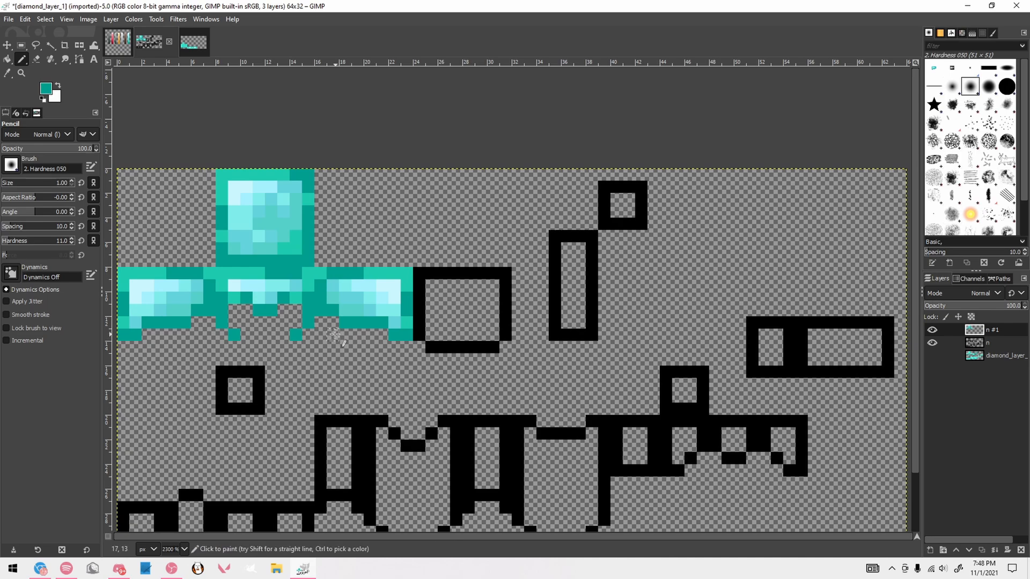
pyautogui.scroll(1, 335, 335)
pyautogui.moveTo(452, 321)
pyautogui.mouseDown()
pyautogui.moveTo(455, 337)
pyautogui.moveTo(561, 352)
pyautogui.moveTo(575, 335)
pyautogui.moveTo(572, 280)
pyautogui.moveTo(519, 250)
pyautogui.mouseUp()
pyautogui.click(460, 274)
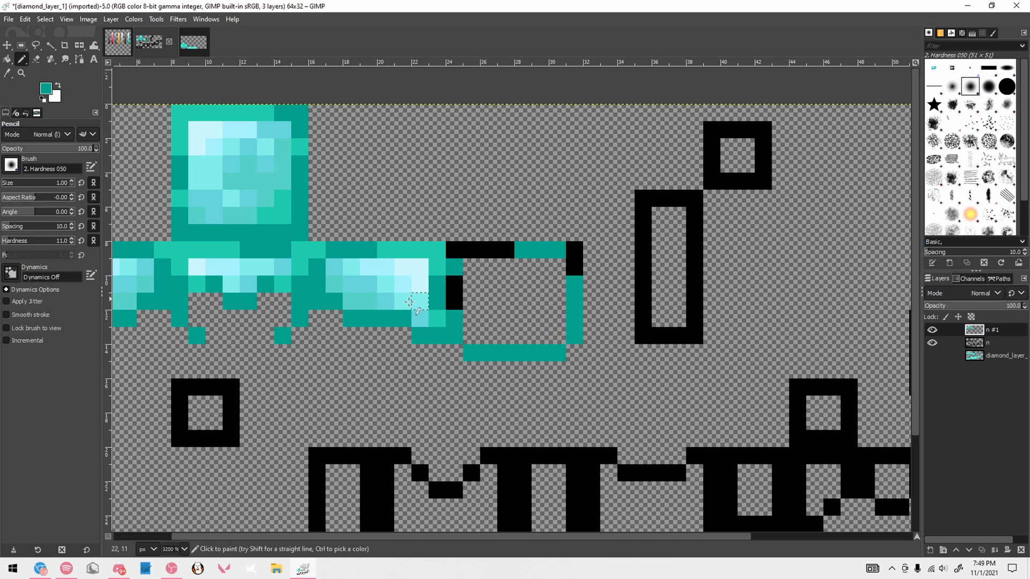
pyautogui.click(454, 285)
# Fill the remaining black outline pixels of the helmet's back face with the second-darkest teal
pyautogui.keyDown('ctrl'); pyautogui.click(437, 319); pyautogui.keyUp('ctrl')
pyautogui.click(454, 302)
pyautogui.moveTo(455, 250); pyautogui.dragTo(506, 250)
pyautogui.moveTo(575, 251); pyautogui.dragTo(573, 270)
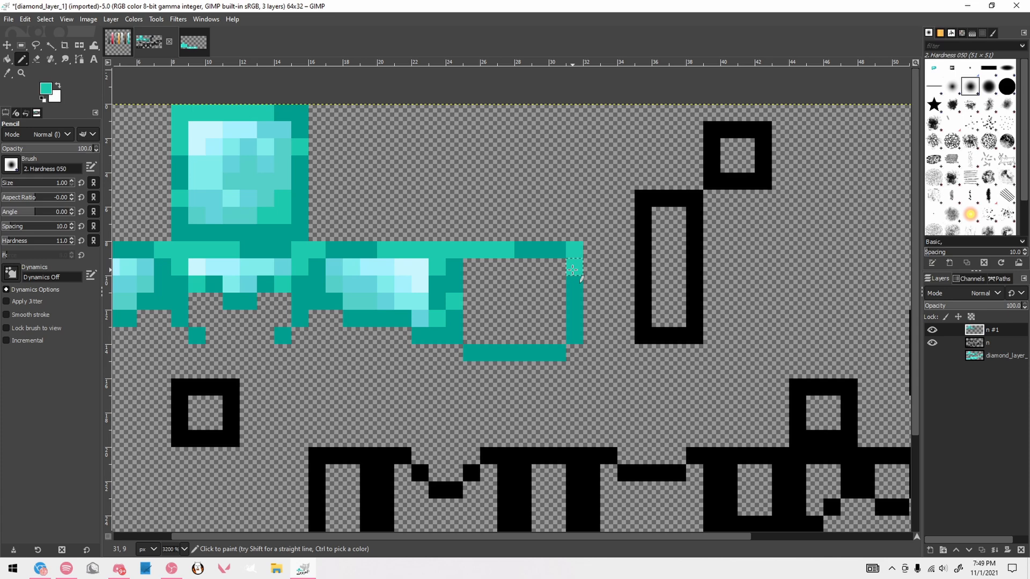
pyautogui.click(489, 215)
pyautogui.hotkey('ctrl', 'z')
pyautogui.keyDown('ctrl'); pyautogui.click(410, 267); pyautogui.keyUp('ctrl')
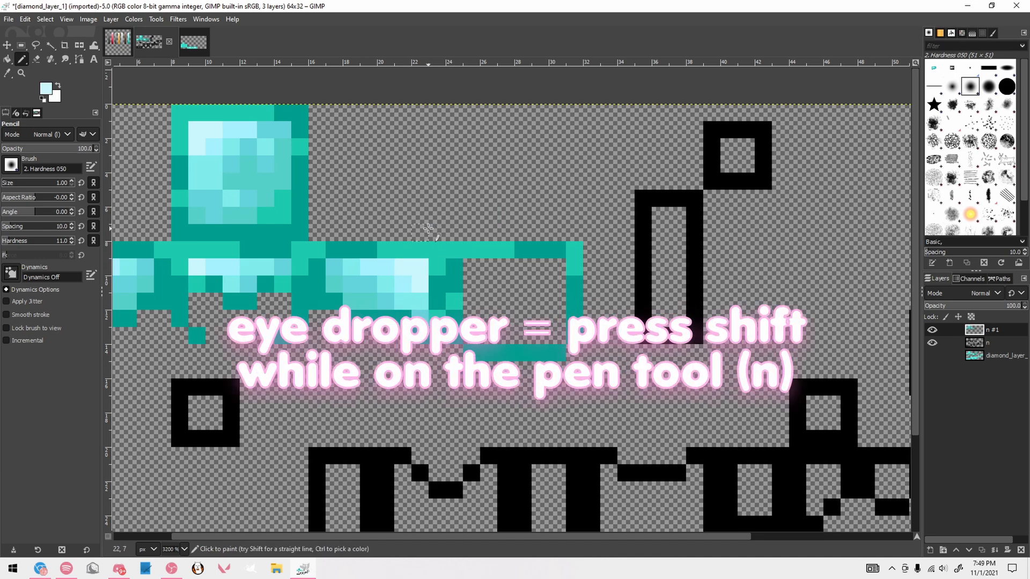
pyautogui.moveTo(432, 198)
pyautogui.mouseDown()
pyautogui.moveTo(494, 203)
pyautogui.moveTo(518, 232)
pyautogui.moveTo(549, 122)
pyautogui.mouseUp()
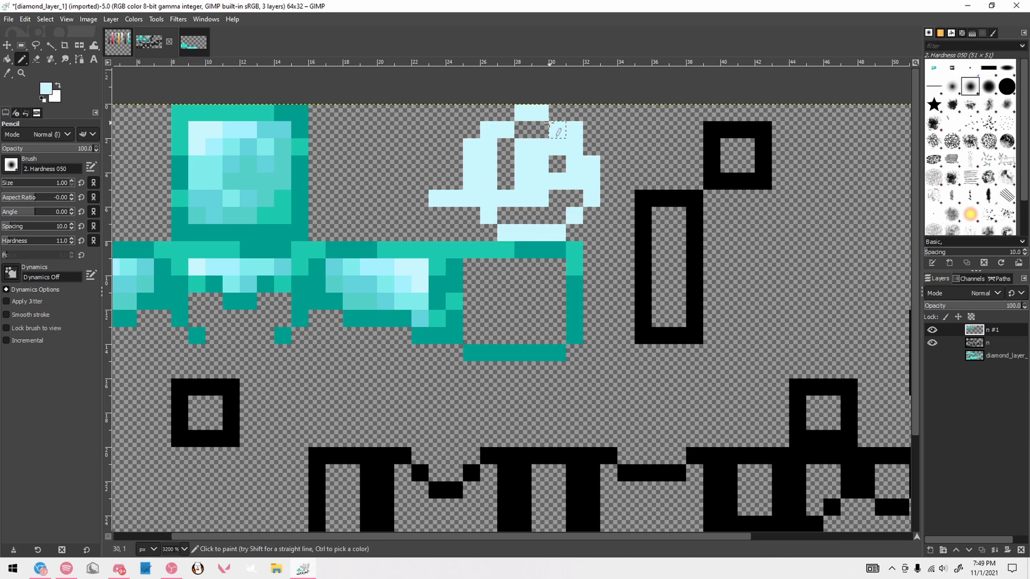
pyautogui.hotkey('ctrl', 'z')
pyautogui.hotkey('ctrl', 'z')
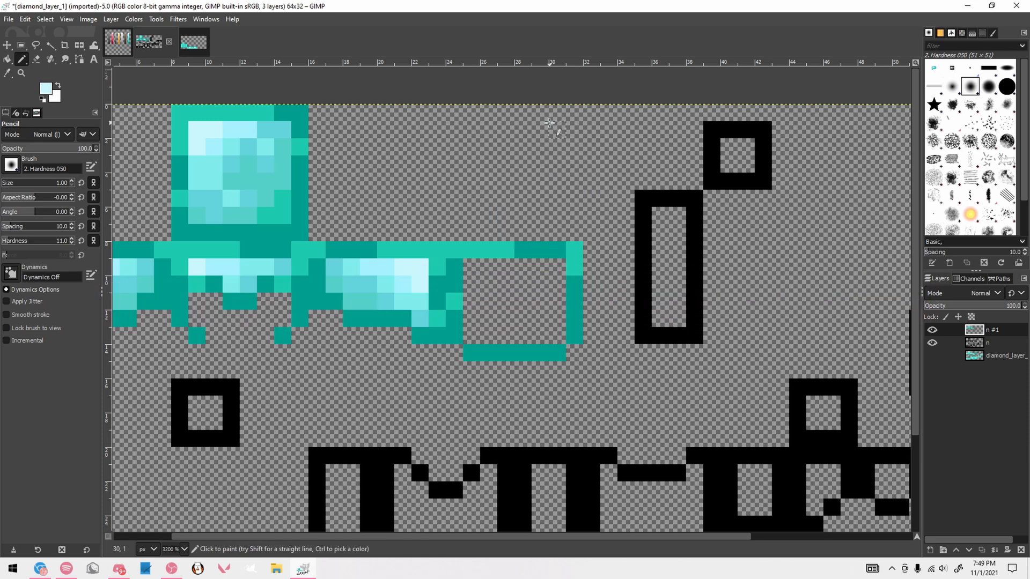
pyautogui.click(506, 152)
pyautogui.hotkey('ctrl', 'z')
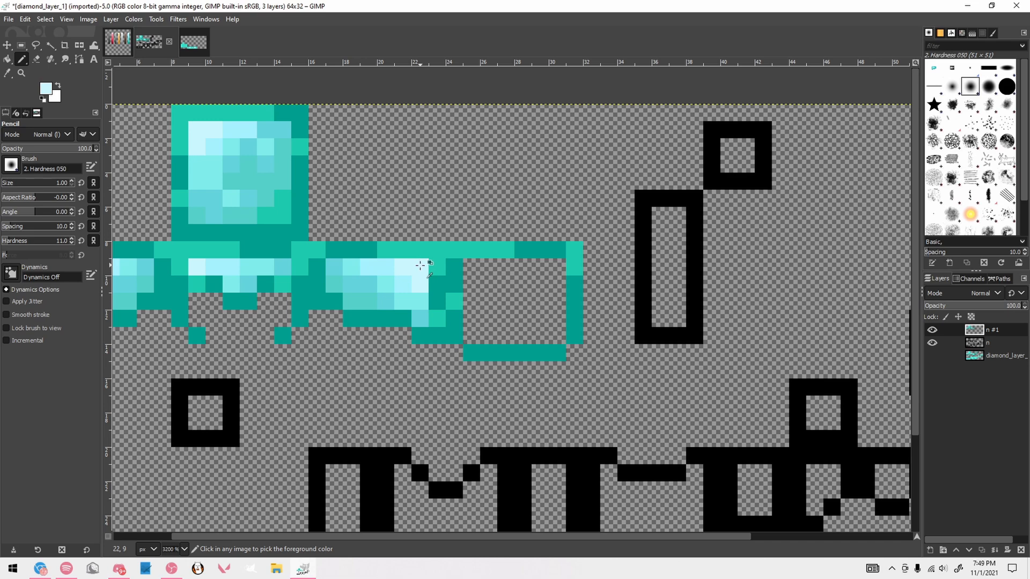
# Try a light-cyan pencil pixel and a bucket fill on the empty canvas above the helmet's side face, undoing each
pyautogui.click(431, 212)
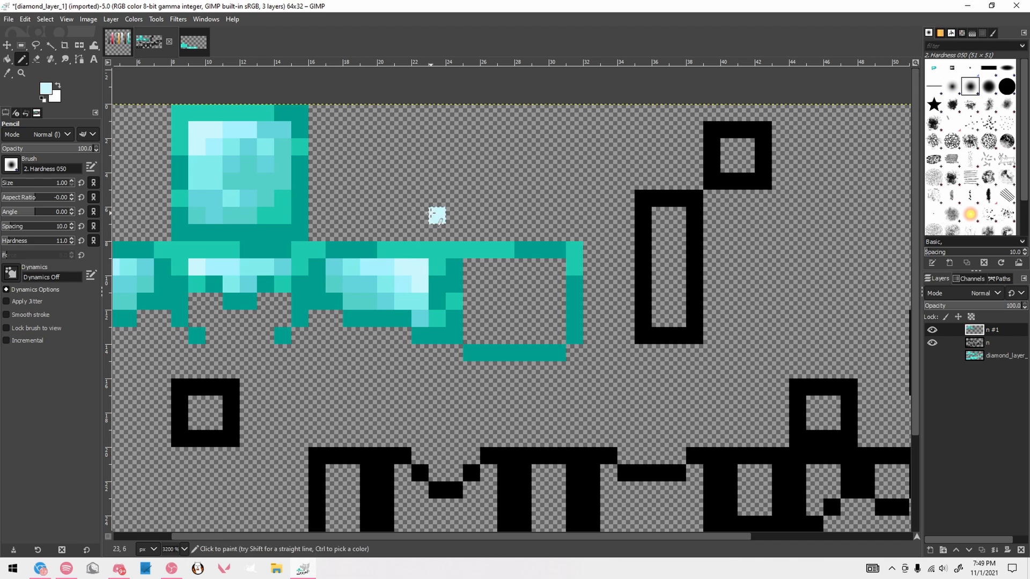
pyautogui.hotkey('ctrl', 'z')
pyautogui.hotkey('shift', 'b')
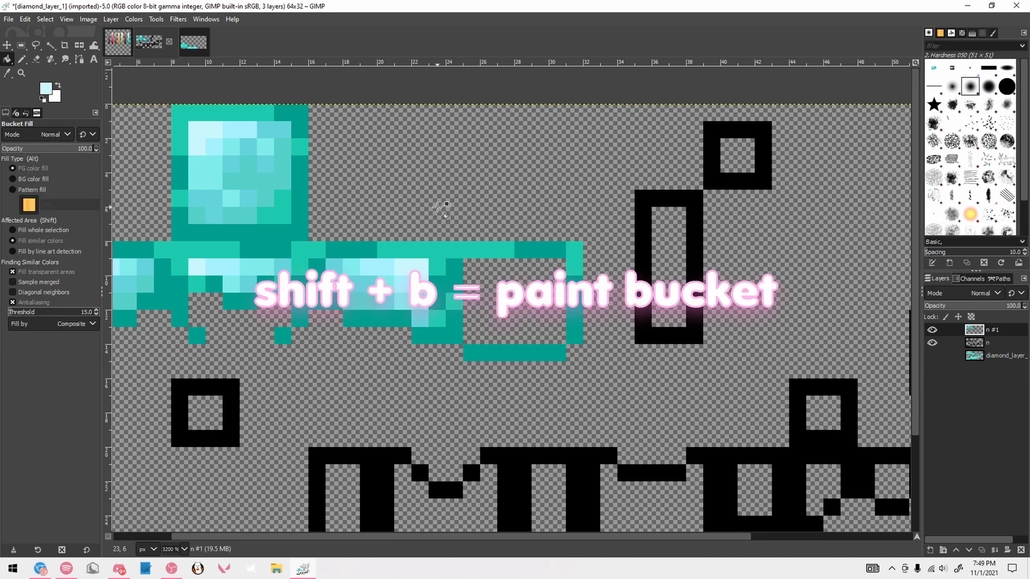
pyautogui.click(439, 207)
pyautogui.hotkey('ctrl', 'z')
# Try overlapping rectangular selections around the helmet's back face, adding one area and subtracting another, clear the selection and return to the Pencil tool
pyautogui.press('r')
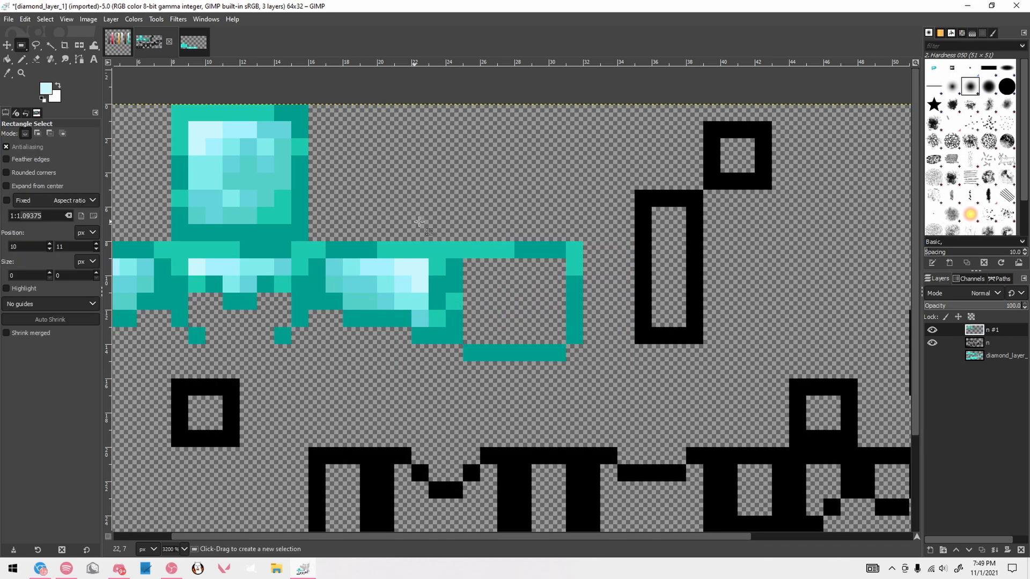
pyautogui.moveTo(360, 157); pyautogui.dragTo(673, 377)
pyautogui.hotkey('ctrl', 'z')
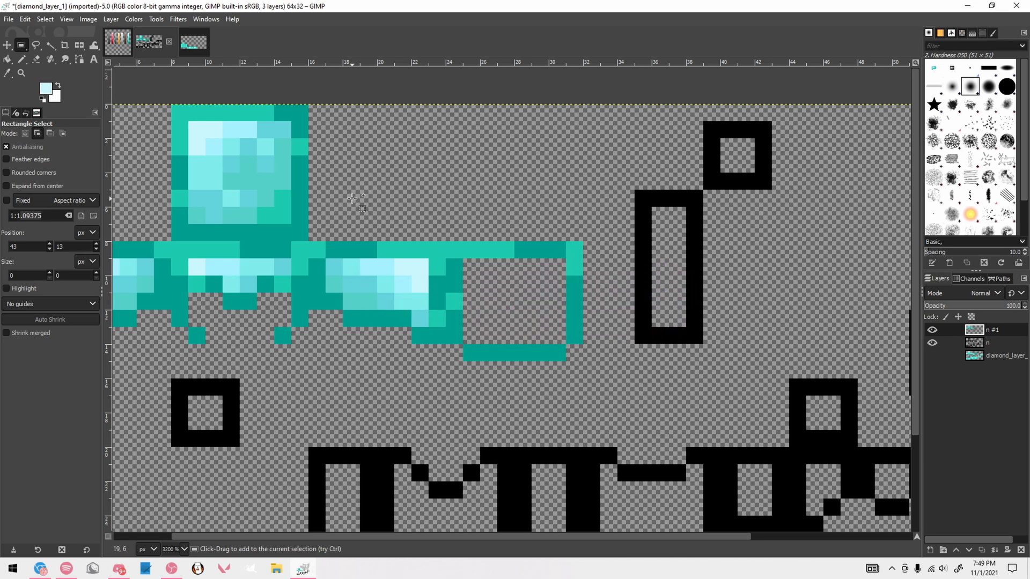
pyautogui.moveTo(358, 204); pyautogui.dragTo(649, 377)
pyautogui.moveTo(429, 157); pyautogui.dragTo(751, 354)
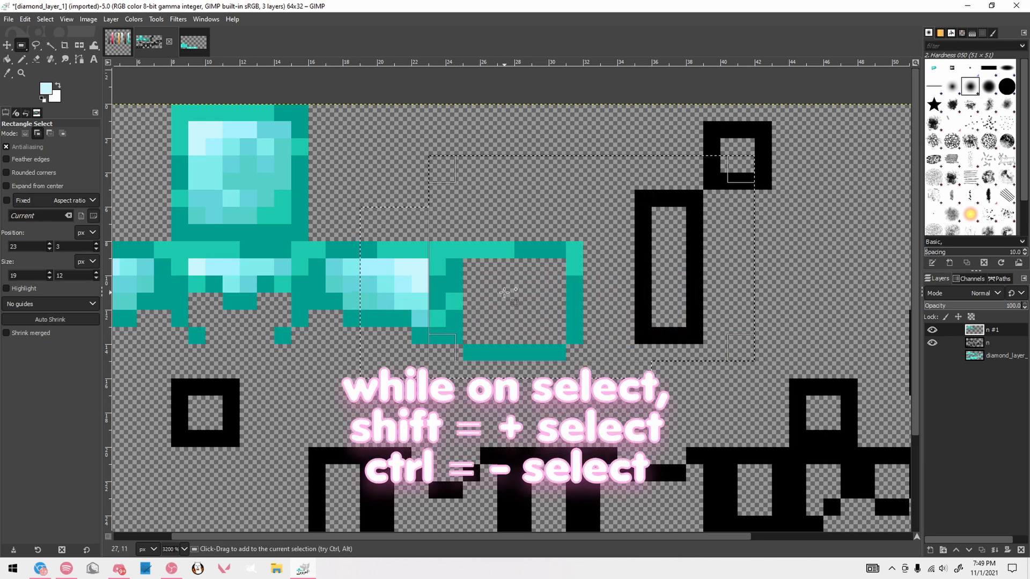
pyautogui.moveTo(379, 192); pyautogui.dragTo(770, 411)
pyautogui.click(539, 370)
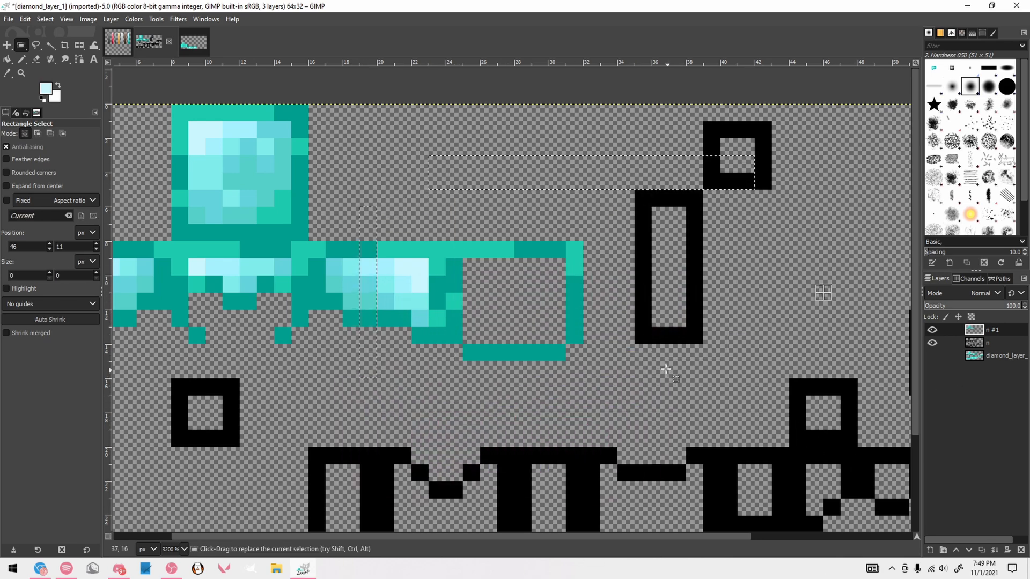
pyautogui.press('n')
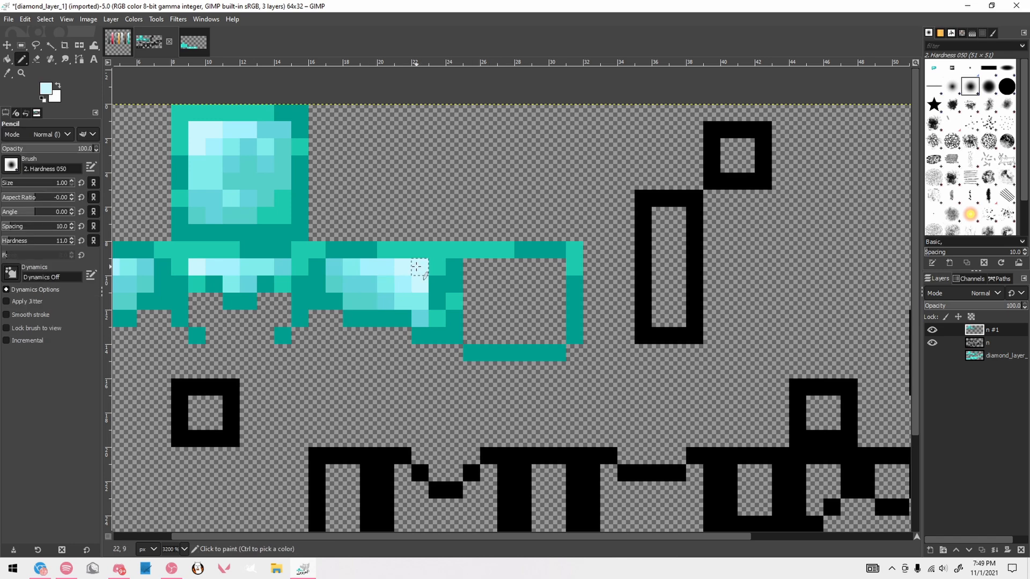
pyautogui.scroll(-3, 378, 268)
pyautogui.scroll(2, 378, 268)
pyautogui.scroll(-1, 378, 268)
pyautogui.scroll(1, 378, 269)
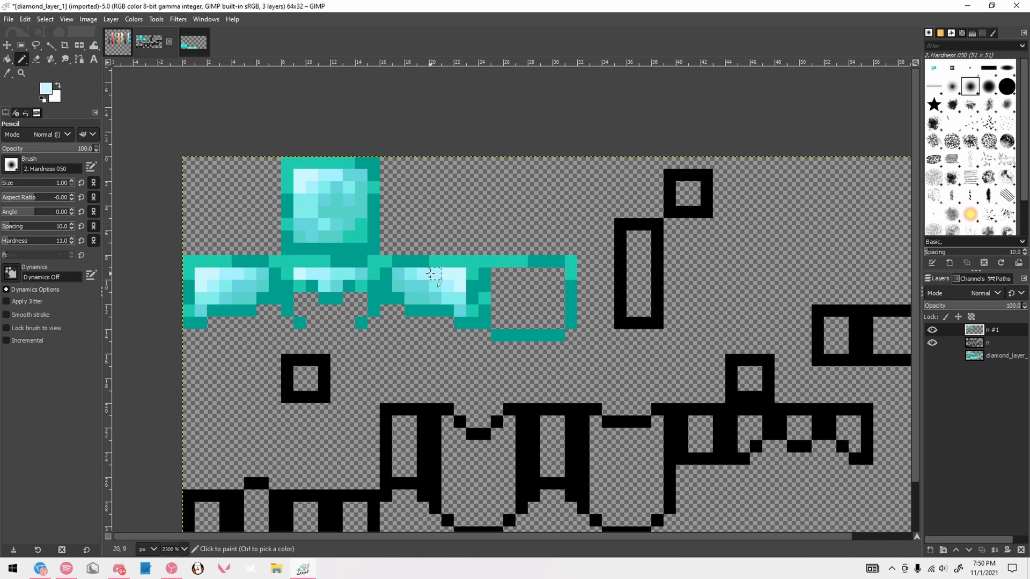
# Pencil highlight pixels in the two lightest cyans into the upper-left interior of the helmet's back face
pyautogui.scroll(-2, 518, 275)
pyautogui.scroll(4, 517, 276)
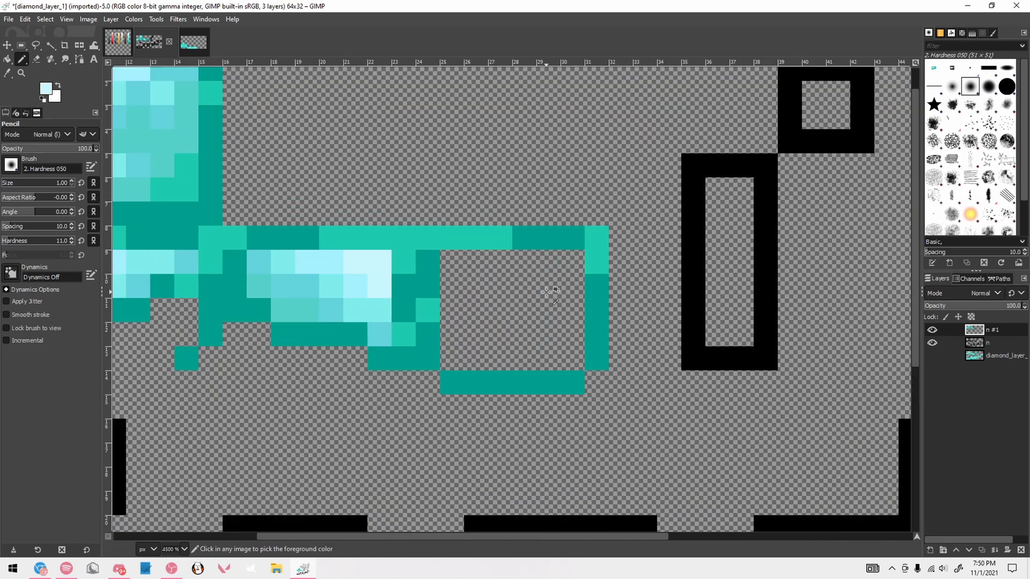
pyautogui.click(456, 265)
pyautogui.scroll(-1, 456, 265)
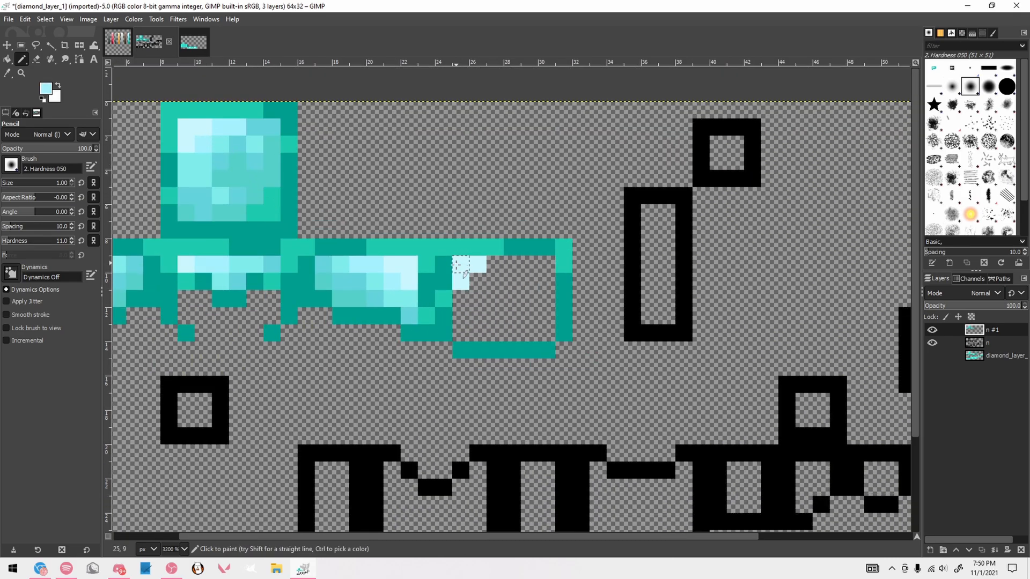
pyautogui.moveTo(479, 279); pyautogui.dragTo(514, 269)
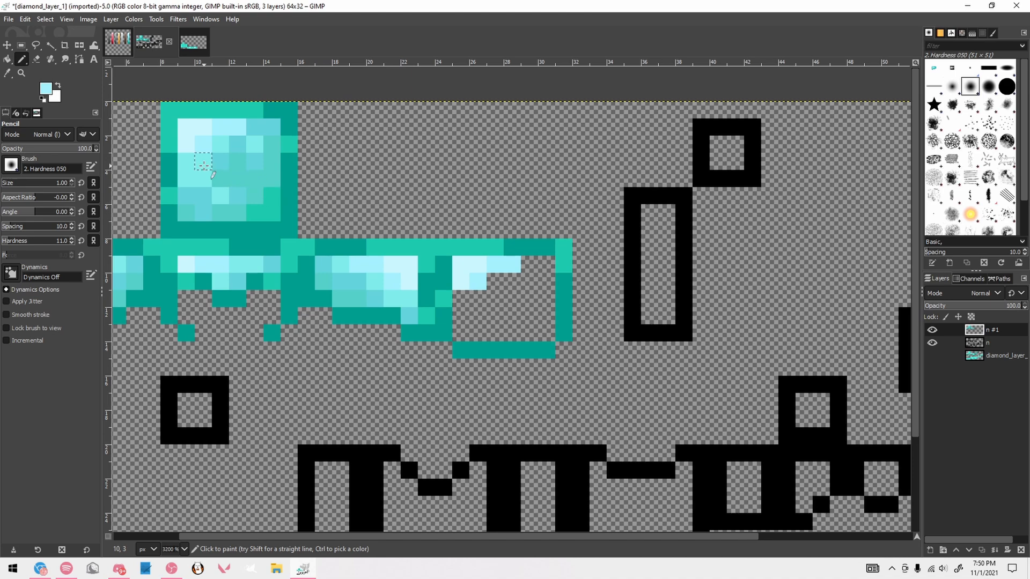
# Surround the highlight on the helmet's back face with pixels of the third- and fourth-lightest cyan sampled from the helmet's top face
pyautogui.keyDown('ctrl'); pyautogui.click(204, 166); pyautogui.keyUp('ctrl')
pyautogui.moveTo(462, 299); pyautogui.dragTo(478, 314)
pyautogui.click(492, 282)
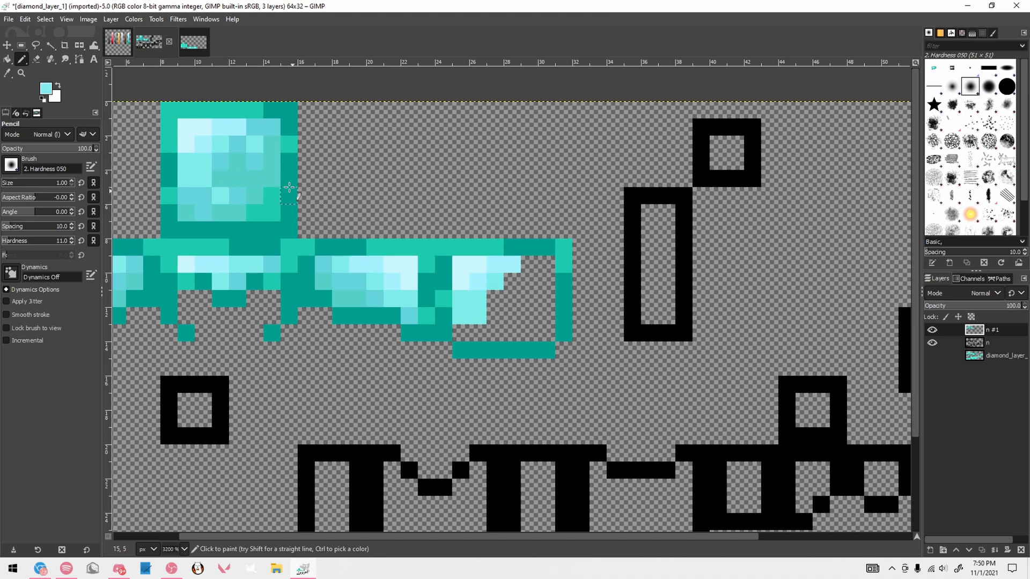
pyautogui.keyDown('ctrl'); pyautogui.click(279, 138); pyautogui.keyUp('ctrl')
pyautogui.moveTo(500, 294); pyautogui.dragTo(546, 262)
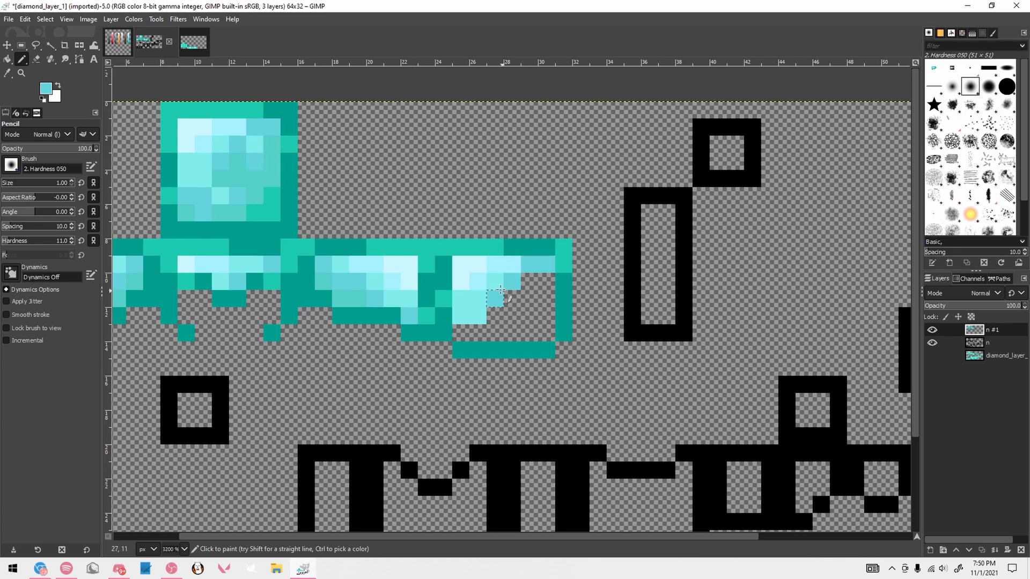
pyautogui.click(527, 297)
pyautogui.keyDown('ctrl'); pyautogui.click(257, 141); pyautogui.keyUp('ctrl')
pyautogui.click(525, 278)
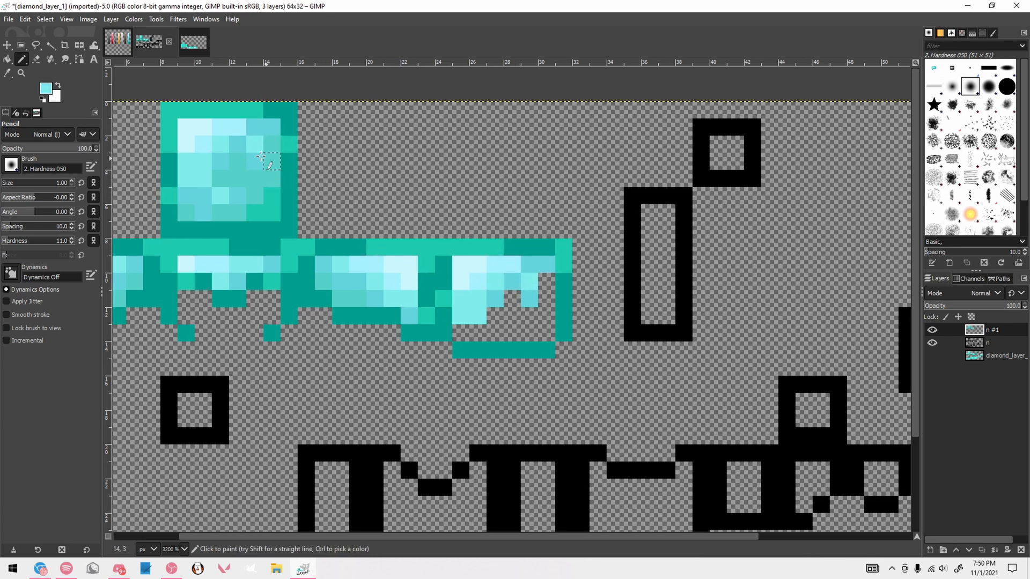
# Paint fourth-lightest cyan along the lower interior of the helmet's back face and fill its center and right side with medium teal
pyautogui.keyDown('ctrl'); pyautogui.click(212, 198); pyautogui.keyUp('ctrl')
pyautogui.moveTo(475, 331); pyautogui.dragTo(495, 332)
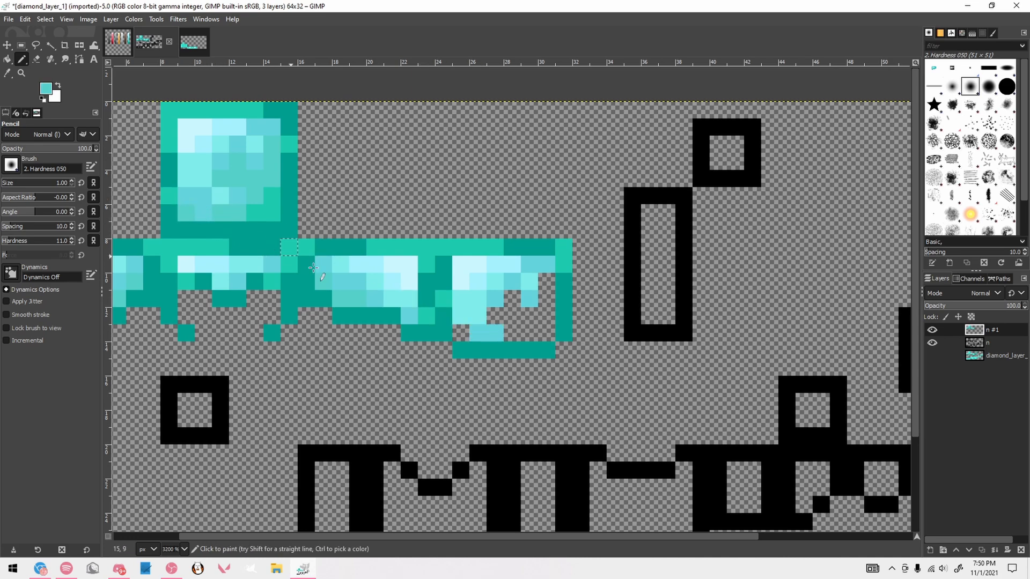
pyautogui.click(467, 333)
pyautogui.moveTo(511, 319)
pyautogui.mouseDown()
pyautogui.moveTo(512, 306)
pyautogui.moveTo(547, 280)
pyautogui.mouseUp()
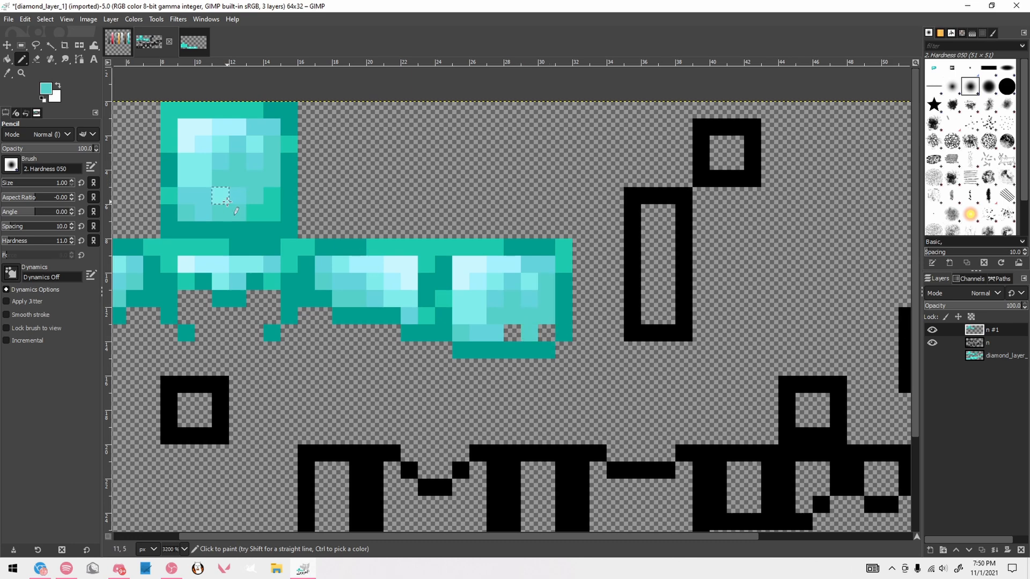
# Fill the remaining lower interior pixels of the helmet's back face, shading its lower-right corner with the second-darkest teal
pyautogui.click(512, 328)
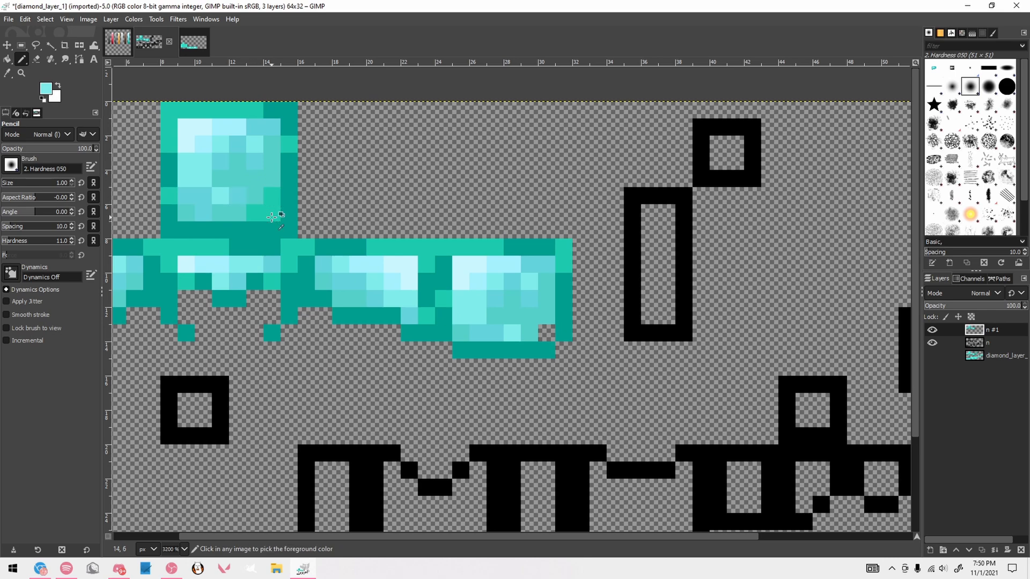
pyautogui.keyDown('ctrl'); pyautogui.click(274, 202); pyautogui.keyUp('ctrl')
pyautogui.click(545, 334)
pyautogui.scroll(-1, 582, 312)
pyautogui.scroll(-1, 582, 312)
pyautogui.scroll(3, 546, 311)
pyautogui.keyDown('ctrl'); pyautogui.click(524, 354); pyautogui.keyUp('ctrl')
pyautogui.click(545, 362)
pyautogui.scroll(-4, 544, 364)
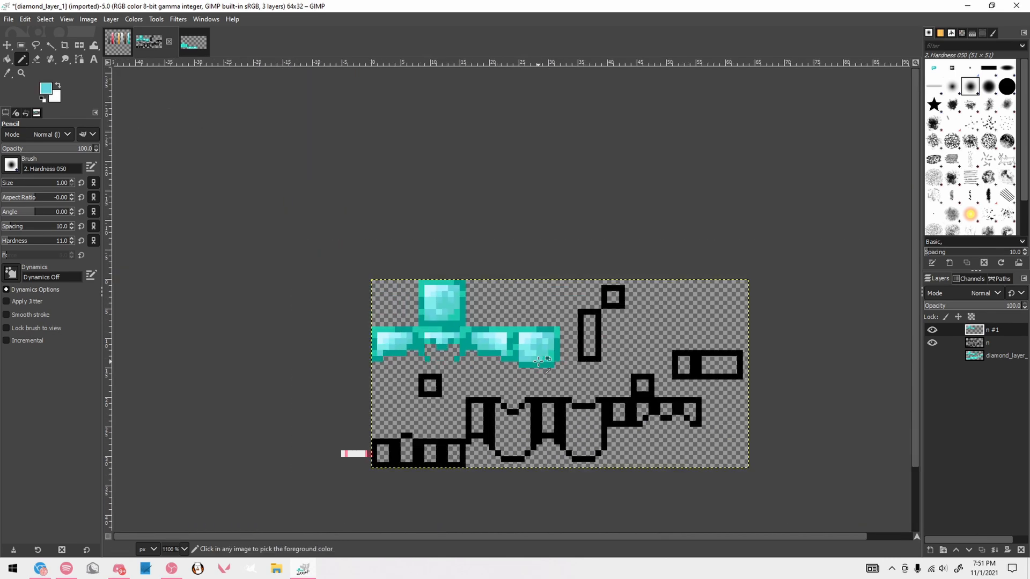
# Recolor the lower outline and top edge of the first boot face with the darkest palette teal
pyautogui.scroll(3, 545, 365)
pyautogui.scroll(-2, 543, 360)
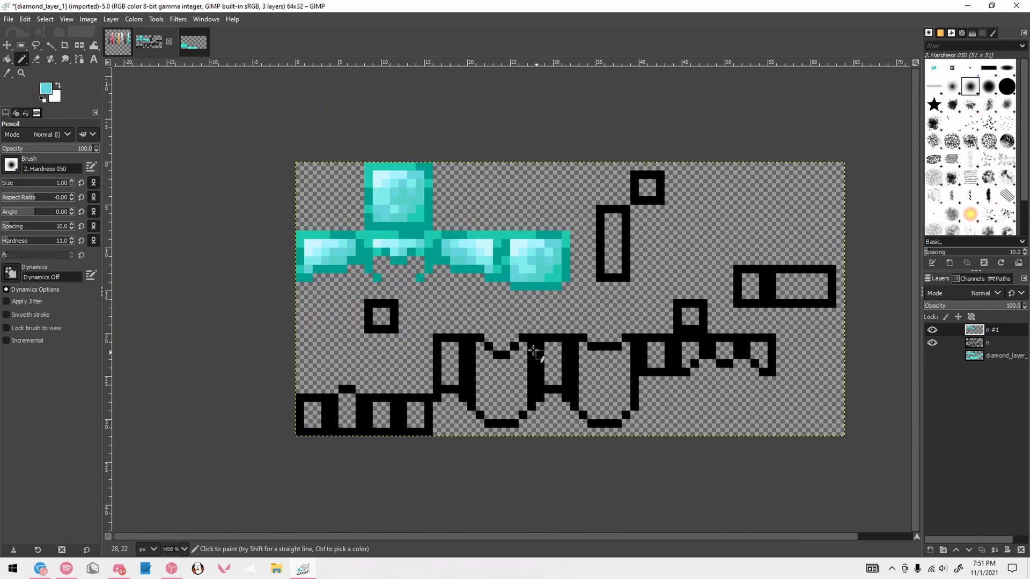
pyautogui.scroll(-2, 436, 370)
pyautogui.scroll(3, 412, 376)
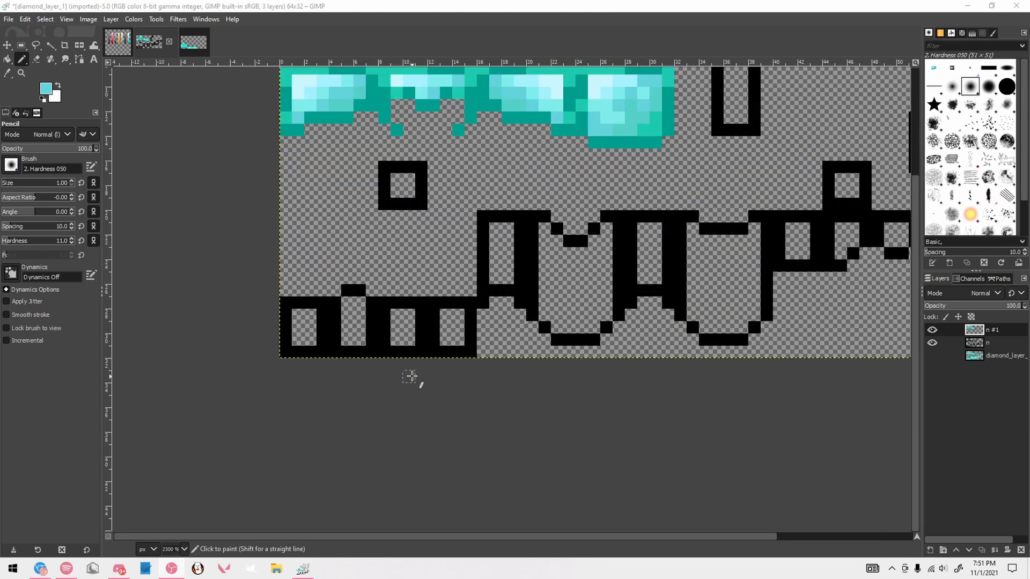
pyautogui.scroll(1, 412, 377)
pyautogui.scroll(1, 230, 273)
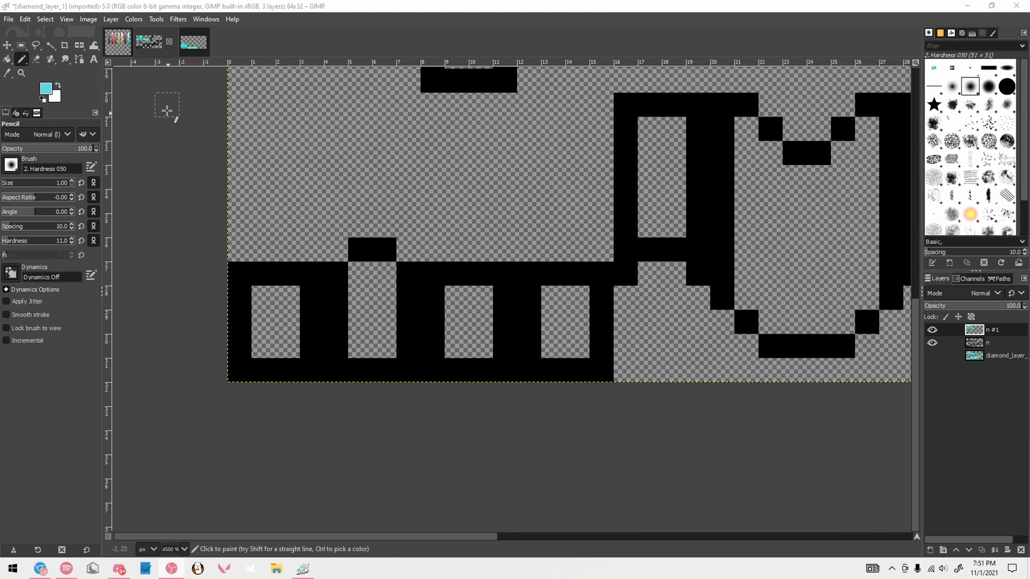
pyautogui.click(193, 43)
pyautogui.click(117, 42)
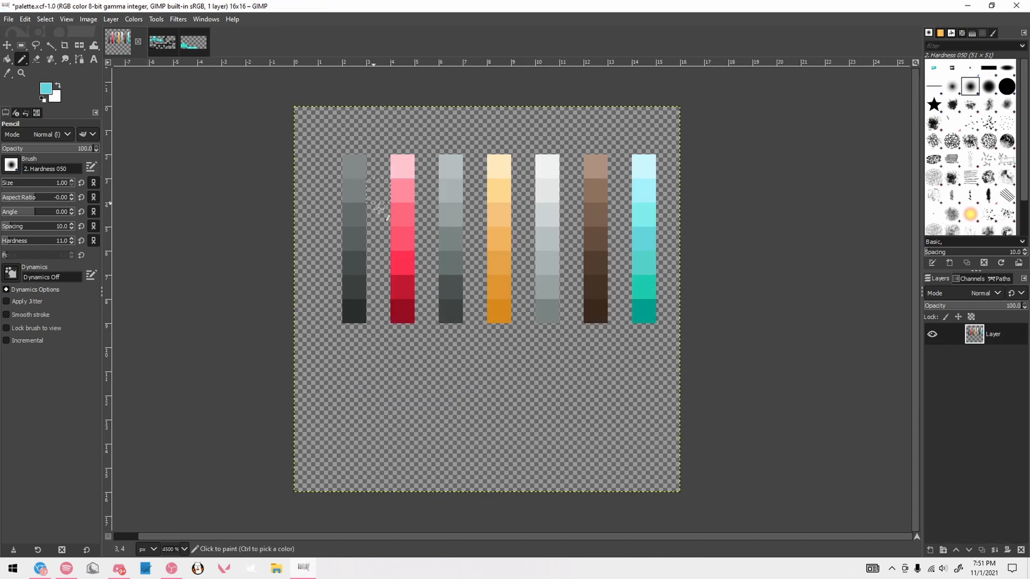
pyautogui.keyDown('ctrl'); pyautogui.click(644, 311); pyautogui.keyUp('ctrl')
pyautogui.click(162, 42)
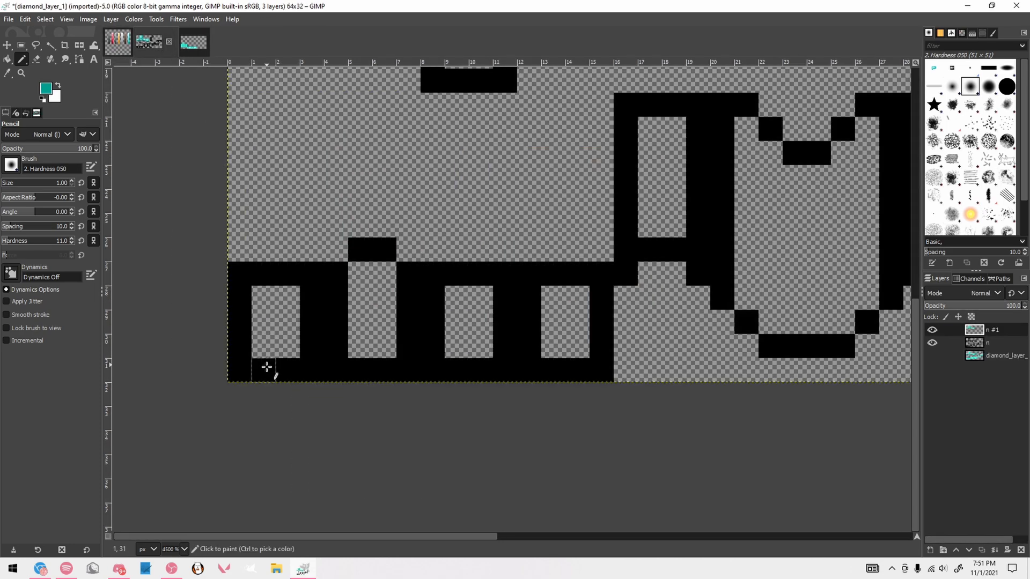
pyautogui.moveTo(240, 370)
pyautogui.mouseDown()
pyautogui.moveTo(239, 361)
pyautogui.moveTo(312, 369)
pyautogui.moveTo(312, 323)
pyautogui.mouseUp()
pyautogui.moveTo(289, 273); pyautogui.dragTo(264, 274)
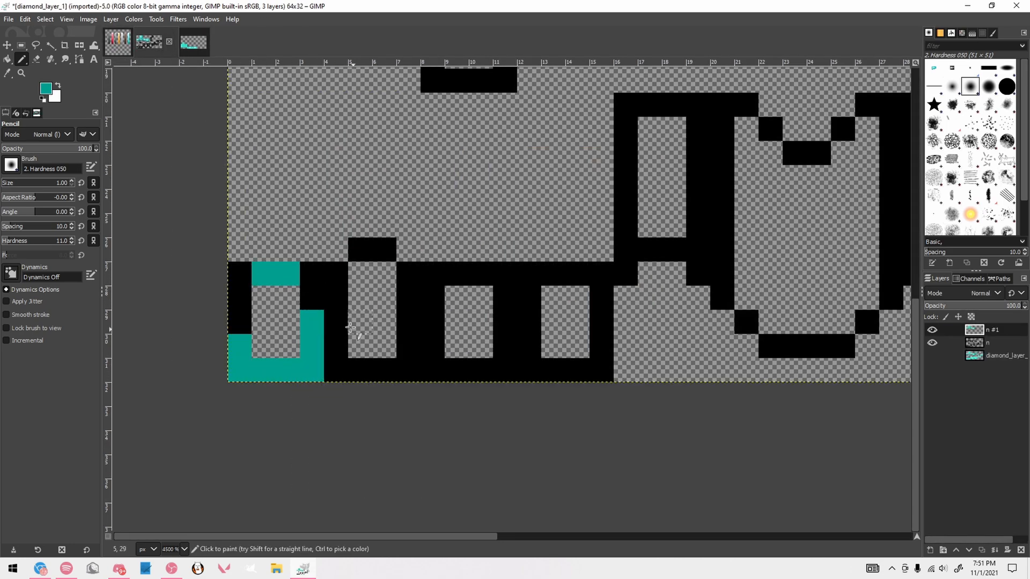
# Recolor the lower outline and raised top edge of the second boot face with the darkest teal
pyautogui.moveTo(339, 325)
pyautogui.mouseDown()
pyautogui.moveTo(355, 371)
pyautogui.moveTo(390, 370)
pyautogui.moveTo(404, 324)
pyautogui.mouseUp()
pyautogui.hotkey('ctrl', 'z')
pyautogui.moveTo(357, 248); pyautogui.dragTo(383, 250)
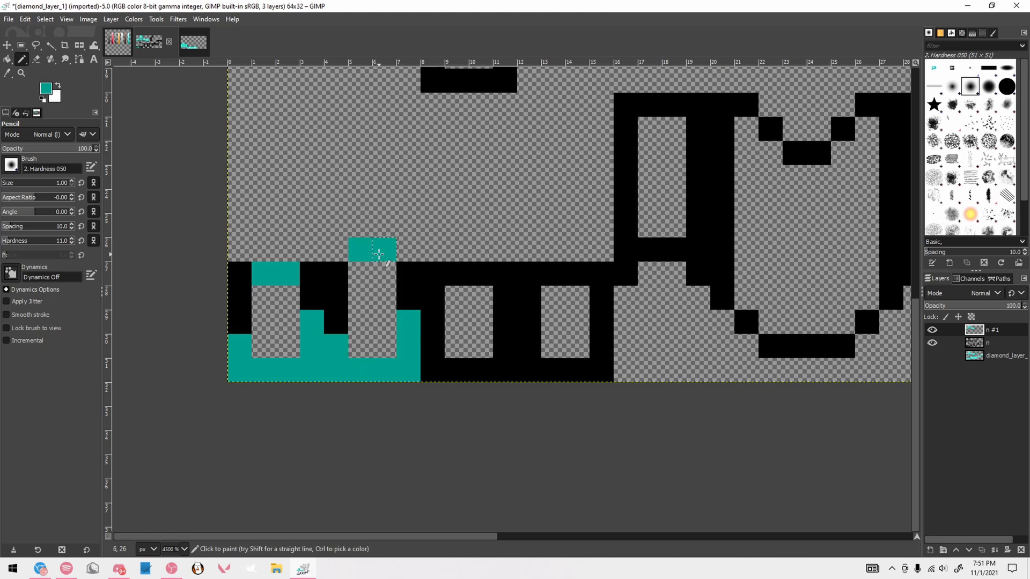
pyautogui.click(336, 274)
# Fill the remaining black outline of the first two boot faces with the second-darkest teal, darkening one top-edge pixel between them
pyautogui.click(117, 42)
pyautogui.keyDown('ctrl'); pyautogui.click(644, 294); pyautogui.keyUp('ctrl')
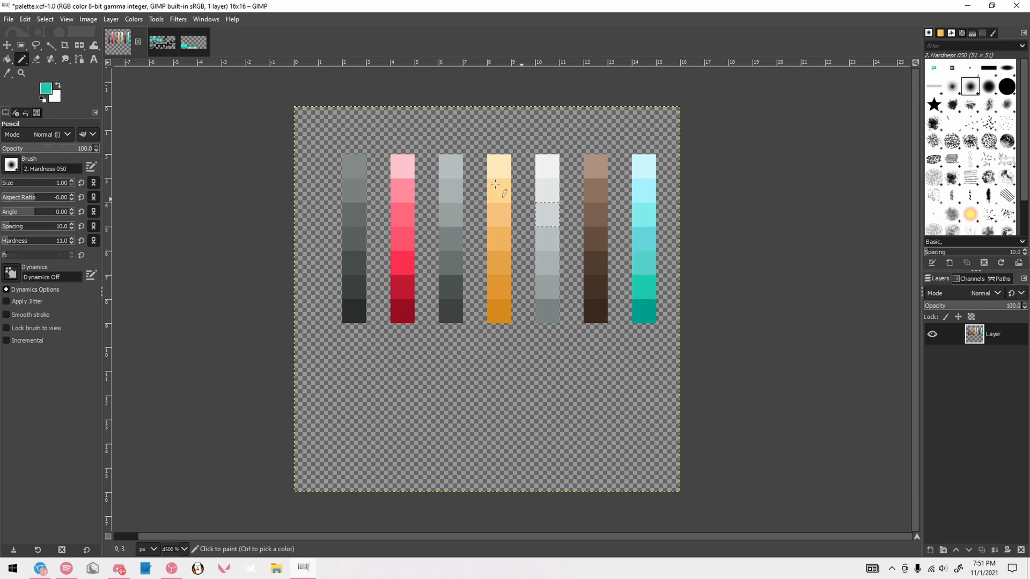
pyautogui.click(149, 42)
pyautogui.moveTo(240, 273); pyautogui.dragTo(240, 322)
pyautogui.moveTo(312, 273)
pyautogui.mouseDown()
pyautogui.moveTo(336, 300)
pyautogui.moveTo(335, 321)
pyautogui.mouseUp()
pyautogui.moveTo(406, 301); pyautogui.dragTo(408, 272)
pyautogui.keyDown('ctrl'); pyautogui.click(287, 274); pyautogui.keyUp('ctrl')
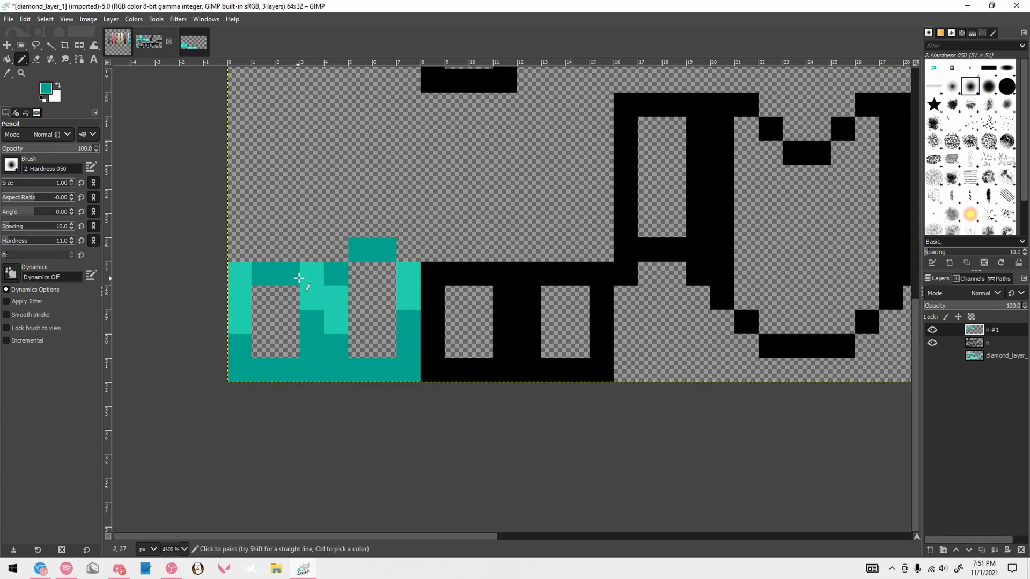
pyautogui.click(311, 273)
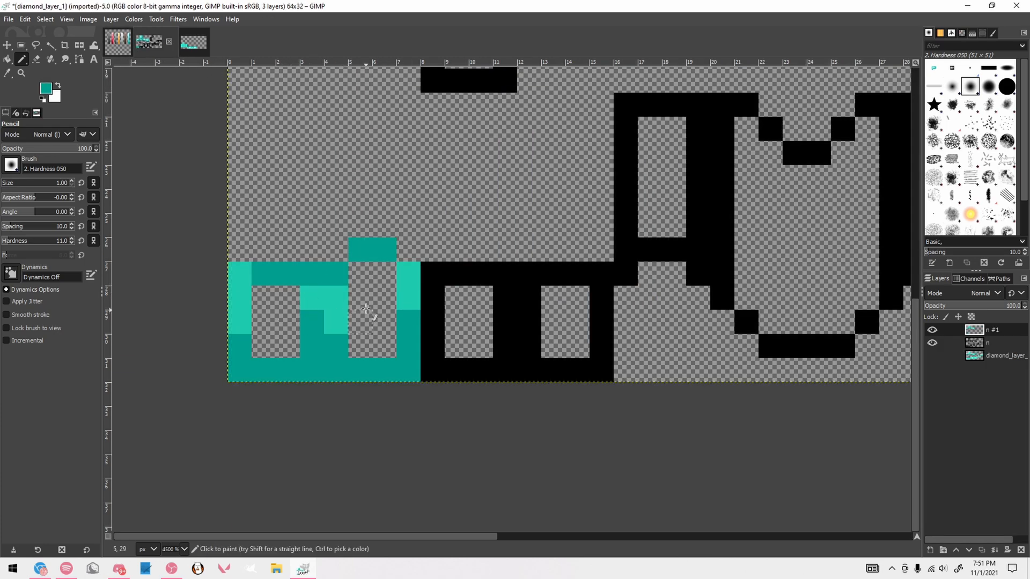
# Add a lightest-cyan highlight pixel to the second boot face and second-lightest cyan pixels to the first two boot faces
pyautogui.click(117, 41)
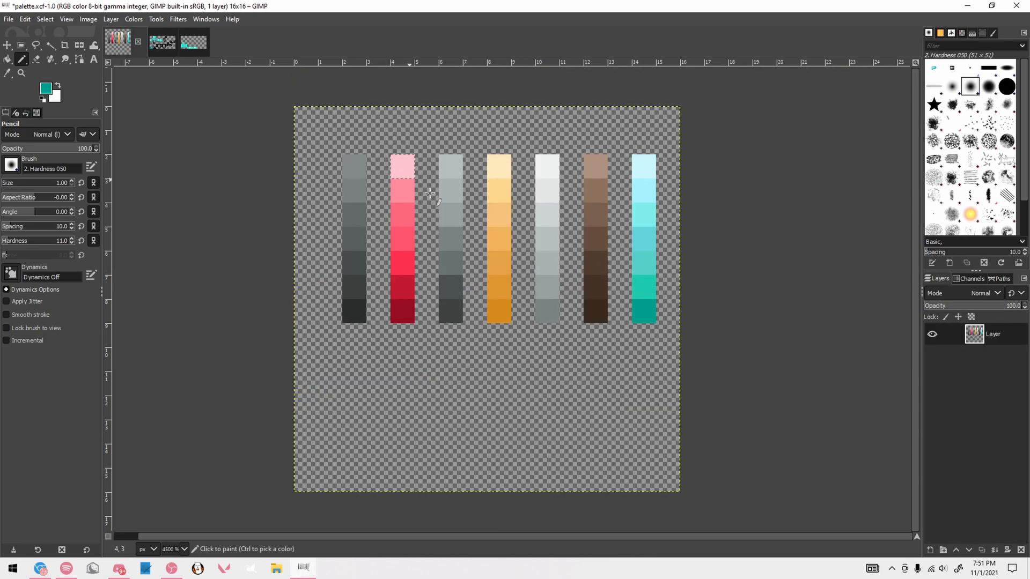
pyautogui.keyDown('ctrl'); pyautogui.click(643, 164); pyautogui.keyUp('ctrl')
pyautogui.click(149, 42)
pyautogui.click(360, 274)
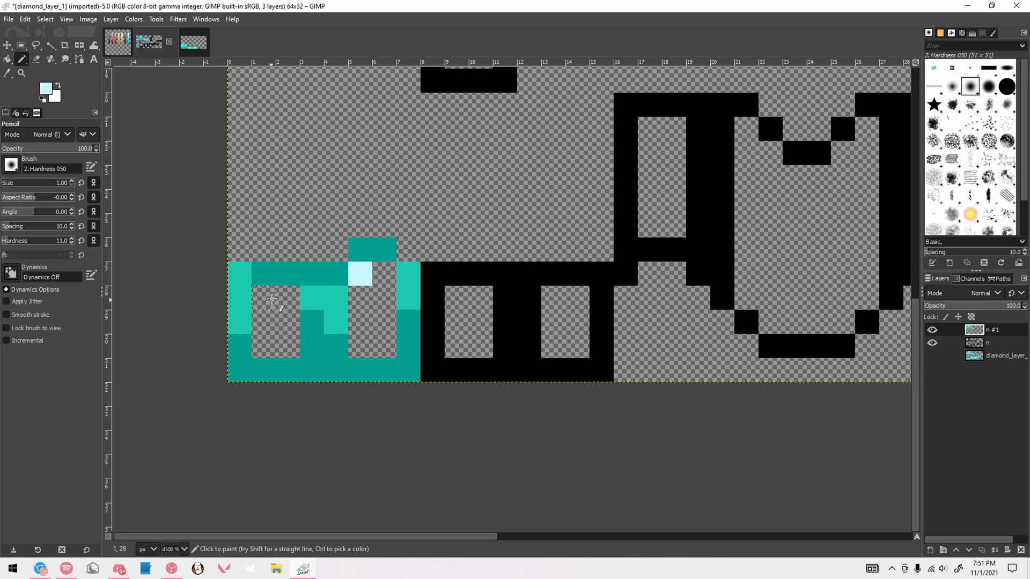
pyautogui.click(117, 42)
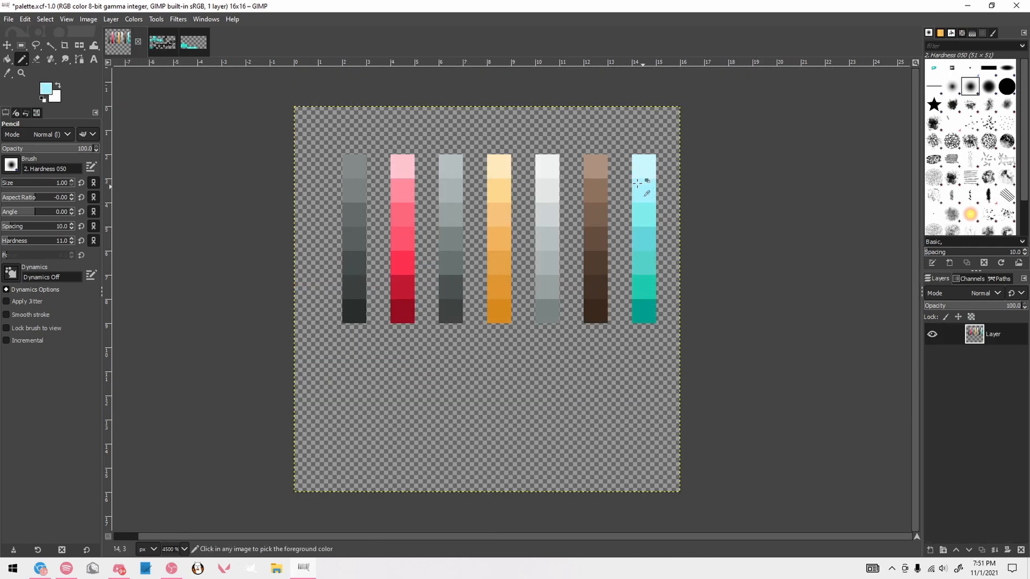
pyautogui.keyDown('ctrl'); pyautogui.click(637, 184); pyautogui.keyUp('ctrl')
pyautogui.click(149, 42)
pyautogui.click(264, 298)
pyautogui.click(360, 298)
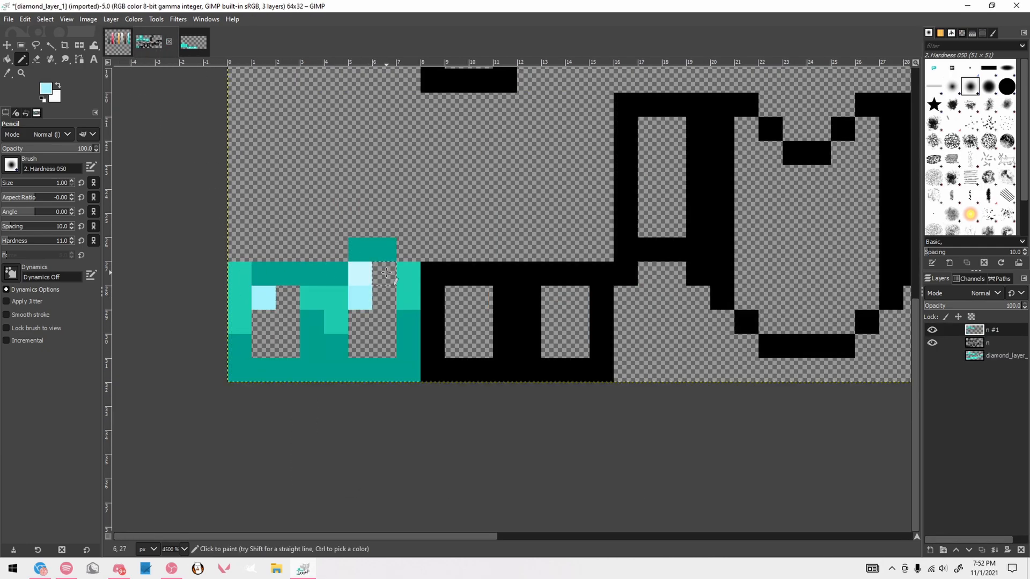
pyautogui.click(385, 273)
# Shade the middle interior pixels of the first two boot faces with the third-lightest palette cyan
pyautogui.click(118, 42)
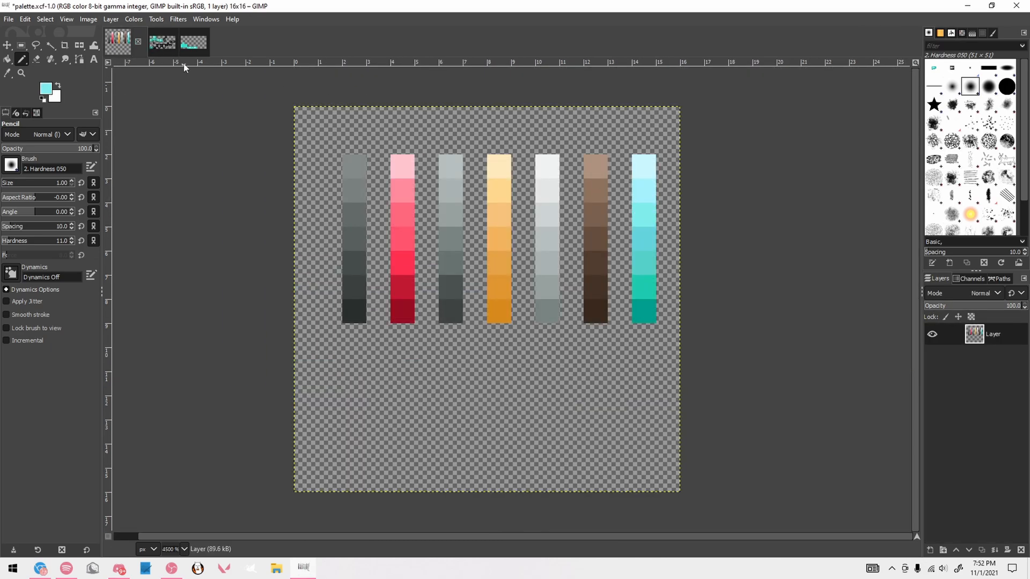
pyautogui.click(162, 42)
pyautogui.click(288, 298)
pyautogui.click(263, 322)
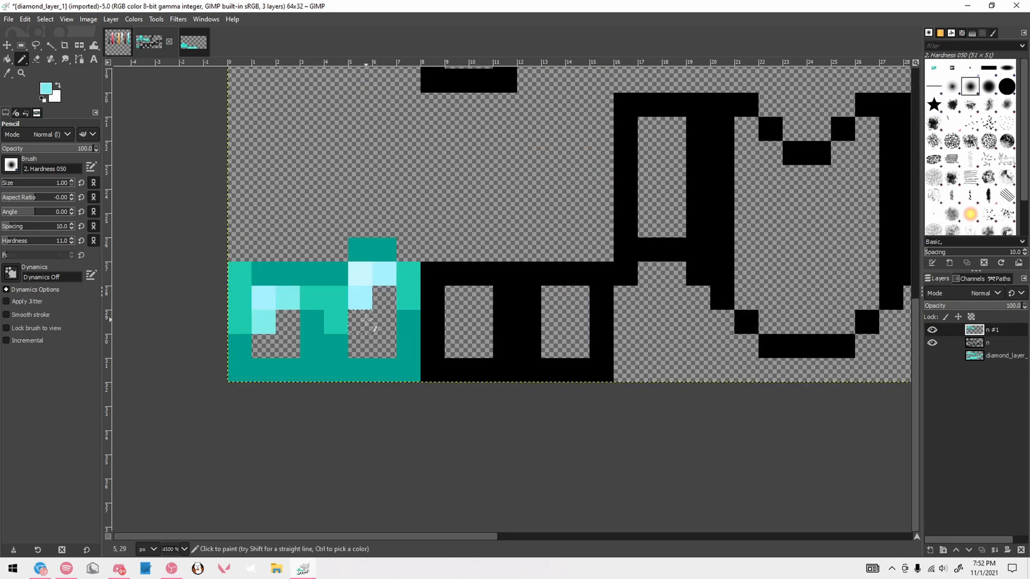
pyautogui.click(365, 321)
# Fill the remaining lower interior pixels of the first two boot faces with the fourth-lightest palette cyan
pyautogui.click(117, 42)
pyautogui.keyDown('ctrl'); pyautogui.click(642, 235); pyautogui.keyUp('ctrl')
pyautogui.click(162, 42)
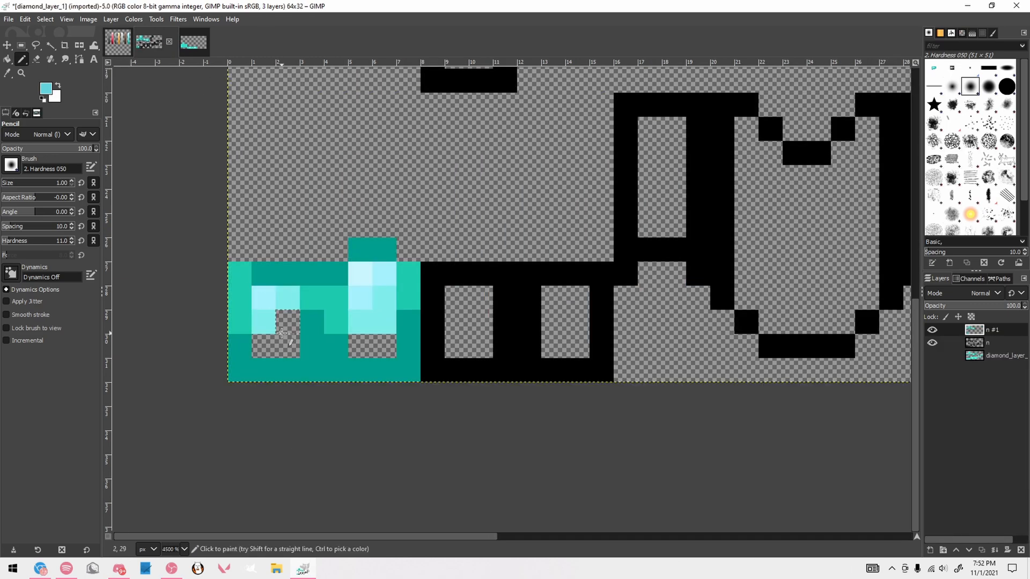
pyautogui.click(287, 321)
pyautogui.moveTo(264, 346); pyautogui.dragTo(288, 346)
pyautogui.moveTo(360, 346); pyautogui.dragTo(384, 346)
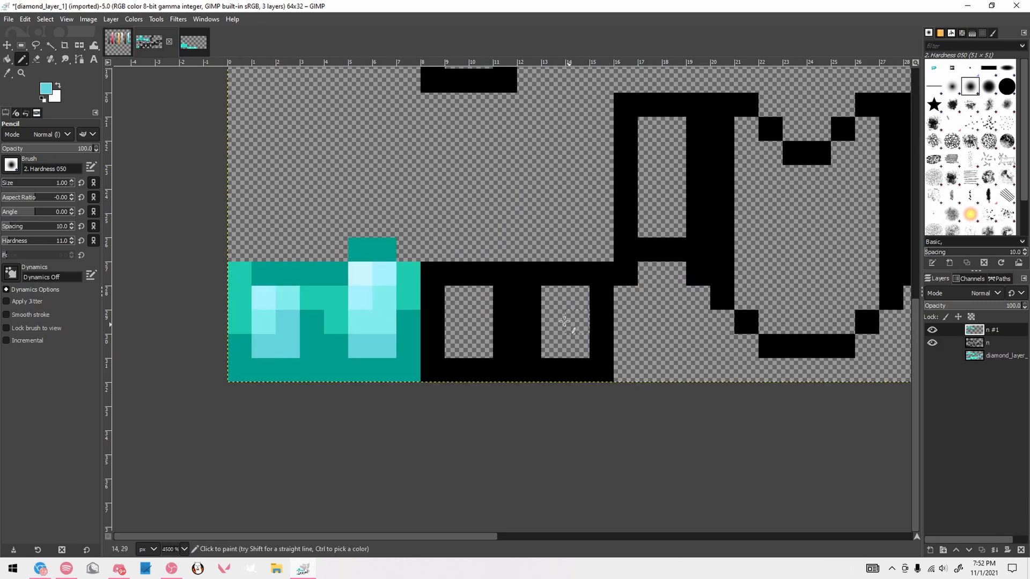
# Copy the finished first boot face and paste it over the two remaining black-outlined boot faces
pyautogui.press('r')
pyautogui.moveTo(229, 263); pyautogui.dragTo(323, 381)
pyautogui.hotkey('ctrl', 'c')
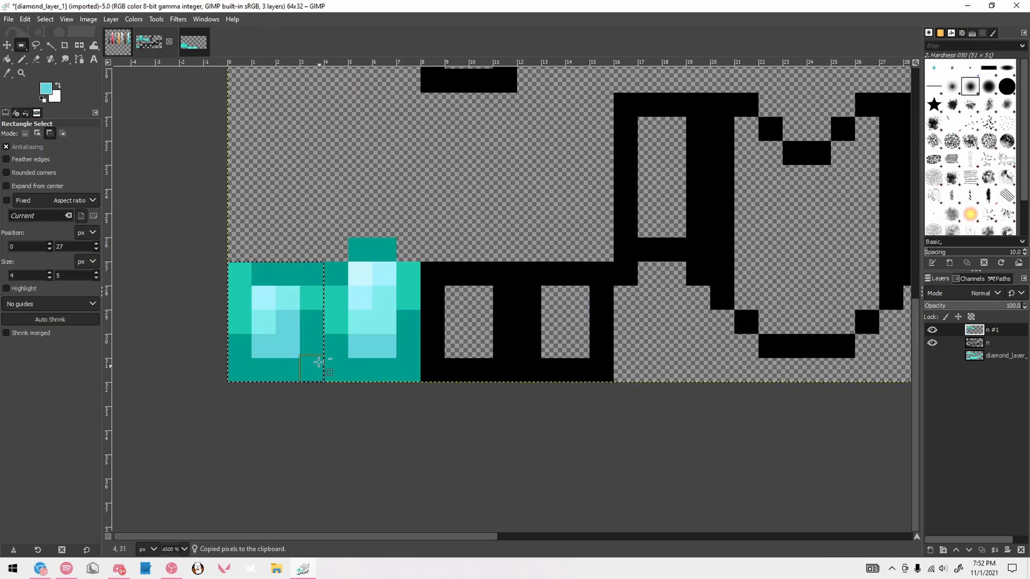
pyautogui.hotkey('ctrl', 'v')
pyautogui.moveTo(511, 338); pyautogui.dragTo(593, 338)
pyautogui.click(686, 326)
# Recolor the black outline of the small square boot piece above the boot faces with the darkest teal using the Pencil
pyautogui.scroll(-5, 686, 327)
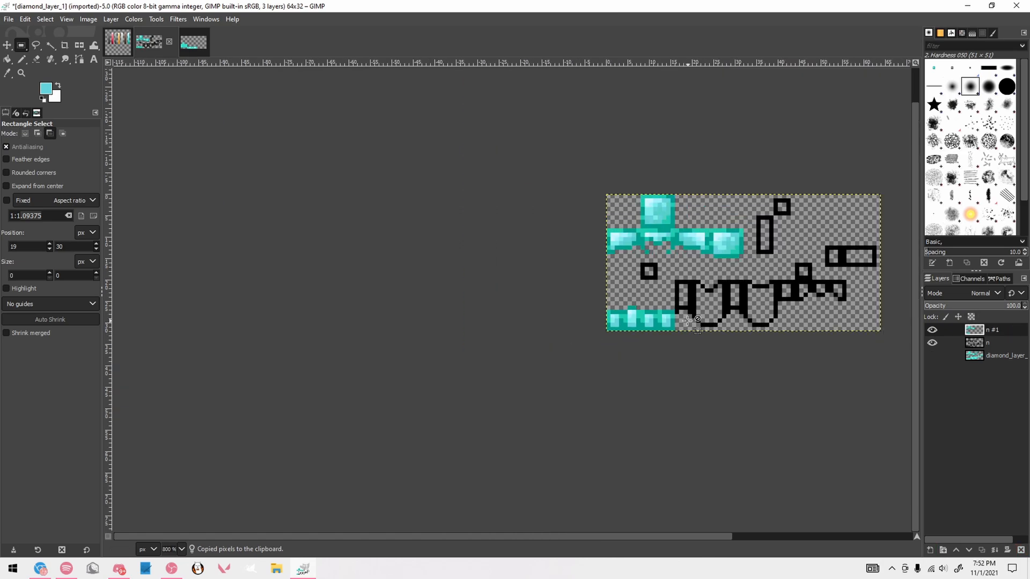
pyautogui.scroll(-2, 689, 321)
pyautogui.scroll(4, 821, 300)
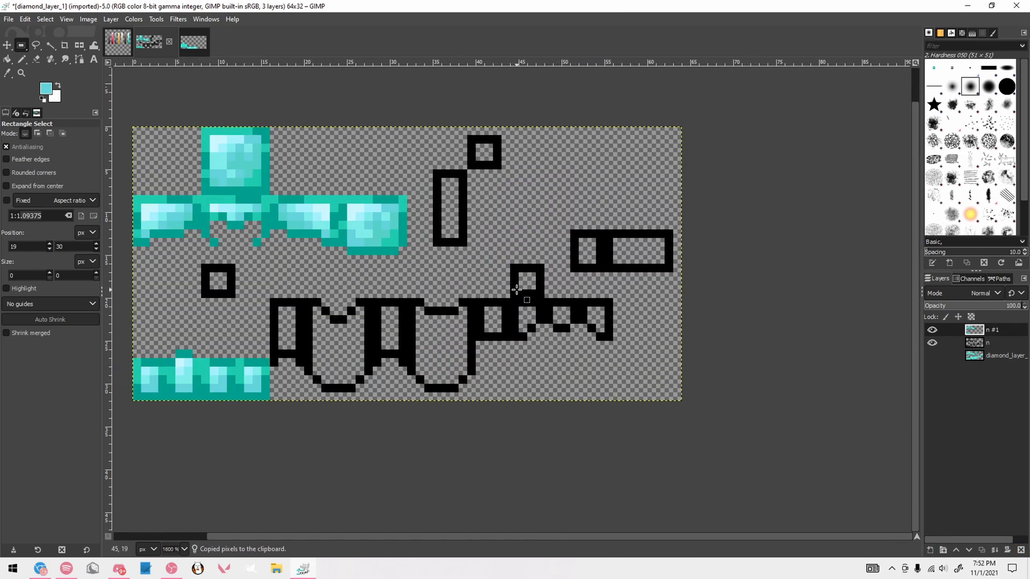
pyautogui.scroll(-3, 127, 296)
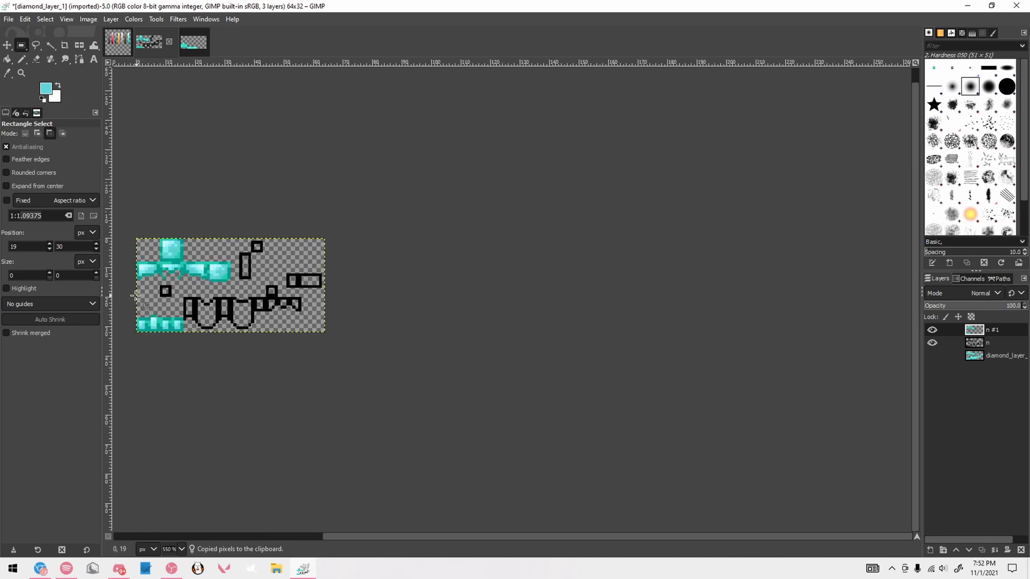
pyautogui.scroll(5, 128, 294)
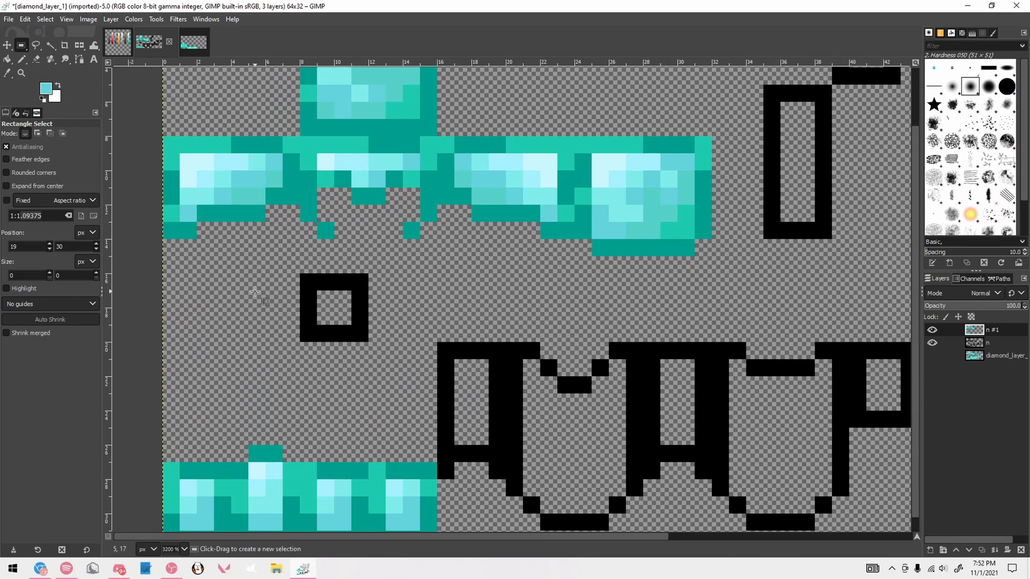
pyautogui.press('n')
pyautogui.click(308, 282)
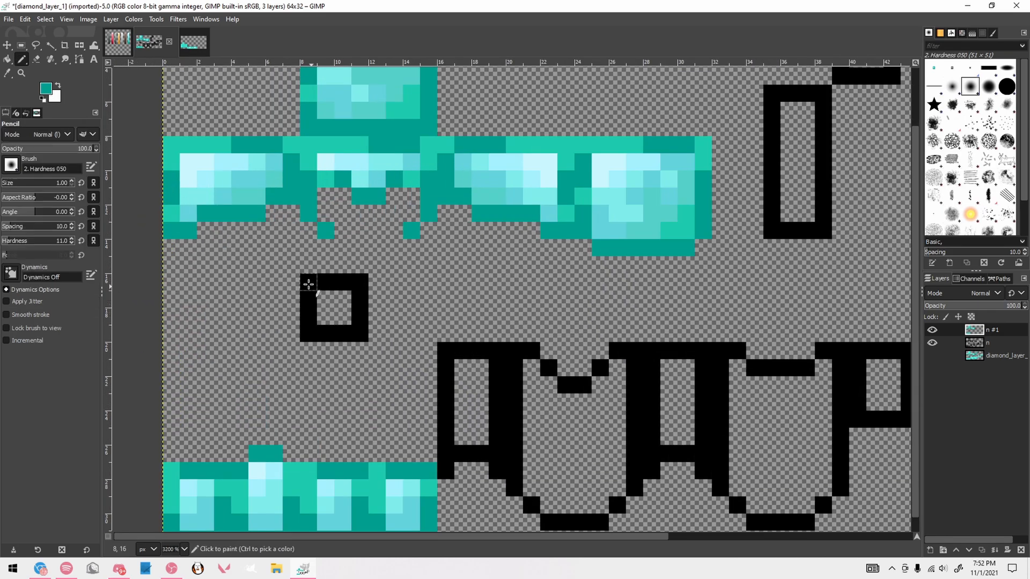
pyautogui.keyDown('shift'); pyautogui.click(309, 332); pyautogui.keyUp('shift')
pyautogui.keyDown('shift'); pyautogui.click(359, 333); pyautogui.keyUp('shift')
pyautogui.keyDown('shift'); pyautogui.click(359, 282); pyautogui.keyUp('shift')
pyautogui.keyDown('shift'); pyautogui.click(326, 286); pyautogui.keyUp('shift')
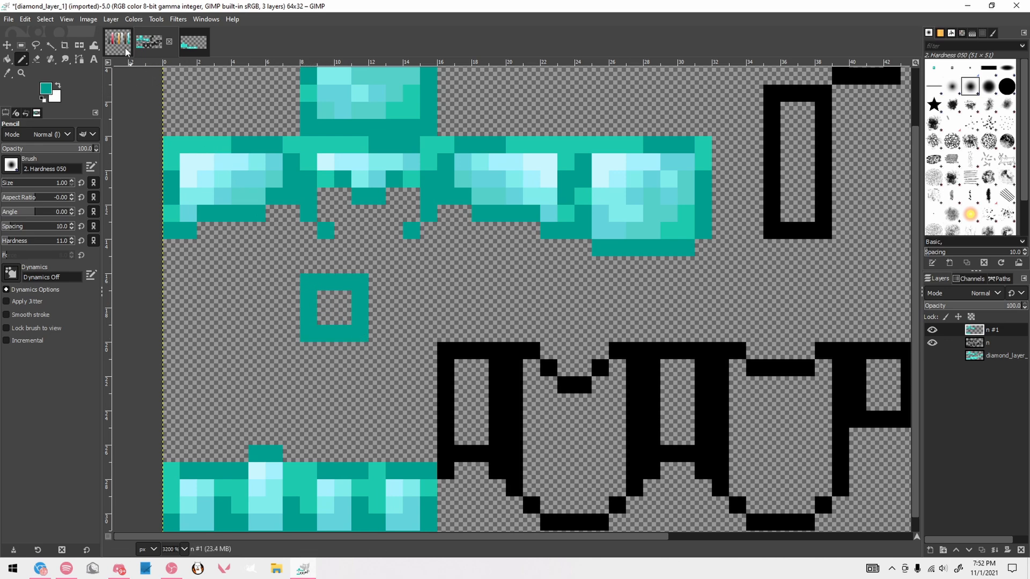
# Fill the small square boot piece with the second-darkest teal and highlight its upper-left interior pixel with the fifth-lightest palette cyan
pyautogui.keyDown('ctrl'); pyautogui.click(411, 109); pyautogui.keyUp('ctrl')
pyautogui.moveTo(326, 300); pyautogui.dragTo(343, 302)
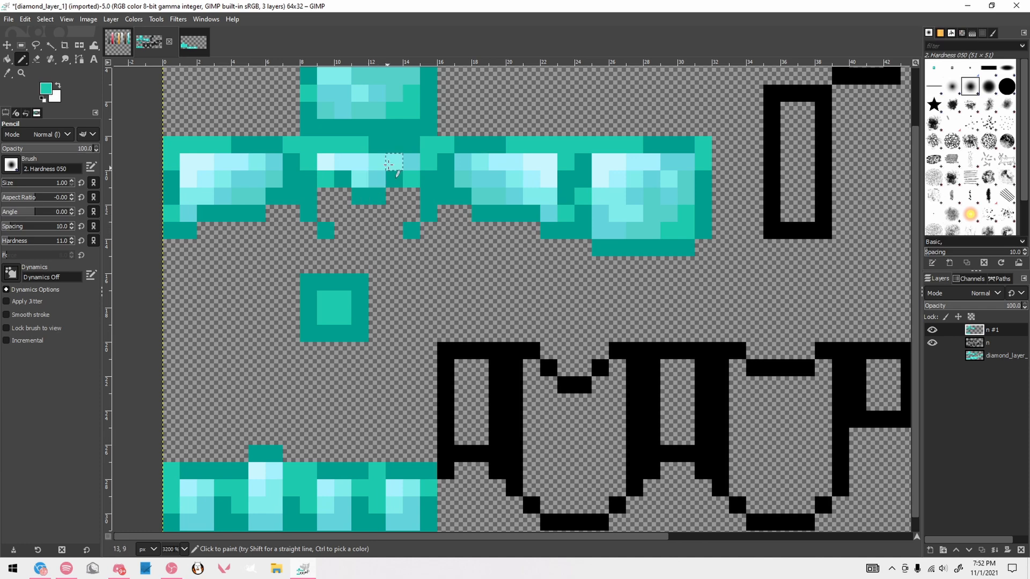
pyautogui.keyDown('ctrl'); pyautogui.click(382, 110); pyautogui.keyUp('ctrl')
pyautogui.click(326, 299)
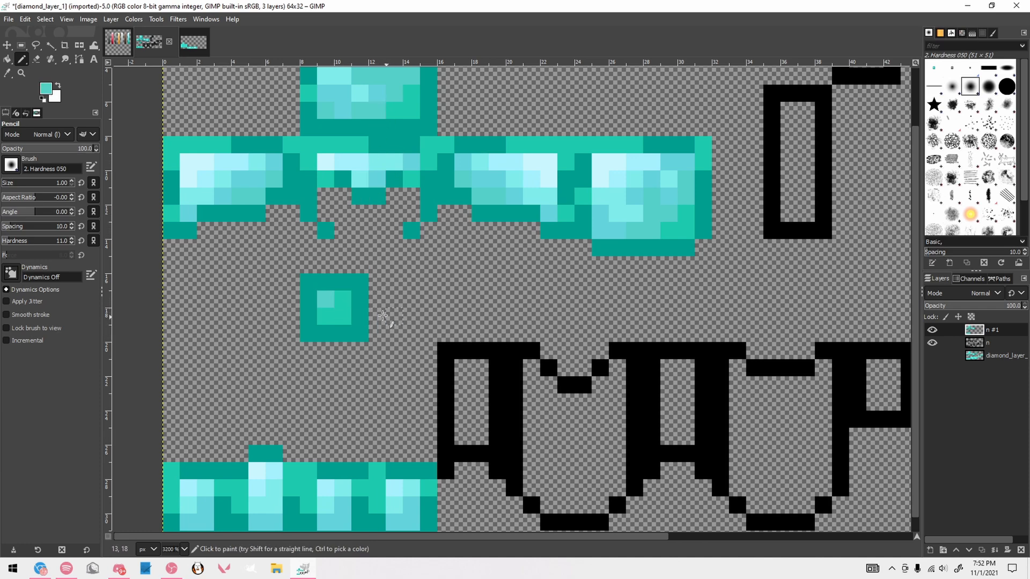
# Recolor the sides, bottom curve and neckline of the first chestplate's black outline with the darkest palette teal
pyautogui.scroll(-5, 382, 315)
pyautogui.scroll(2, 318, 293)
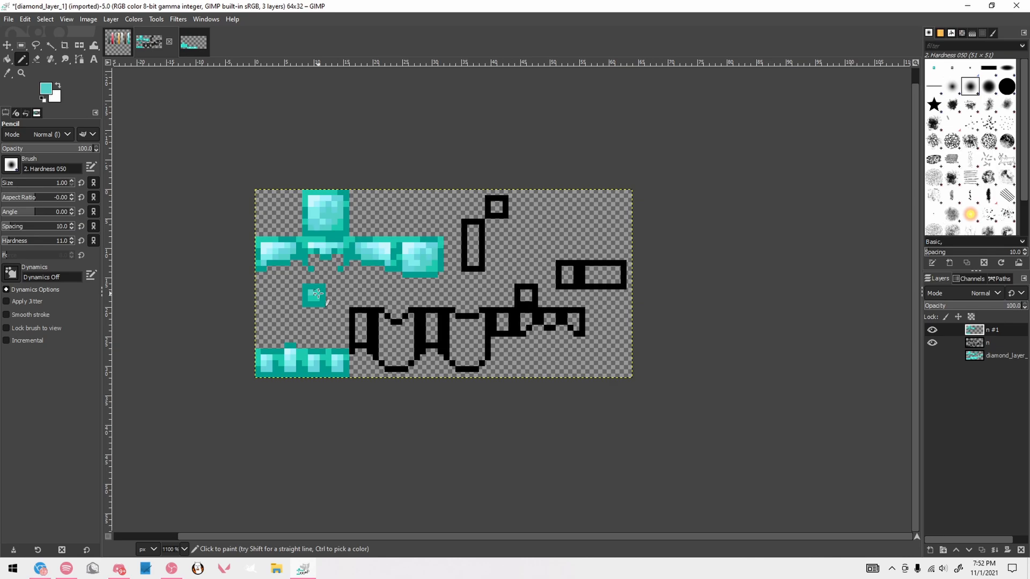
pyautogui.scroll(1, 318, 293)
pyautogui.scroll(2, 389, 328)
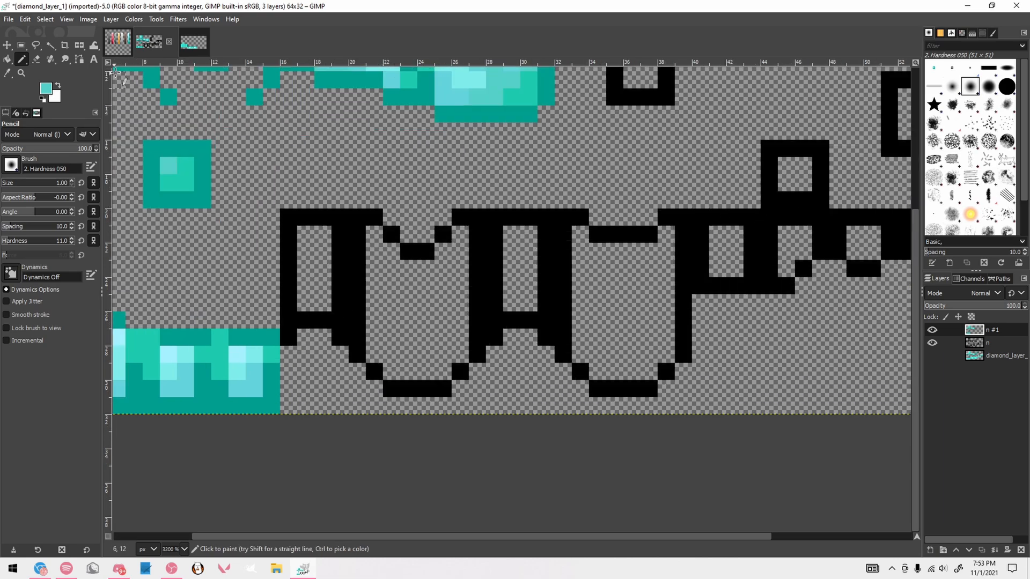
pyautogui.click(118, 41)
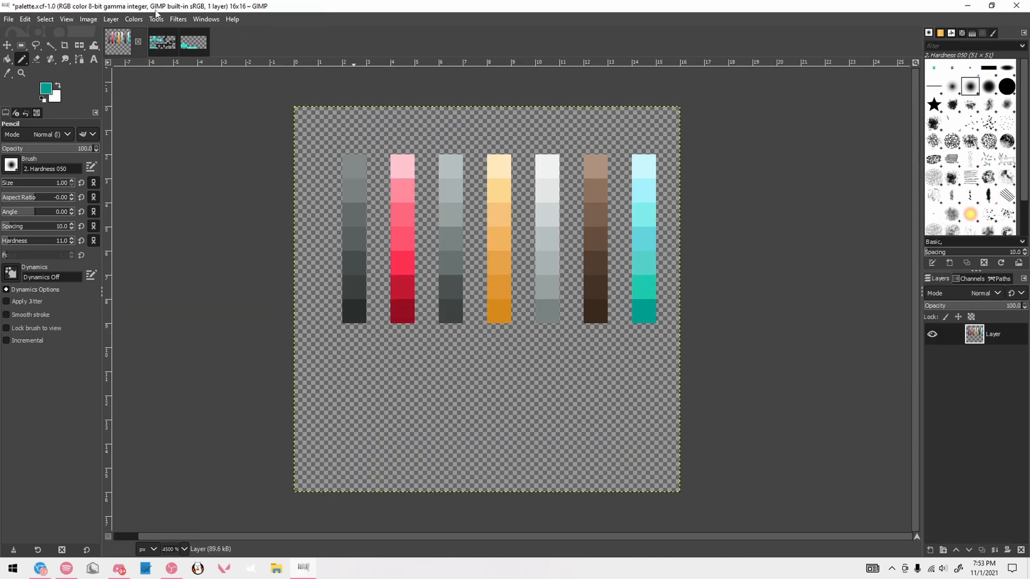
pyautogui.click(162, 42)
pyautogui.moveTo(357, 302); pyautogui.dragTo(392, 388)
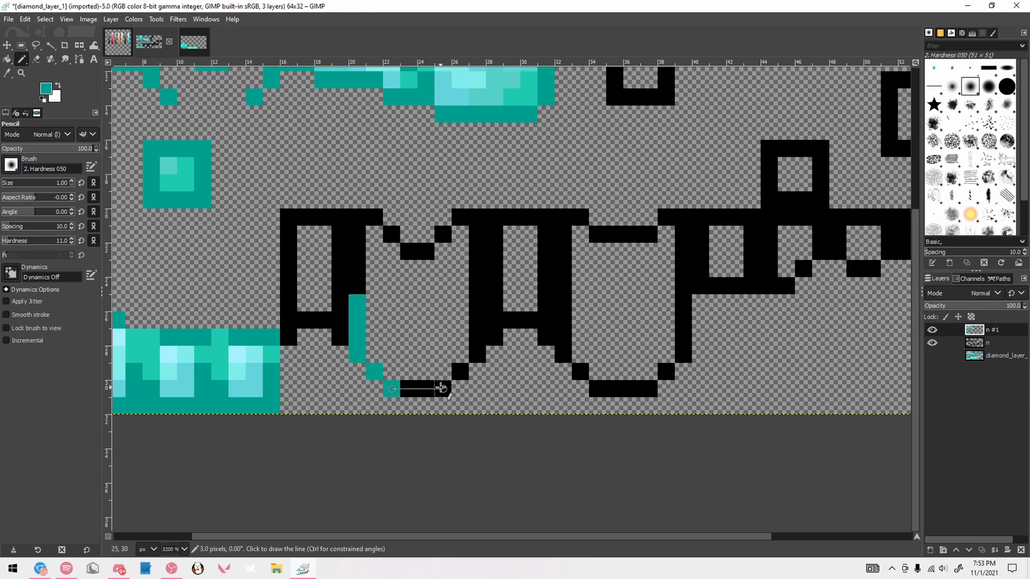
pyautogui.keyDown('shift'); pyautogui.click(441, 388); pyautogui.keyUp('shift')
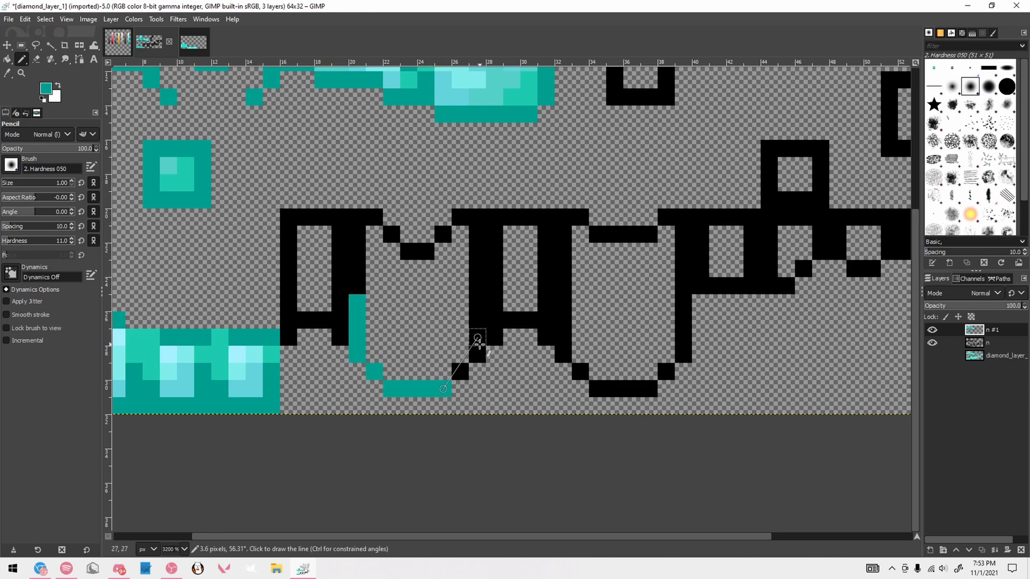
pyautogui.keyDown('shift'); pyautogui.click(472, 350); pyautogui.keyUp('shift')
pyautogui.moveTo(472, 350)
pyautogui.mouseDown()
pyautogui.moveTo(482, 306)
pyautogui.moveTo(478, 247)
pyautogui.mouseUp()
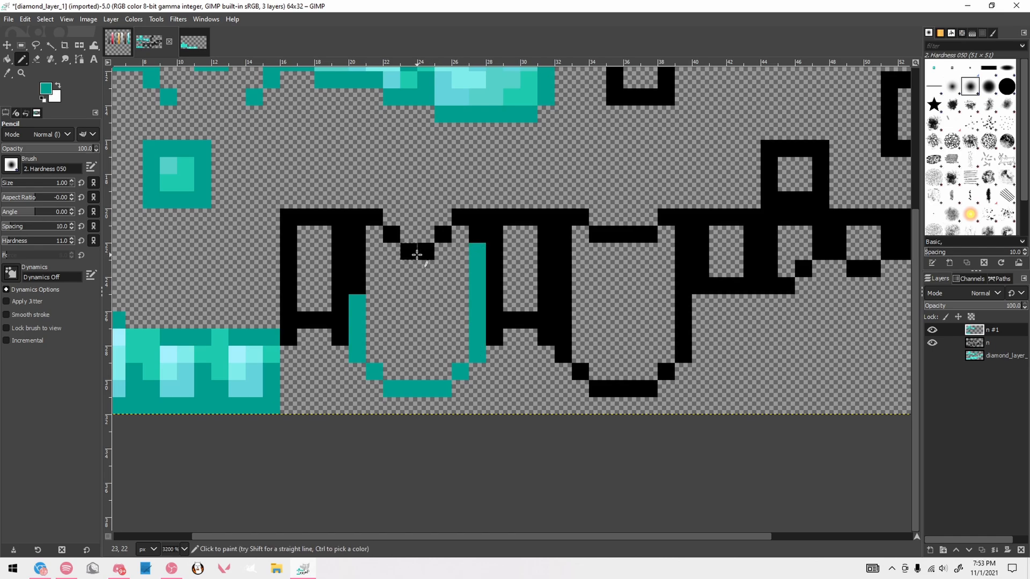
pyautogui.moveTo(417, 254); pyautogui.dragTo(425, 252)
pyautogui.click(443, 235)
pyautogui.moveTo(461, 218)
pyautogui.mouseDown()
pyautogui.moveTo(477, 219)
pyautogui.moveTo(477, 234)
pyautogui.mouseUp()
# Recolor the first chestplate's upper-left outline and parts of its neckline with the second-darkest palette teal
pyautogui.click(121, 47)
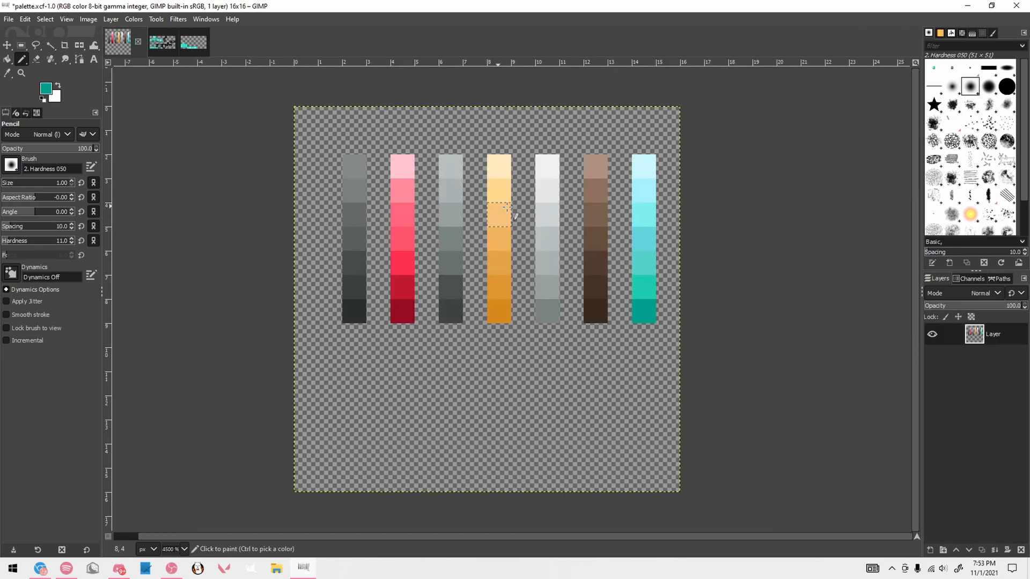
pyautogui.keyDown('ctrl'); pyautogui.click(646, 286); pyautogui.keyUp('ctrl')
pyautogui.click(163, 43)
# Highlight the upper-left interior and the upper-right shoulder pixel of the first chestplate with the lightest palette cyan
pyautogui.click(123, 38)
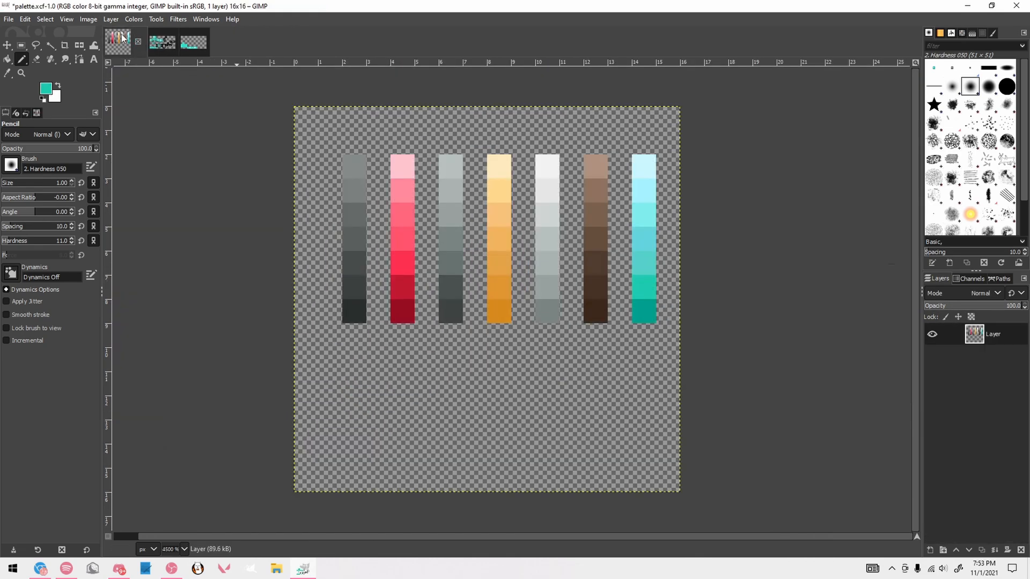
pyautogui.keyDown('ctrl'); pyautogui.click(644, 166); pyautogui.keyUp('ctrl')
pyautogui.click(163, 43)
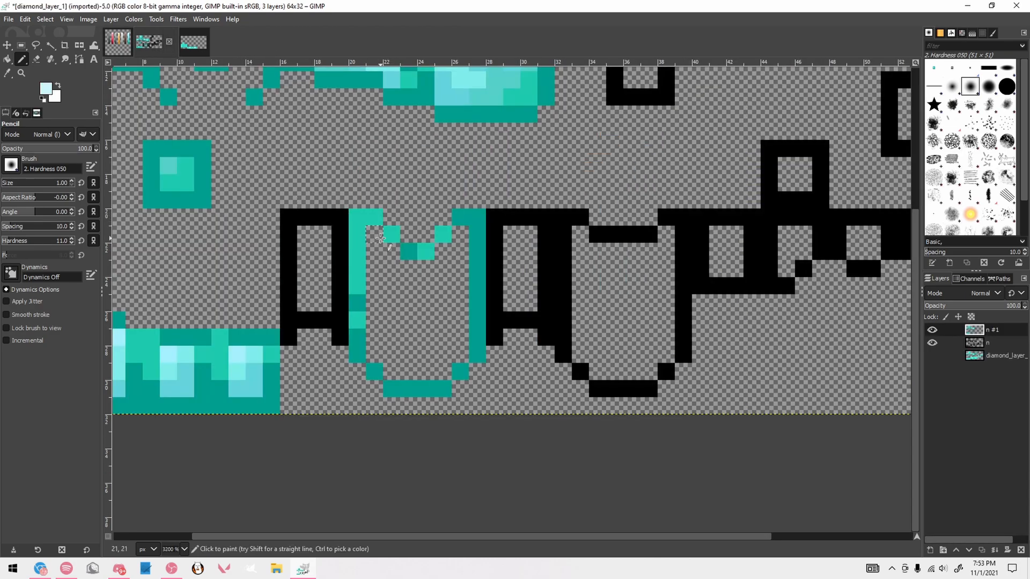
pyautogui.moveTo(380, 238); pyautogui.dragTo(375, 271)
pyautogui.click(460, 234)
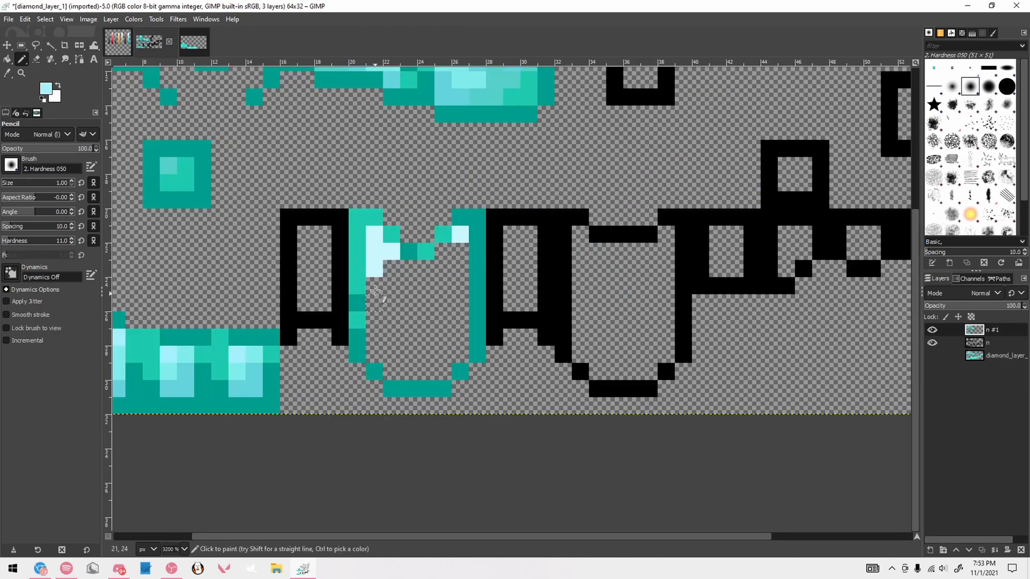
# Shade the left side and upper center of the first chestplate's interior with the second-lightest palette cyan
pyautogui.moveTo(375, 286); pyautogui.dragTo(375, 304)
pyautogui.click(443, 251)
pyautogui.moveTo(392, 269)
pyautogui.mouseDown()
pyautogui.moveTo(424, 286)
pyautogui.moveTo(426, 321)
pyautogui.mouseUp()
pyautogui.click(410, 296)
pyautogui.hotkey('ctrl', 'z')
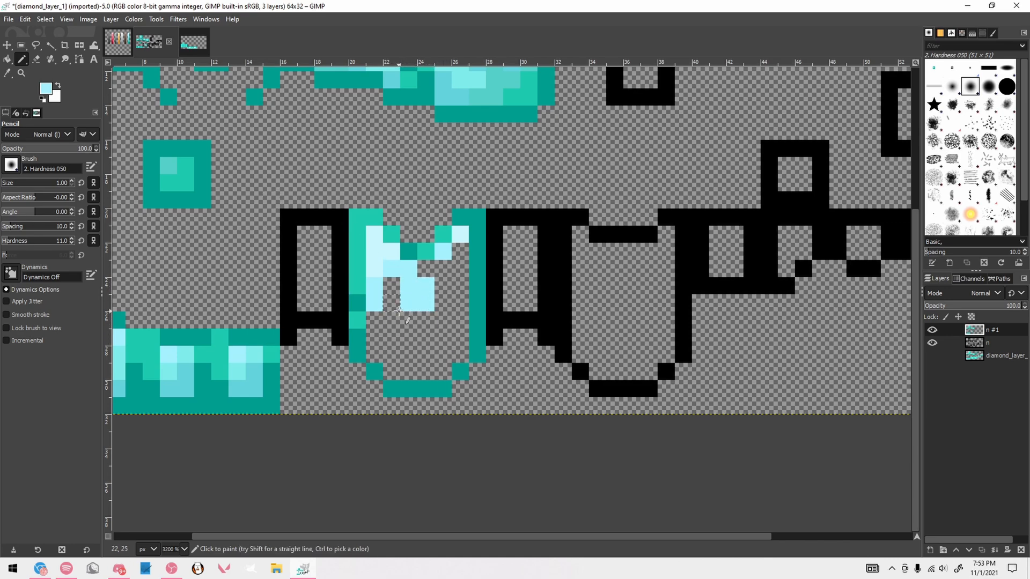
pyautogui.click(392, 303)
pyautogui.click(409, 320)
pyautogui.click(426, 321)
pyautogui.hotkey('ctrl', 'z')
pyautogui.hotkey('ctrl', 'z')
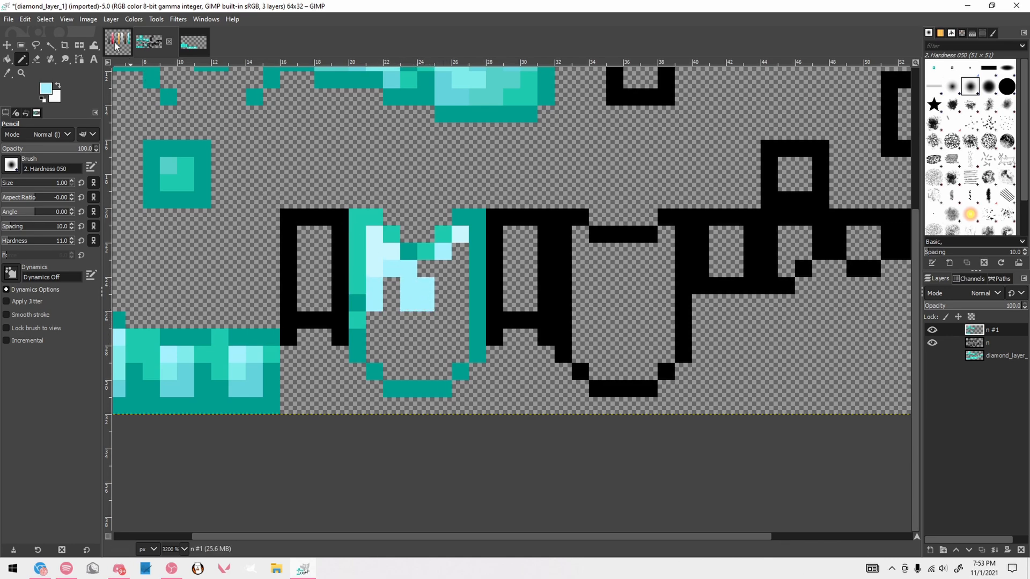
# Add third-lightest palette cyan pixels around the bright center of the first chestplate
pyautogui.hotkey('ctrl', 'pageup')
pyautogui.hotkey('ctrl', 'pagedown')
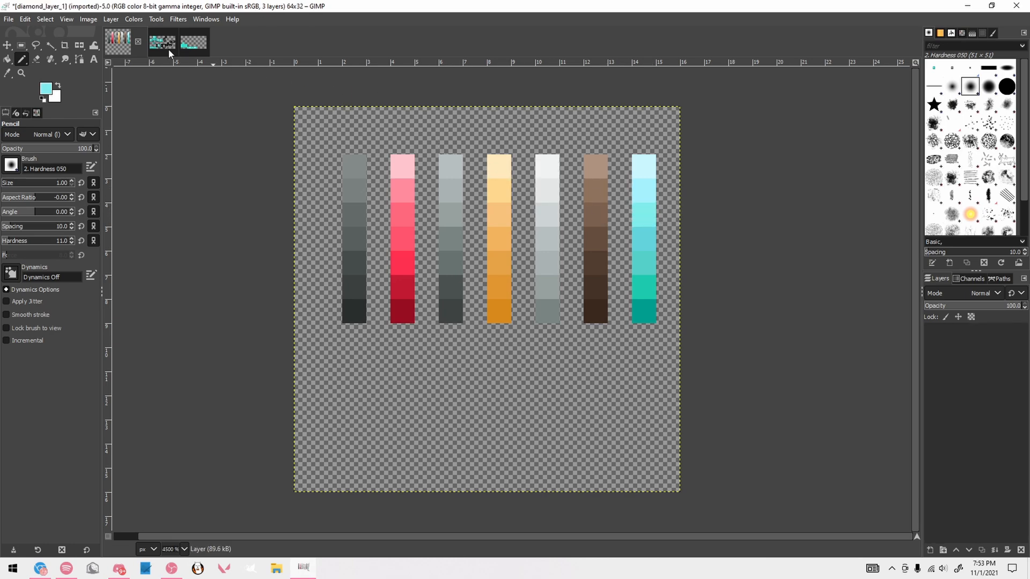
pyautogui.click(443, 302)
pyautogui.click(426, 320)
pyautogui.click(443, 319)
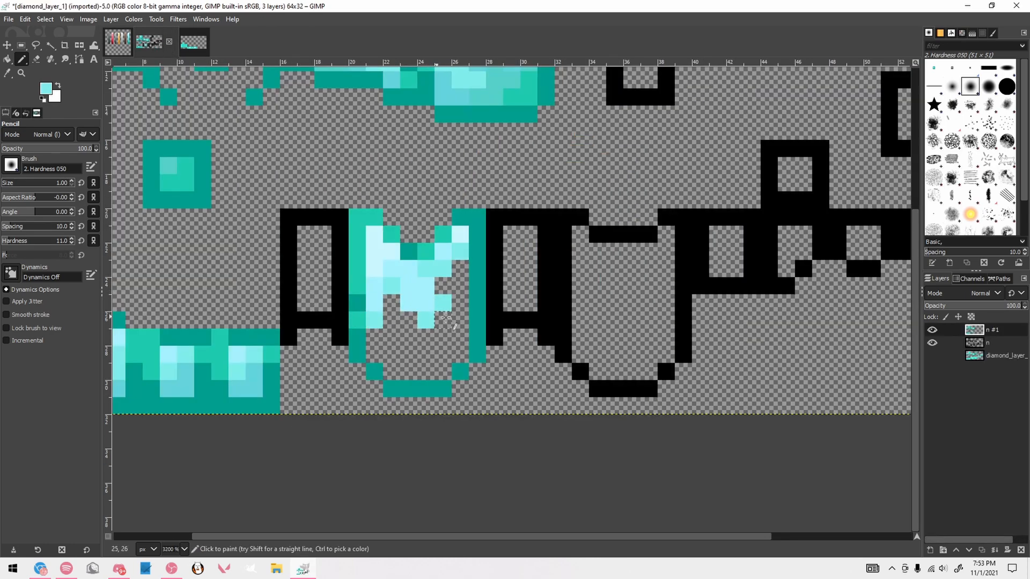
# Shade the right side and lower middle of the first chestplate's interior with the fourth-lightest palette cyan
pyautogui.click(117, 41)
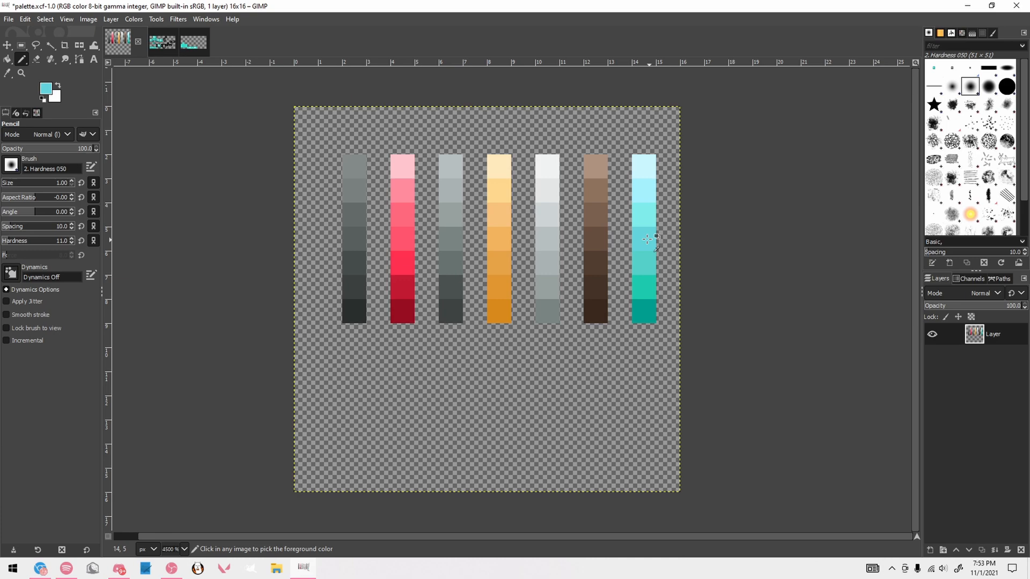
pyautogui.click(149, 42)
pyautogui.click(408, 320)
pyautogui.click(443, 285)
pyautogui.click(460, 268)
pyautogui.click(461, 285)
pyautogui.click(460, 303)
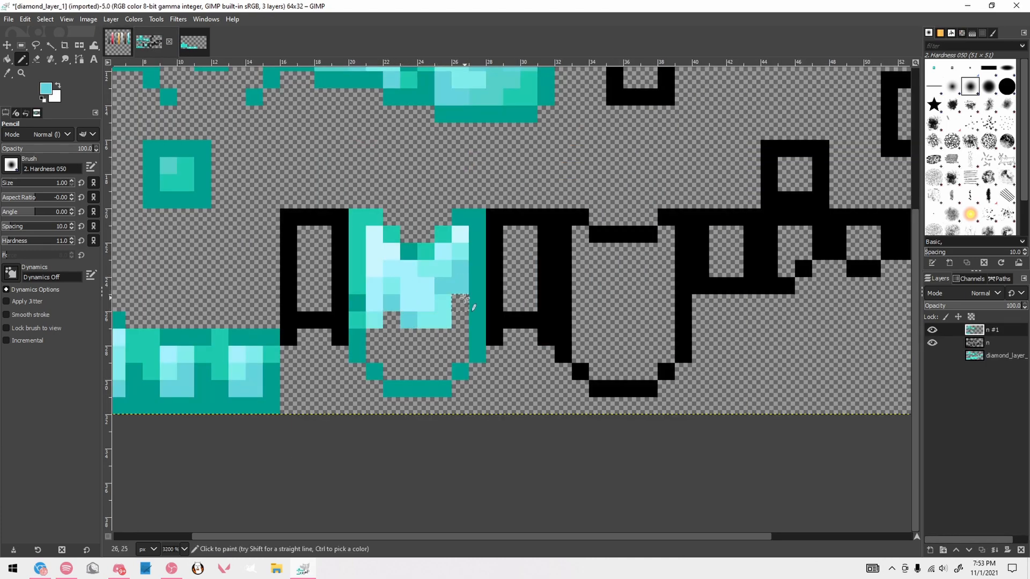
pyautogui.click(391, 337)
pyautogui.click(409, 337)
pyautogui.click(424, 351)
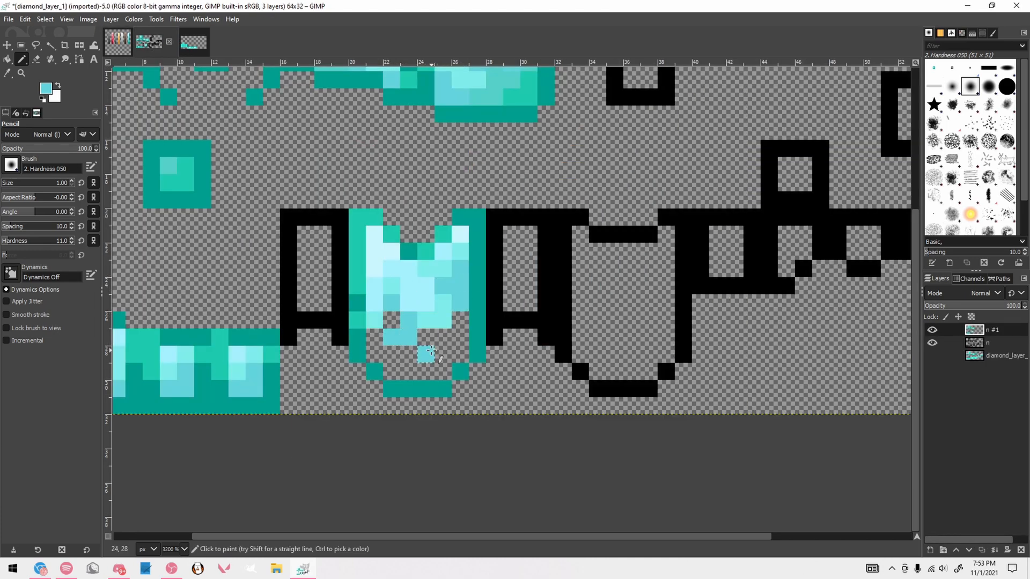
pyautogui.click(411, 354)
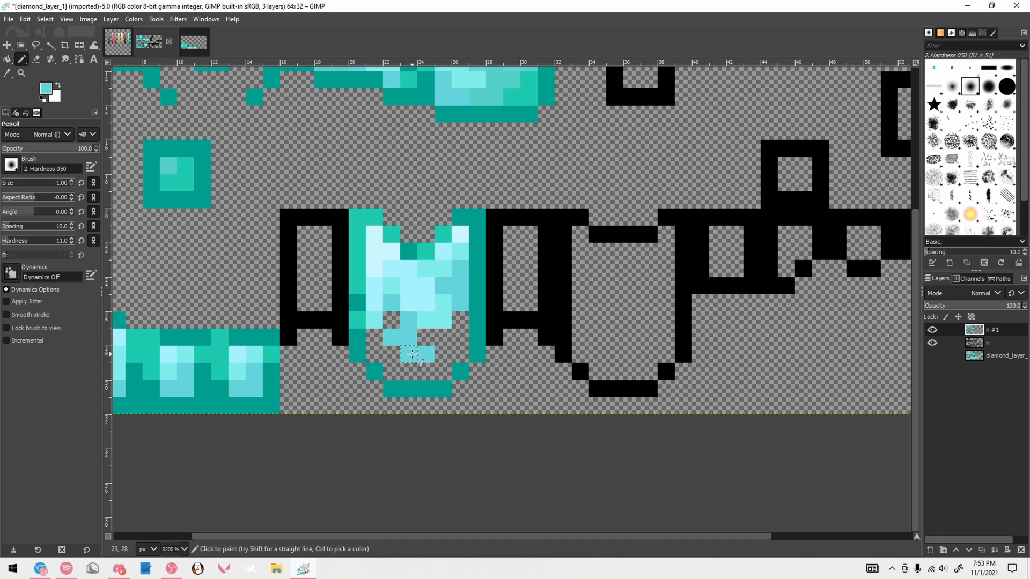
# Shade the lower-right interior pixels of the first chestplate with the fifth-lightest palette cyan
pyautogui.click(117, 42)
pyautogui.click(149, 43)
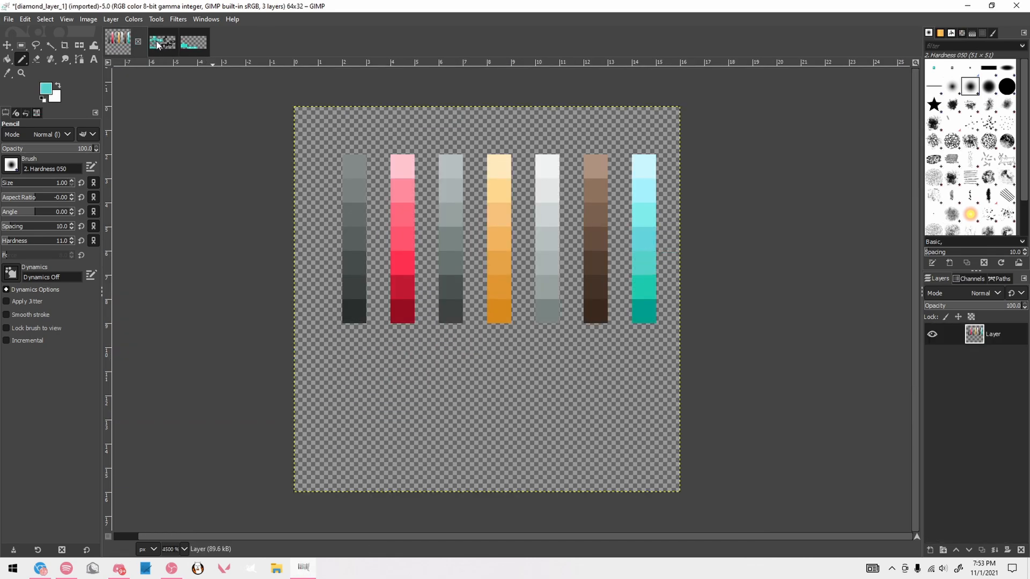
pyautogui.moveTo(449, 339); pyautogui.dragTo(458, 323)
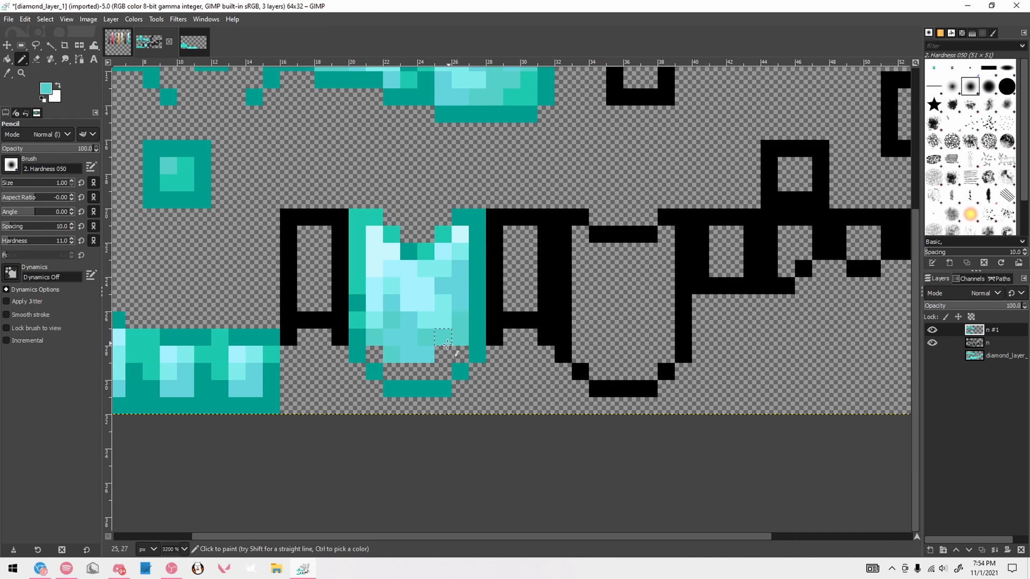
pyautogui.click(444, 353)
# Fill the remaining interior pixels along the first chestplate's bottom curve with the second-darkest teal sampled from its neckline
pyautogui.keyDown('ctrl'); pyautogui.click(426, 252); pyautogui.keyUp('ctrl')
pyautogui.click(458, 351)
pyautogui.click(447, 369)
pyautogui.keyDown('shift'); pyautogui.click(409, 371); pyautogui.keyUp('shift')
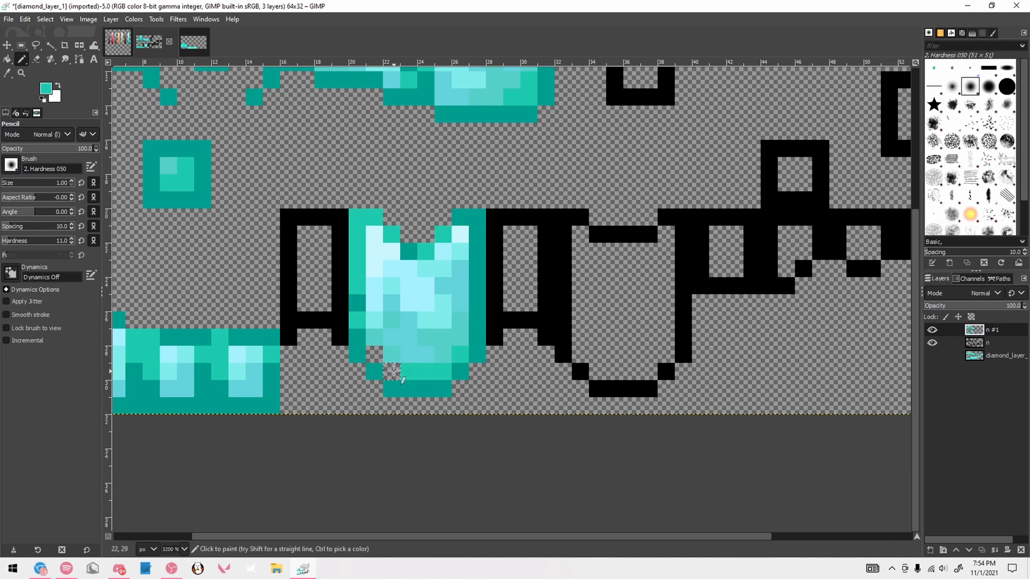
pyautogui.moveTo(391, 370); pyautogui.dragTo(375, 355)
# Examine the shaded chestplate at several zoom levels against the rest of the armor texture
pyautogui.scroll(-3, 452, 334)
pyautogui.scroll(3, 448, 331)
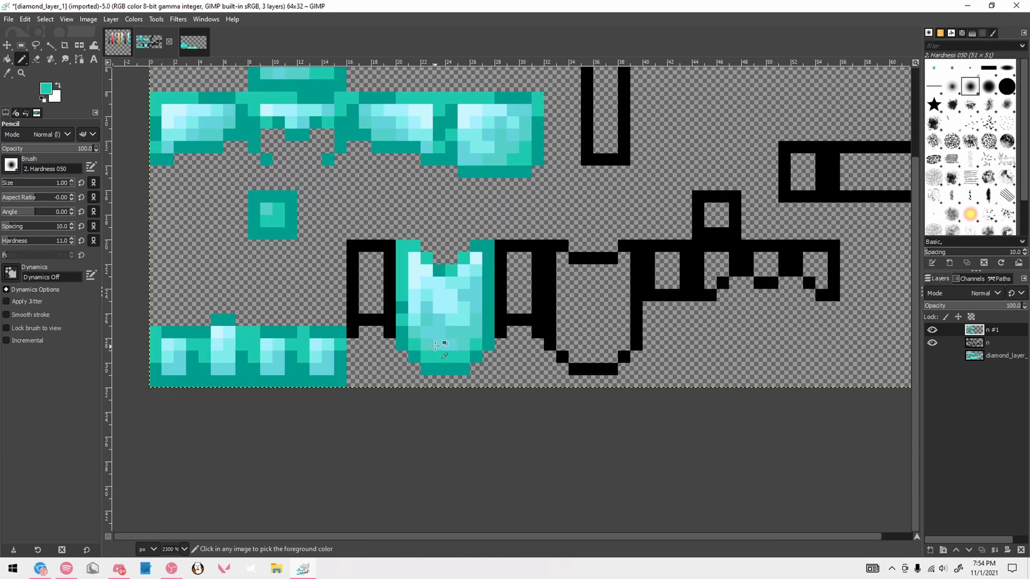
pyautogui.scroll(-4, 451, 346)
pyautogui.scroll(-1, 445, 351)
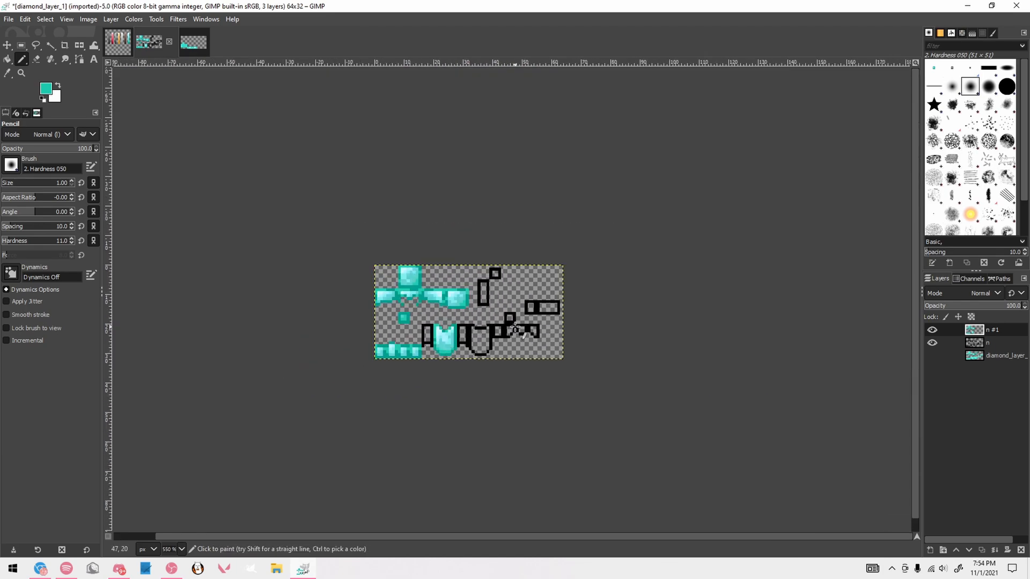
pyautogui.scroll(1, 515, 326)
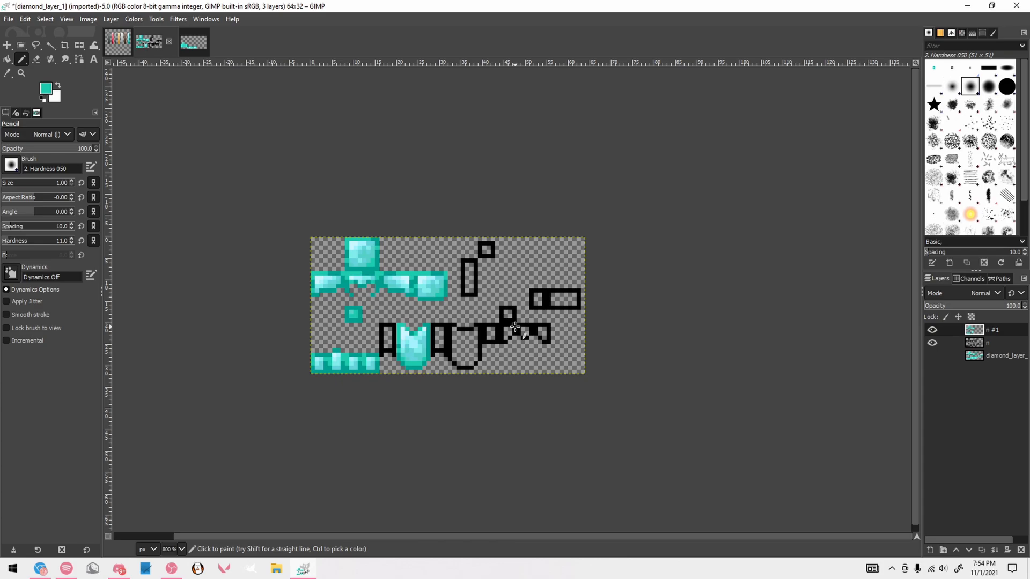
pyautogui.scroll(1, 422, 337)
pyautogui.scroll(-3, 349, 329)
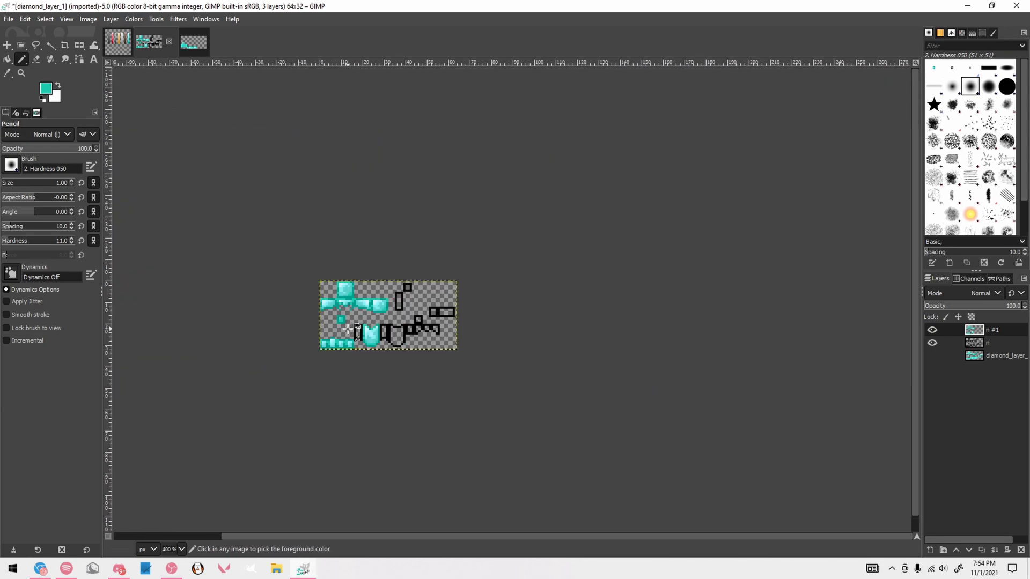
pyautogui.scroll(-1, 348, 329)
pyautogui.scroll(6, 355, 331)
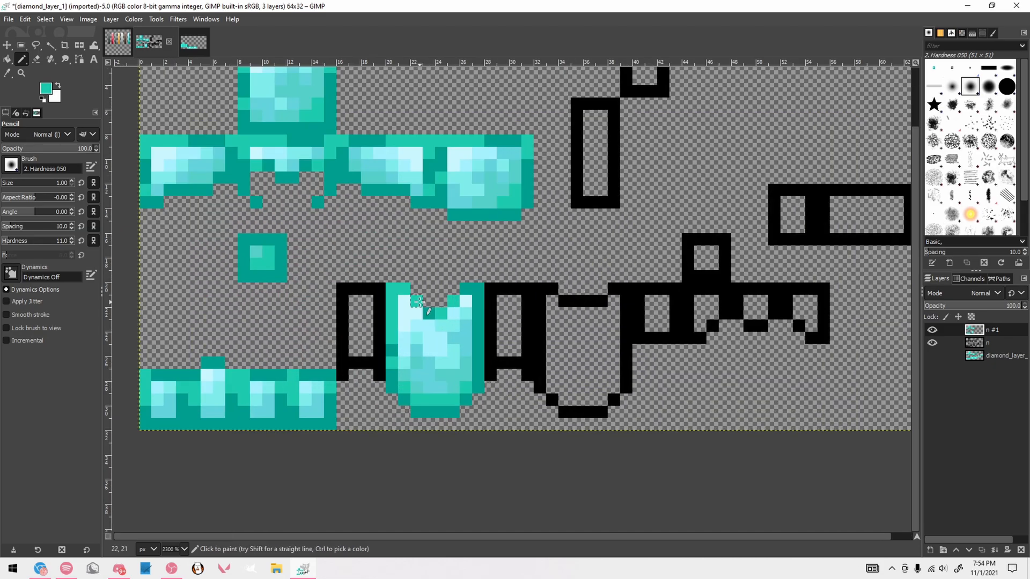
# Copy the finished chestplate face and paste it over the second black-outlined chestplate face
pyautogui.press('r')
pyautogui.moveTo(387, 283)
pyautogui.mouseDown()
pyautogui.moveTo(489, 427)
pyautogui.moveTo(597, 401)
pyautogui.mouseUp()
pyautogui.hotkey('ctrl', 'c')
pyautogui.hotkey('ctrl', 'v')
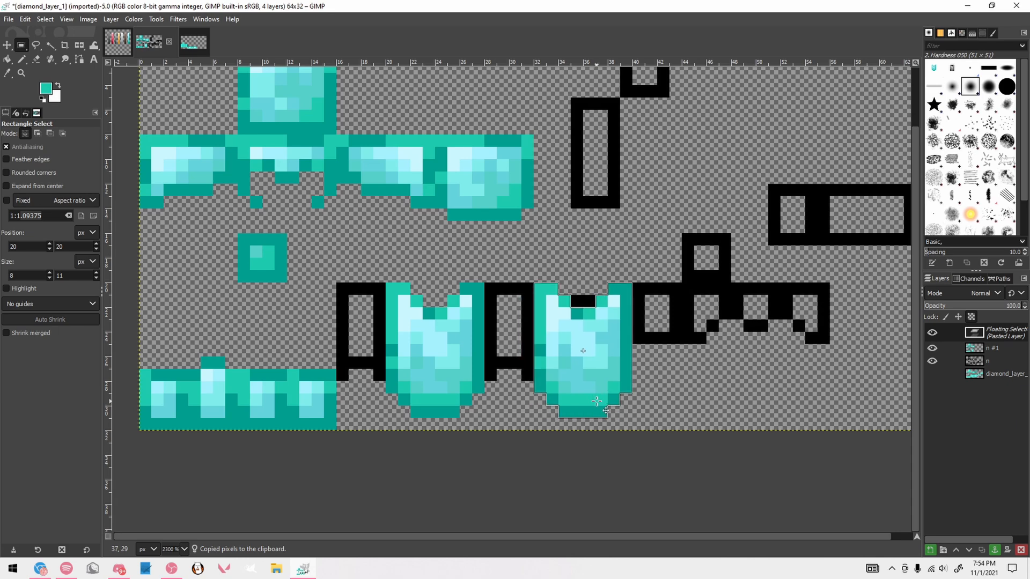
pyautogui.click(655, 379)
# Recolor the second chestplate's remaining black neckline with the darkest teal and fill the row beneath it with the second-lightest cyan
pyautogui.press('n')
pyautogui.scroll(1, 651, 333)
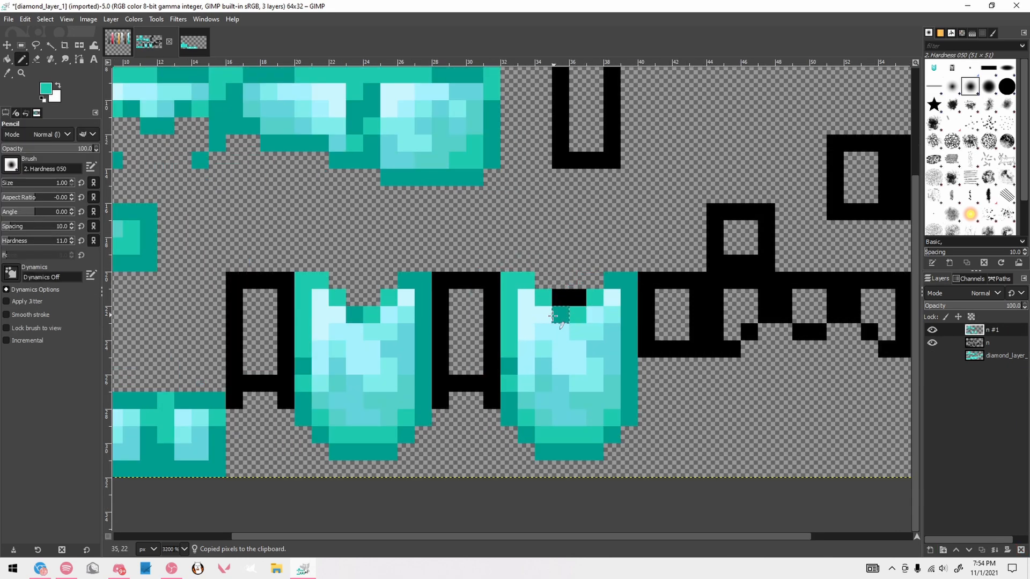
pyautogui.click(561, 297)
pyautogui.click(580, 303)
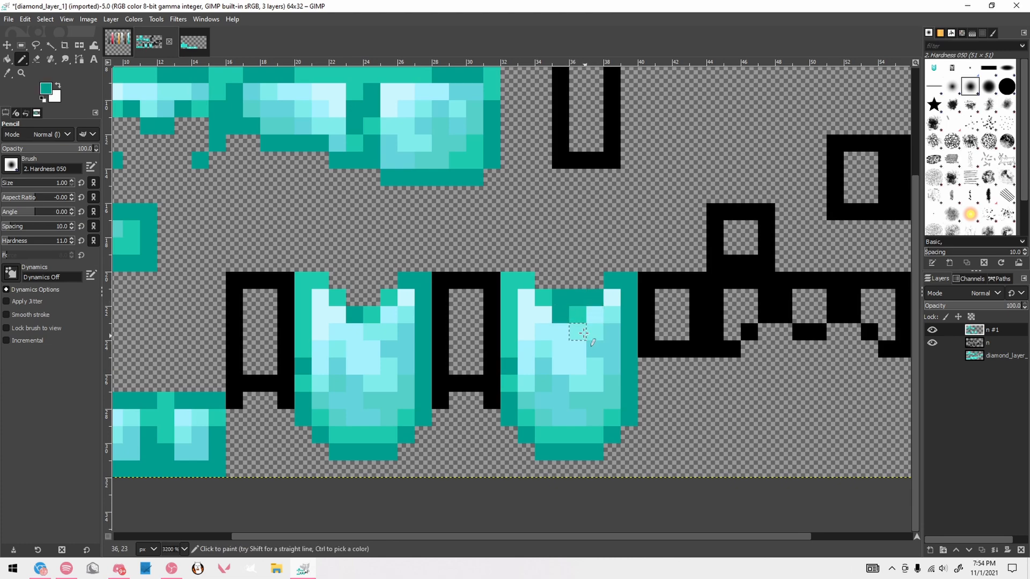
pyautogui.keyDown('ctrl'); pyautogui.click(558, 329); pyautogui.keyUp('ctrl')
pyautogui.moveTo(559, 314); pyautogui.dragTo(578, 314)
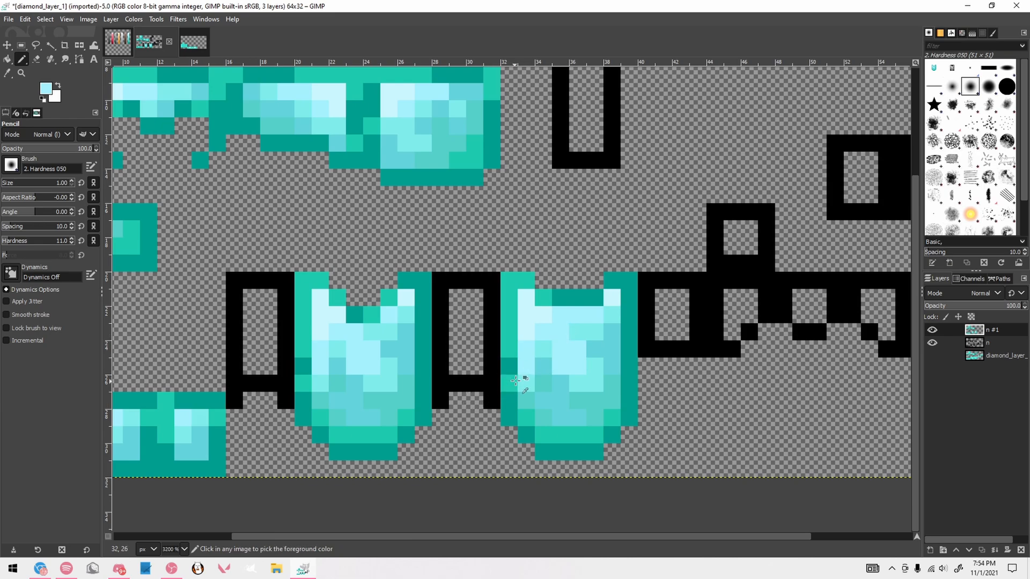
# Recolor the black outlines of the two narrow chestplate side panels with the darkest teal using the Pencil
pyautogui.scroll(-4, 353, 306)
pyautogui.scroll(4, 353, 306)
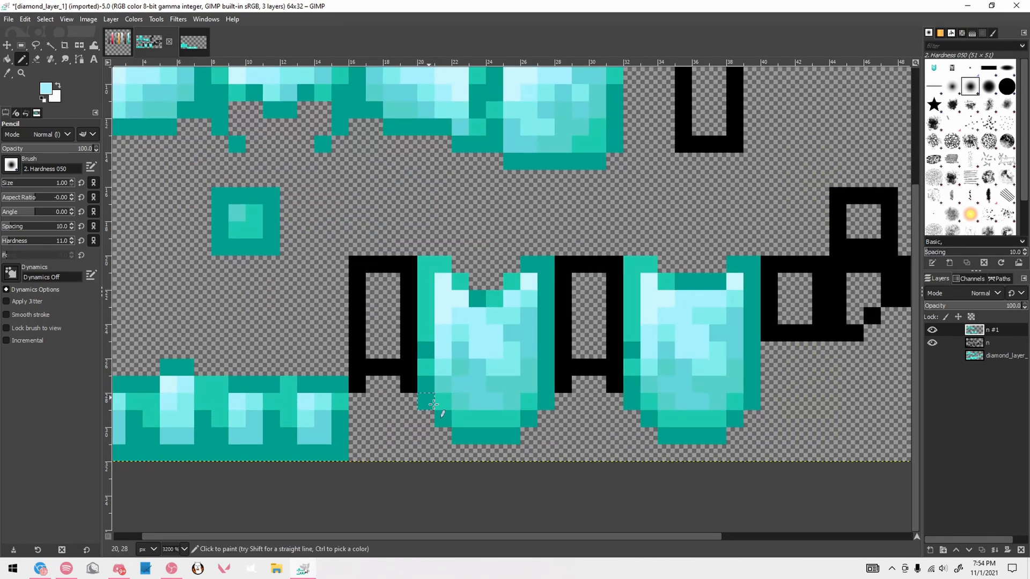
pyautogui.keyDown('ctrl'); pyautogui.click(448, 419); pyautogui.keyUp('ctrl')
pyautogui.moveTo(359, 374)
pyautogui.mouseDown()
pyautogui.moveTo(365, 265)
pyautogui.moveTo(383, 367)
pyautogui.mouseUp()
pyautogui.moveTo(579, 360)
pyautogui.mouseDown()
pyautogui.moveTo(565, 376)
pyautogui.moveTo(566, 276)
pyautogui.moveTo(613, 265)
pyautogui.moveTo(614, 383)
pyautogui.moveTo(576, 367)
pyautogui.mouseUp()
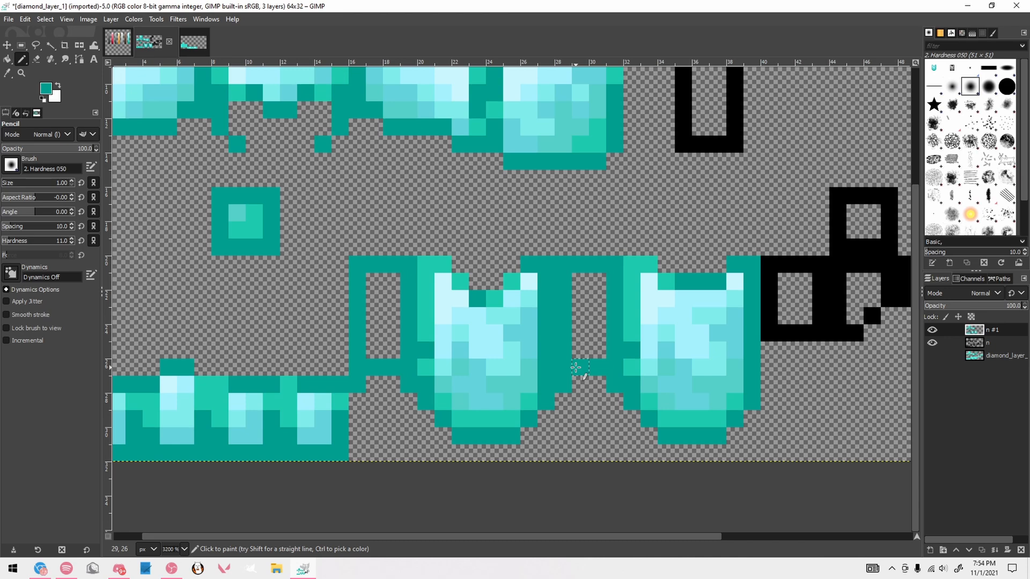
# Shade the interior of the first narrow side panel with cyans and teals sampled from the chestplate face
pyautogui.keyDown('ctrl'); pyautogui.click(511, 365); pyautogui.keyUp('ctrl')
pyautogui.moveTo(373, 280)
pyautogui.mouseDown()
pyautogui.moveTo(393, 311)
pyautogui.moveTo(413, 310)
pyautogui.moveTo(466, 343)
pyautogui.moveTo(378, 311)
pyautogui.moveTo(374, 299)
pyautogui.moveTo(392, 311)
pyautogui.moveTo(390, 339)
pyautogui.moveTo(484, 380)
pyautogui.moveTo(402, 369)
pyautogui.moveTo(392, 351)
pyautogui.mouseUp()
pyautogui.keyDown('ctrl'); pyautogui.click(489, 382); pyautogui.keyUp('ctrl')
pyautogui.keyDown('ctrl'); pyautogui.click(424, 368); pyautogui.keyUp('ctrl')
pyautogui.click(391, 332)
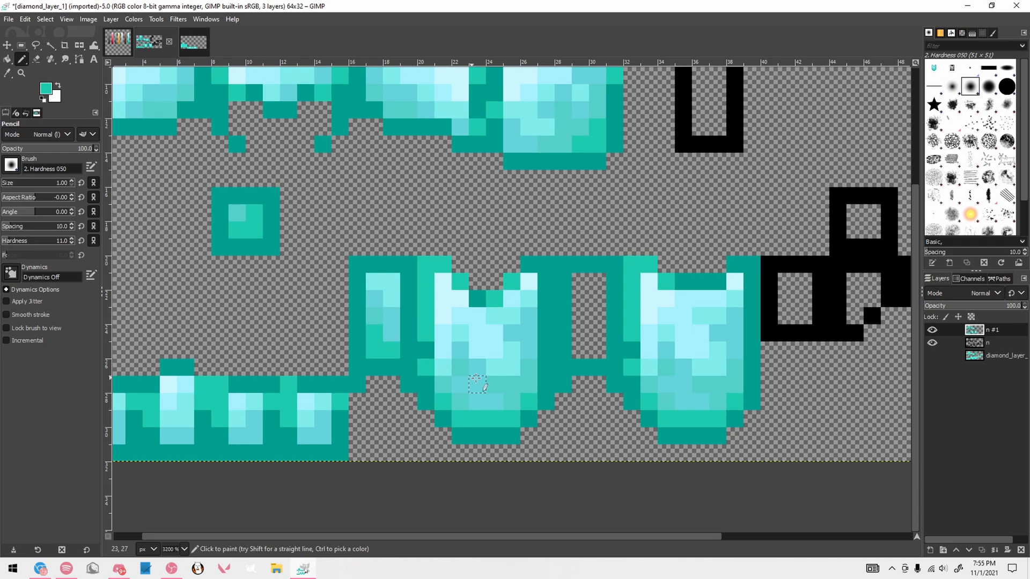
# Copy the shaded interior of the first narrow chestplate side panel and paste it into the empty second side panel
pyautogui.scroll(-3, 472, 375)
pyautogui.scroll(3, 455, 367)
pyautogui.press('r')
pyautogui.moveTo(375, 272)
pyautogui.mouseDown()
pyautogui.moveTo(437, 412)
pyautogui.moveTo(637, 400)
pyautogui.mouseUp()
pyautogui.hotkey('ctrl', 'c')
pyautogui.hotkey('ctrl', 'v')
pyautogui.click(661, 230)
pyautogui.scroll(-3, 661, 229)
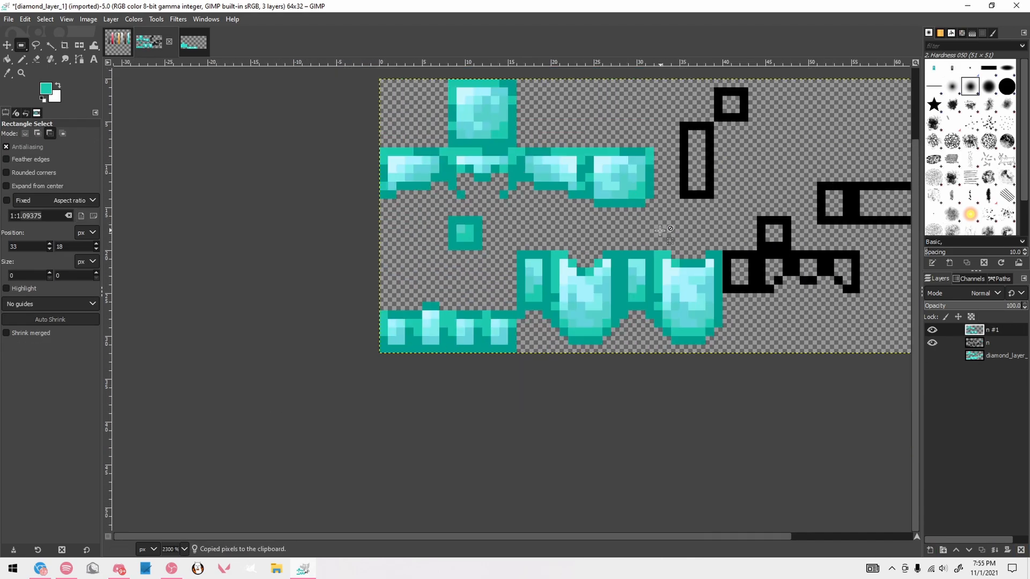
pyautogui.scroll(2, 670, 241)
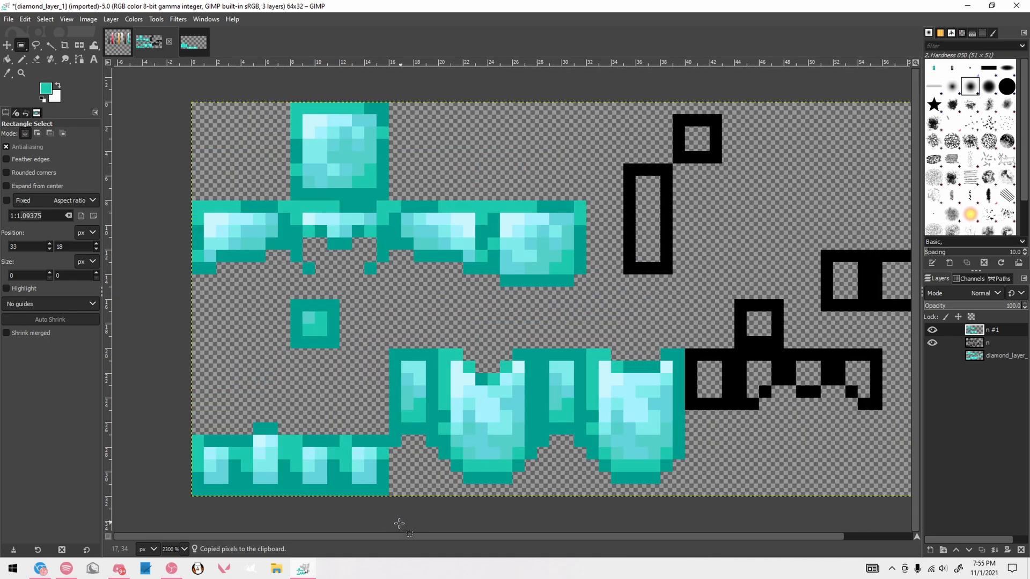
# Recolor the first sleeve panel's black outline beside the second chestplate with the two darkest teals and shade its interior with sampled cyans
pyautogui.hscroll(2, 611, 446)
pyautogui.scroll(-4, 610, 446)
pyautogui.scroll(3, 667, 440)
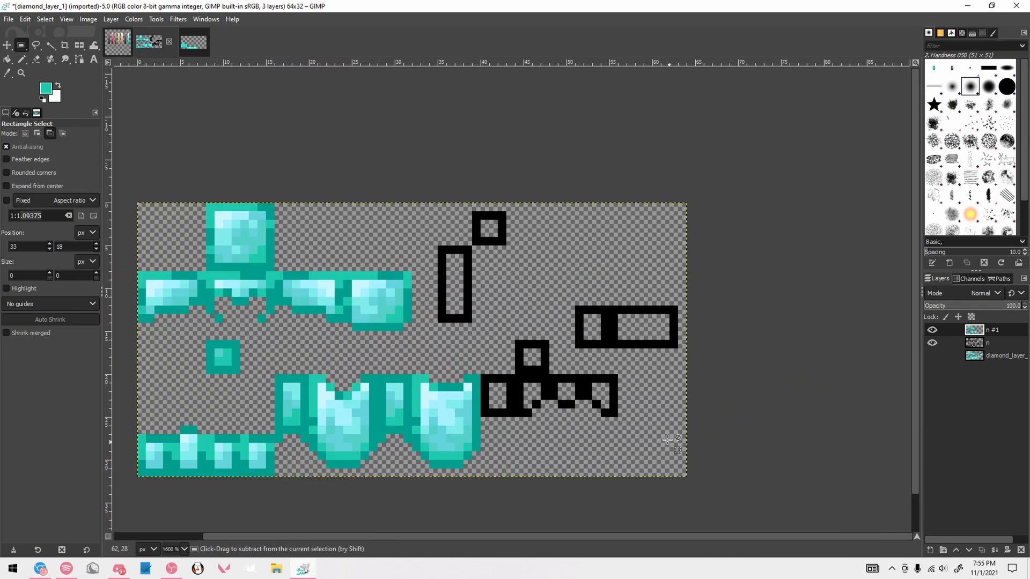
pyautogui.scroll(2, 561, 395)
pyautogui.press('n')
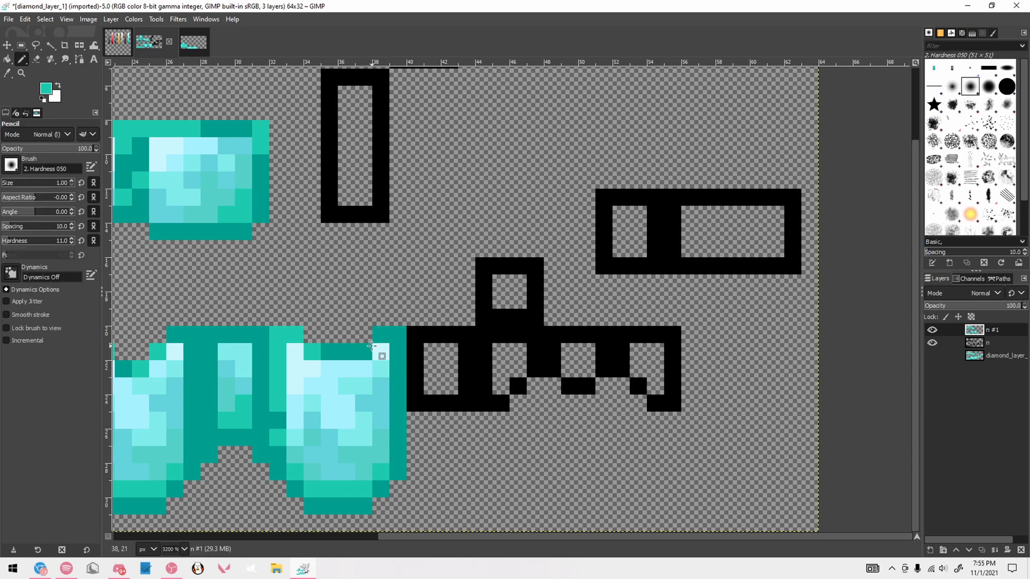
pyautogui.click(119, 43)
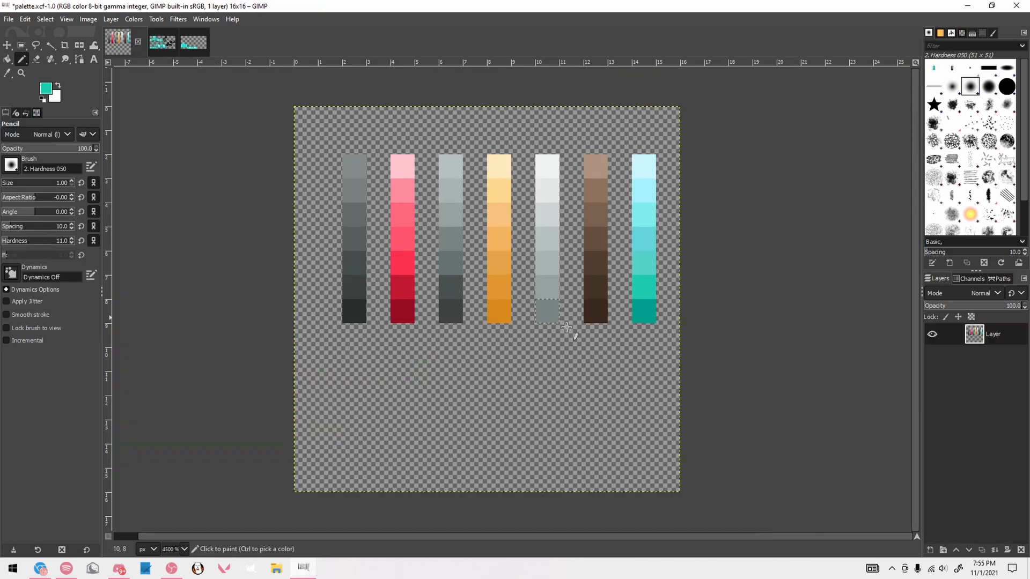
pyautogui.keyDown('ctrl'); pyautogui.click(644, 318); pyautogui.keyUp('ctrl')
pyautogui.click(162, 42)
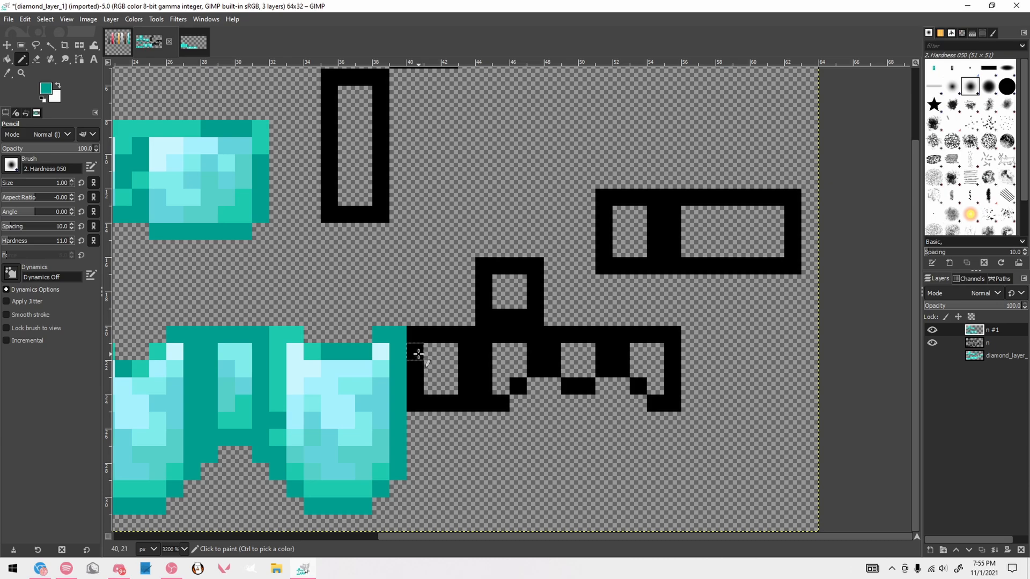
pyautogui.moveTo(417, 352)
pyautogui.mouseDown()
pyautogui.moveTo(452, 404)
pyautogui.moveTo(464, 369)
pyautogui.moveTo(418, 354)
pyautogui.moveTo(424, 336)
pyautogui.moveTo(463, 339)
pyautogui.moveTo(467, 355)
pyautogui.moveTo(451, 334)
pyautogui.moveTo(467, 352)
pyautogui.mouseUp()
pyautogui.keyDown('ctrl'); pyautogui.click(467, 384); pyautogui.keyUp('ctrl')
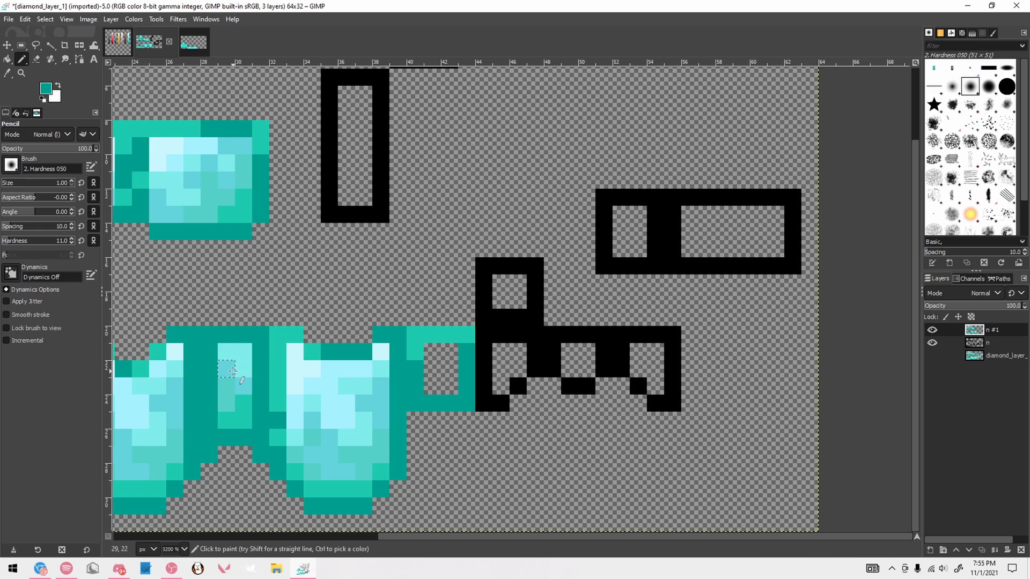
pyautogui.moveTo(467, 334); pyautogui.dragTo(447, 335)
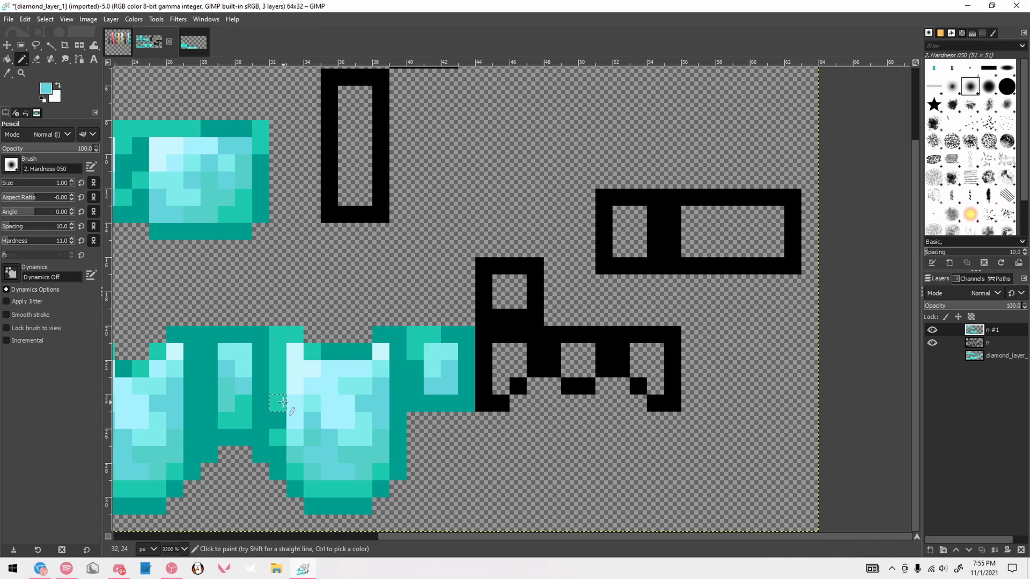
pyautogui.keyDown('ctrl'); pyautogui.click(248, 405); pyautogui.keyUp('ctrl')
pyautogui.keyDown('ctrl'); pyautogui.click(229, 404); pyautogui.keyUp('ctrl')
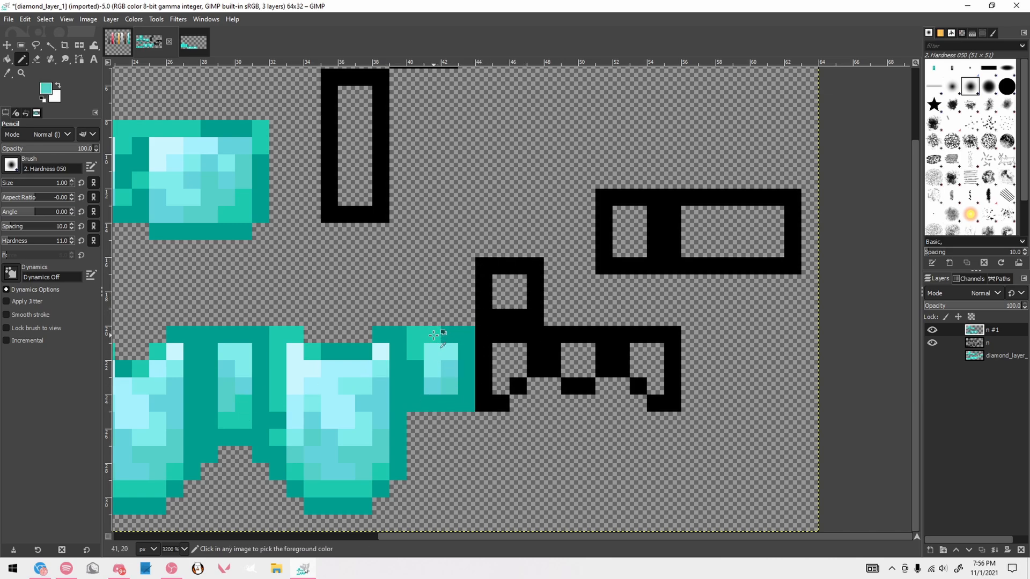
# Recolor the small square above the sleeves with the second-darkest teal and fill its 2×2 interior with the lightest cyans
pyautogui.moveTo(484, 268)
pyautogui.mouseDown()
pyautogui.moveTo(486, 314)
pyautogui.moveTo(519, 317)
pyautogui.moveTo(535, 303)
pyautogui.moveTo(535, 277)
pyautogui.moveTo(502, 270)
pyautogui.mouseUp()
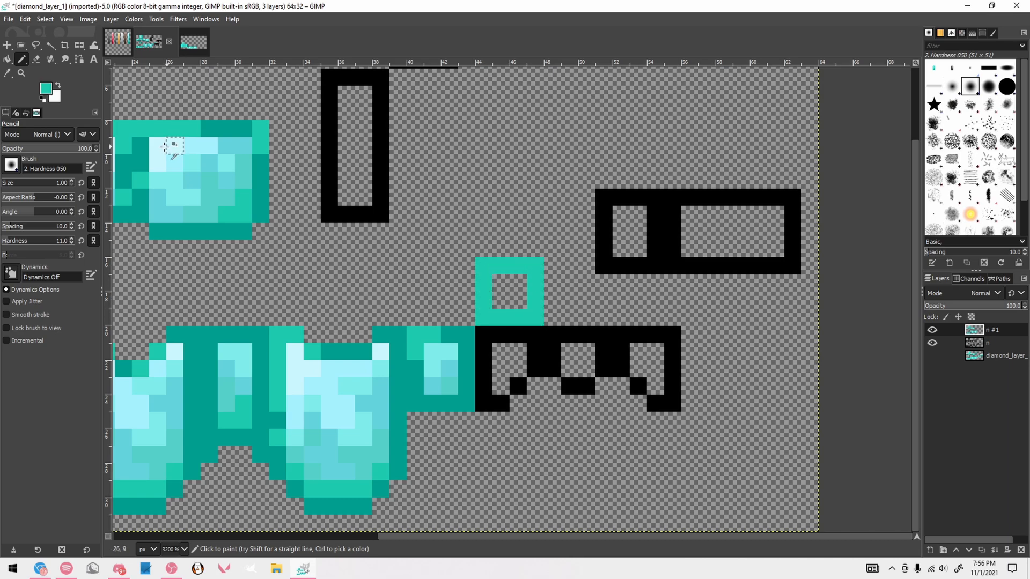
pyautogui.keyDown('ctrl'); pyautogui.click(164, 147); pyautogui.keyUp('ctrl')
pyautogui.click(500, 283)
pyautogui.keyDown('ctrl'); pyautogui.click(196, 149); pyautogui.keyUp('ctrl')
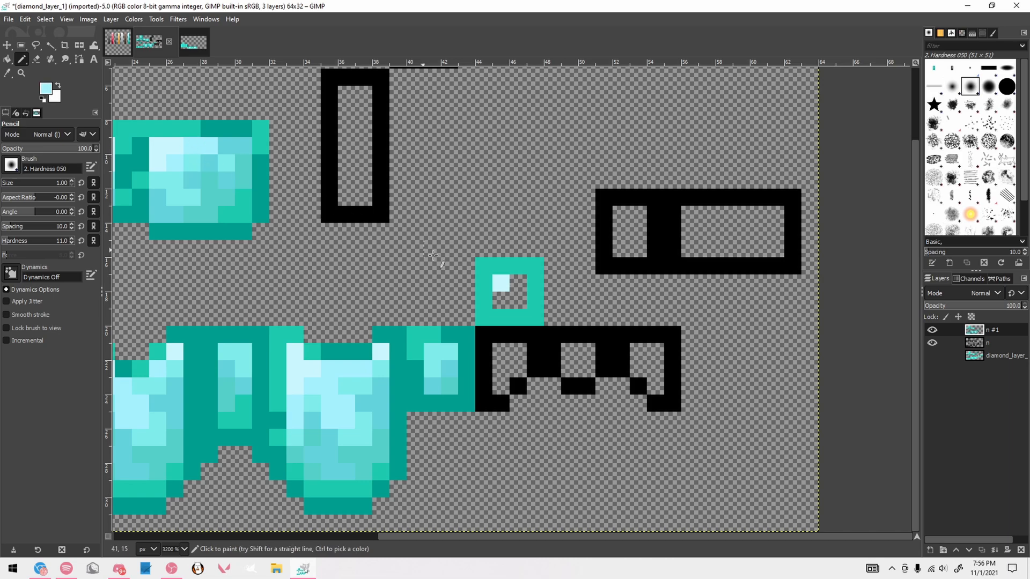
pyautogui.click(501, 300)
pyautogui.click(518, 283)
pyautogui.click(518, 300)
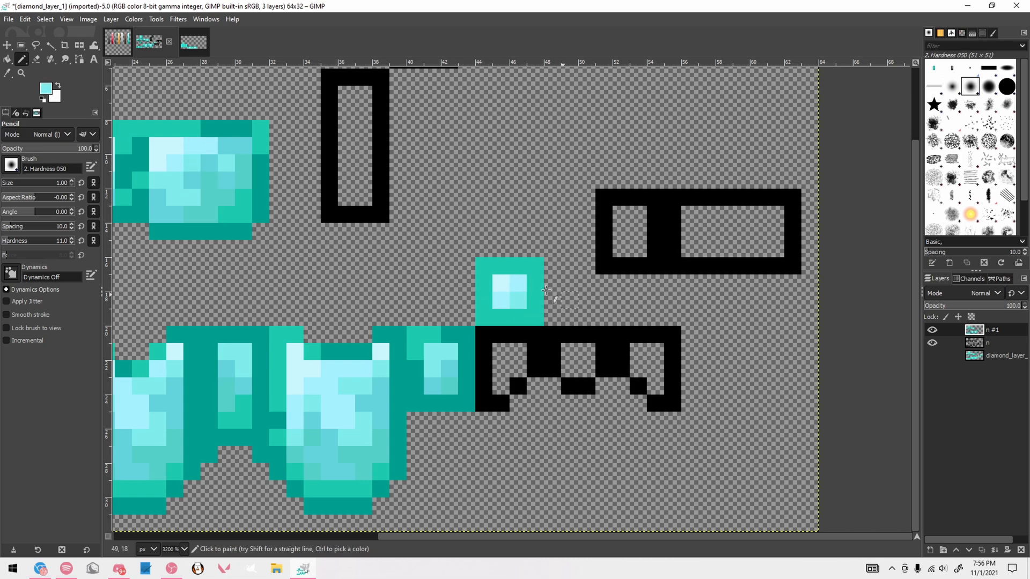
# Recolor the remaining sleeve outlines, using the second-darkest teal for the upper rows and the darkest teal for the lower edges
pyautogui.keyDown('ctrl'); pyautogui.click(501, 322); pyautogui.keyUp('ctrl')
pyautogui.moveTo(489, 333)
pyautogui.mouseDown()
pyautogui.moveTo(602, 335)
pyautogui.moveTo(605, 348)
pyautogui.moveTo(627, 337)
pyautogui.moveTo(668, 340)
pyautogui.moveTo(584, 329)
pyautogui.mouseUp()
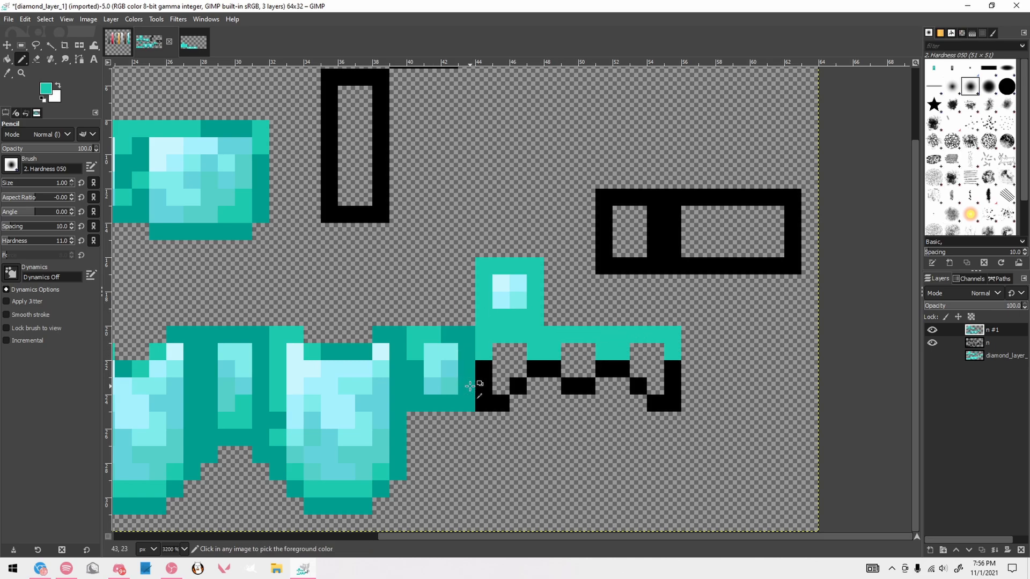
pyautogui.keyDown('ctrl'); pyautogui.click(469, 382); pyautogui.keyUp('ctrl')
pyautogui.moveTo(484, 369)
pyautogui.mouseDown()
pyautogui.moveTo(486, 403)
pyautogui.moveTo(519, 387)
pyautogui.moveTo(612, 383)
pyautogui.moveTo(638, 386)
pyautogui.moveTo(655, 403)
pyautogui.moveTo(673, 369)
pyautogui.mouseUp()
pyautogui.hotkey('ctrl', 'z')
# Shade the interiors of the three remaining sleeve panels with light cyans sampled from the small square above them
pyautogui.keyDown('ctrl'); pyautogui.click(501, 283); pyautogui.keyUp('ctrl')
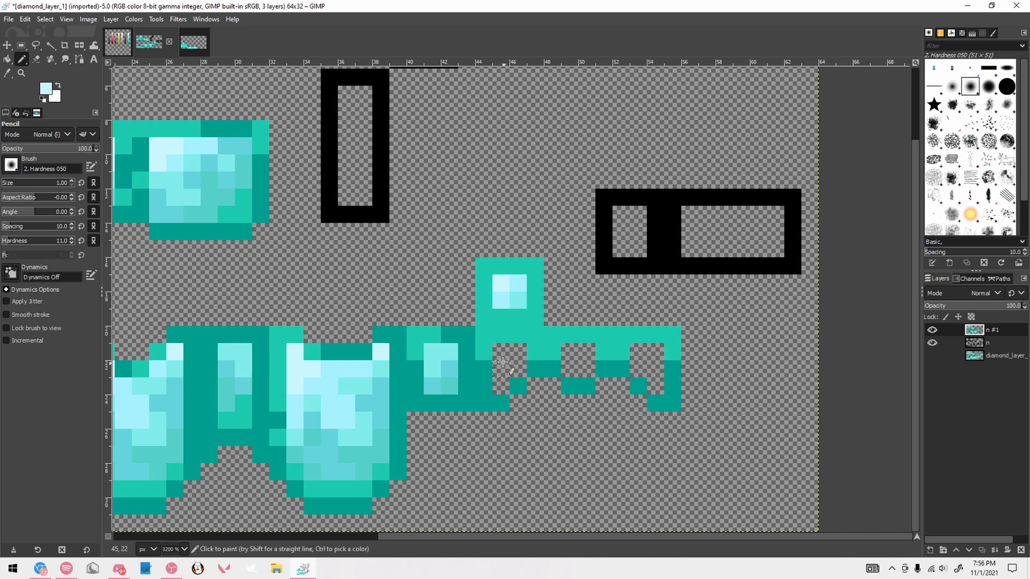
pyautogui.click(501, 352)
pyautogui.click(570, 352)
pyautogui.click(639, 354)
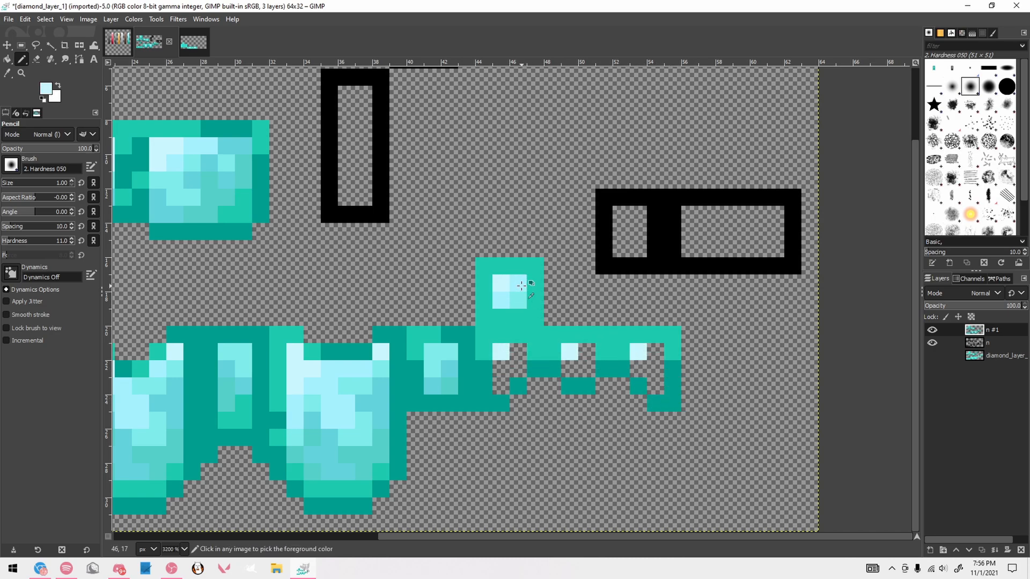
pyautogui.click(501, 369)
pyautogui.click(518, 352)
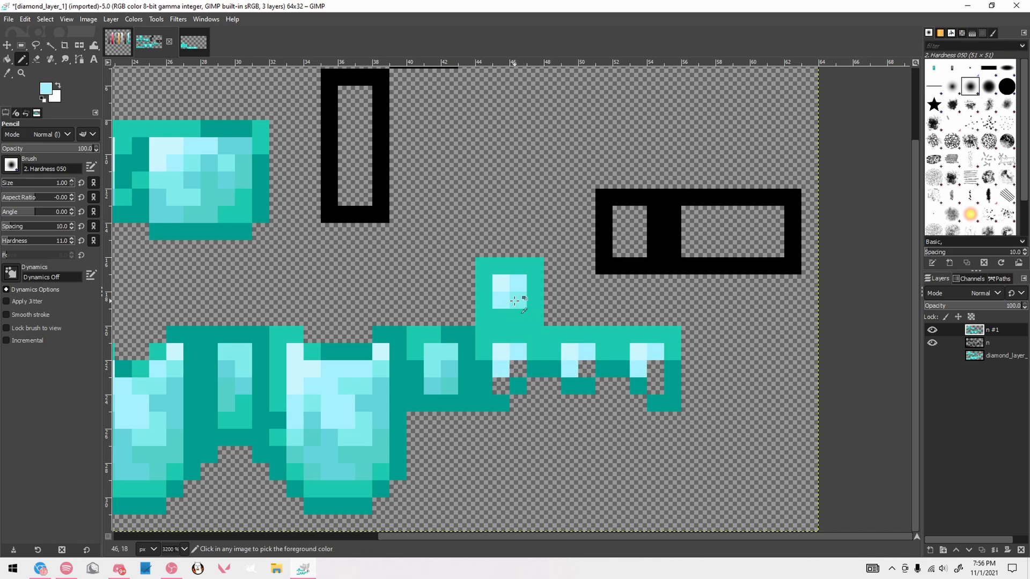
pyautogui.keyDown('ctrl'); pyautogui.scroll(-3, 695, 376); pyautogui.keyUp('ctrl')
pyautogui.keyDown('ctrl'); pyautogui.scroll(4, 694, 376); pyautogui.keyUp('ctrl')
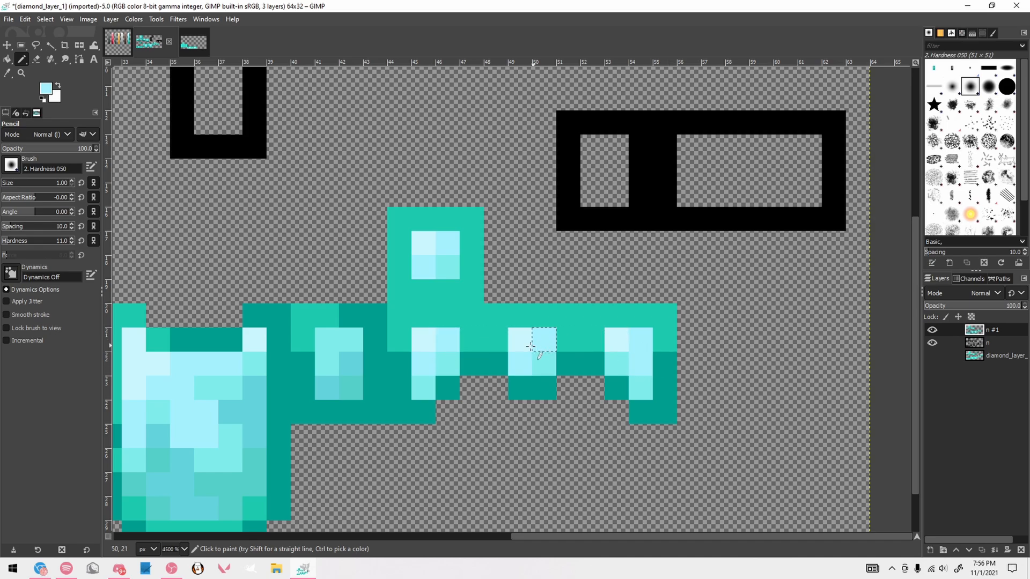
# Recolor the tall black rectangle's lower left edge, bottom edge and right edge with the darkest teal from the sleeve
pyautogui.keyDown('ctrl'); pyautogui.scroll(-5, 616, 311); pyautogui.keyUp('ctrl')
pyautogui.keyDown('ctrl'); pyautogui.scroll(2, 570, 307); pyautogui.keyUp('ctrl')
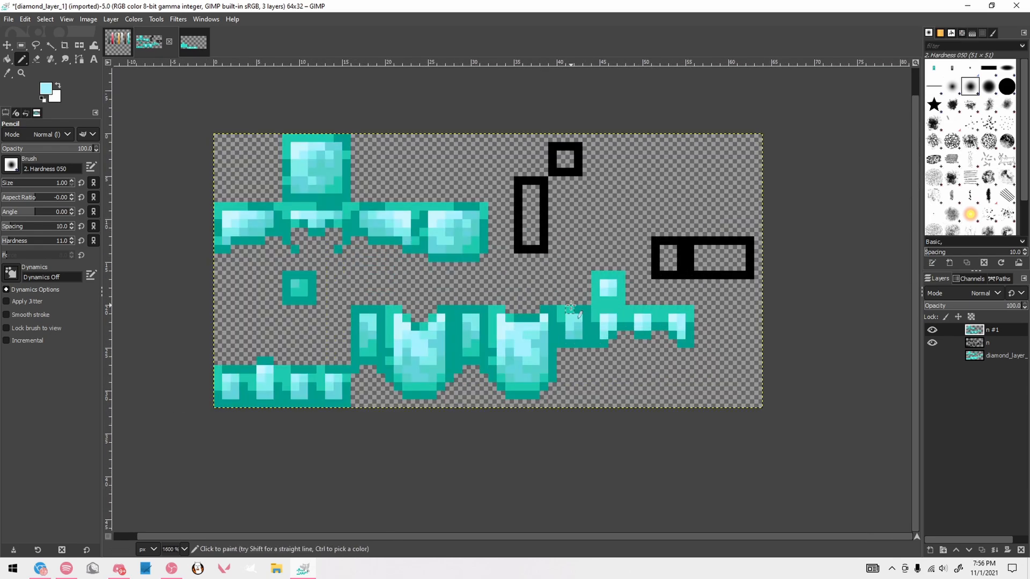
pyautogui.keyDown('ctrl'); pyautogui.scroll(-2, 572, 303); pyautogui.keyUp('ctrl')
pyautogui.keyDown('ctrl'); pyautogui.scroll(2, 569, 252); pyautogui.keyUp('ctrl')
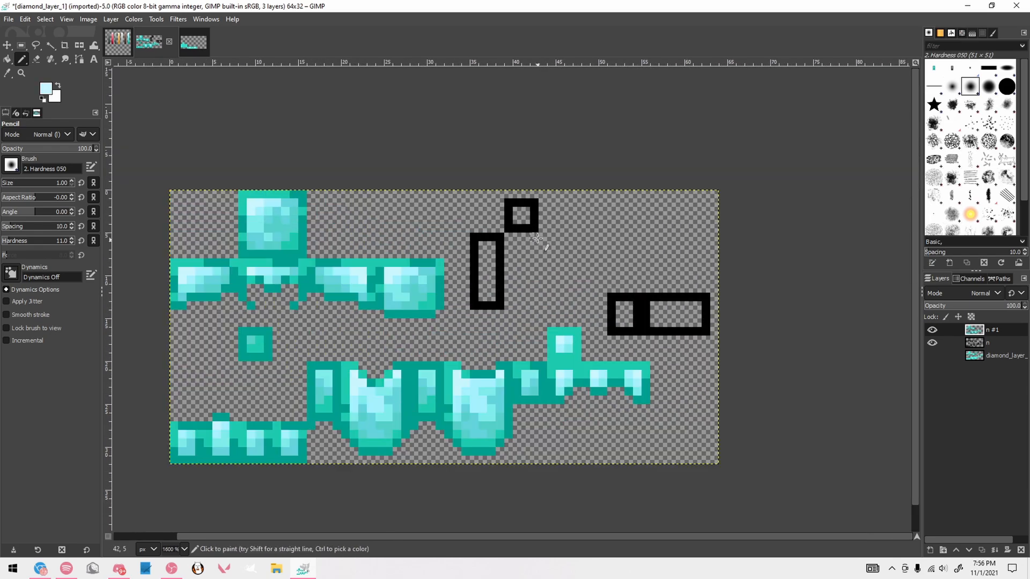
pyautogui.keyDown('ctrl'); pyautogui.click(570, 236); pyautogui.keyUp('ctrl')
pyautogui.keyDown('ctrl'); pyautogui.scroll(-1, 600, 272); pyautogui.keyUp('ctrl')
pyautogui.keyDown('ctrl'); pyautogui.scroll(2, 482, 276); pyautogui.keyUp('ctrl')
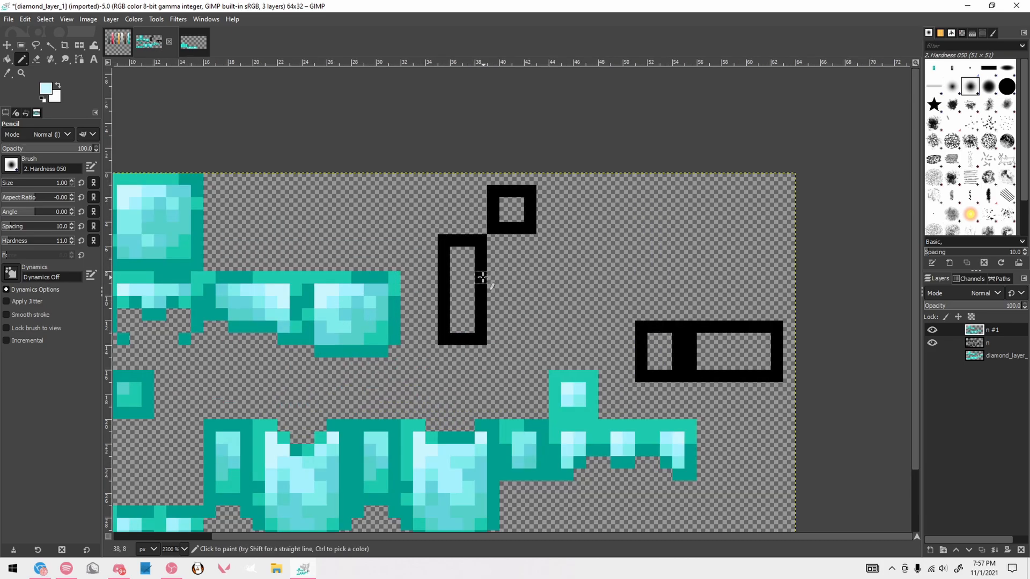
pyautogui.keyDown('ctrl'); pyautogui.click(509, 456); pyautogui.keyUp('ctrl')
pyautogui.click(444, 290)
pyautogui.keyDown('shift'); pyautogui.click(445, 339); pyautogui.keyUp('shift')
pyautogui.keyDown('shift'); pyautogui.click(469, 340); pyautogui.keyUp('shift')
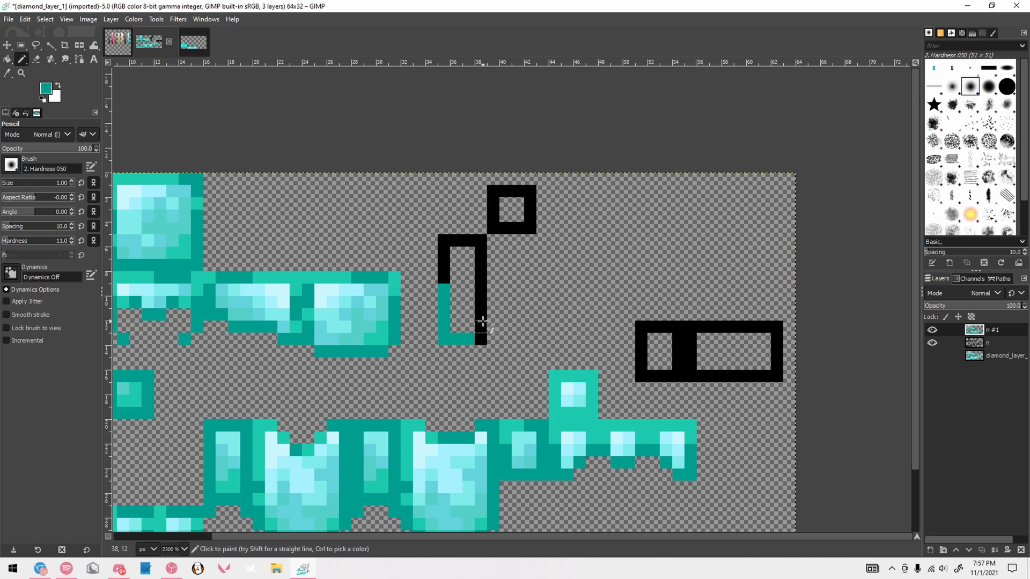
pyautogui.click(481, 327)
pyautogui.keyDown('shift'); pyautogui.click(481, 252); pyautogui.keyUp('shift')
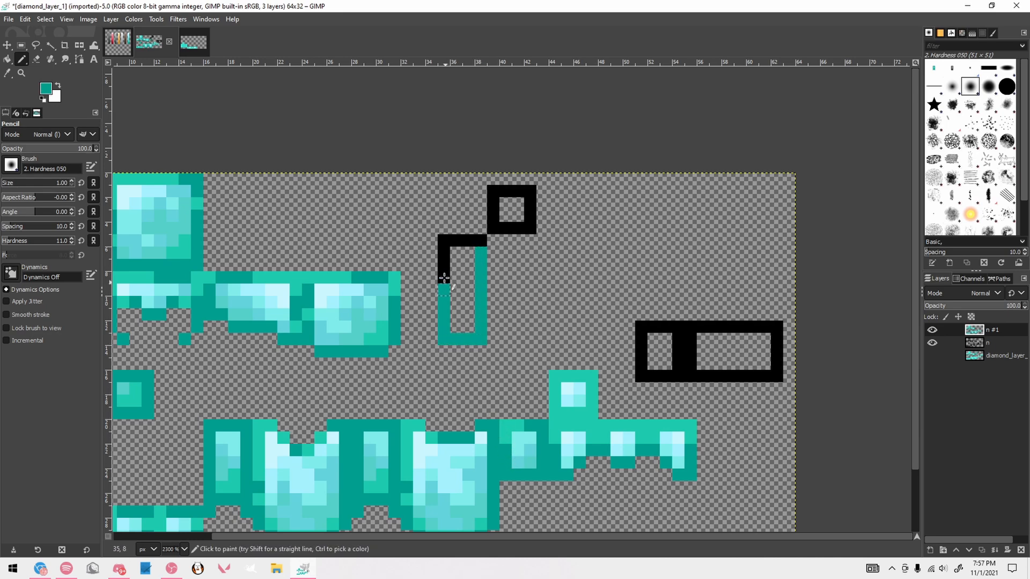
pyautogui.keyDown('ctrl'); pyautogui.click(328, 290); pyautogui.keyUp('ctrl')
pyautogui.keyDown('shift'); pyautogui.click(444, 241); pyautogui.keyUp('shift')
pyautogui.hotkey('ctrl', 'z')
pyautogui.hotkey('ctrl', 'z')
# Recolor the tall rectangle's black top and upper left edge with the second-darkest teal and add accents of it along both sides
pyautogui.keyDown('ctrl'); pyautogui.click(415, 428); pyautogui.keyUp('ctrl')
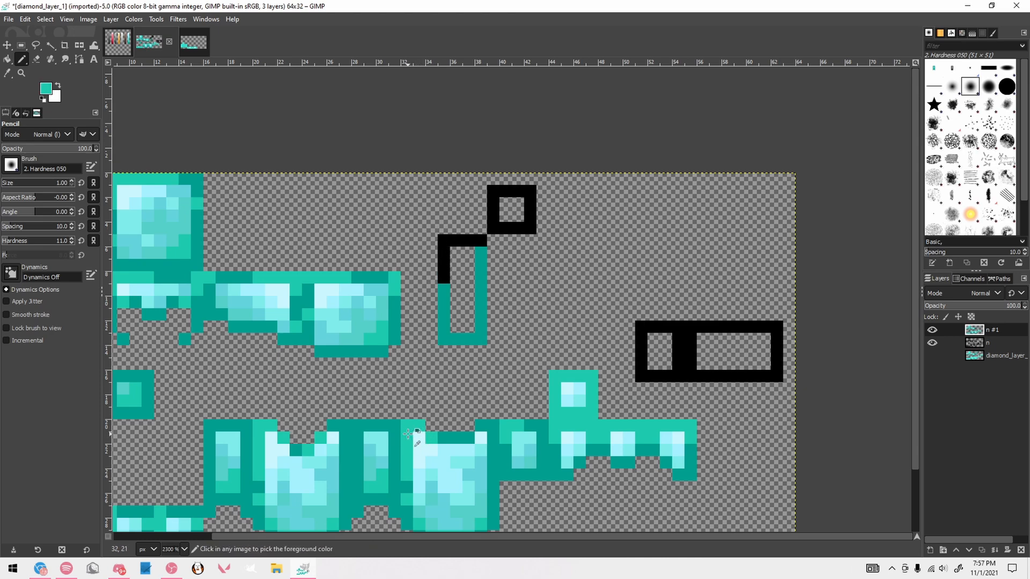
pyautogui.click(444, 278)
pyautogui.keyDown('shift'); pyautogui.click(444, 240); pyautogui.keyUp('shift')
pyautogui.keyDown('shift'); pyautogui.click(481, 240); pyautogui.keyUp('shift')
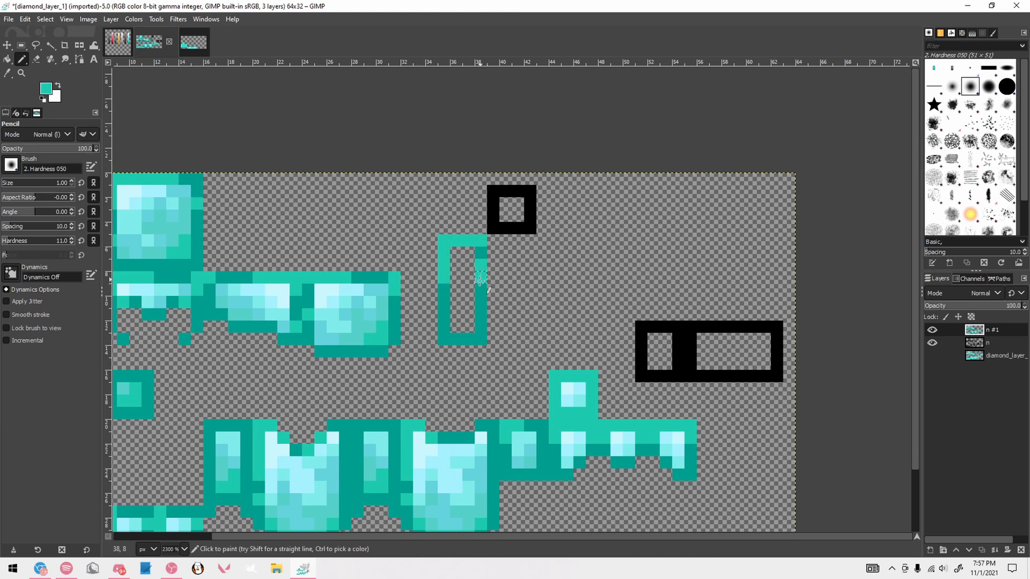
pyautogui.click(444, 302)
# Shade the tall rectangle's interior from lightest cyan at the top to darker cyan below, sampling the colors from the chestplate face
pyautogui.keyDown('ctrl'); pyautogui.click(421, 440); pyautogui.keyUp('ctrl')
pyautogui.moveTo(456, 253)
pyautogui.mouseDown()
pyautogui.moveTo(467, 254)
pyautogui.moveTo(456, 291)
pyautogui.moveTo(468, 285)
pyautogui.moveTo(468, 327)
pyautogui.mouseUp()
pyautogui.keyDown('ctrl'); pyautogui.click(442, 453); pyautogui.keyUp('ctrl')
pyautogui.click(468, 265)
pyautogui.keyDown('ctrl'); pyautogui.click(462, 462); pyautogui.keyUp('ctrl')
pyautogui.keyDown('ctrl'); pyautogui.click(478, 473); pyautogui.keyUp('ctrl')
pyautogui.click(468, 303)
pyautogui.scroll(-1, 493, 277)
pyautogui.scroll(1, 483, 260)
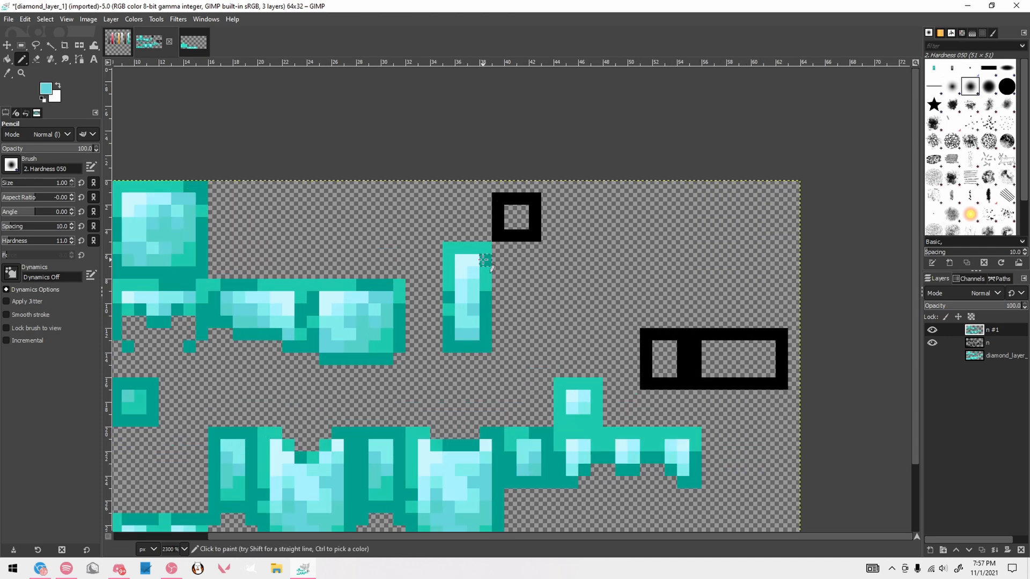
# Copy the finished small square above the sleeves and paste it over the small black square beside the tall rectangle
pyautogui.press('r')
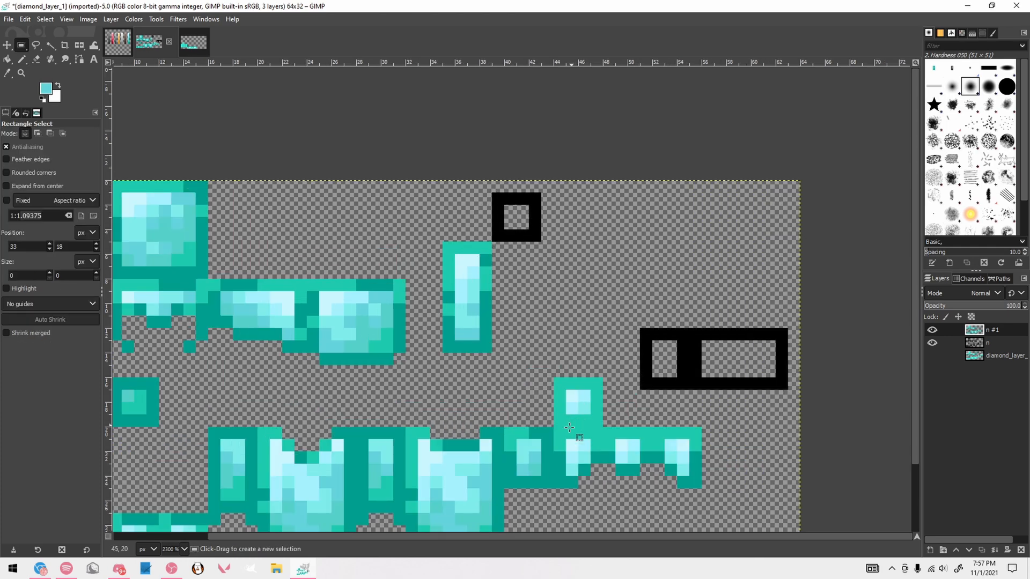
pyautogui.moveTo(554, 379)
pyautogui.mouseDown()
pyautogui.moveTo(603, 426)
pyautogui.moveTo(523, 205)
pyautogui.moveTo(523, 218)
pyautogui.mouseUp()
pyautogui.hotkey('ctrl', 'c')
pyautogui.hotkey('ctrl', 'v')
pyautogui.click(593, 217)
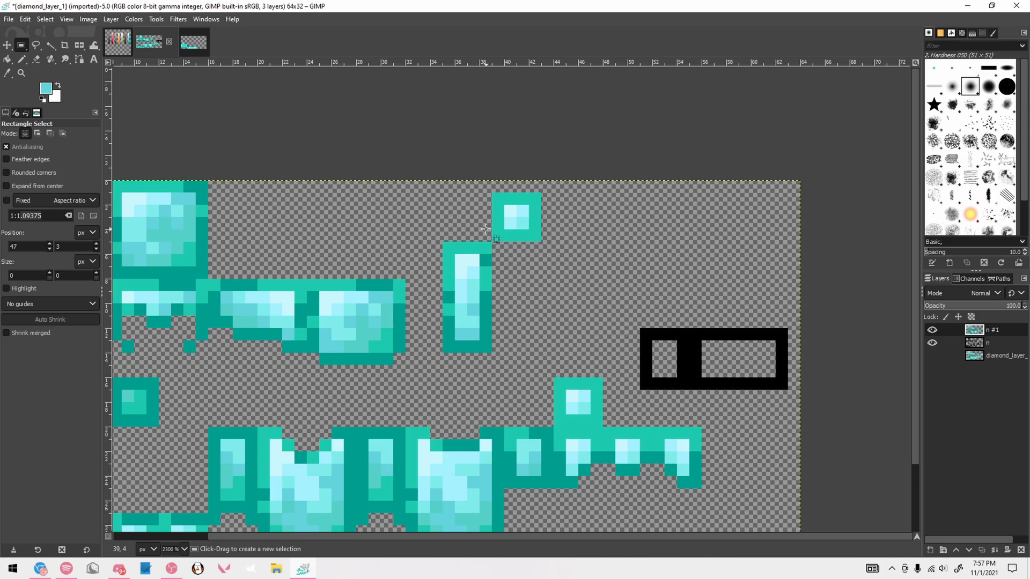
# Recolor the top edge, upper sides and upper divider of the wide two-cell black frame with the second-darkest teal
pyautogui.moveTo(742, 378); pyautogui.dragTo(620, 349)
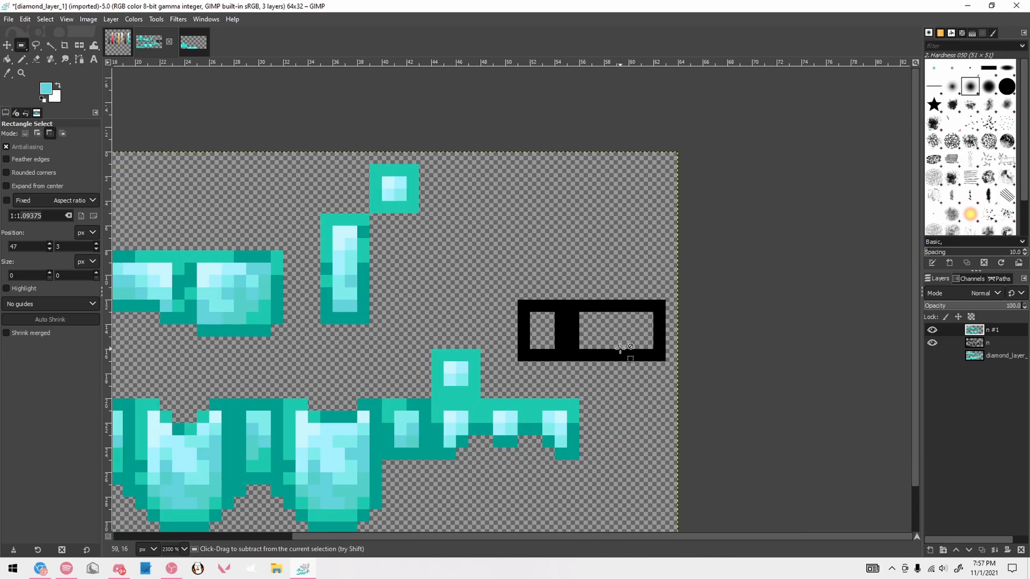
pyautogui.scroll(1, 620, 348)
pyautogui.press('n')
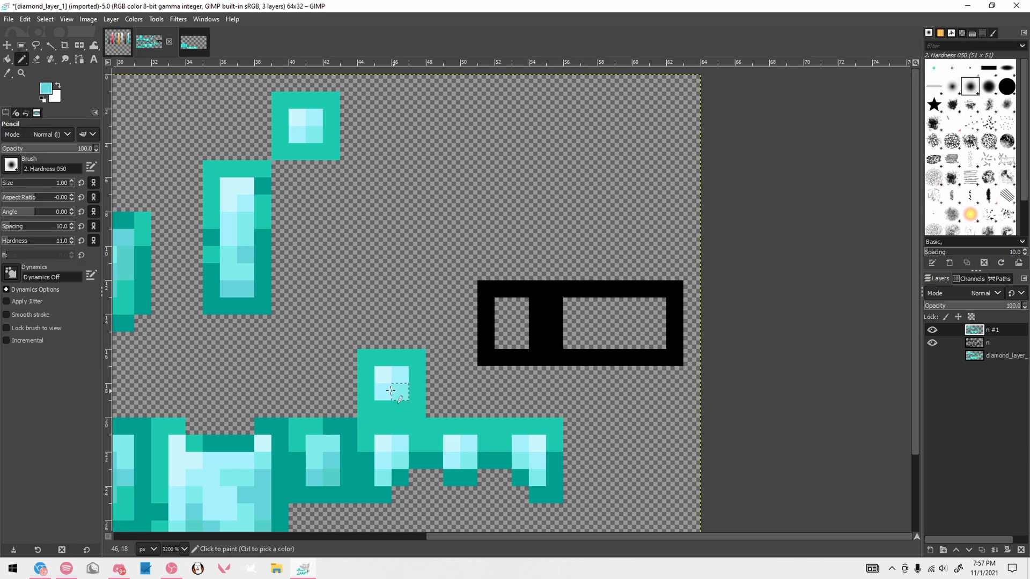
pyautogui.keyDown('ctrl'); pyautogui.click(420, 387); pyautogui.keyUp('ctrl')
pyautogui.moveTo(489, 328)
pyautogui.mouseDown()
pyautogui.moveTo(486, 289)
pyautogui.moveTo(672, 290)
pyautogui.moveTo(675, 329)
pyautogui.mouseUp()
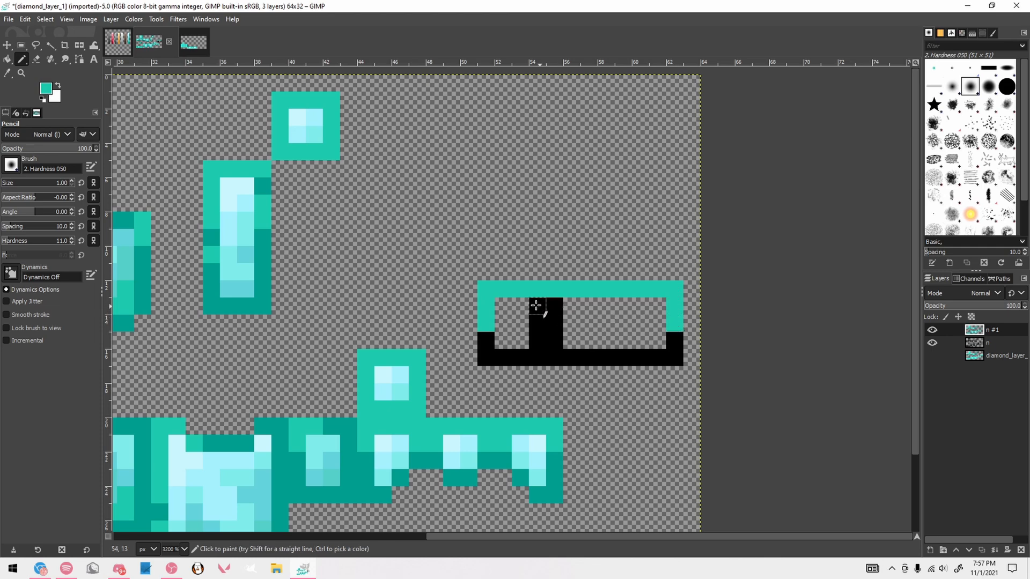
pyautogui.moveTo(536, 305); pyautogui.dragTo(552, 318)
# Recolor the wide frame's remaining black lower outline with the darkest teal and extend it up the sides and divider
pyautogui.moveTo(486, 340); pyautogui.dragTo(486, 358)
pyautogui.keyDown('shift'); pyautogui.click(663, 352); pyautogui.keyUp('shift')
pyautogui.click(675, 341)
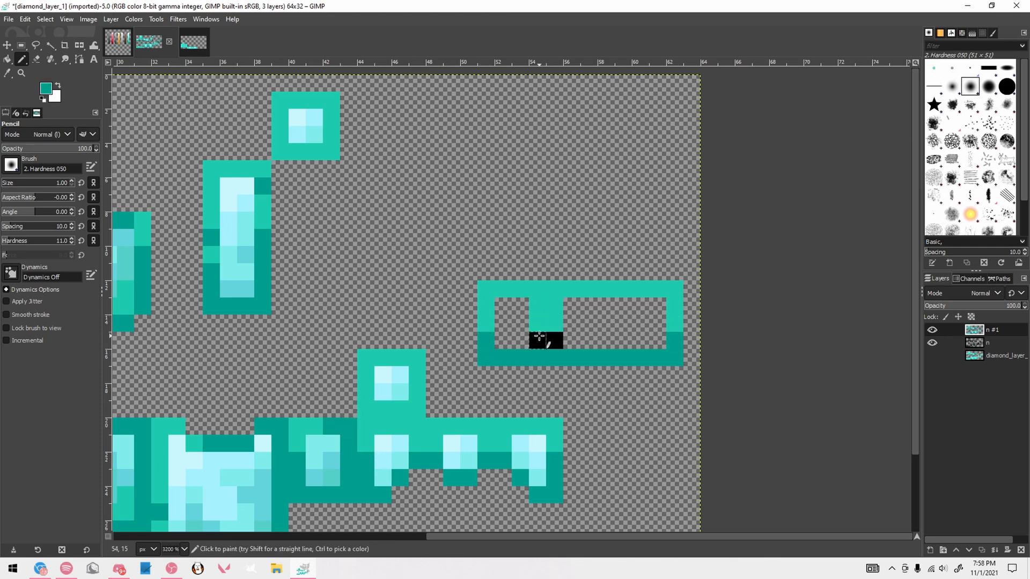
pyautogui.moveTo(539, 339); pyautogui.dragTo(555, 340)
pyautogui.click(495, 325)
pyautogui.hotkey('ctrl', 'z')
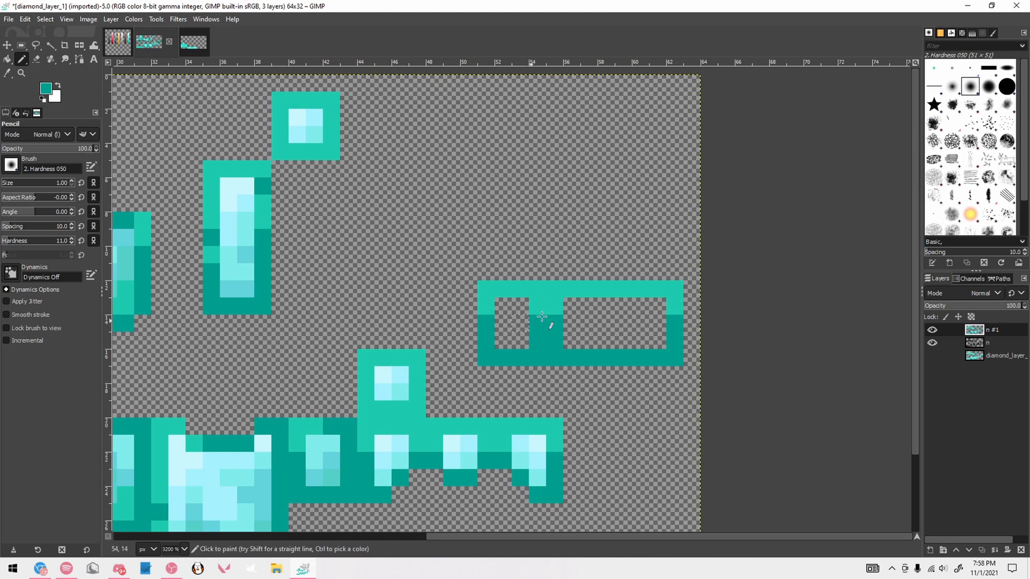
pyautogui.click(539, 306)
pyautogui.click(538, 288)
pyautogui.moveTo(675, 306); pyautogui.dragTo(675, 289)
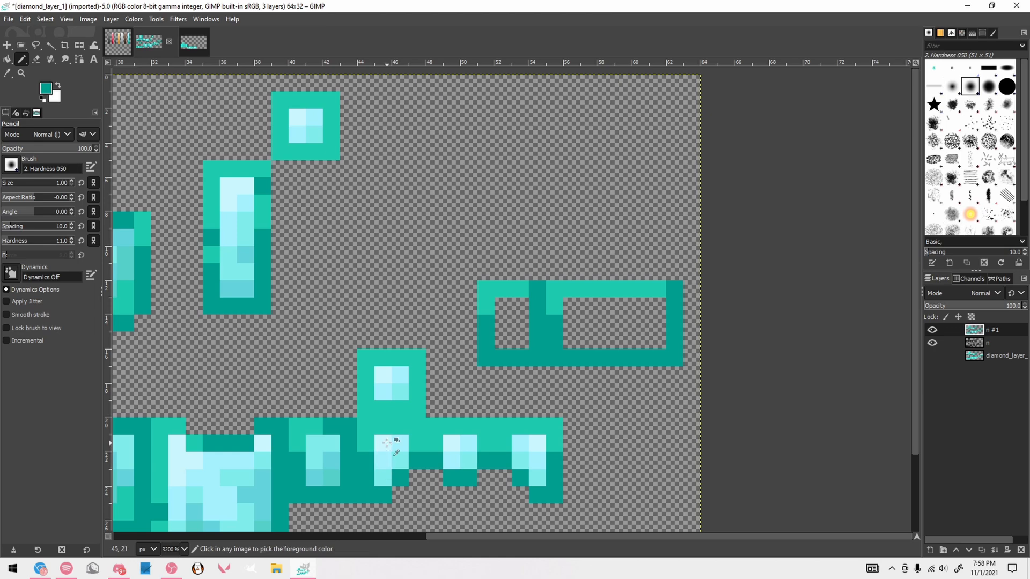
# Shade both interiors of the wide frame with cyans sampled from the sleeve panels, placing the lightest at the upper left
pyautogui.keyDown('ctrl'); pyautogui.click(384, 461); pyautogui.keyUp('ctrl')
pyautogui.click(502, 305)
pyautogui.moveTo(571, 306); pyautogui.dragTo(589, 306)
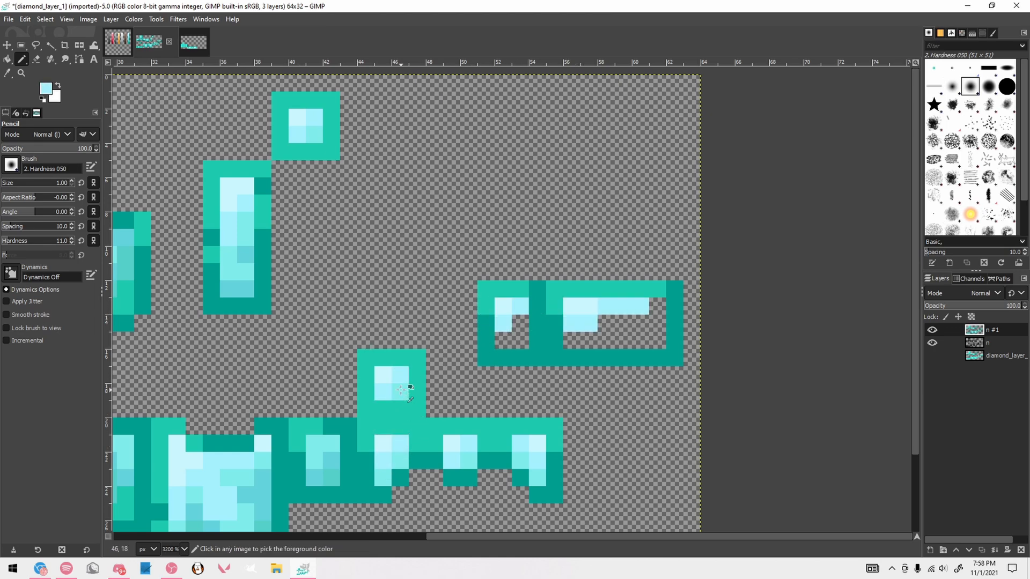
pyautogui.scroll(-2, 400, 407)
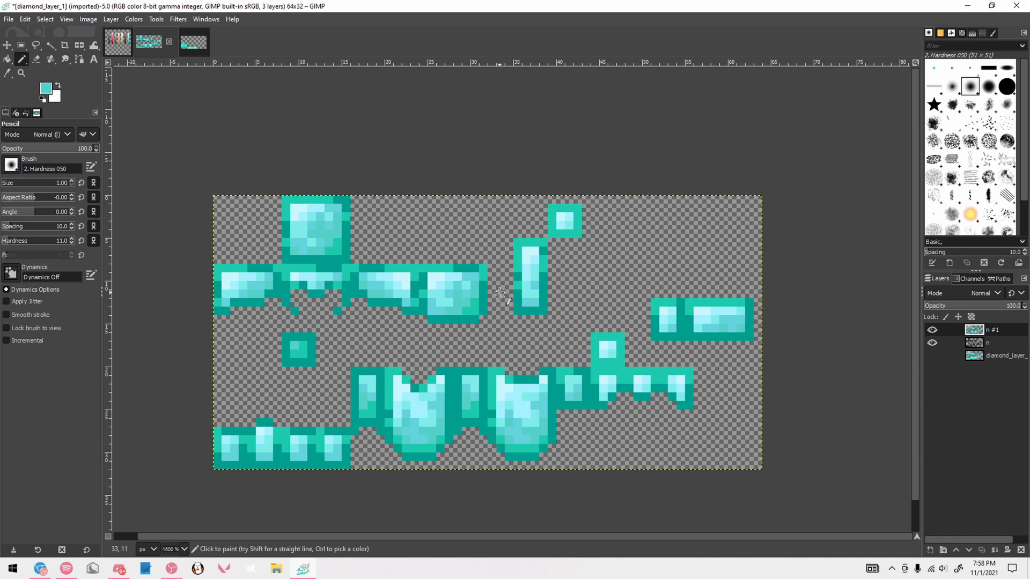
# Copy the small square, tall rectangle and wide two-cell frame from diamond_layer_1 and paste them over the matching leggings parts in diamond_layer_2
pyautogui.press('r')
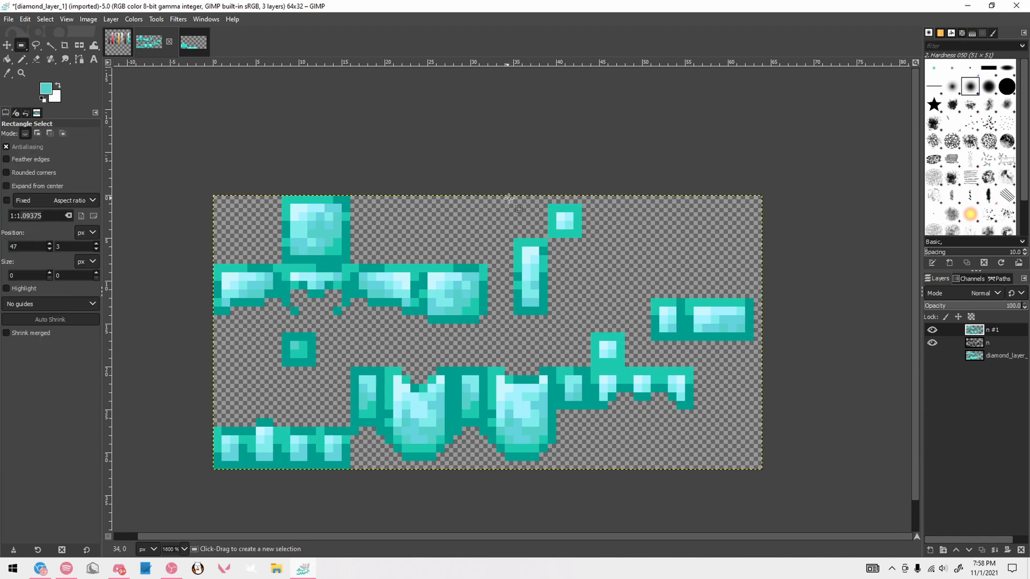
pyautogui.moveTo(509, 198); pyautogui.dragTo(599, 324)
pyautogui.moveTo(651, 290); pyautogui.dragTo(772, 357)
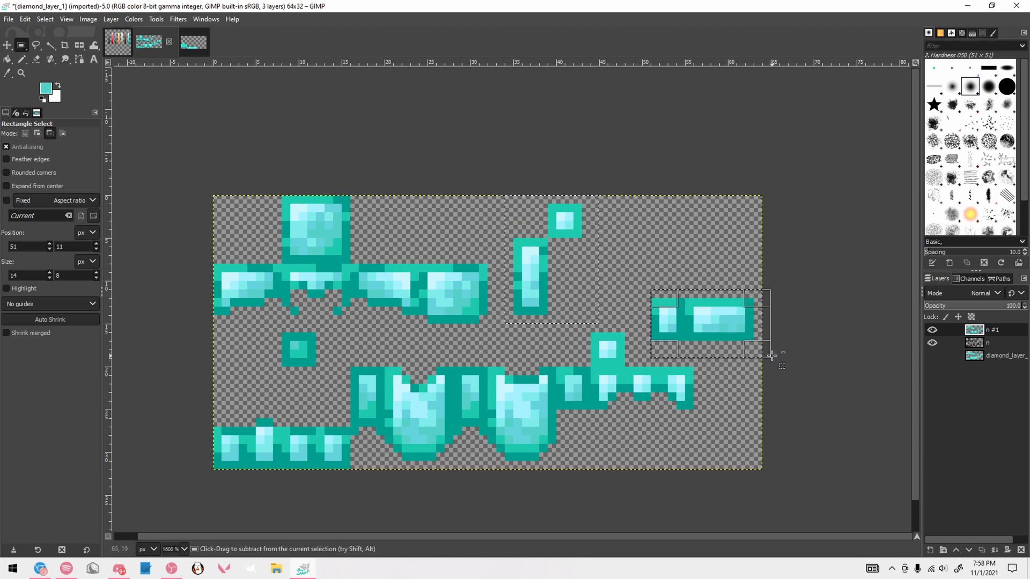
pyautogui.hotkey('ctrl', 'c')
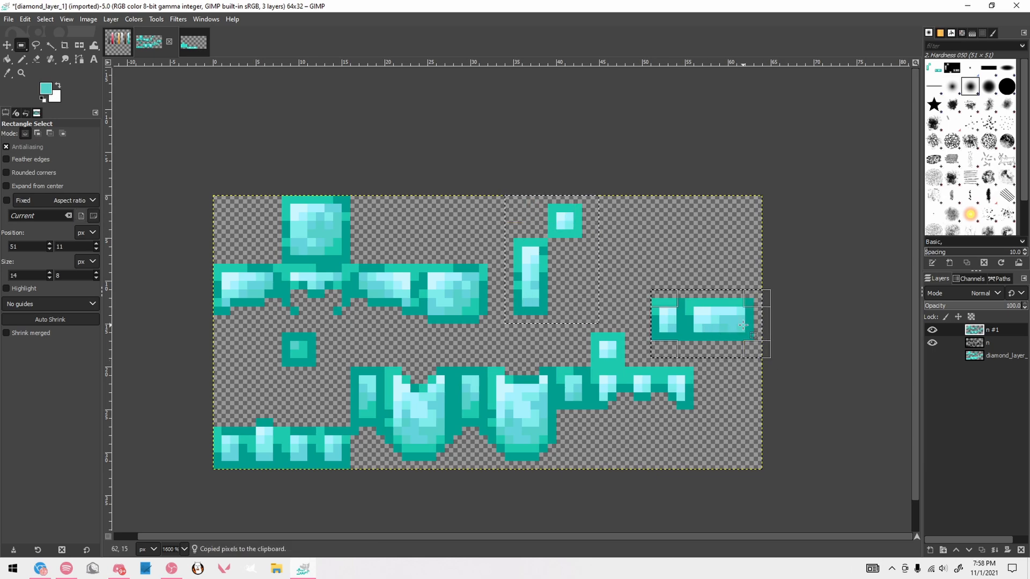
pyautogui.click(195, 46)
pyautogui.click(338, 293)
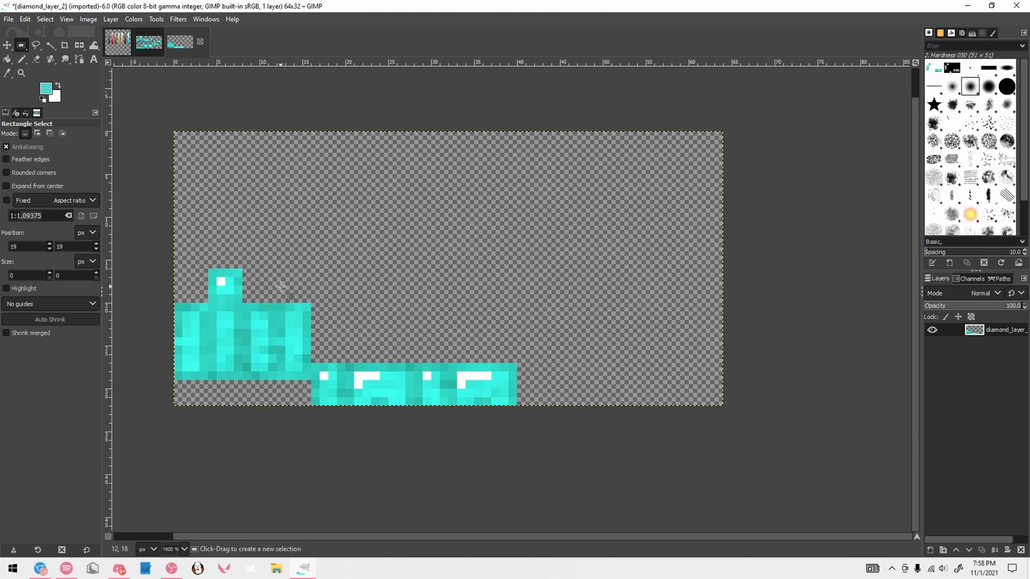
pyautogui.hotkey('ctrl', 'v')
pyautogui.moveTo(341, 272); pyautogui.dragTo(188, 350)
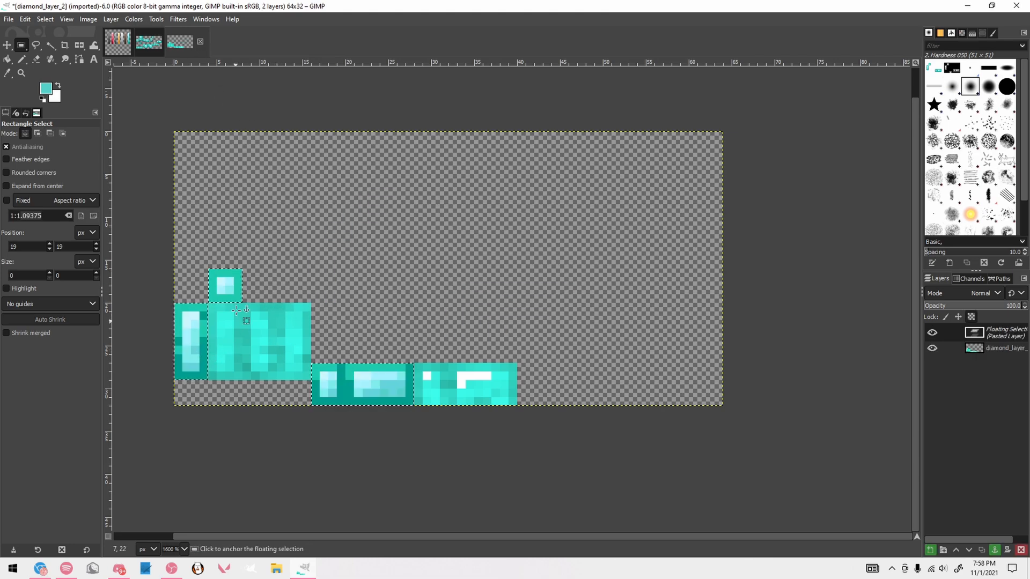
pyautogui.click(325, 278)
# Cut the selected extra pieces out of diamond_layer_1 and hide the black outline layer n
pyautogui.click(148, 42)
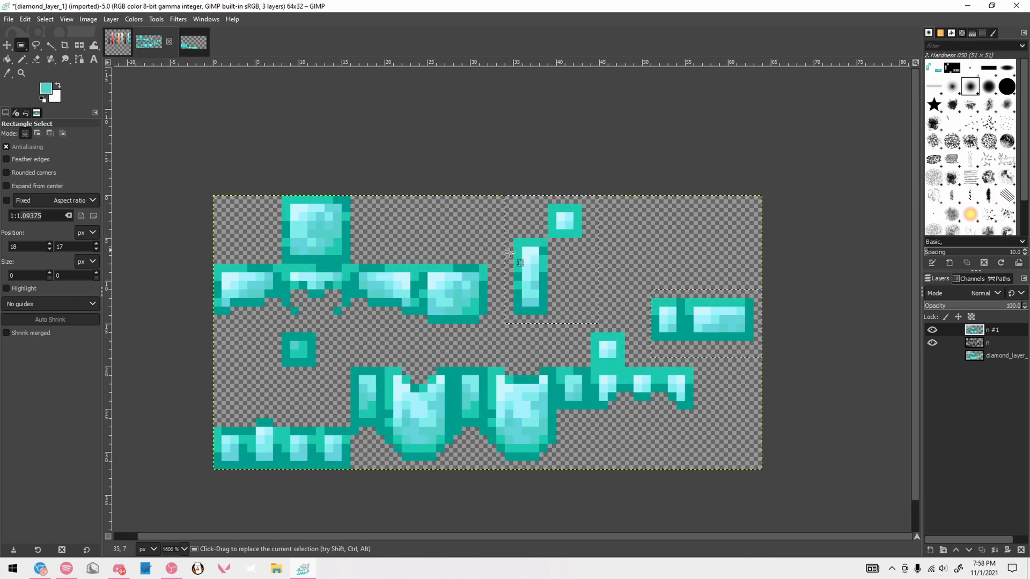
pyautogui.hotkey('ctrl', 'x')
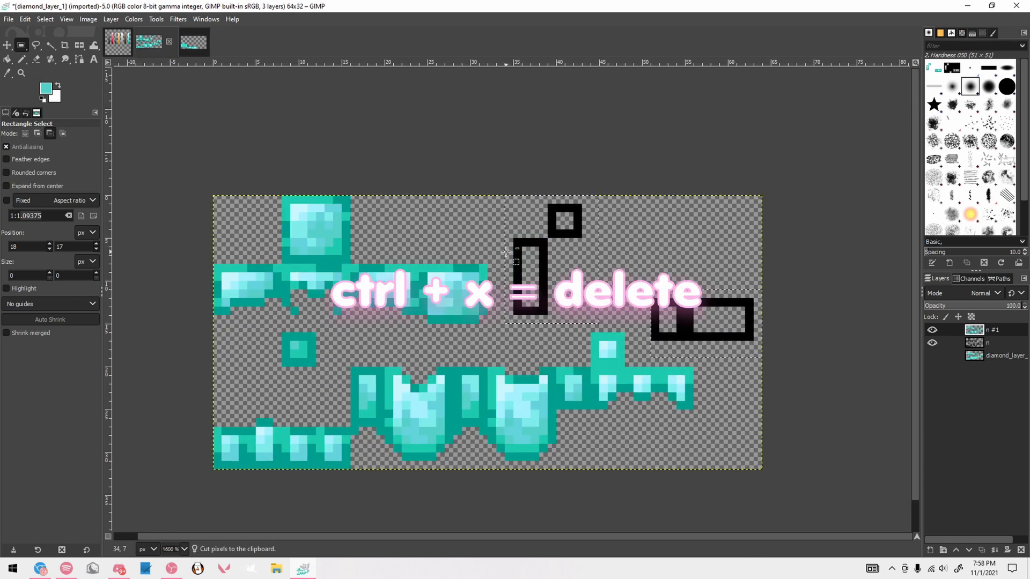
pyautogui.click(932, 344)
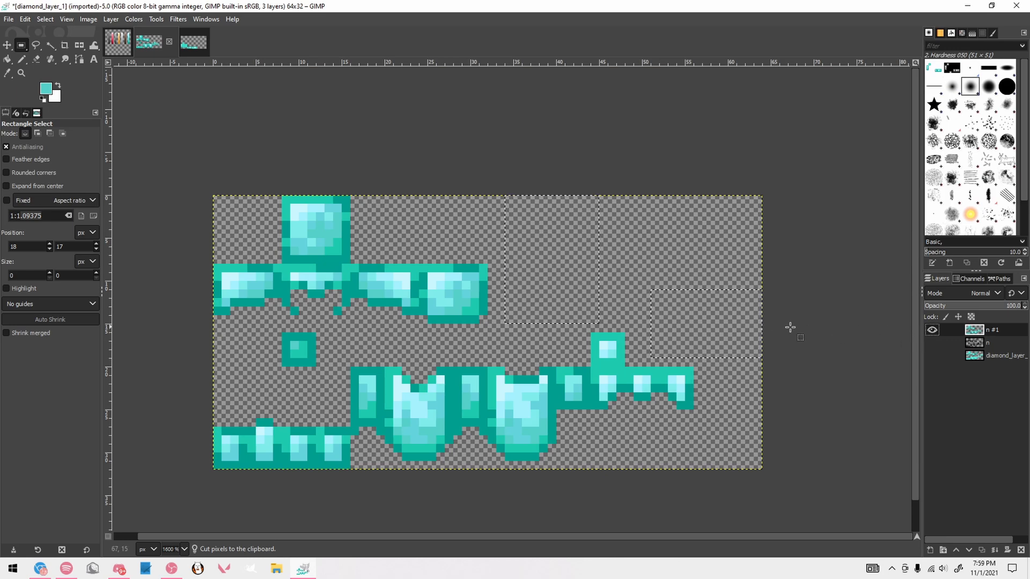
# In diamond_layer_2, copy the shaded 4 × 9 px leg panel and paste it over the three unfinished panels beside it
pyautogui.click(195, 47)
pyautogui.moveTo(250, 305); pyautogui.dragTo(299, 414)
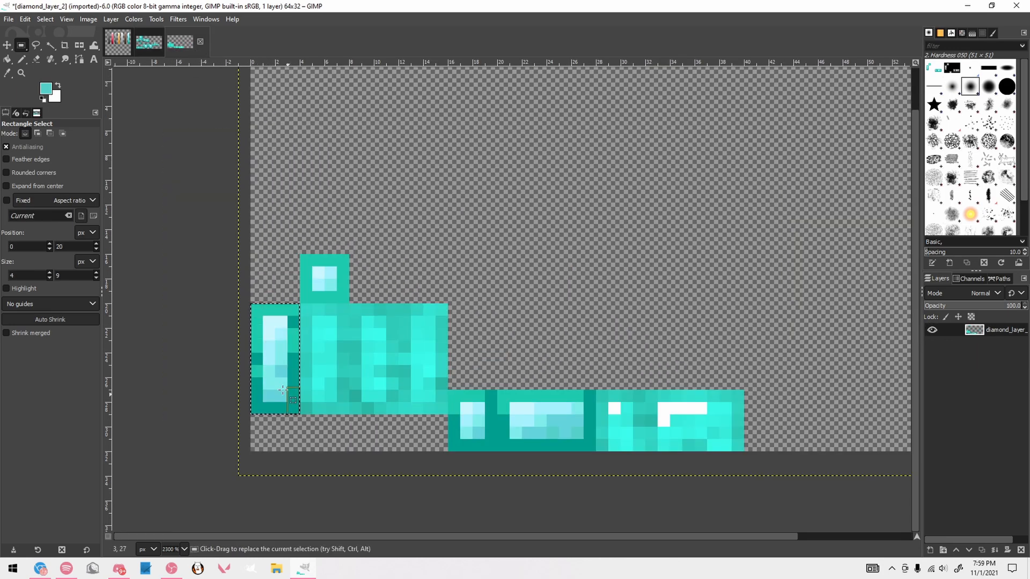
pyautogui.hotkey('ctrl', 'c')
pyautogui.hotkey('ctrl', 'v')
pyautogui.moveTo(284, 364); pyautogui.dragTo(596, 451)
pyautogui.hotkey('ctrl', 'v')
pyautogui.hotkey('ctrl', 'v')
pyautogui.click(499, 353)
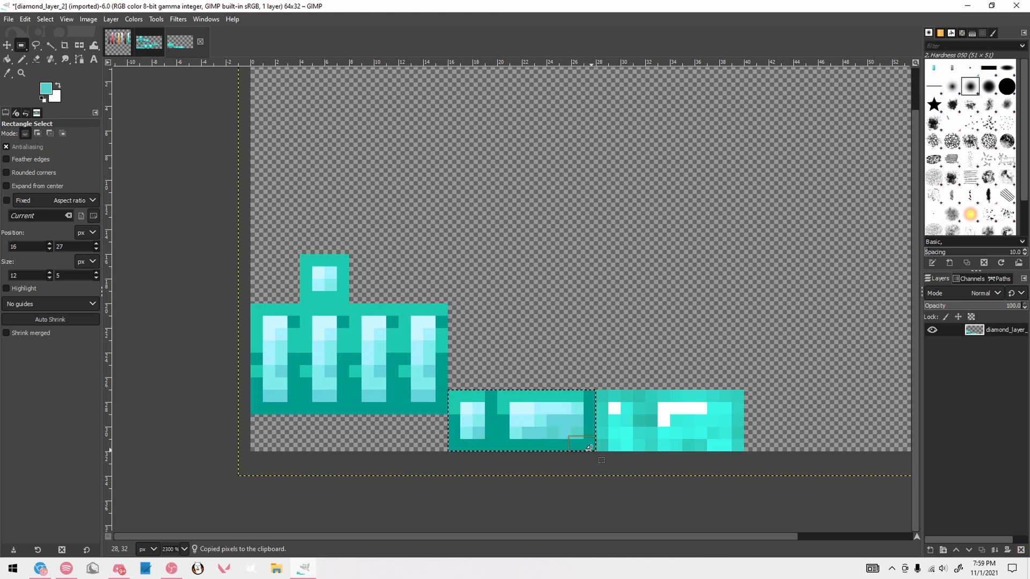
# Copy the finished 12 × 5 px two-cell strip and paste it over the unfinished strip beside it
pyautogui.hotkey('ctrl', 'c')
pyautogui.hotkey('ctrl', 'v')
pyautogui.moveTo(520, 419); pyautogui.dragTo(668, 418)
pyautogui.click(636, 355)
pyautogui.scroll(-3, 636, 355)
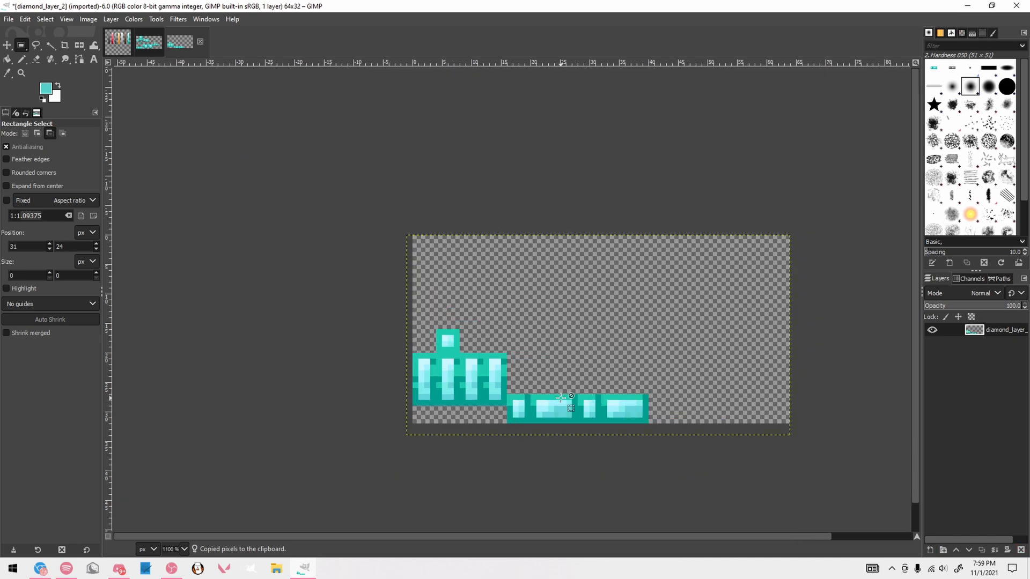
pyautogui.scroll(2, 678, 363)
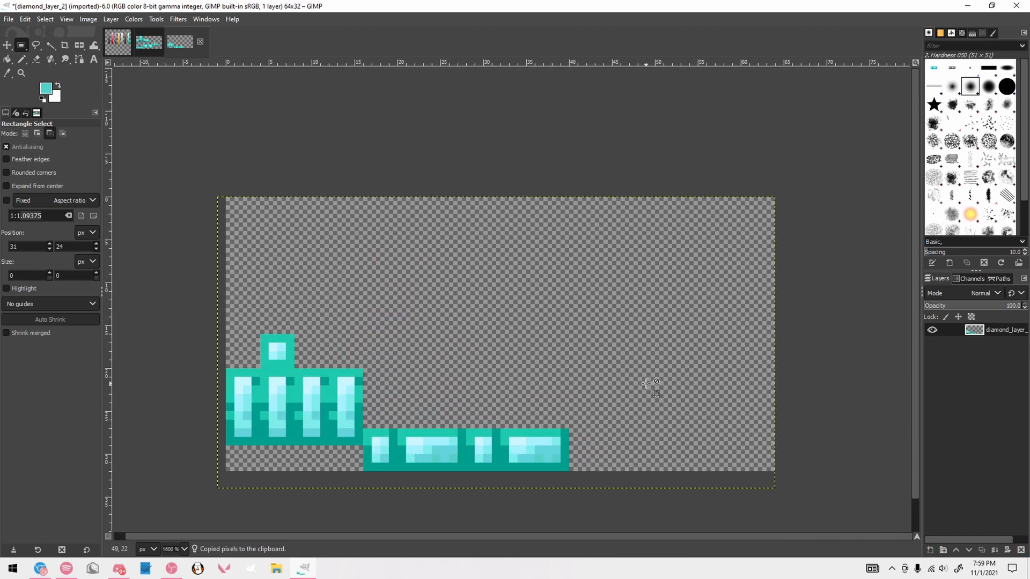
# Export both textures as diamond_layer_2.png and diamond_layer_1.png, overwriting the existing files in the pack's armor folder
pyautogui.hotkey('shift', 'ctrl', 'e')
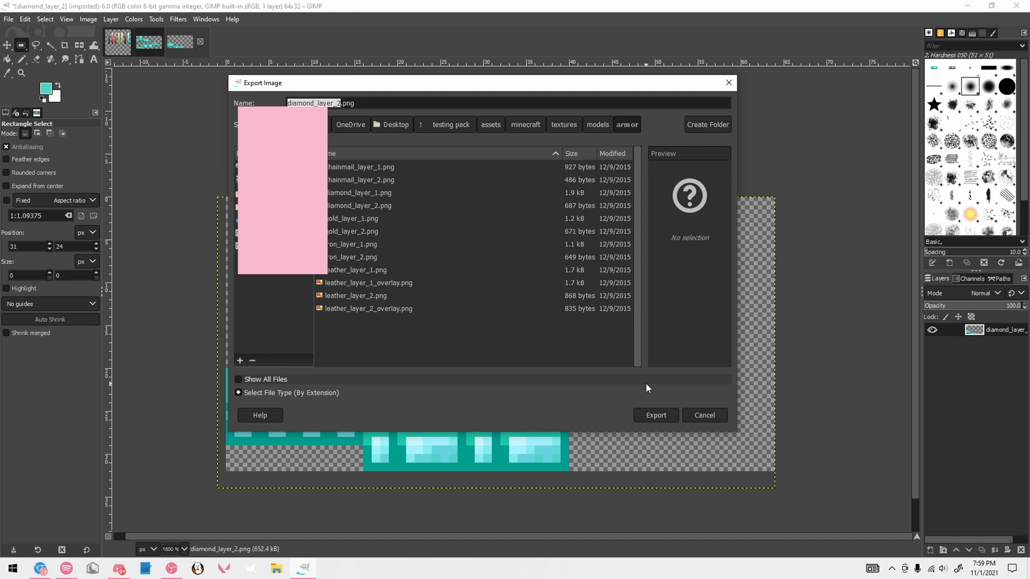
pyautogui.press('Return')
pyautogui.press('Return')
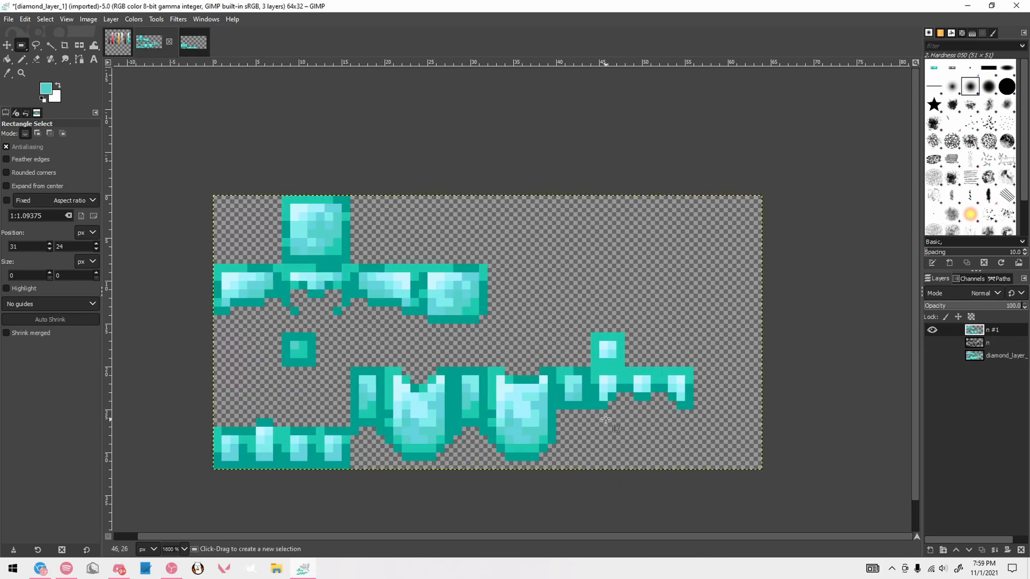
pyautogui.hotkey('shift', 'ctrl', 'e')
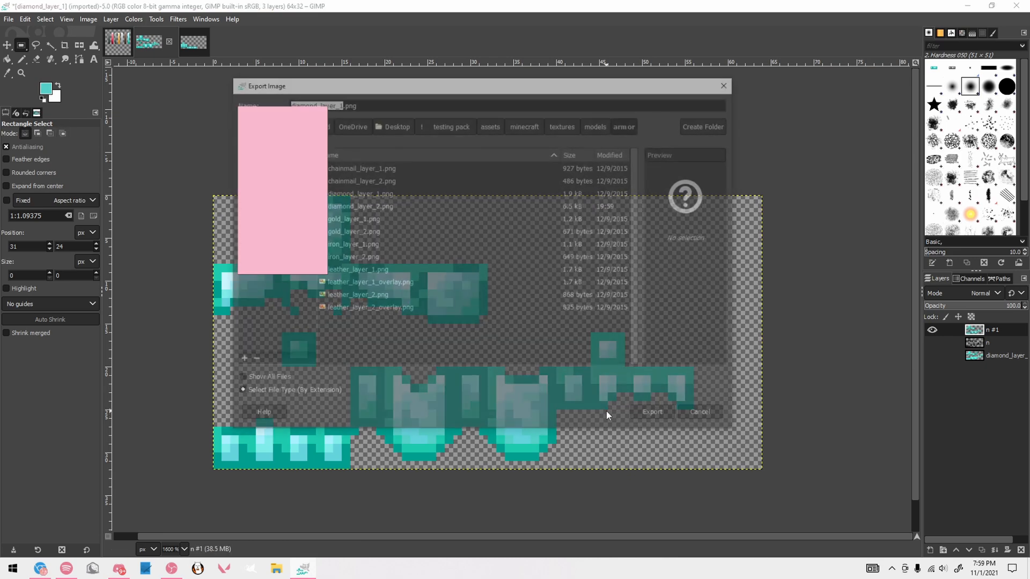
pyautogui.press('Return')
pyautogui.press('Return')
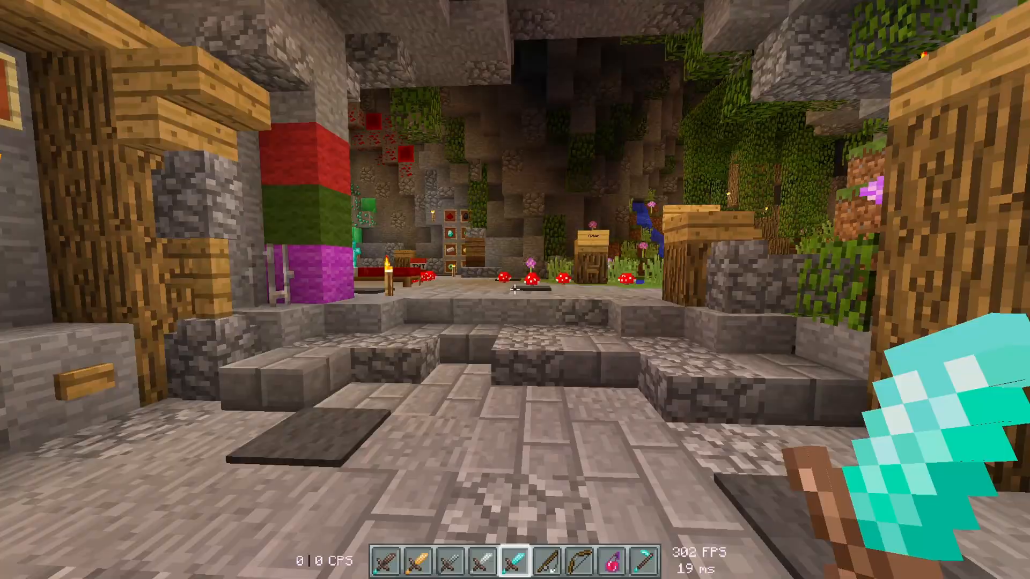
# Switch to Minecraft and walk through the cave to view the armor stands wearing the diamond armor
pyautogui.press('w')
pyautogui.press('w')
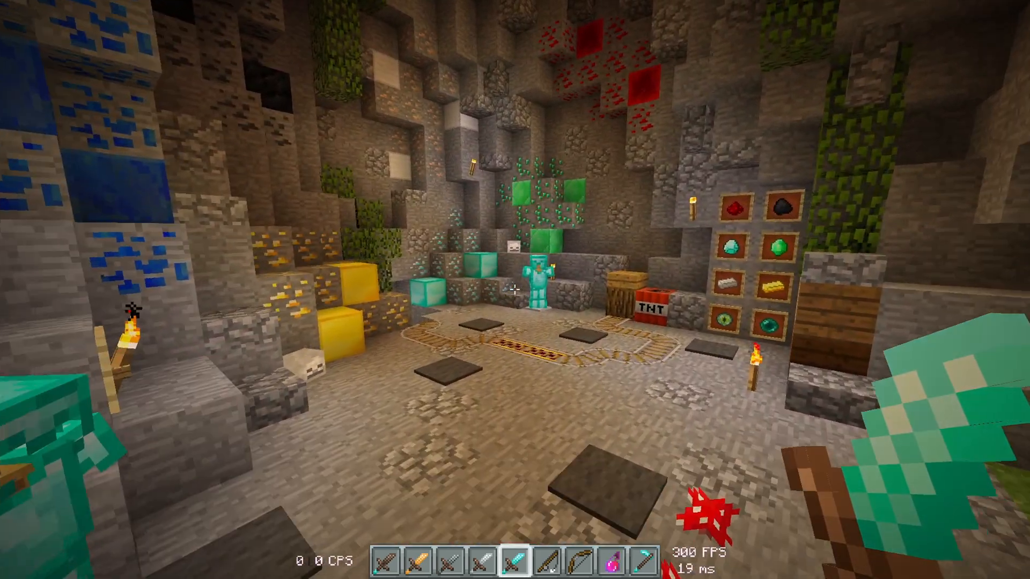
pyautogui.press('w')
pyautogui.click(513, 289)
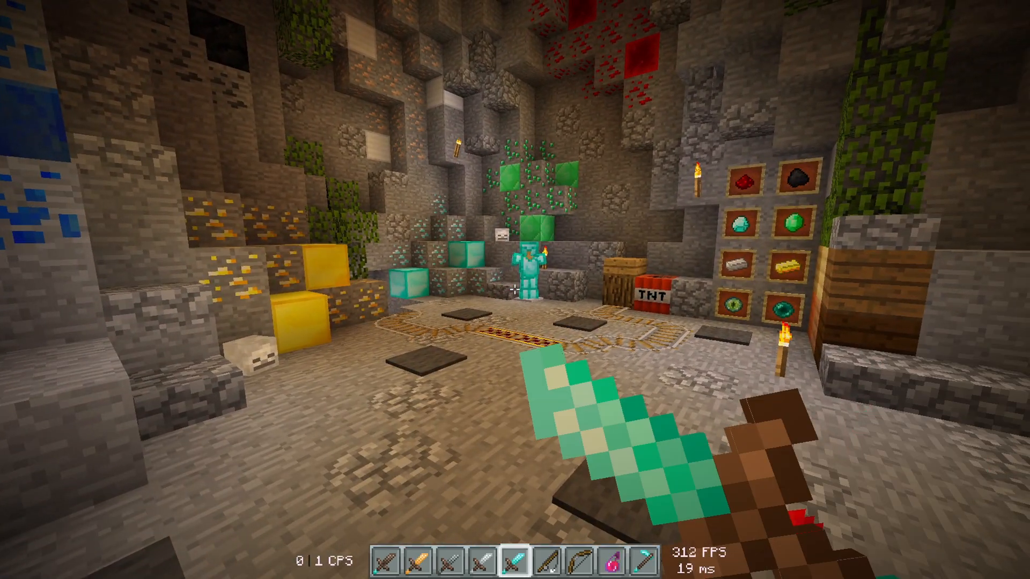
pyautogui.press('w')
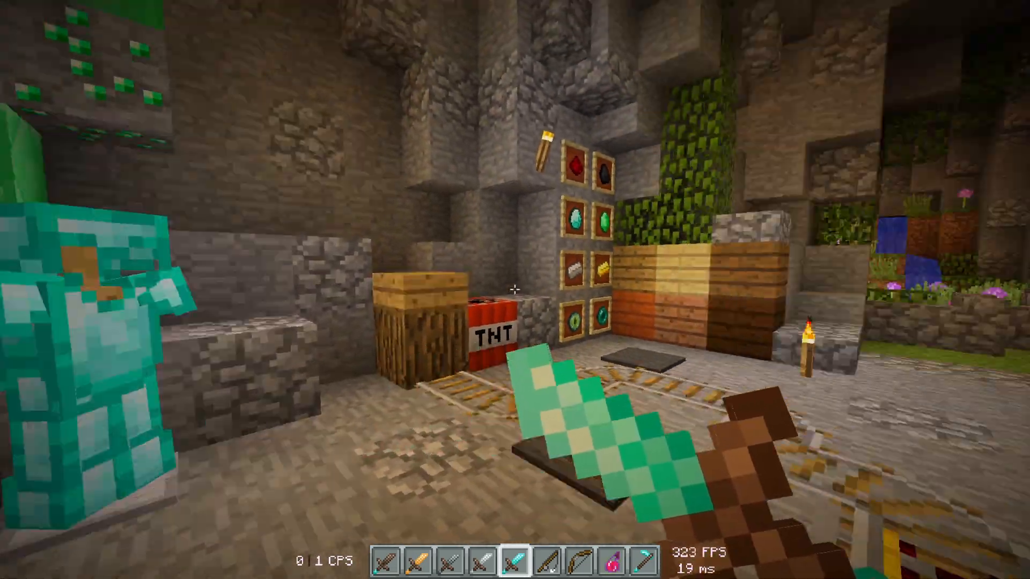
# Clear every item from the hotbar in the creative inventory
pyautogui.press('e')
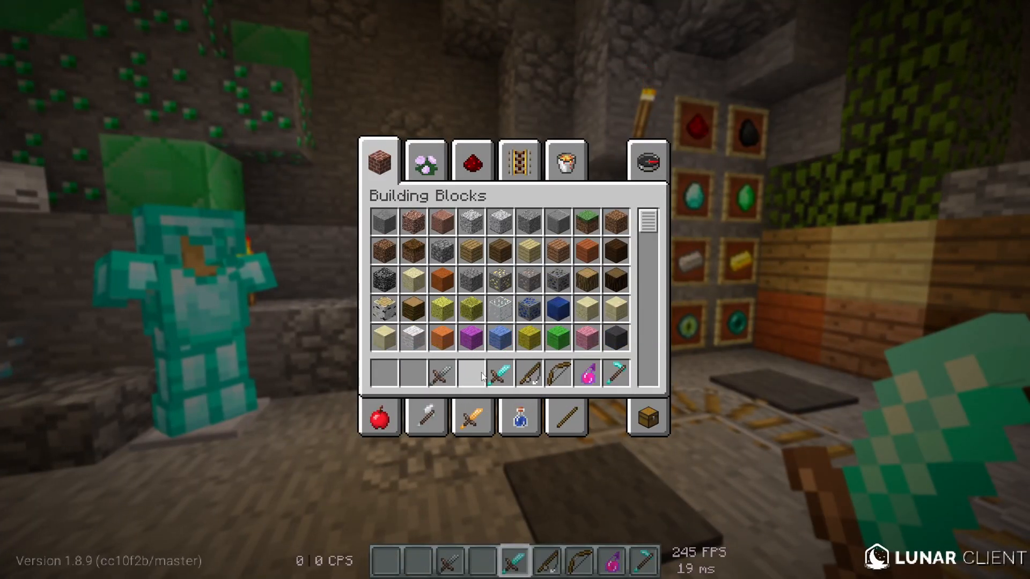
pyautogui.keyDown('shift'); pyautogui.click(621, 374); pyautogui.keyUp('shift')
pyautogui.press('e')
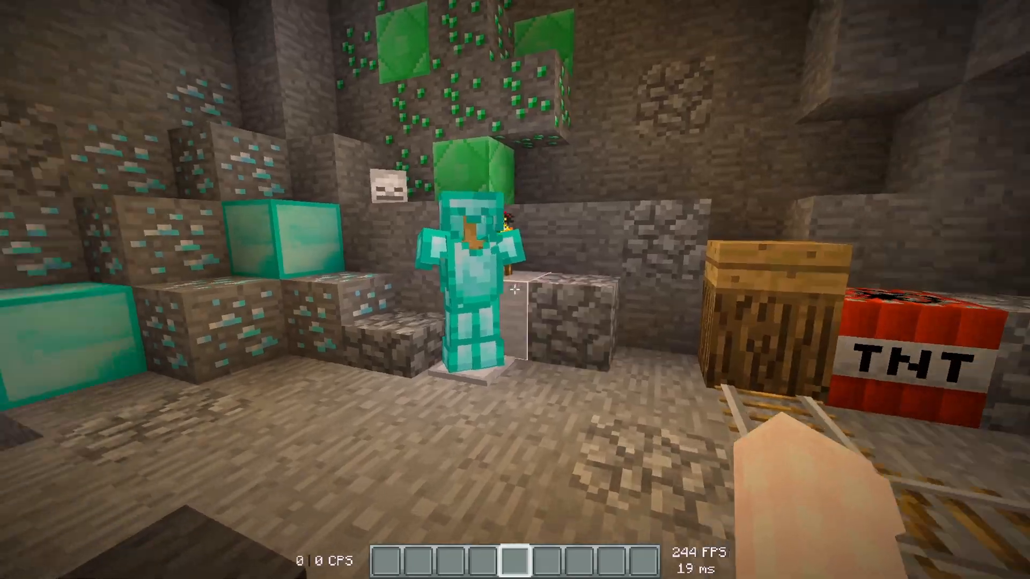
# Examine the retextured diamond armor on the armor stands near the emerald ore and beside the colored wool wall
pyautogui.press('w')
pyautogui.press('c')
pyautogui.press('w')
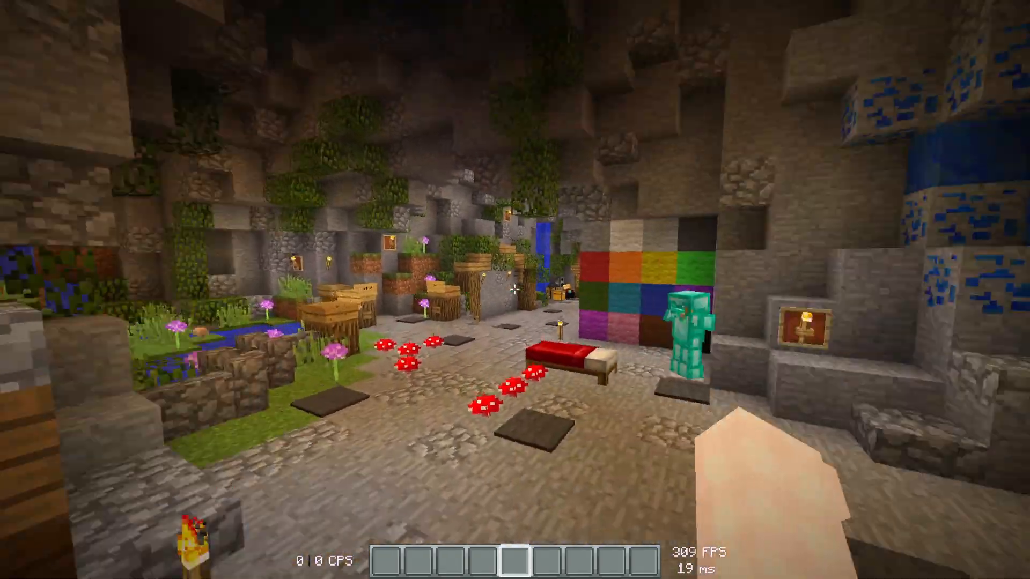
pyautogui.press('c')
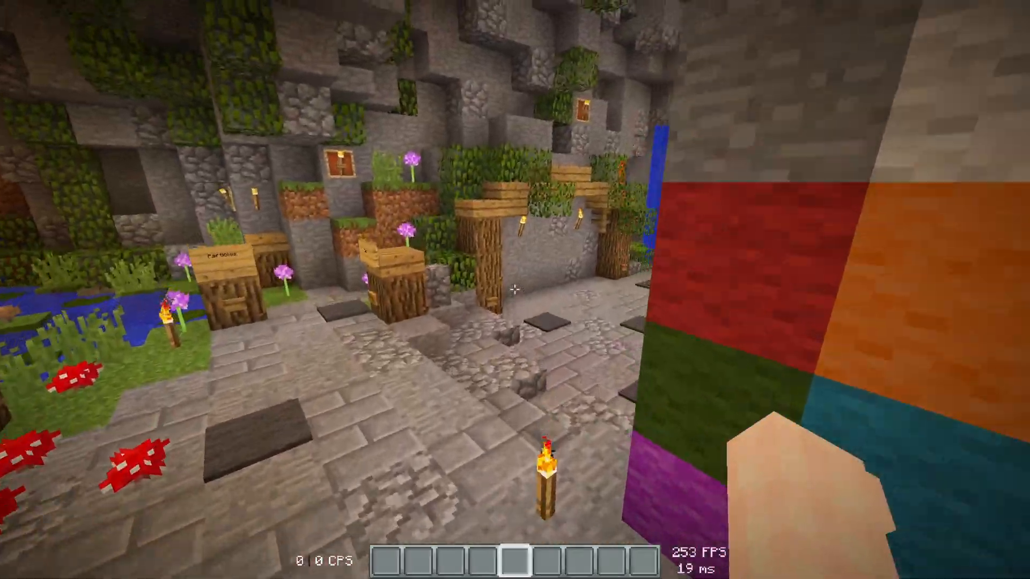
pyautogui.press('c')
pyautogui.press('d')
pyautogui.press('d')
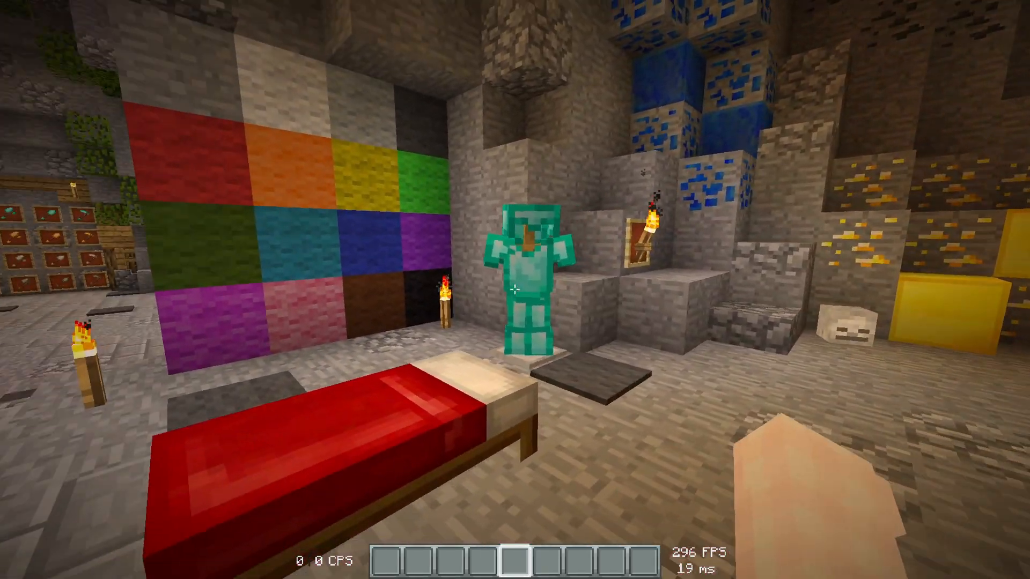
pyautogui.press('a')
pyautogui.press('w')
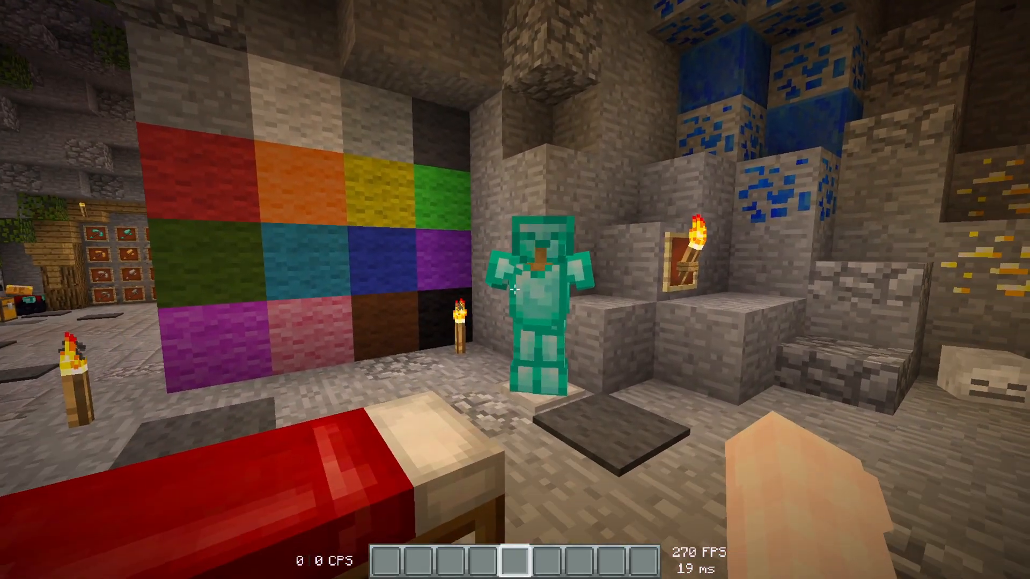
pyautogui.press('c')
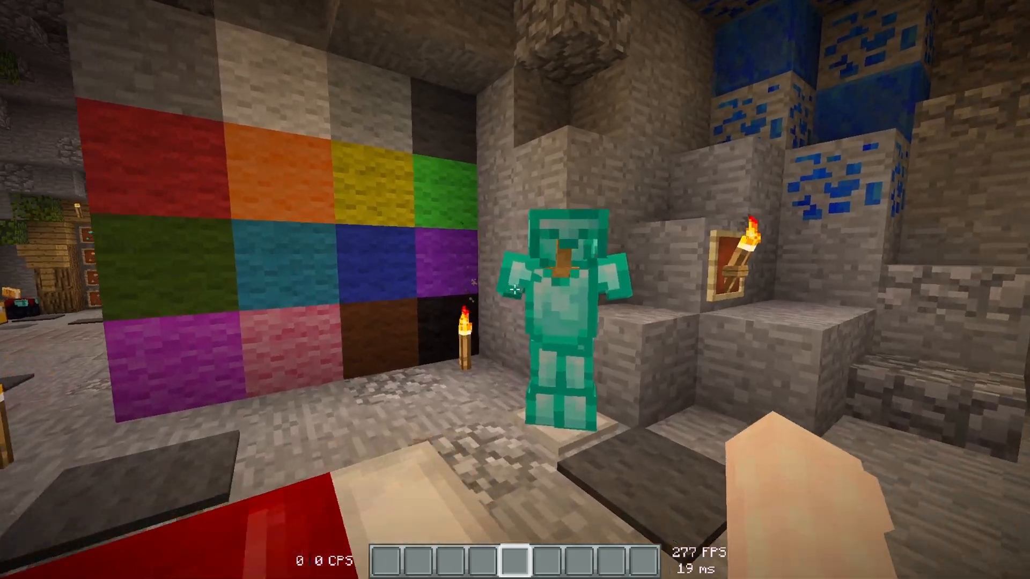
# Take the diamond helmet, chestplate, leggings and boots from the Combat items and equip all four on the character
pyautogui.press('e')
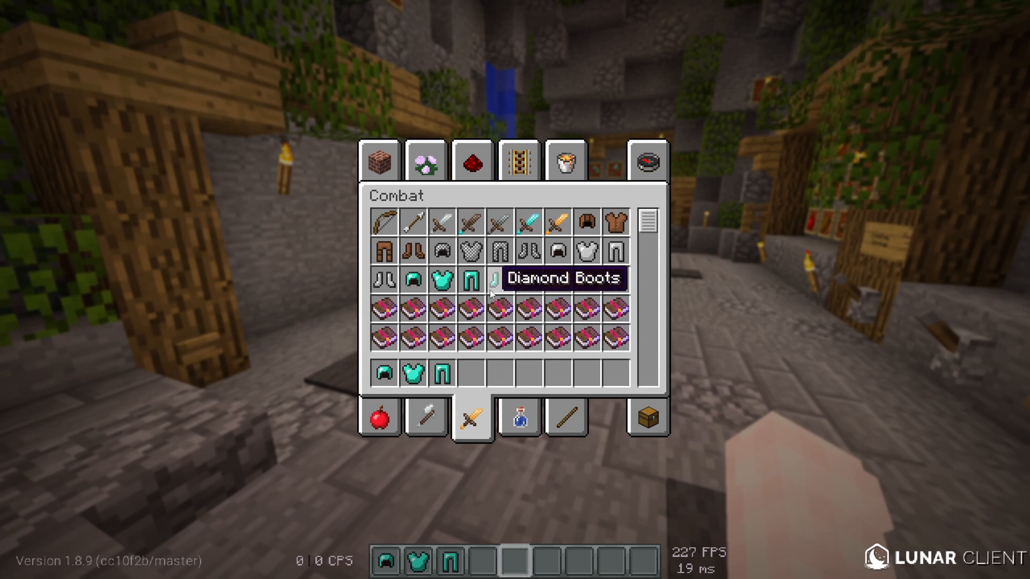
pyautogui.press('e')
pyautogui.press('e')
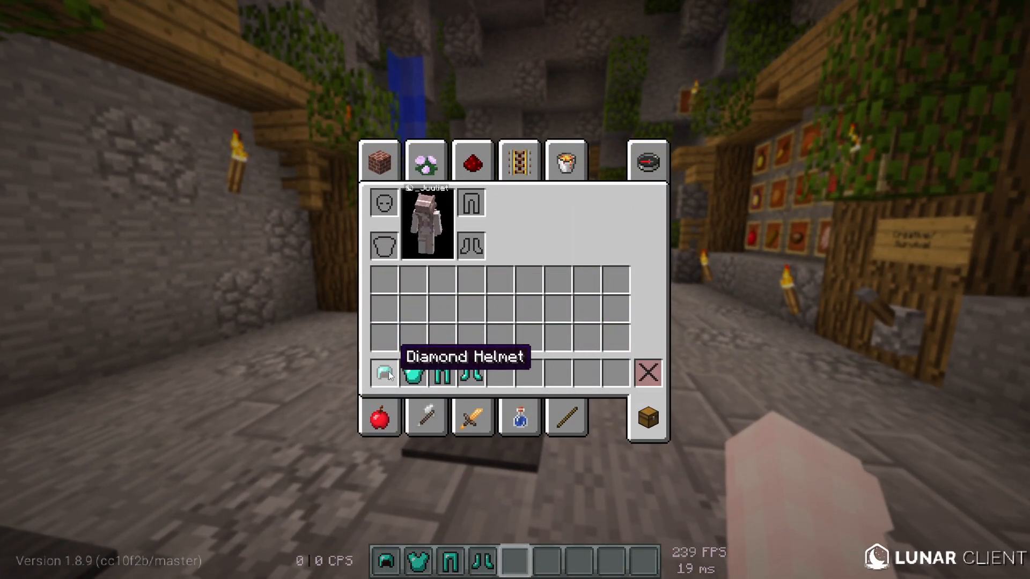
pyautogui.press('e')
# Examine the worn diamond armor on the character in third-person view, including a front close-up
pyautogui.press('F5')
pyautogui.press('F5')
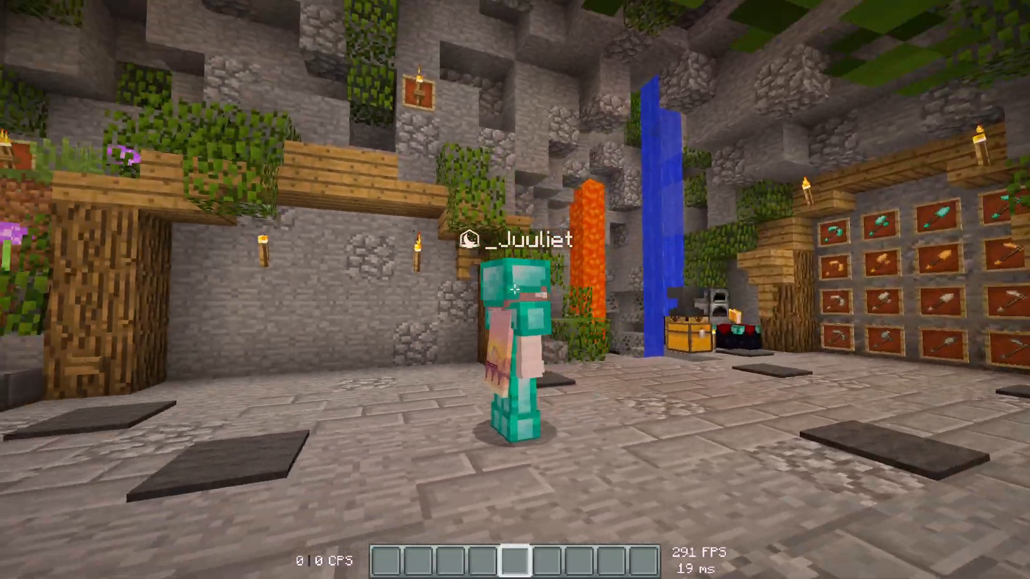
pyautogui.press('c')
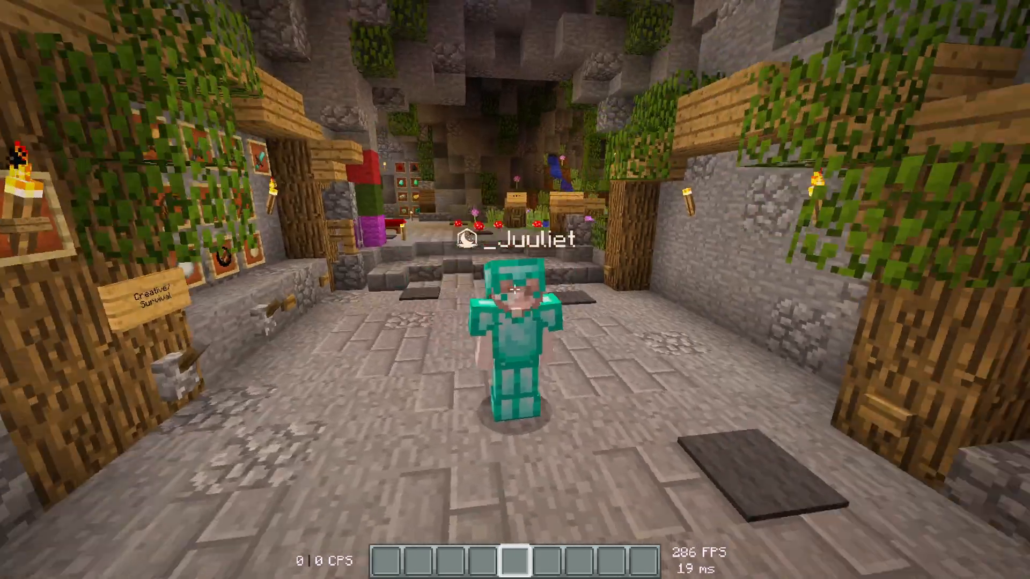
pyautogui.press('w')
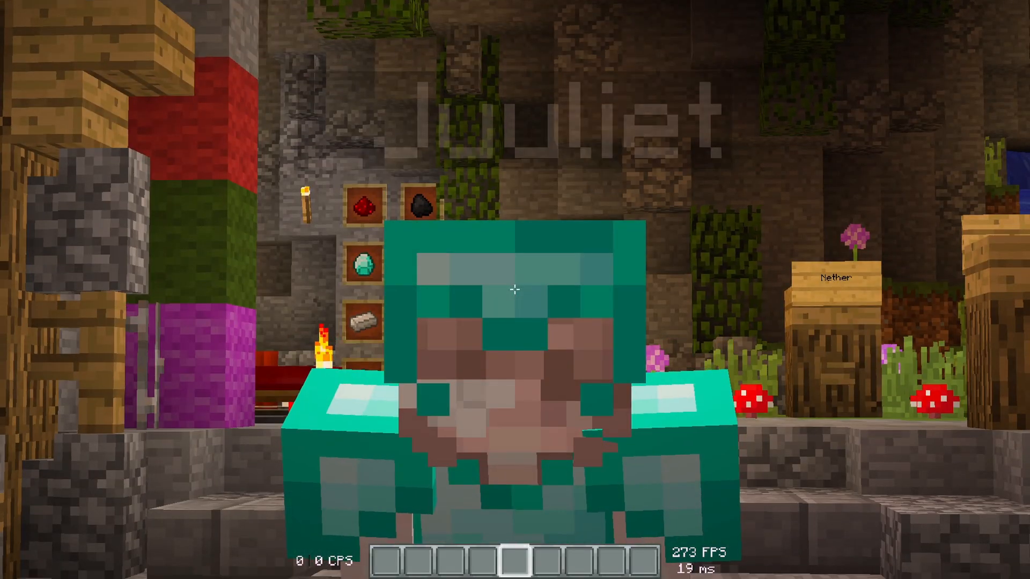
pyautogui.press('1')
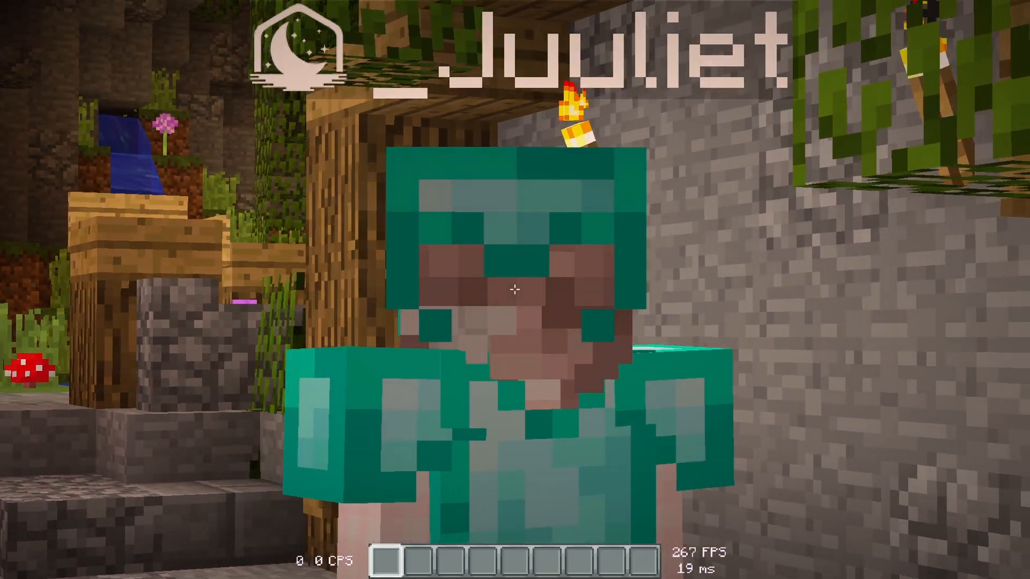